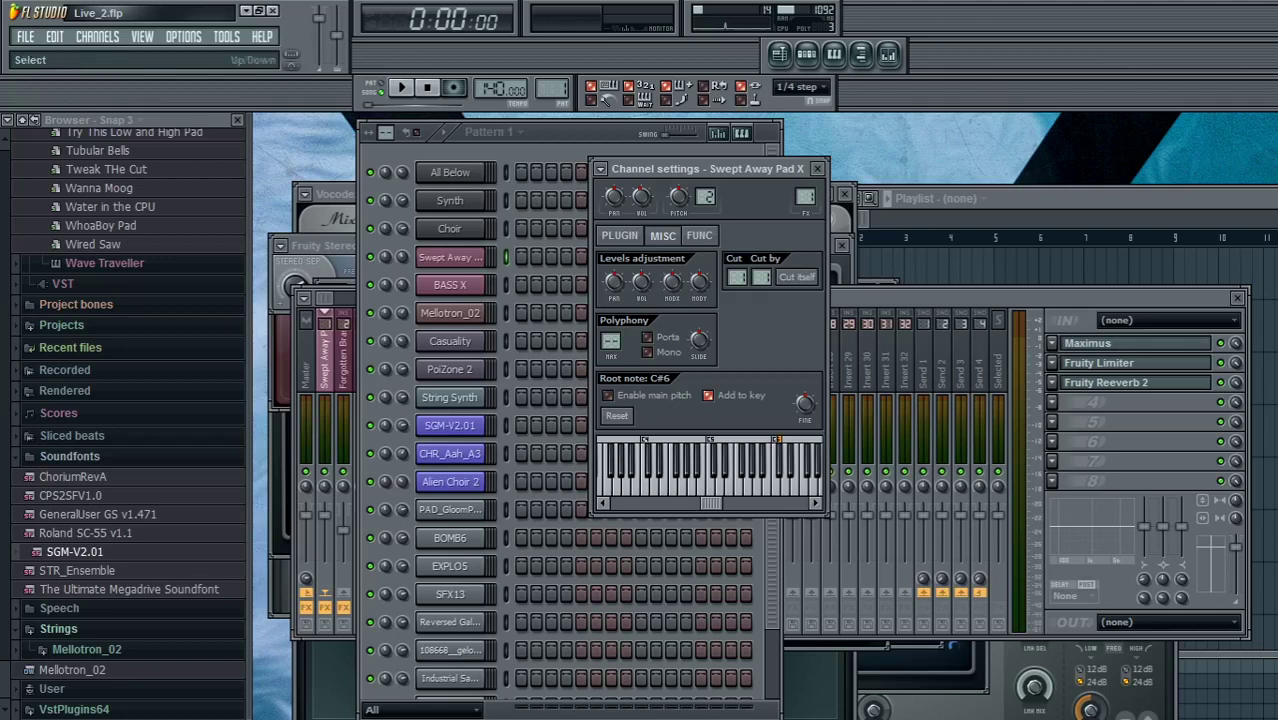
Raise the Swept Away Pad X channel's volume and hold a low pad note.
left_click(641, 197)
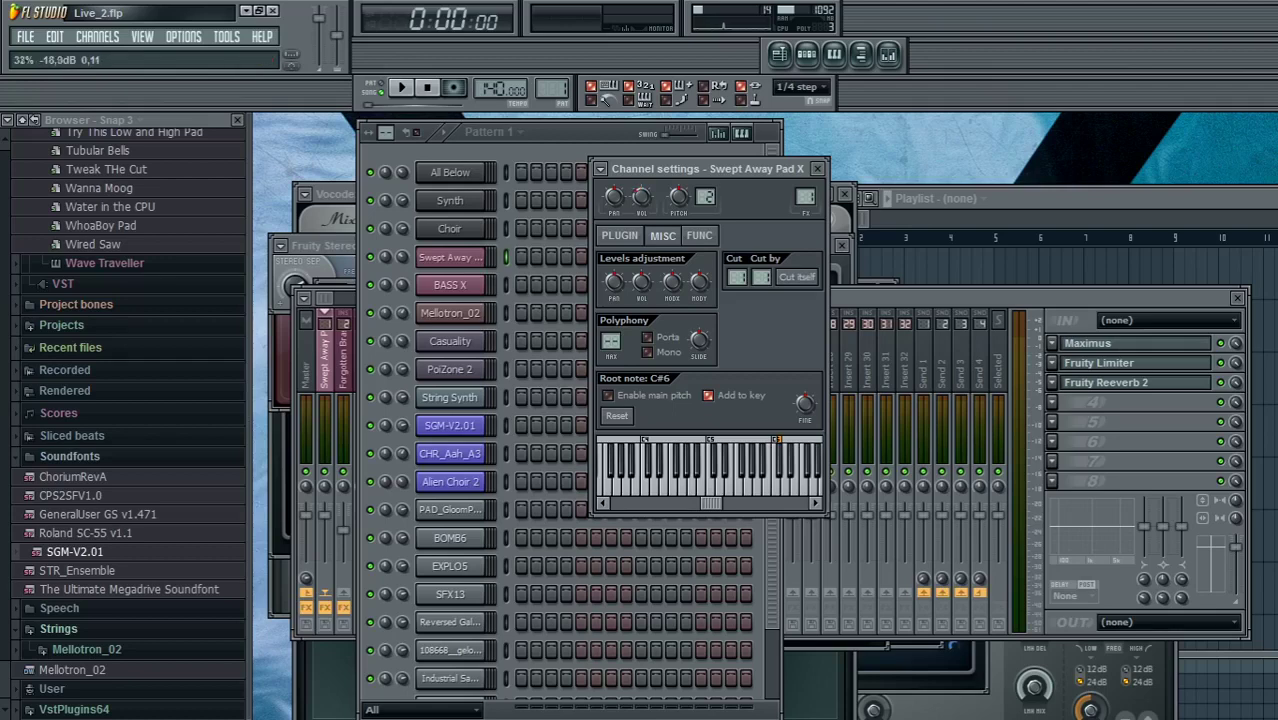
mouse_move(641, 197)
left_mouse_down()
mouse_move(641, 210)
mouse_move(641, 192)
left_mouse_up()
key("z")
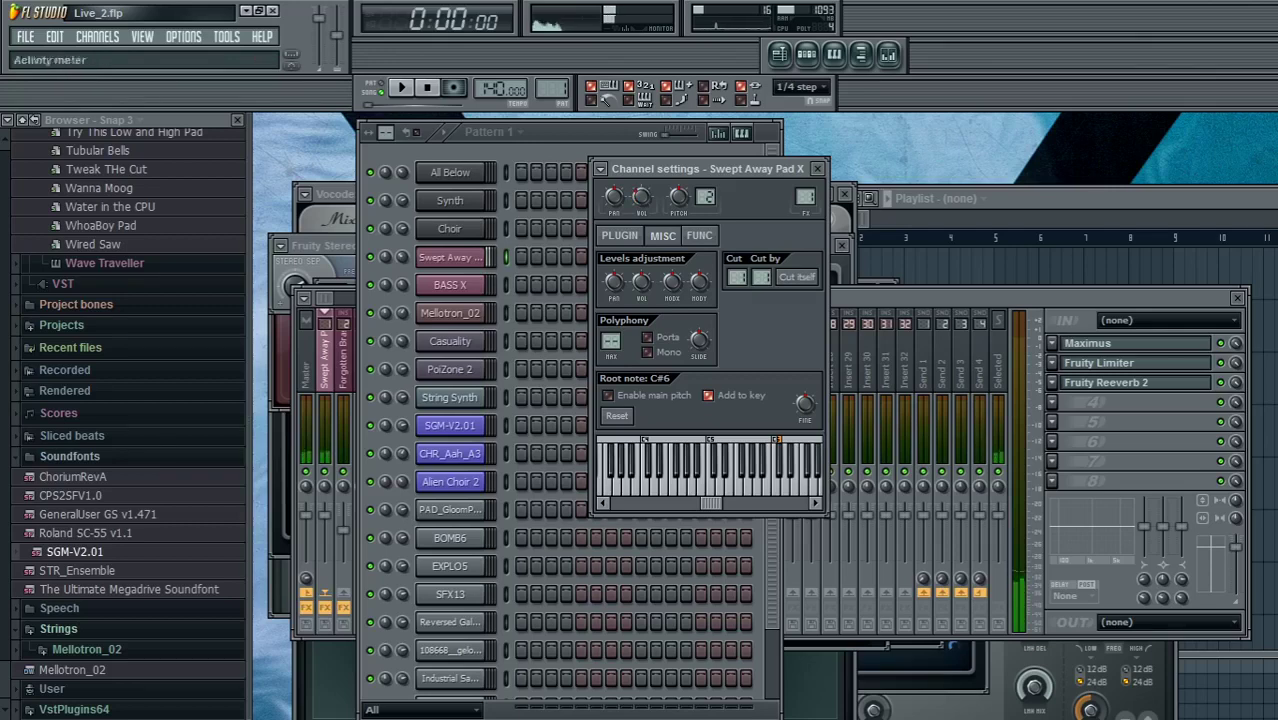
Raise the Casuality channel's volume to 11% and increase the frequency of its Fruity Free Filter.
left_click(450, 342)
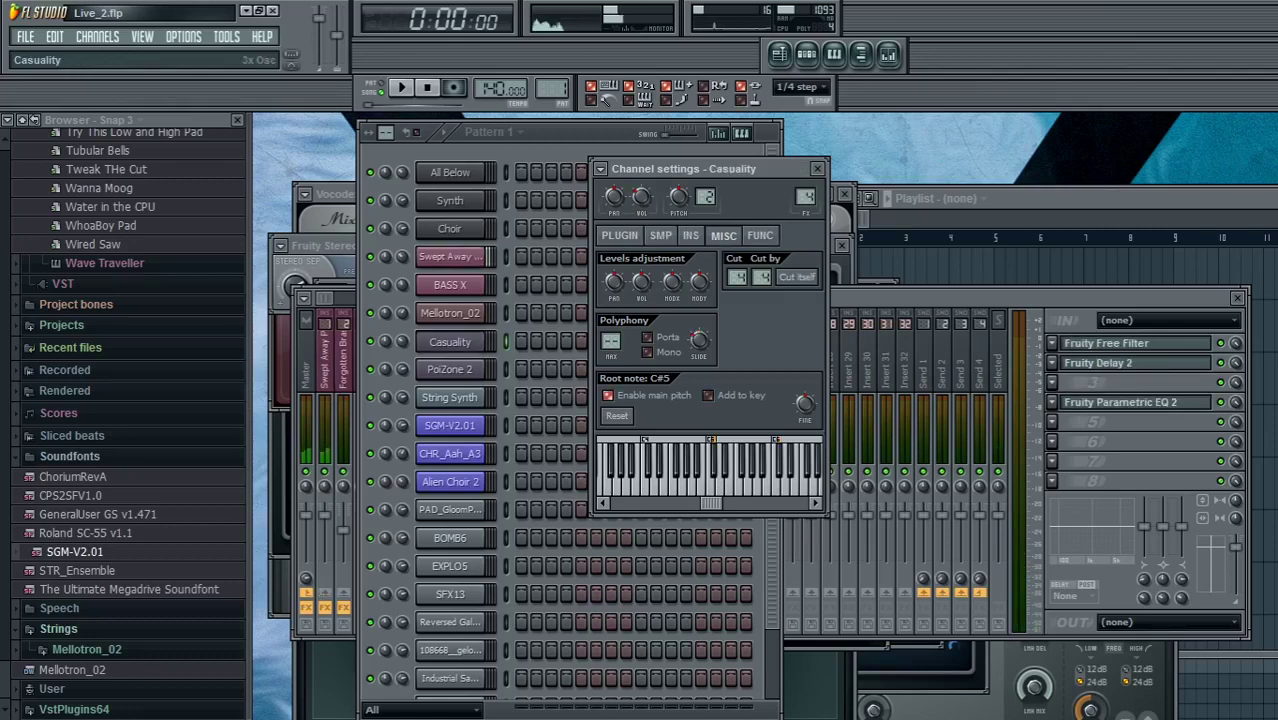
left_click_drag(402, 341, 402, 330)
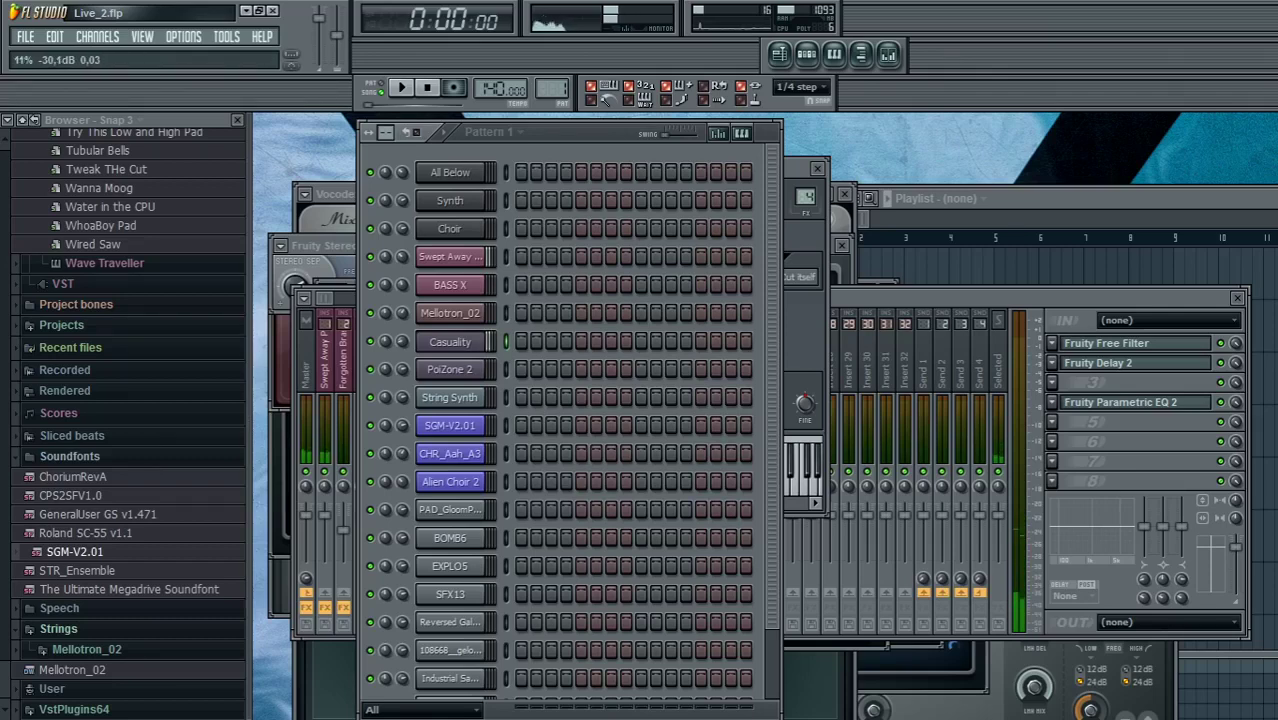
left_click(1130, 343)
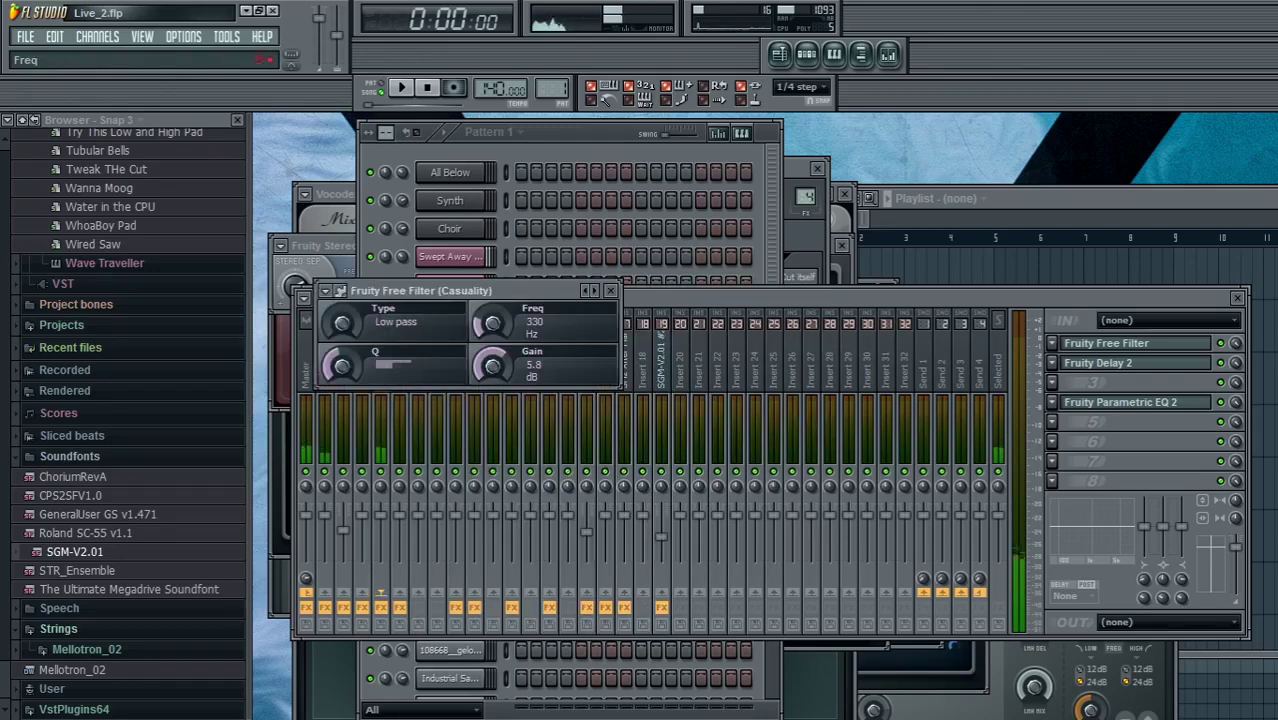
left_click_drag(492, 323, 492, 305)
mouse_move(492, 323)
left_mouse_down()
mouse_move(492, 274)
mouse_move(492, 310)
left_mouse_up()
left_click(498, 270)
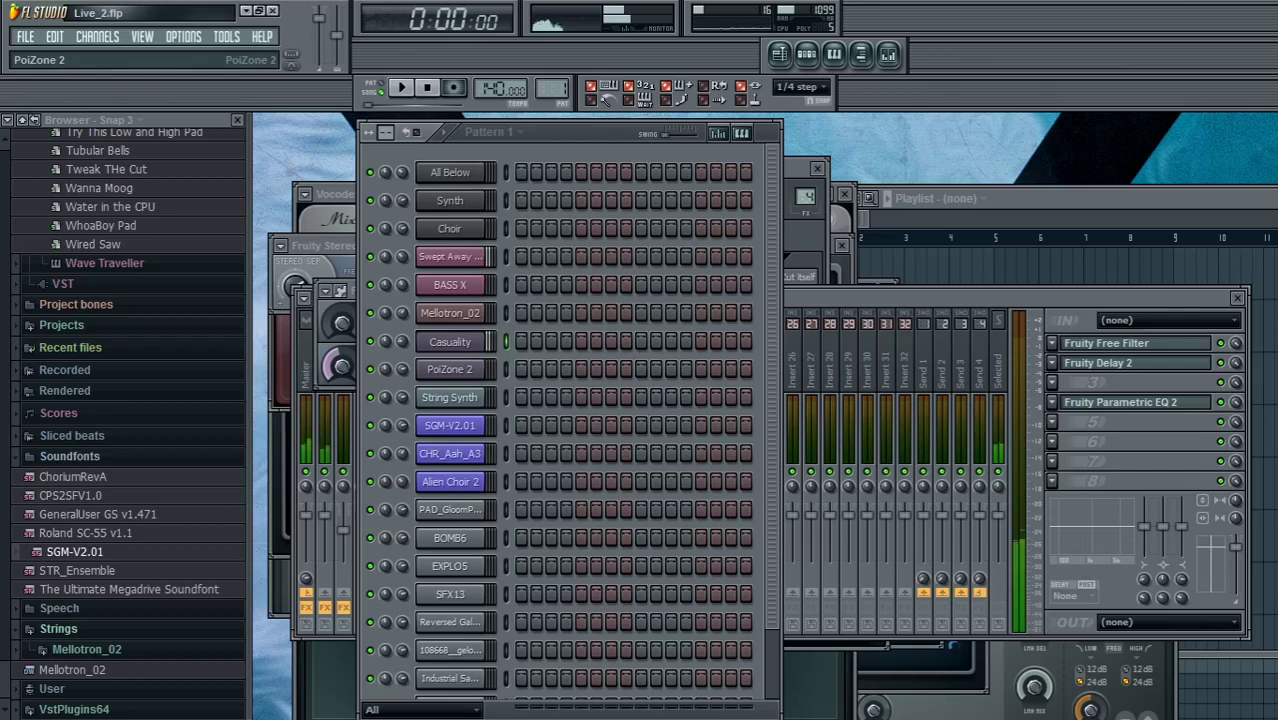
Select the PoiZone 2 channel and play a few notes around F5 on it.
left_click(450, 369)
left_click(725, 460)
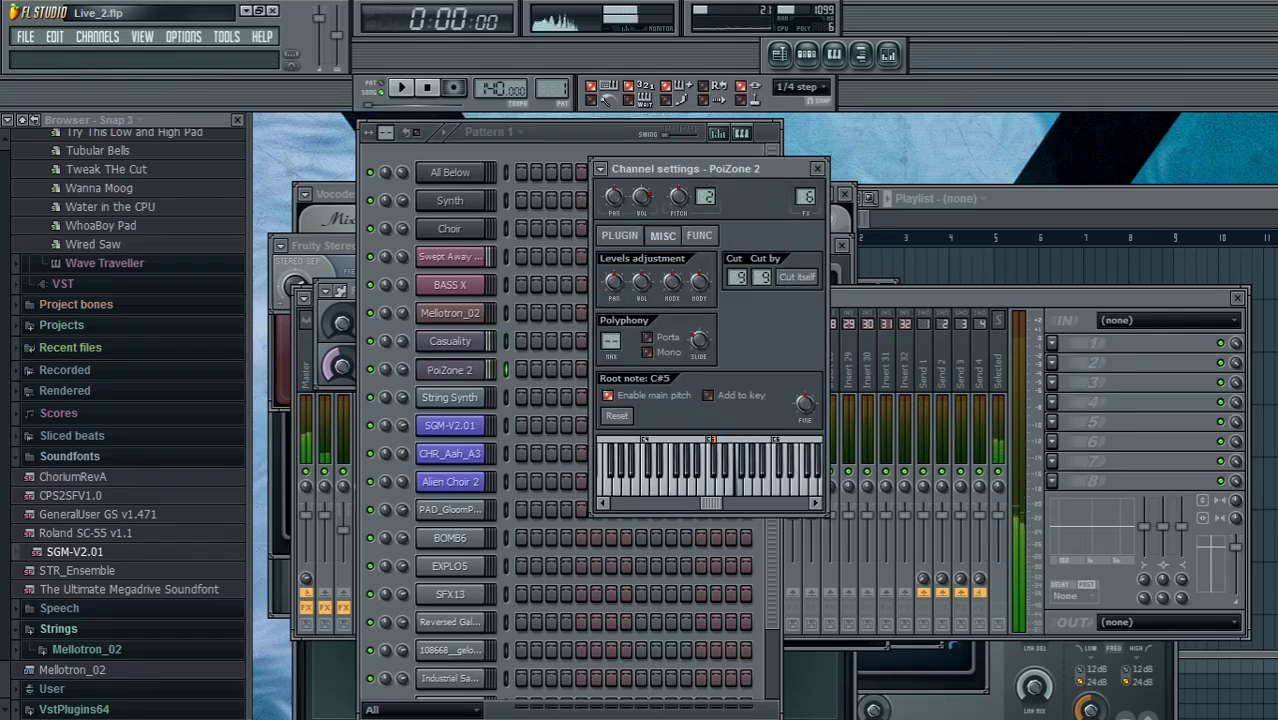
left_click(737, 470)
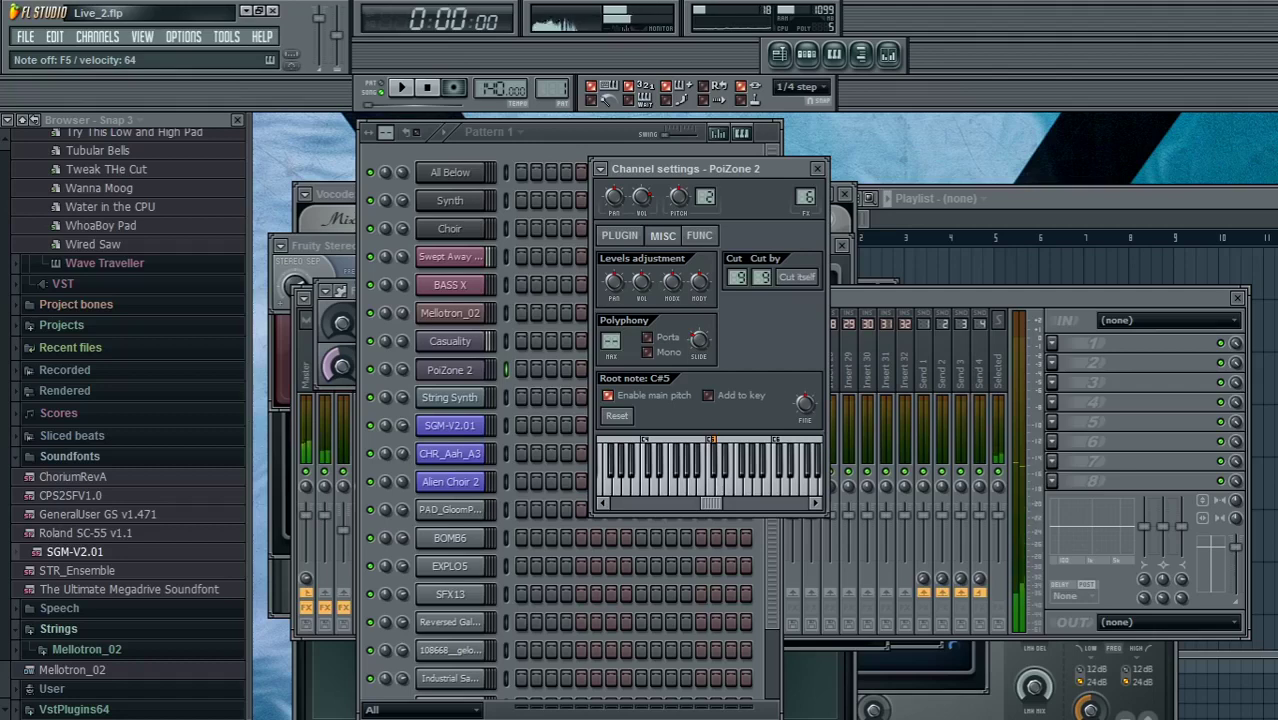
key("d")
key("x")
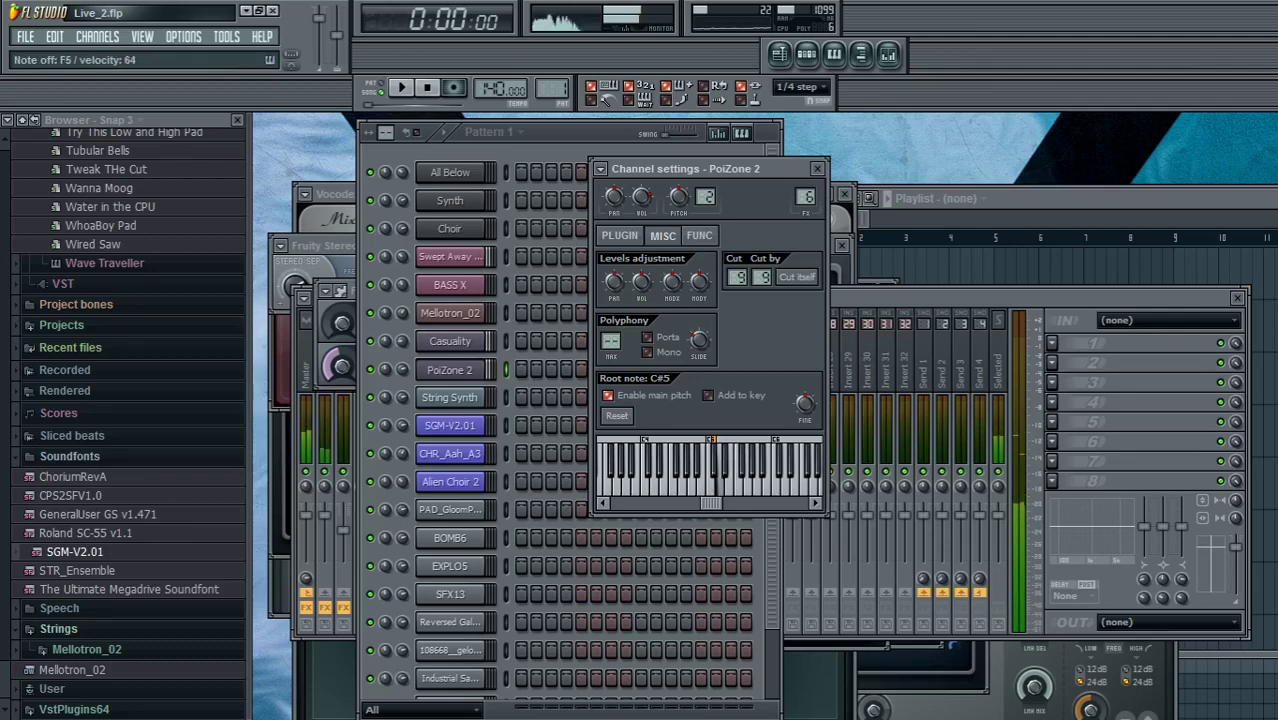
Show the String Synth channel's soundfont player settings and lower the channel's volume.
left_click(450, 398)
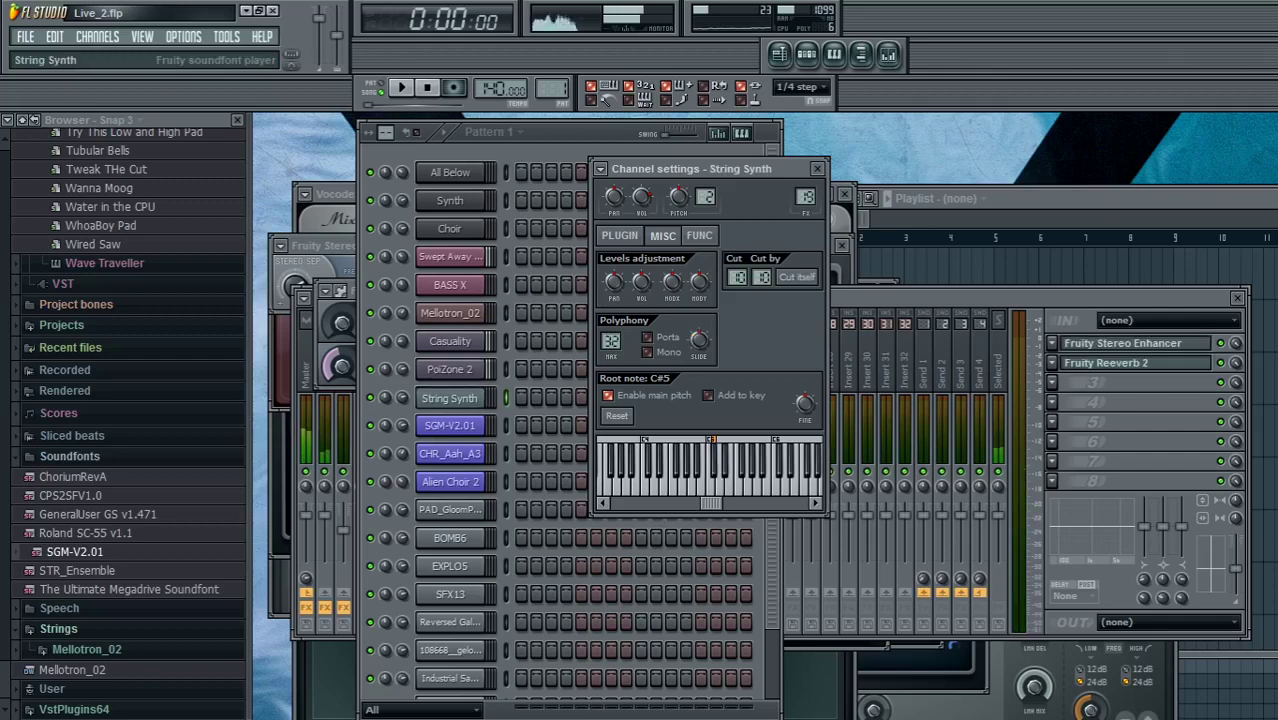
left_click(619, 235)
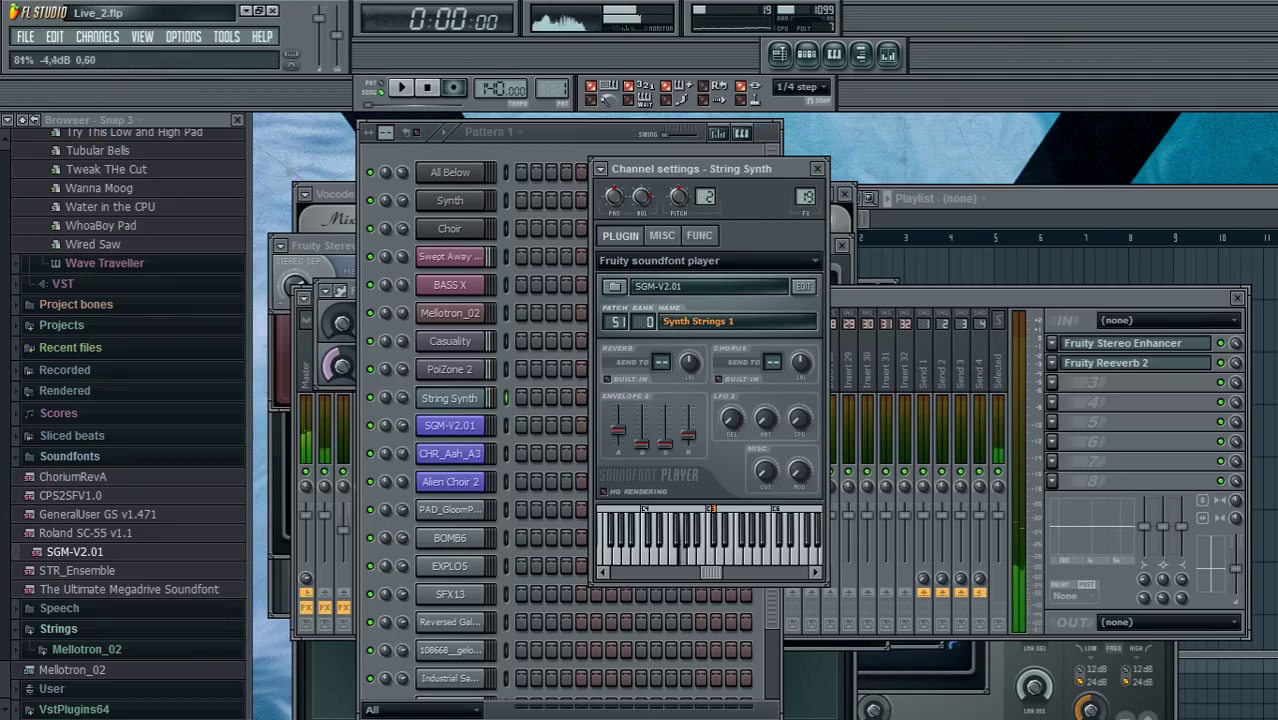
left_click_drag(402, 398, 402, 418)
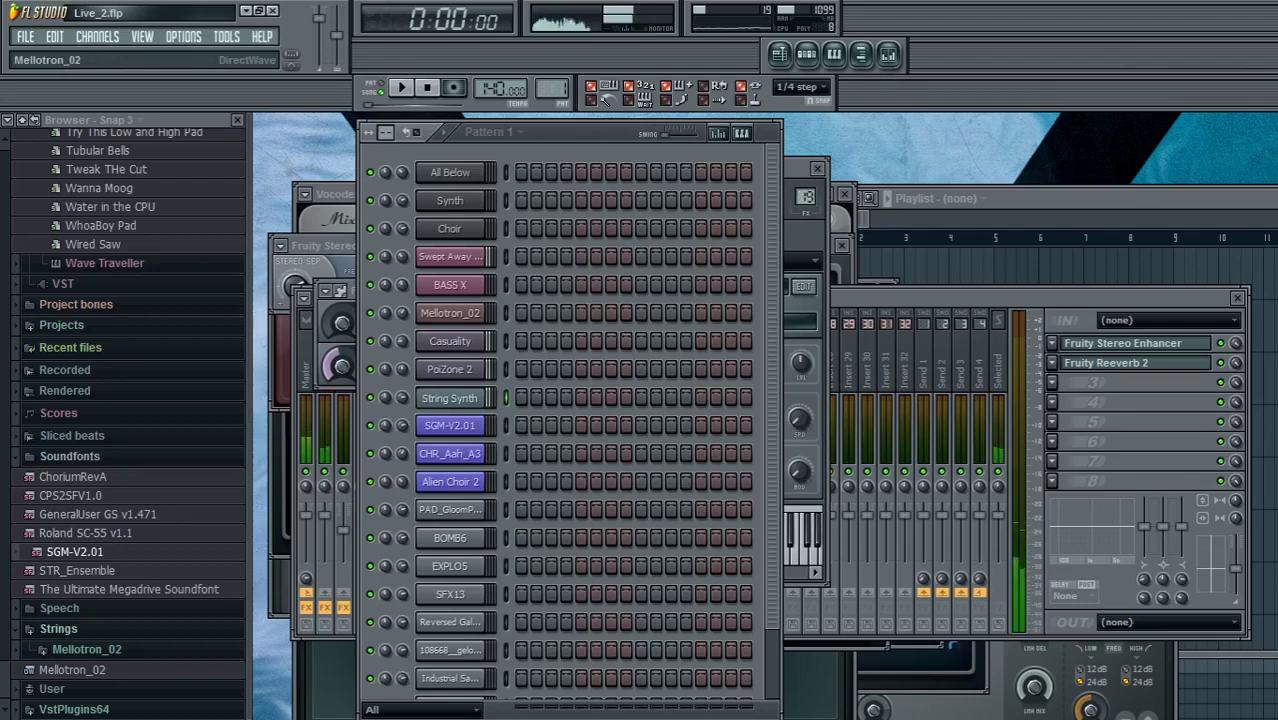
Select the Mellotron_02 channel and play a string melody on it live.
left_click(450, 313)
key("3")
key("t")
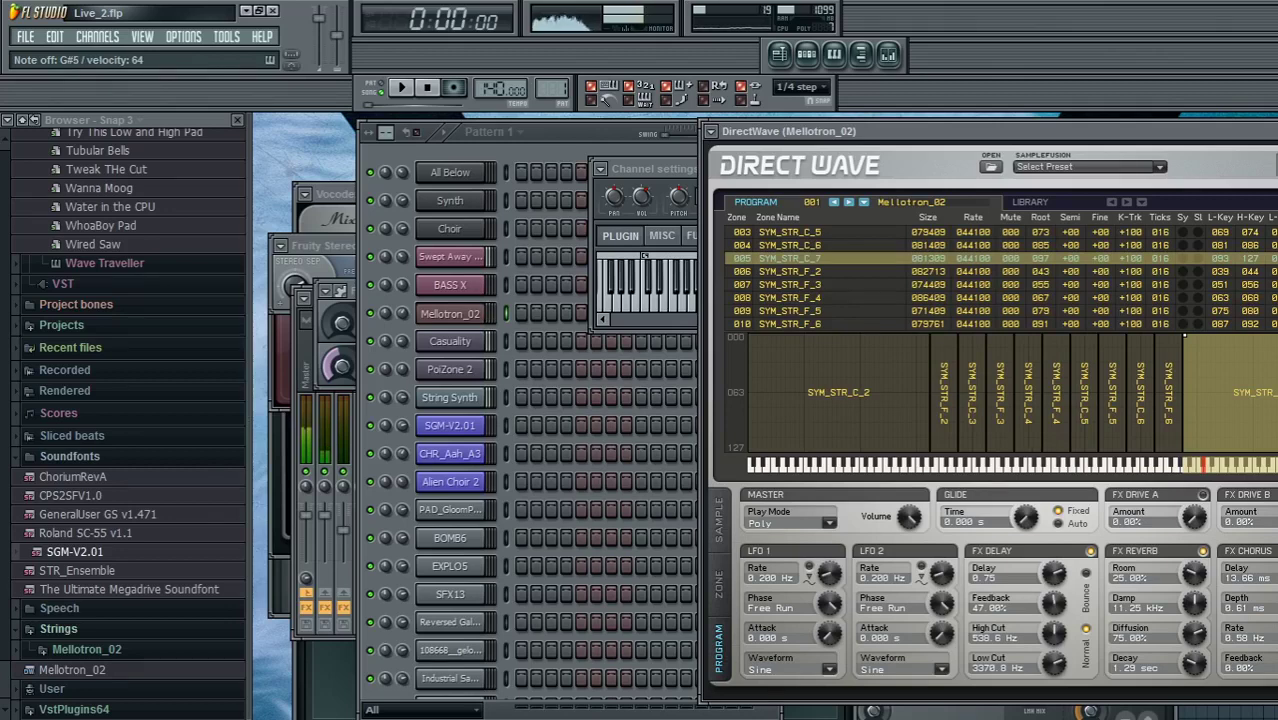
key("z")
key("v")
key("b")
key("v")
key("x")
key("h")
key("d")
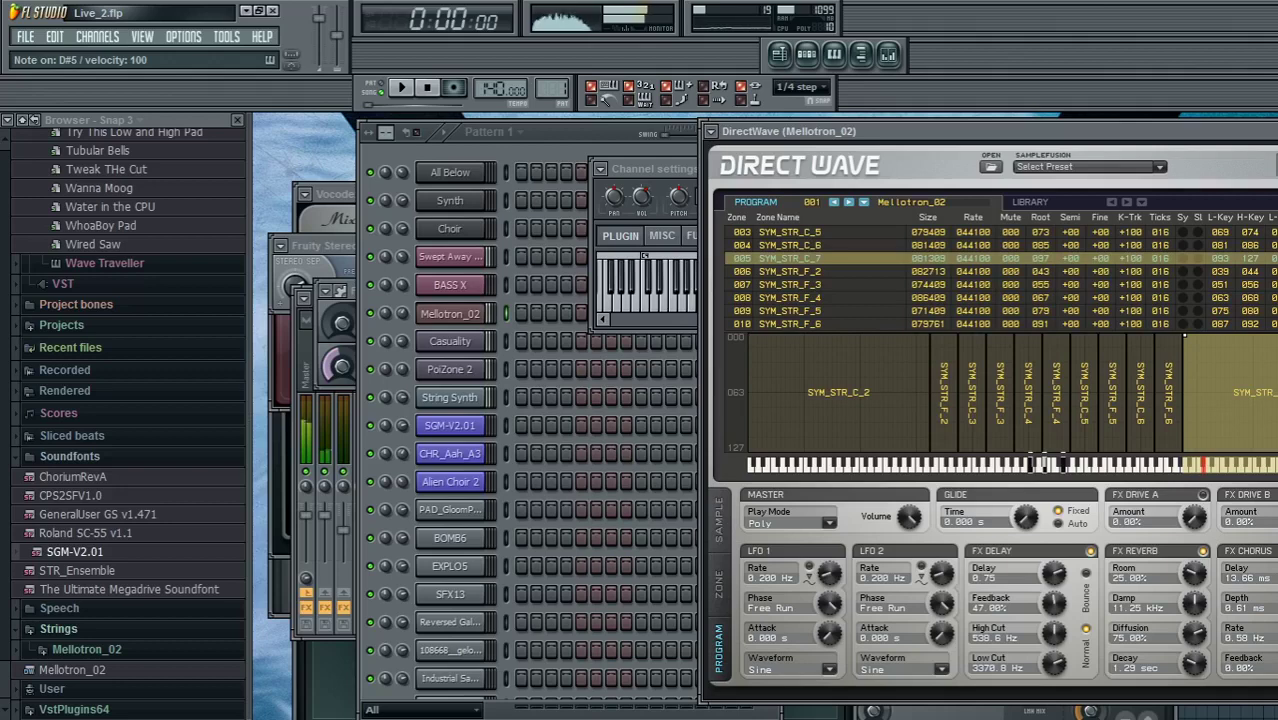
key("x")
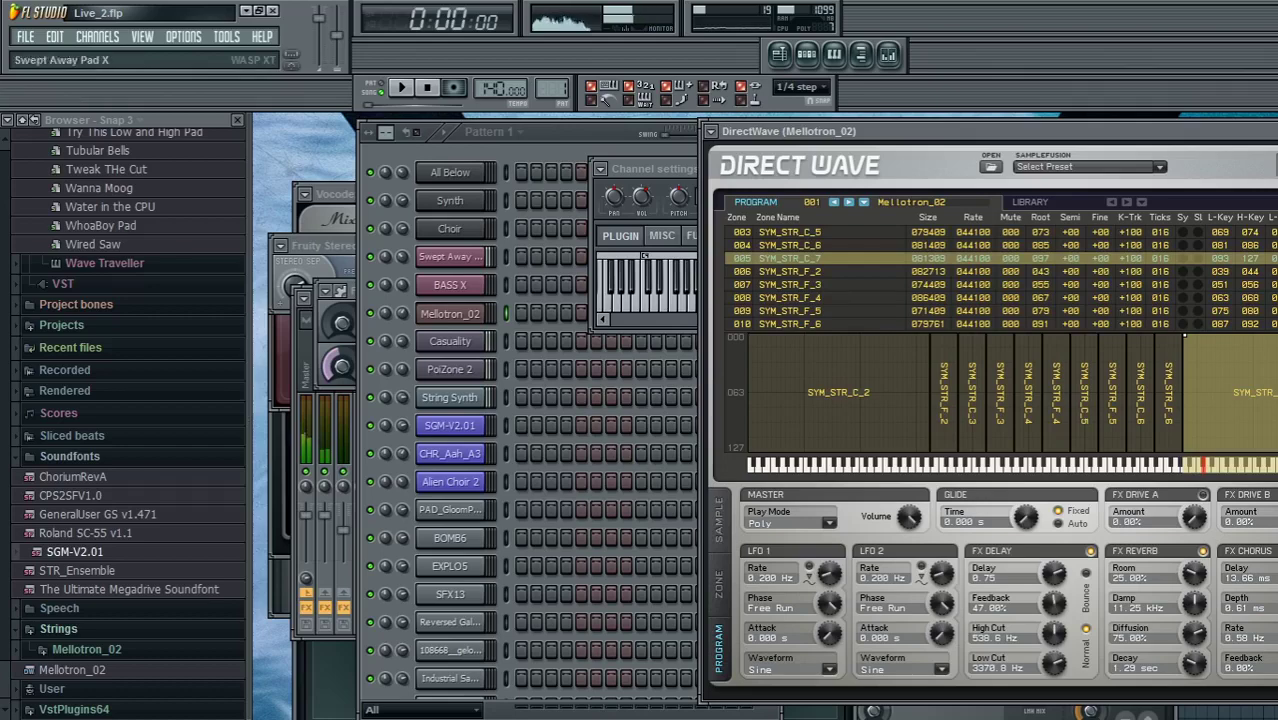
Select the BASS X channel and play a bass line on it, including G#4 and G4.
left_click(450, 285)
key("h")
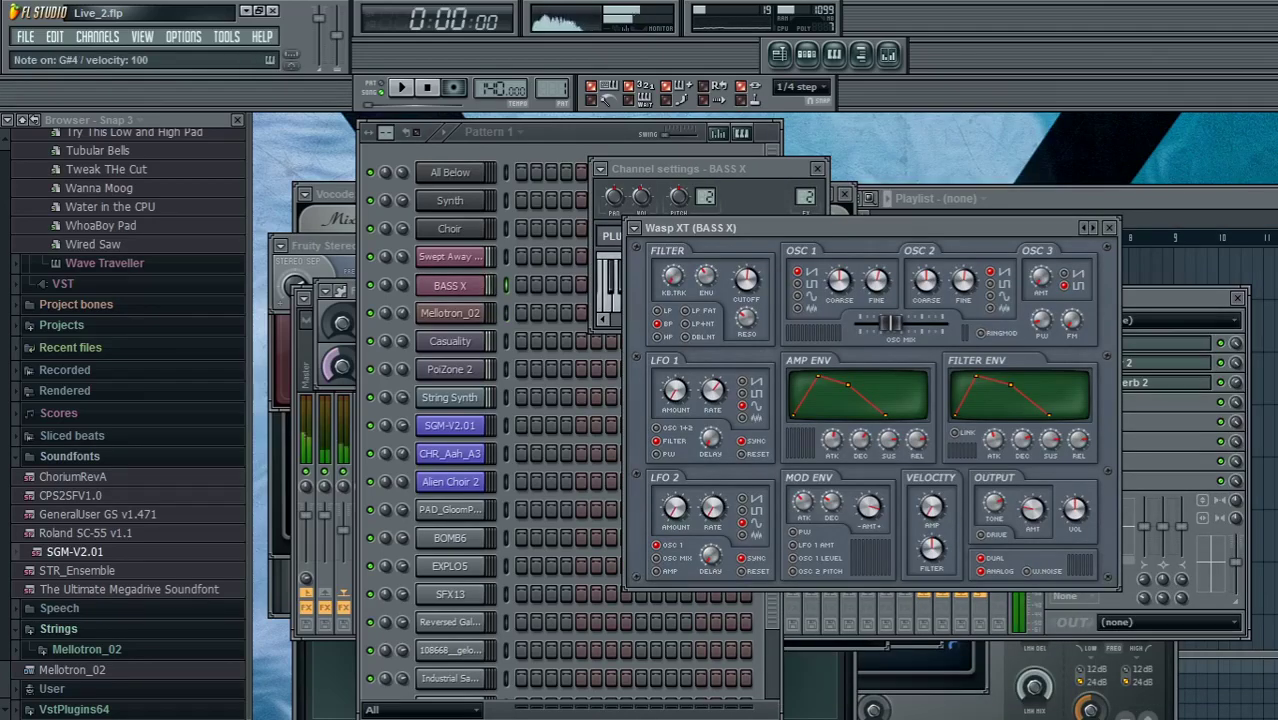
key("h")
key("j")
key("h")
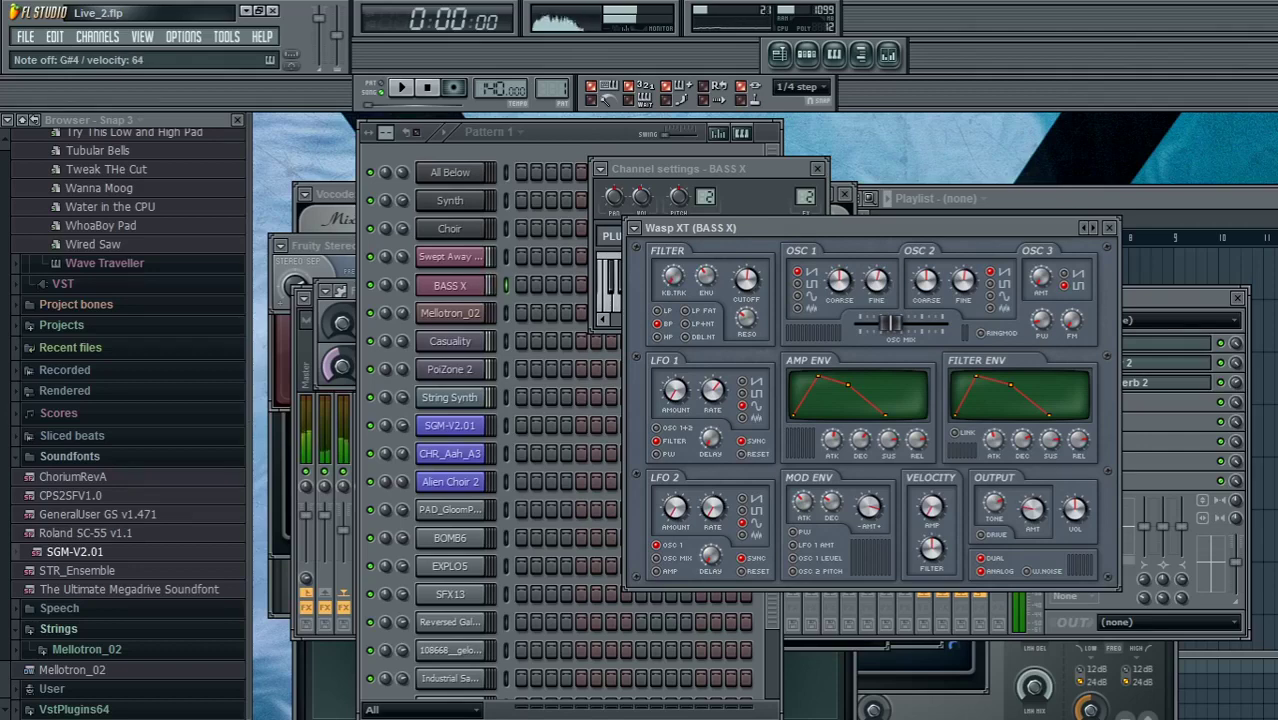
key("3")
key("h")
key("d")
key("x")
key("b")
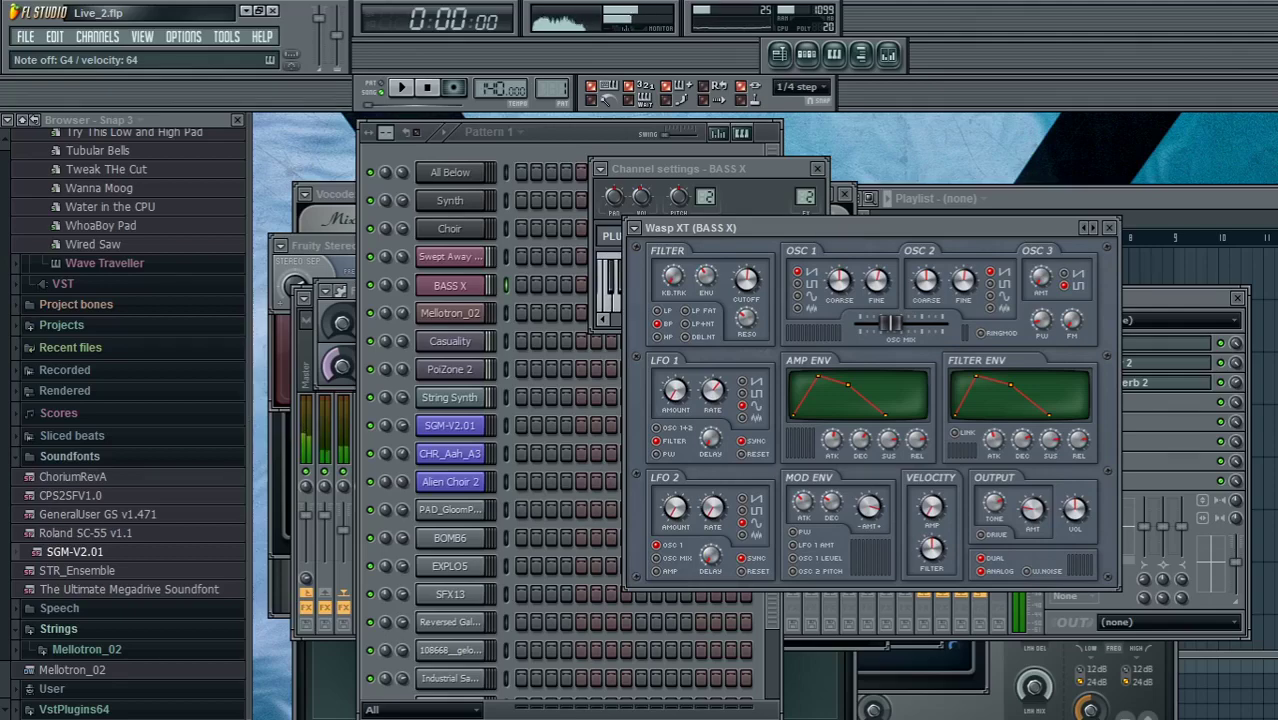
Play the Choir layer, then trigger the Reversed Galatic Cymbal and SFX13 sample channels.
left_click(450, 229)
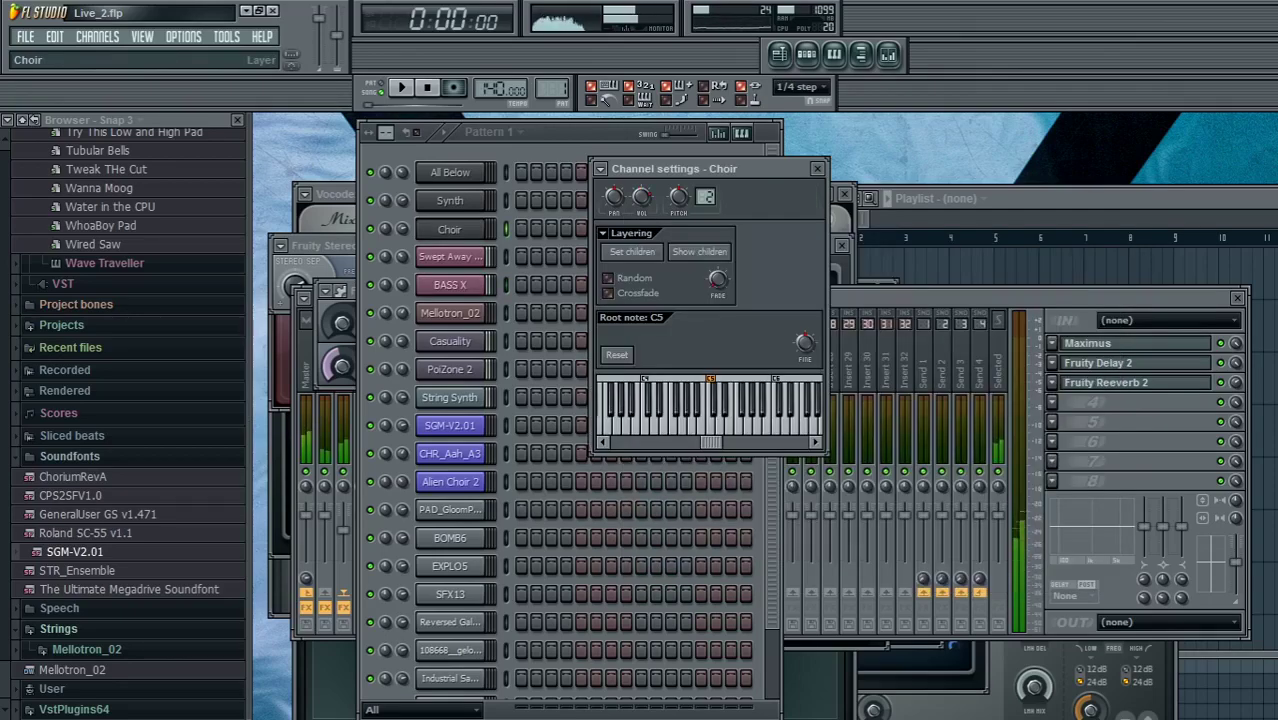
key("b")
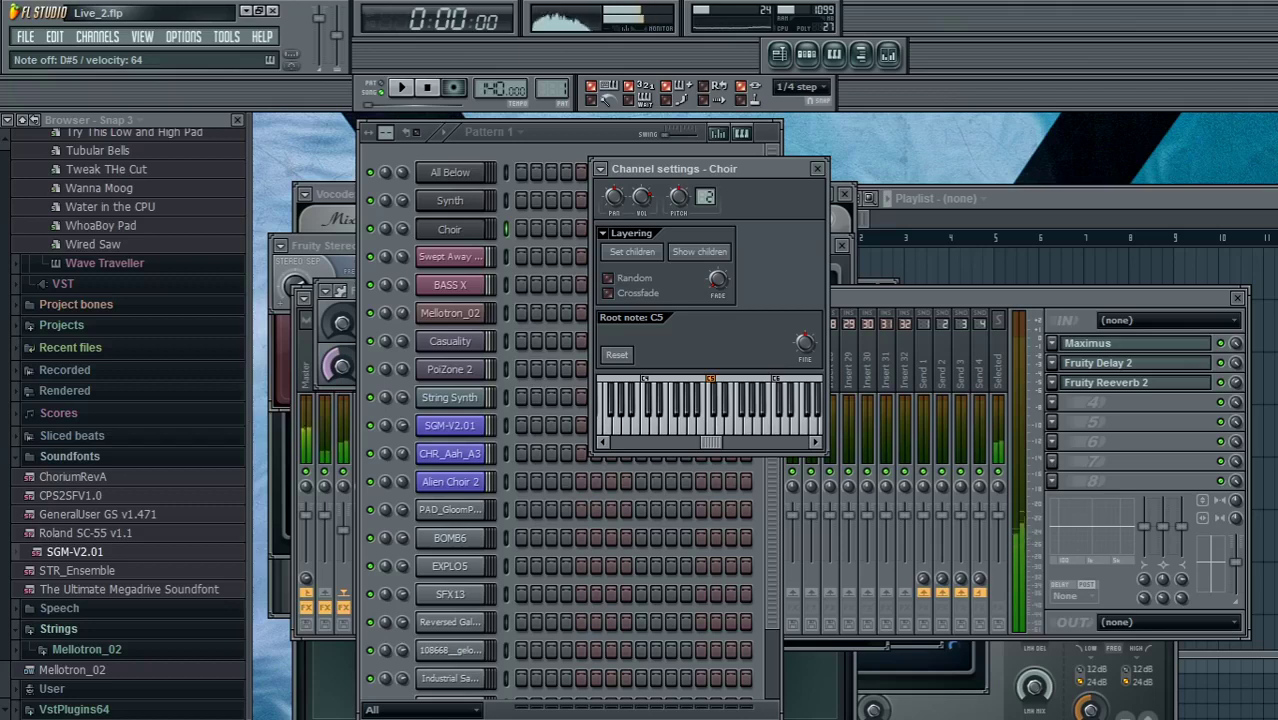
left_click(450, 622)
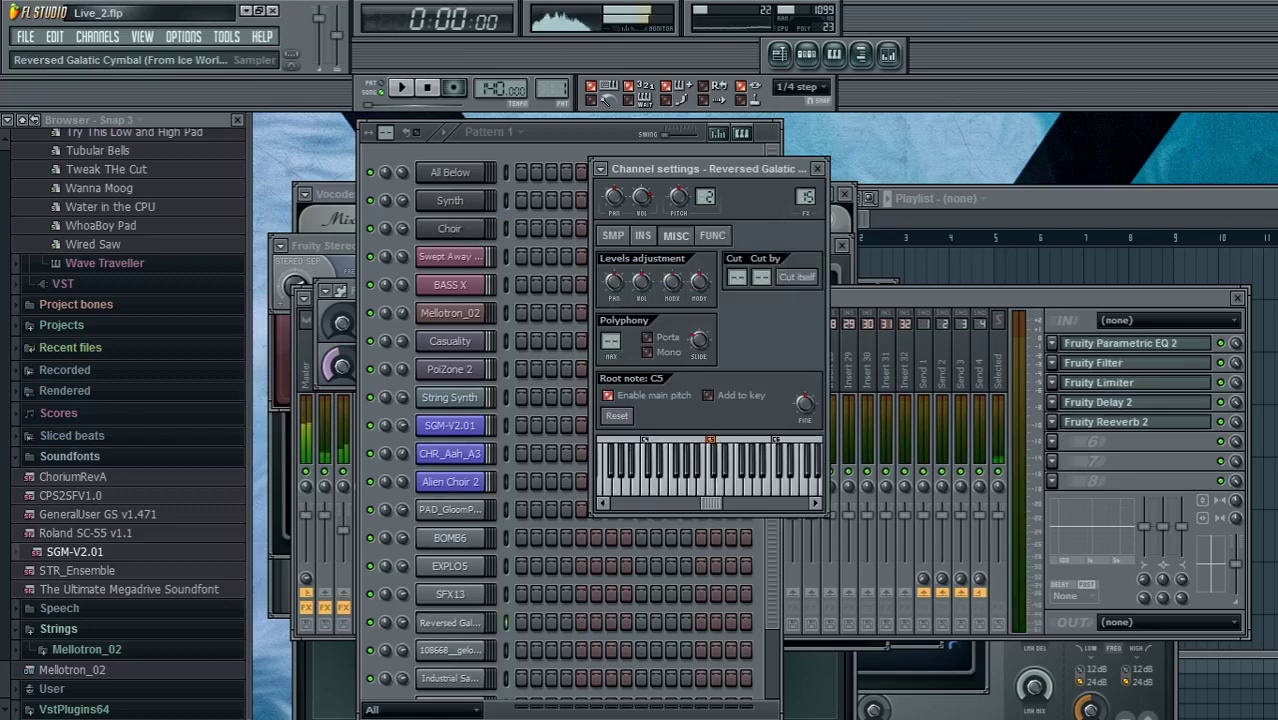
left_click(450, 594)
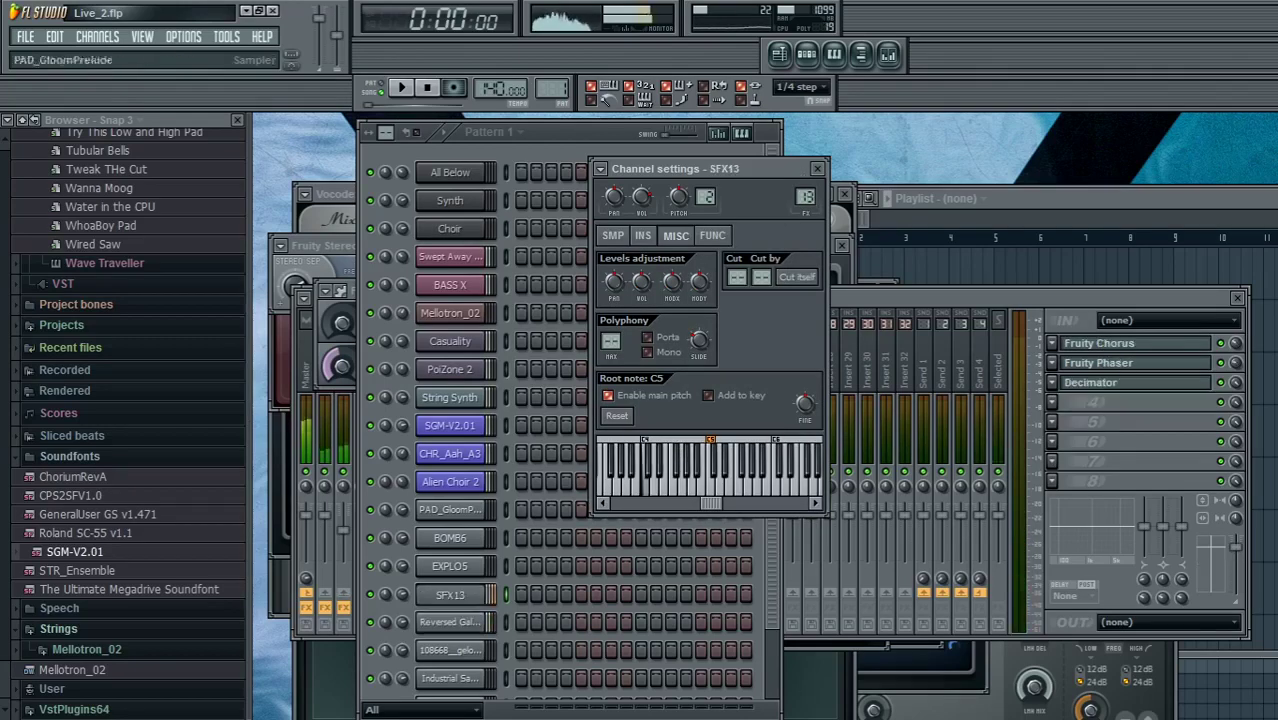
Alternate between playing the Choir layer and triggering the Industrial and Reversed Galatic Cymbal samples, ending on Choir.
left_click(450, 229)
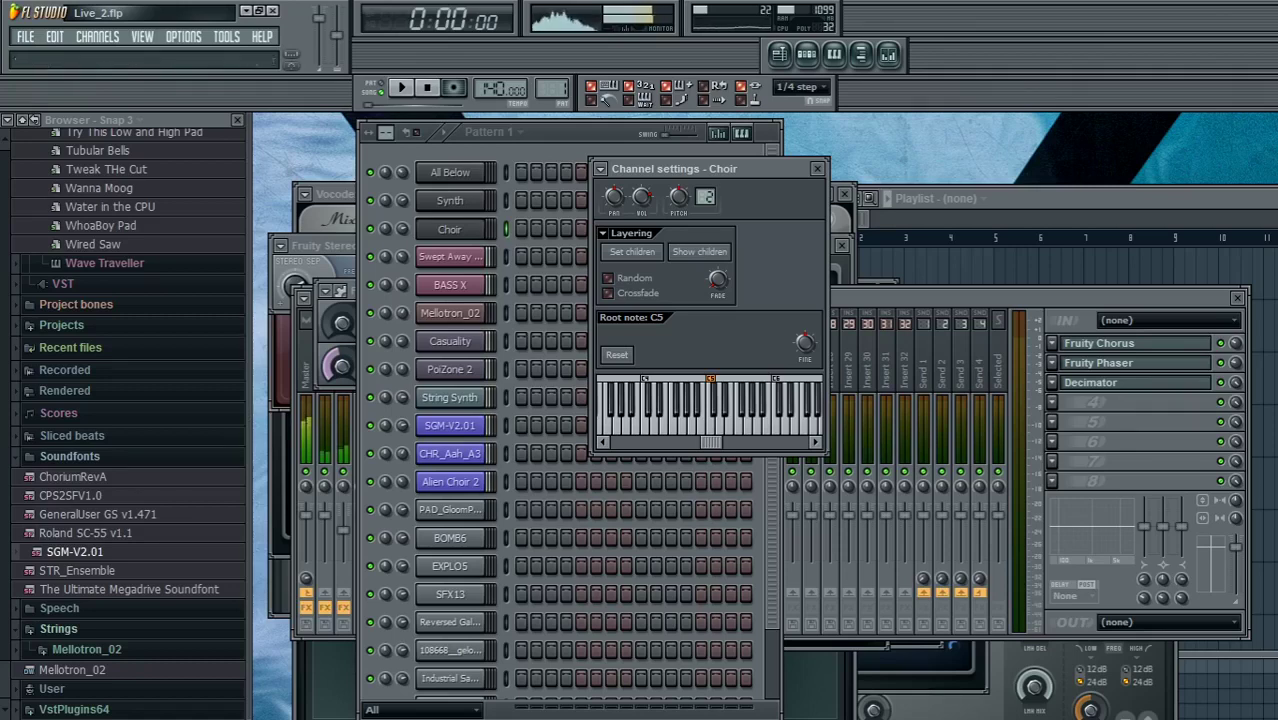
left_click(450, 679)
left_click(450, 623)
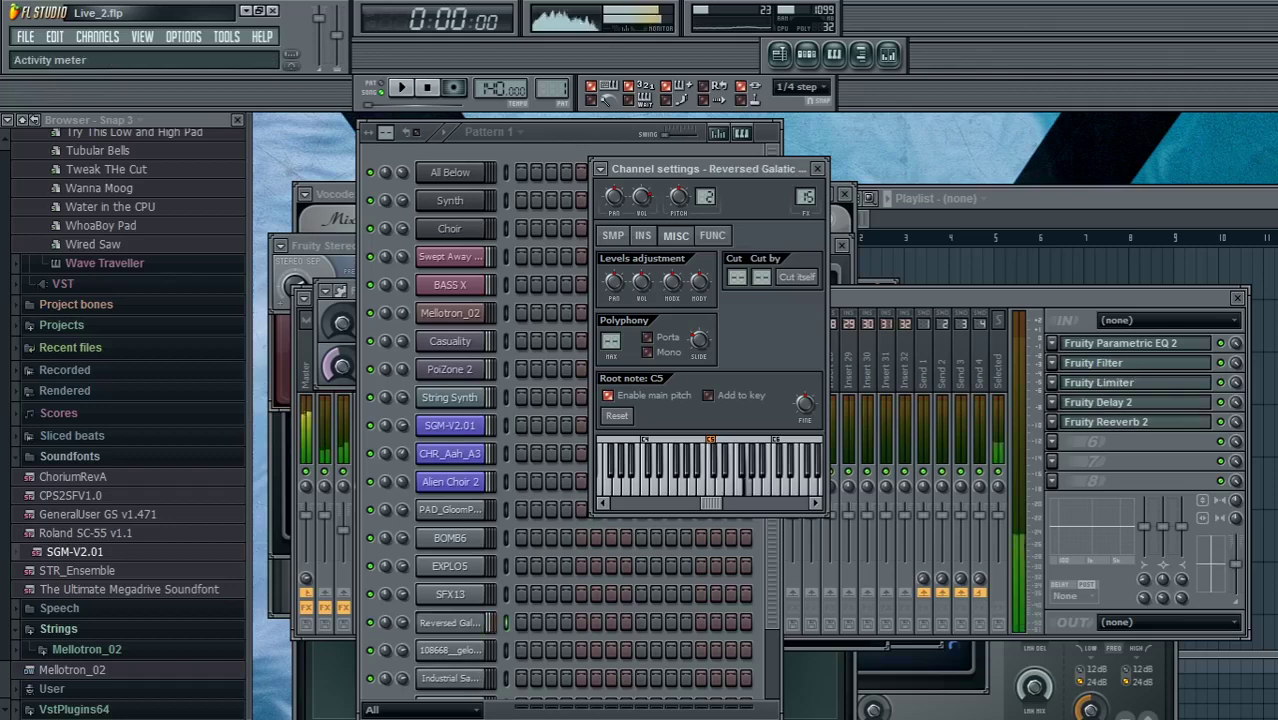
left_click(450, 229)
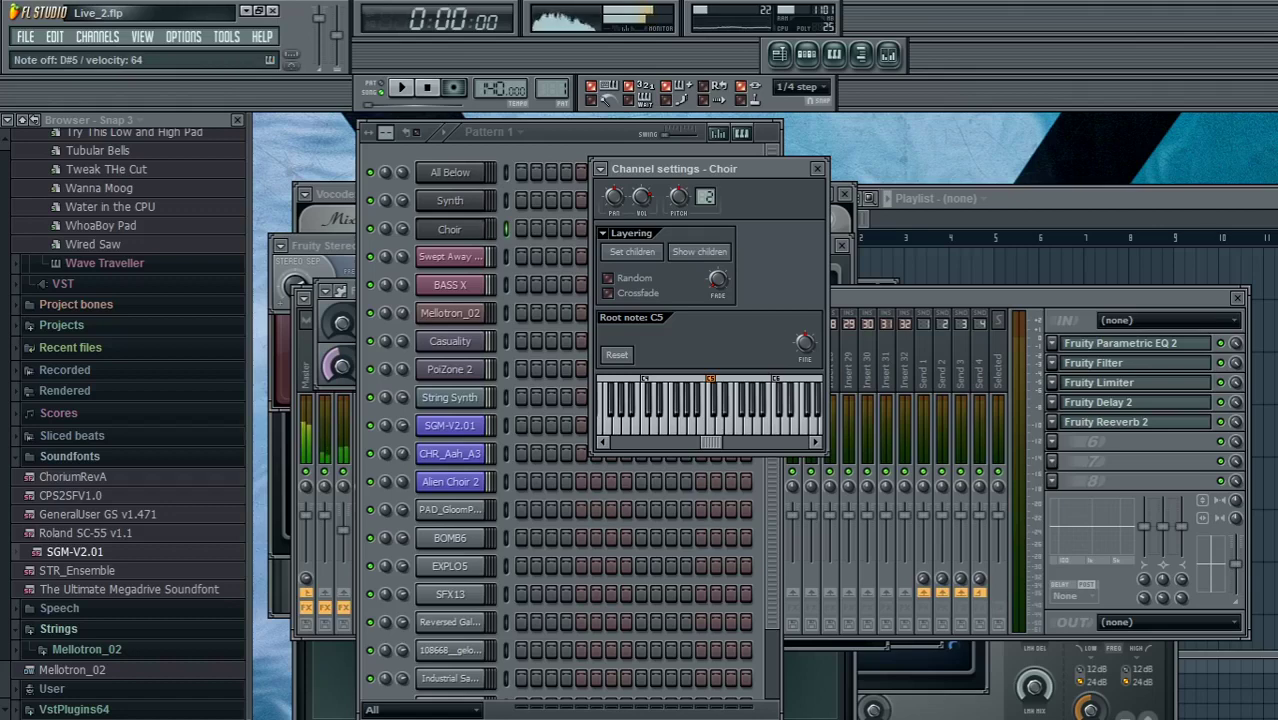
Briefly mute and unmute the SGM-V2.01, CHR_Aah_A3 and Alien Choir 2 channels.
left_click(370, 426)
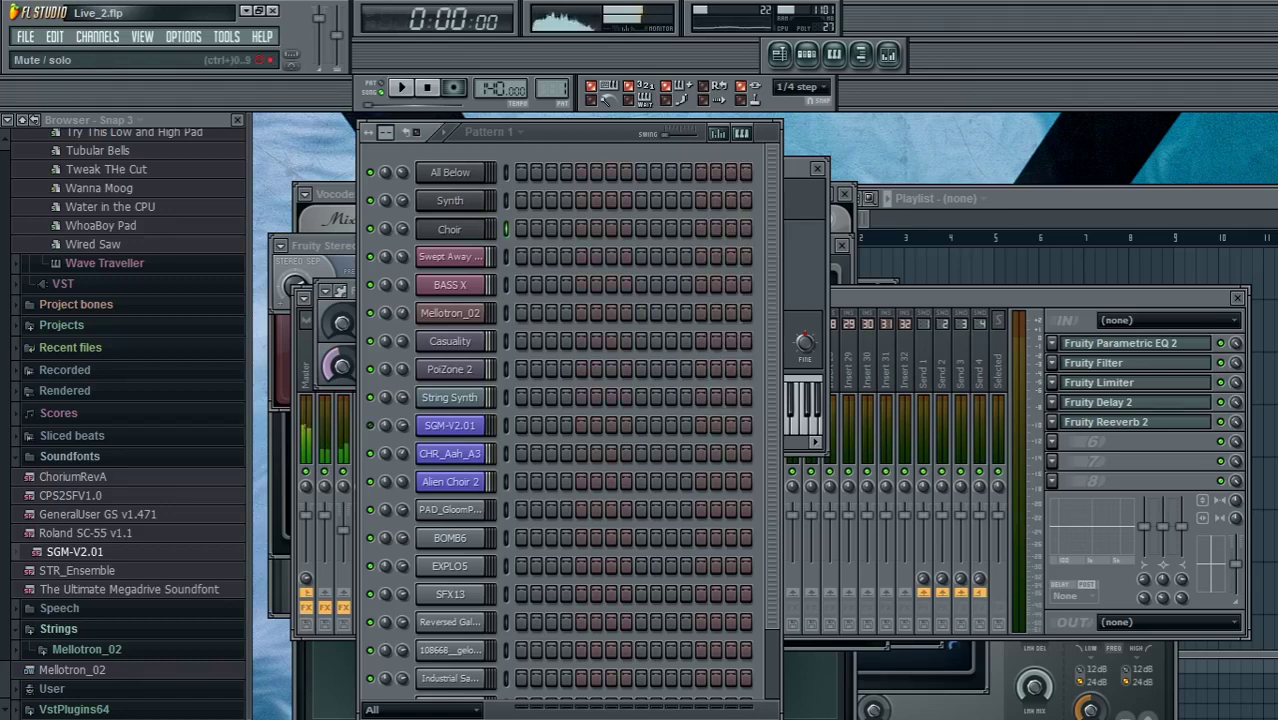
left_click(370, 426)
left_click(370, 454)
left_click(370, 482)
left_click(370, 482)
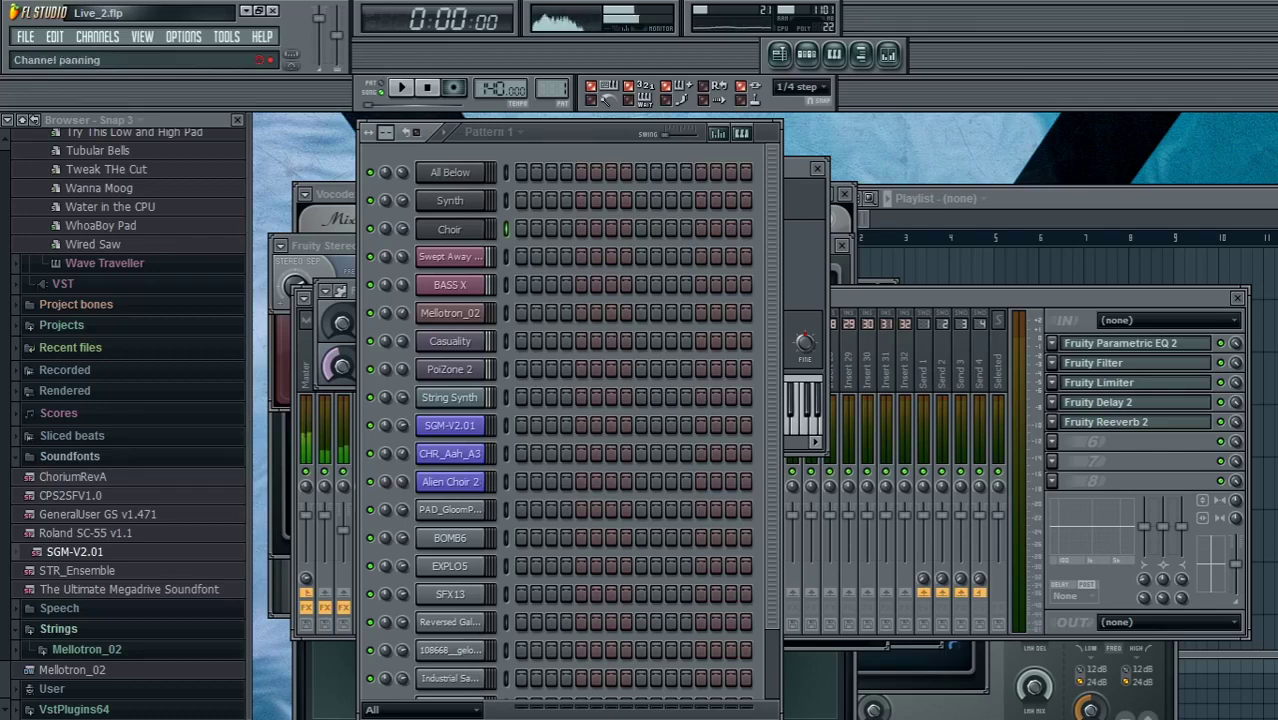
Play notes on the BASS X channel, then switch to the EXPLO5 sample channel.
left_click(450, 285)
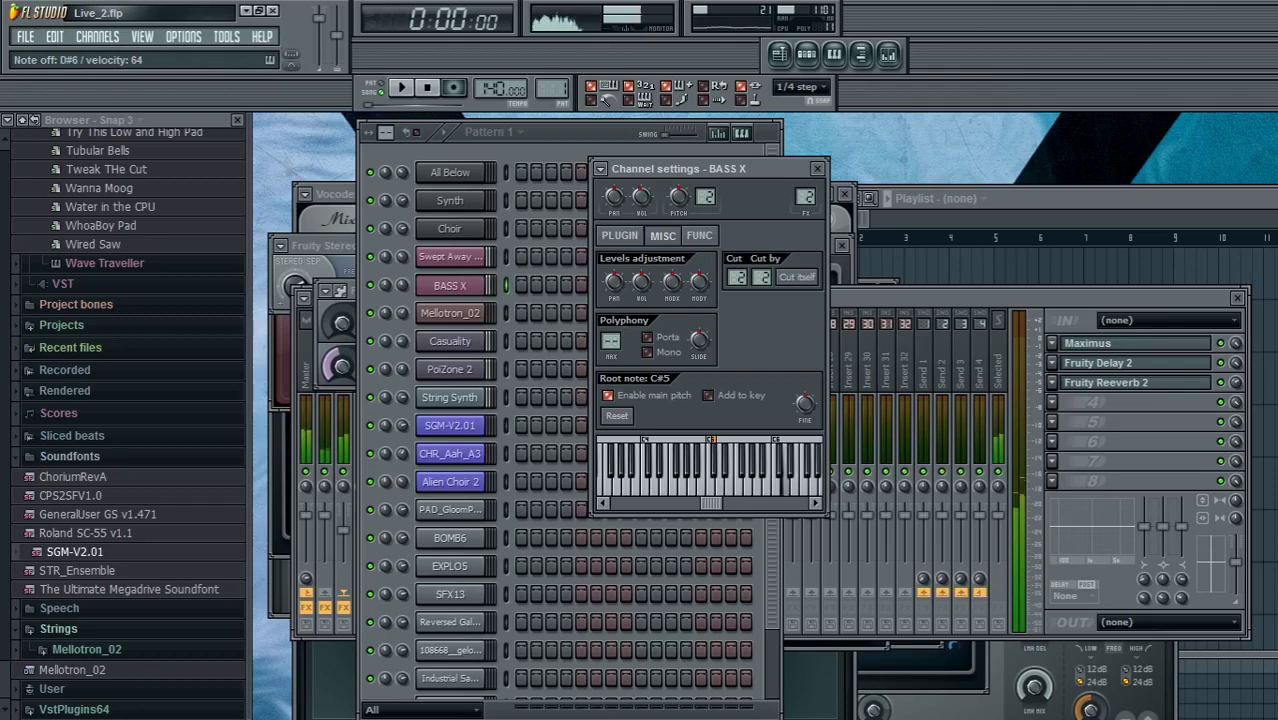
key("v")
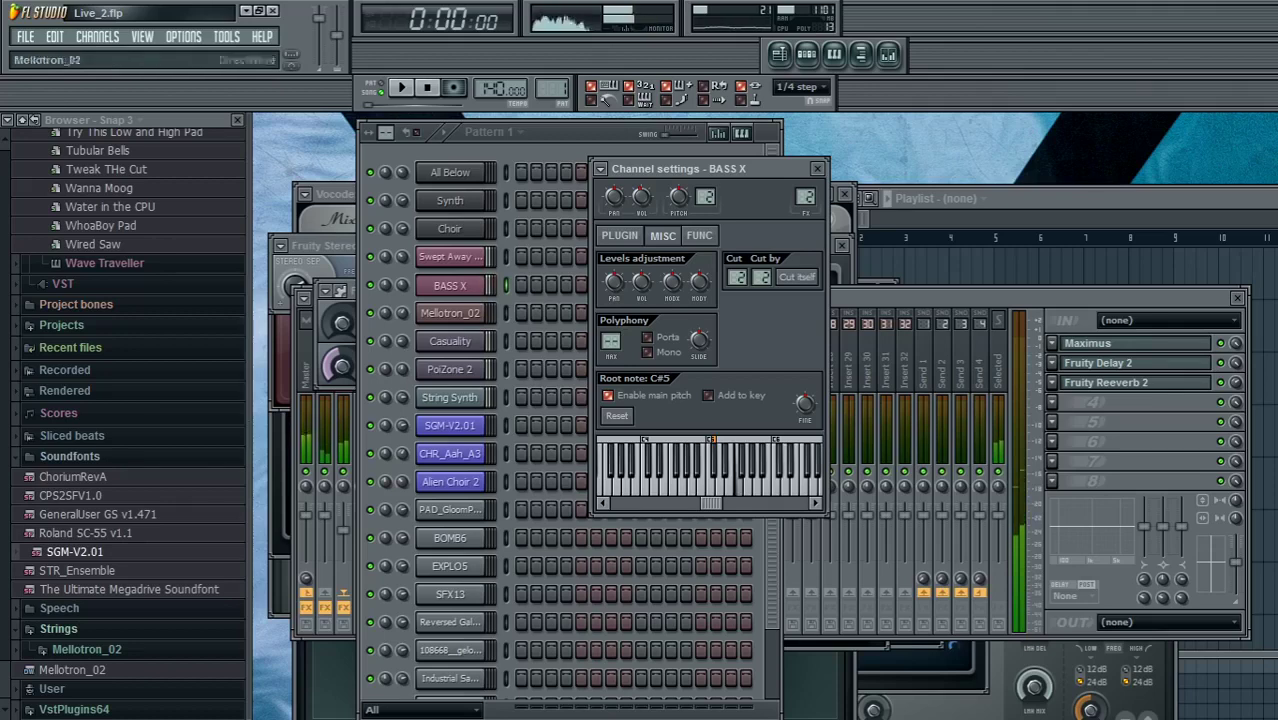
left_click(450, 566)
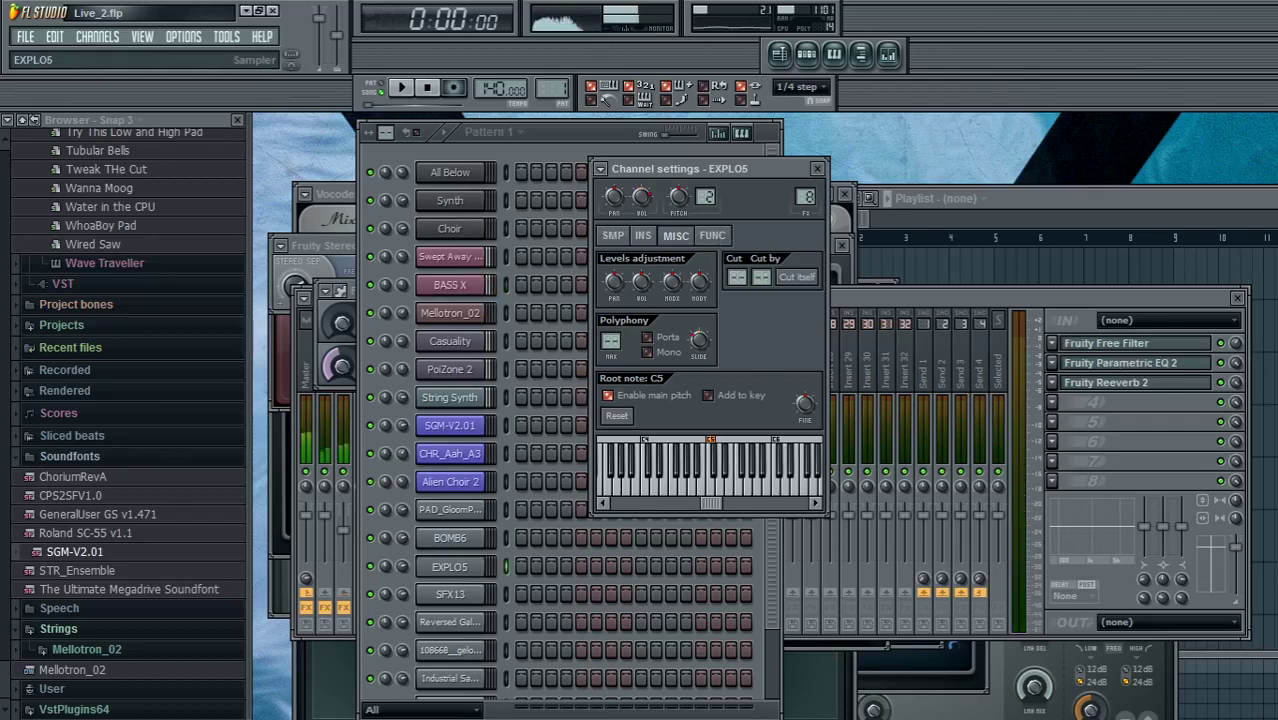
Select the Synth layer channel and play notes on it, including D#5.
left_click(450, 201)
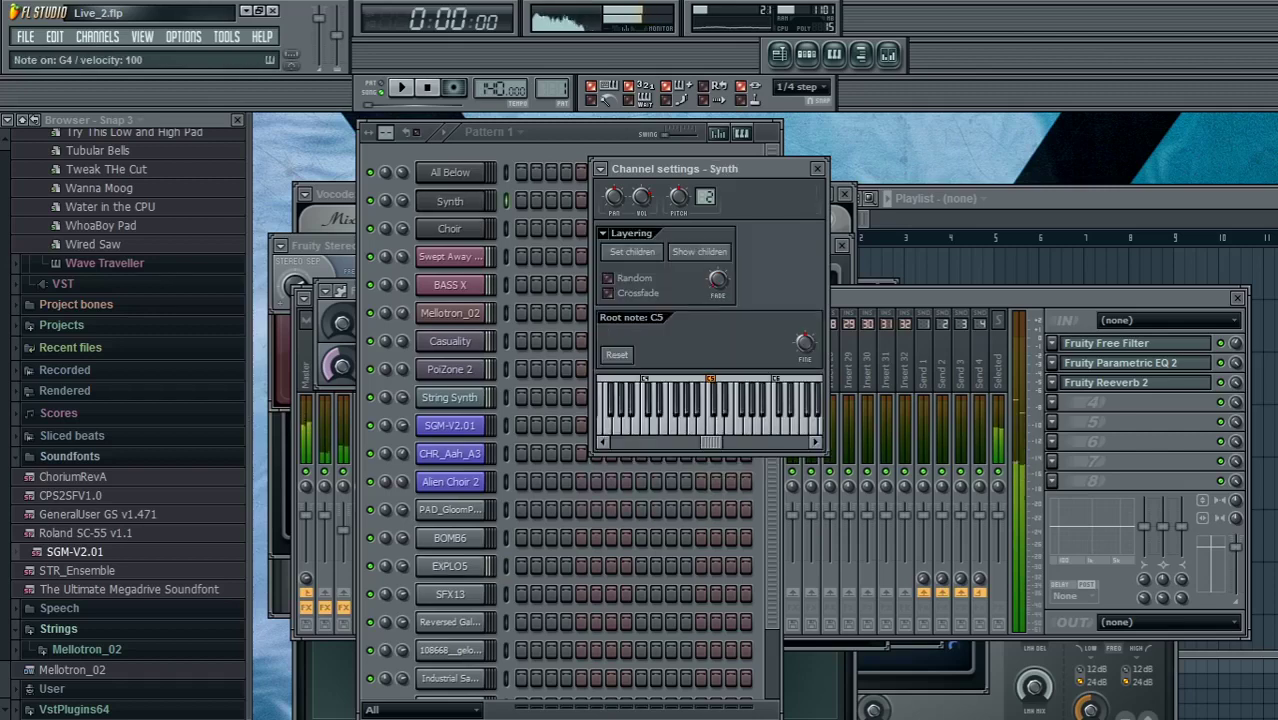
key("d")
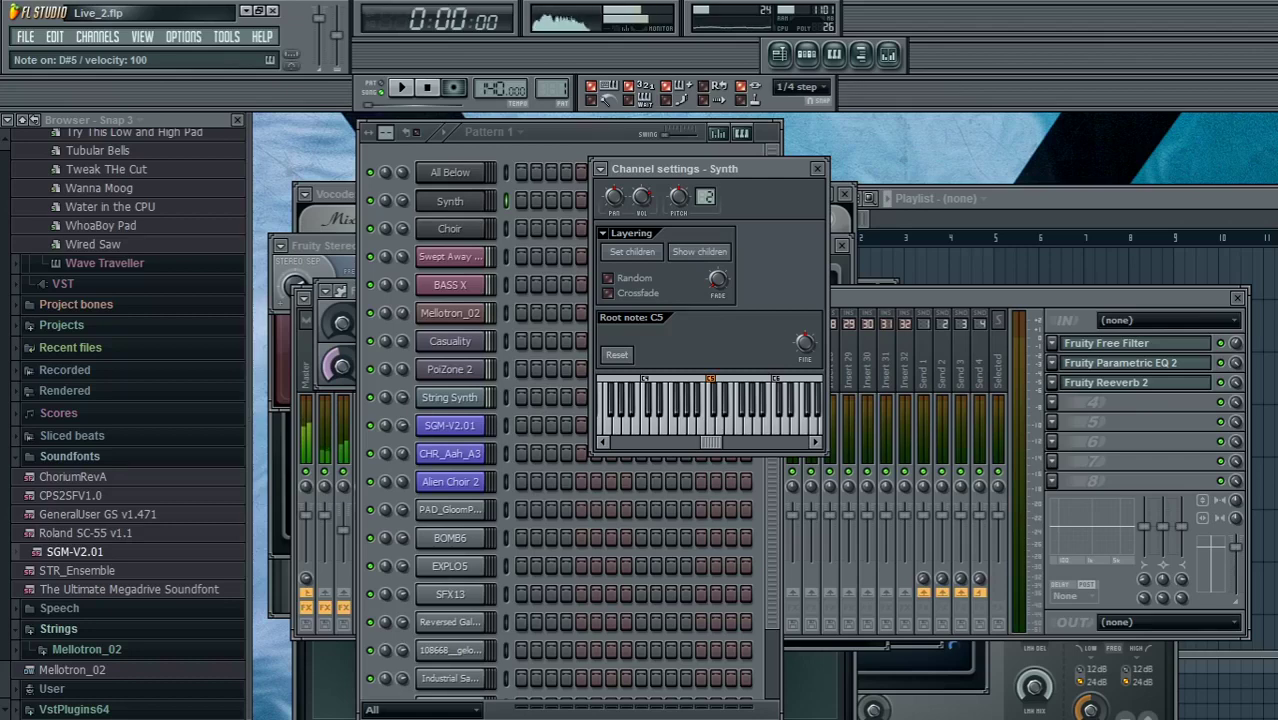
key("d")
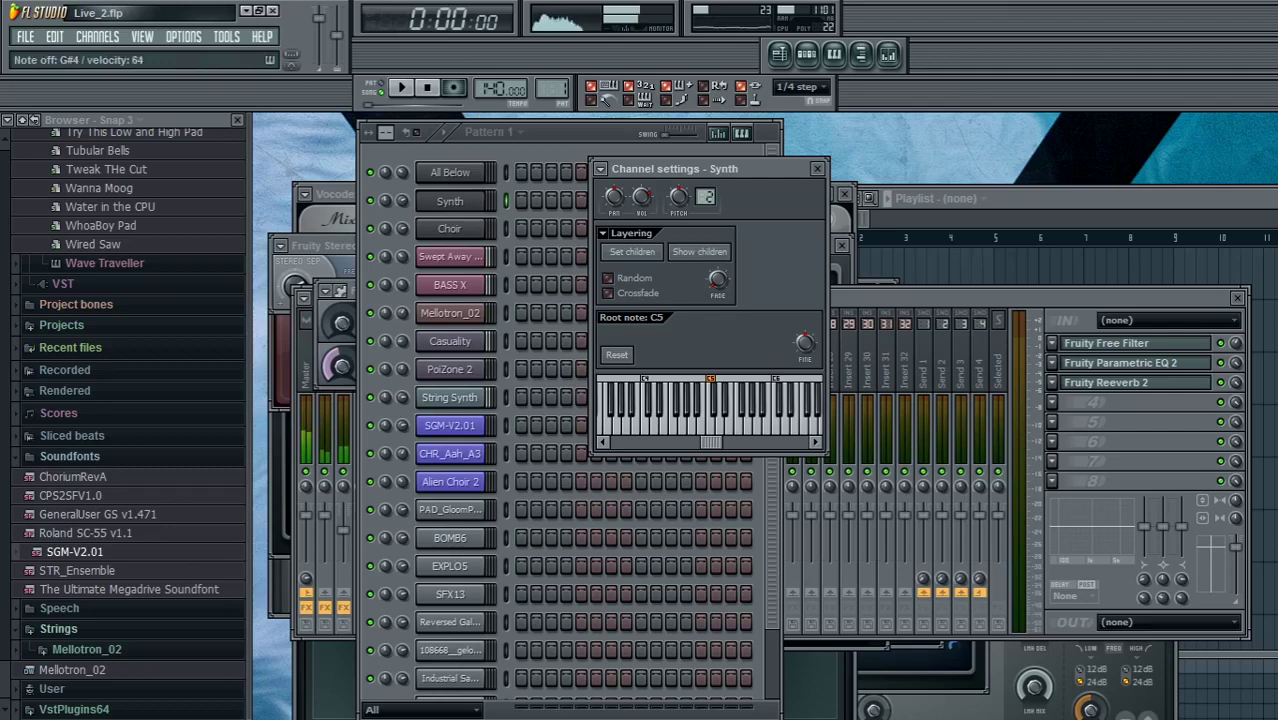
Mute the Casuality, PoiZone 2 and String Synth channels and play a D#4 note on BASS X.
left_click(370, 187)
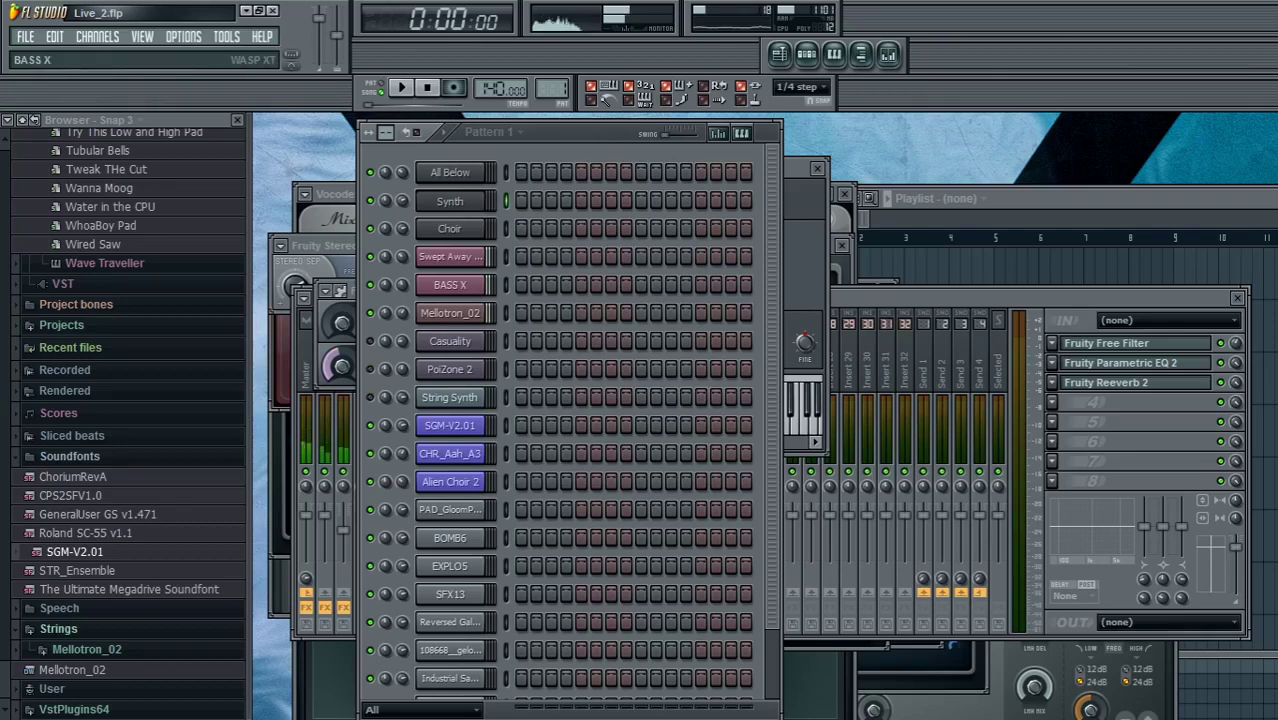
left_click(450, 285)
key("d")
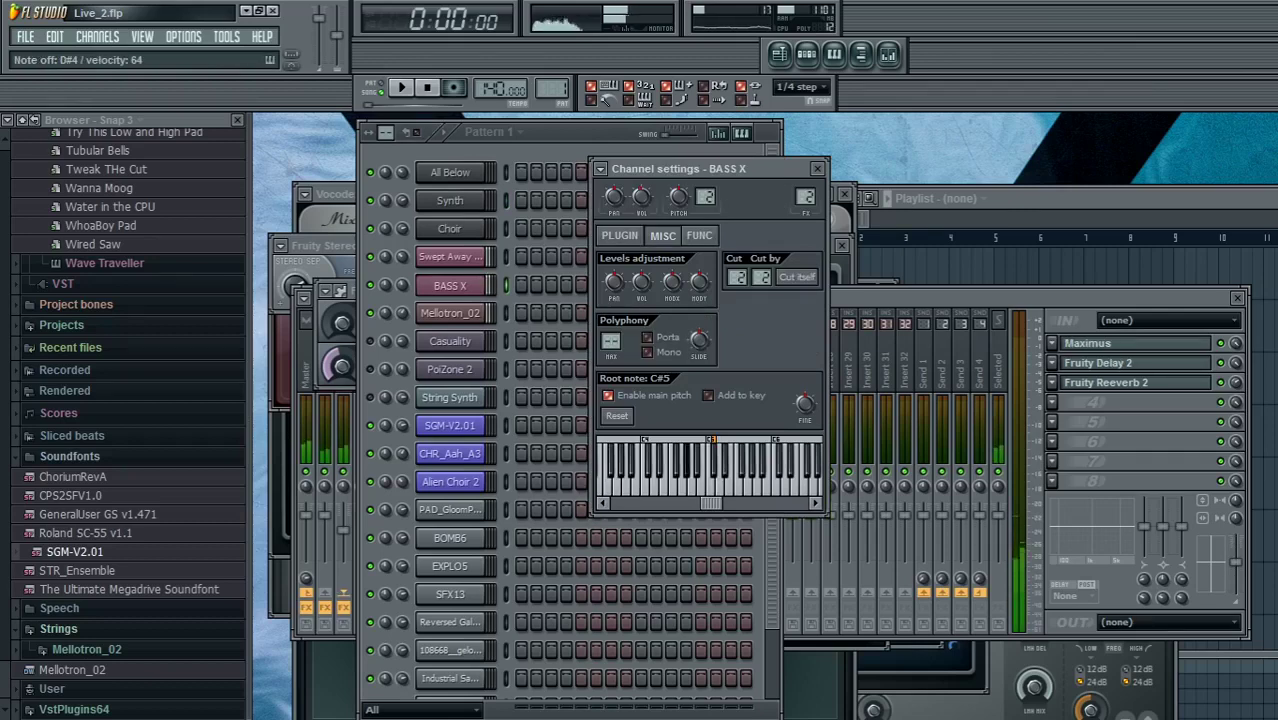
Play G#4 and a lower note on BASS X, then mute the Swept Away Pad X channel.
key("h")
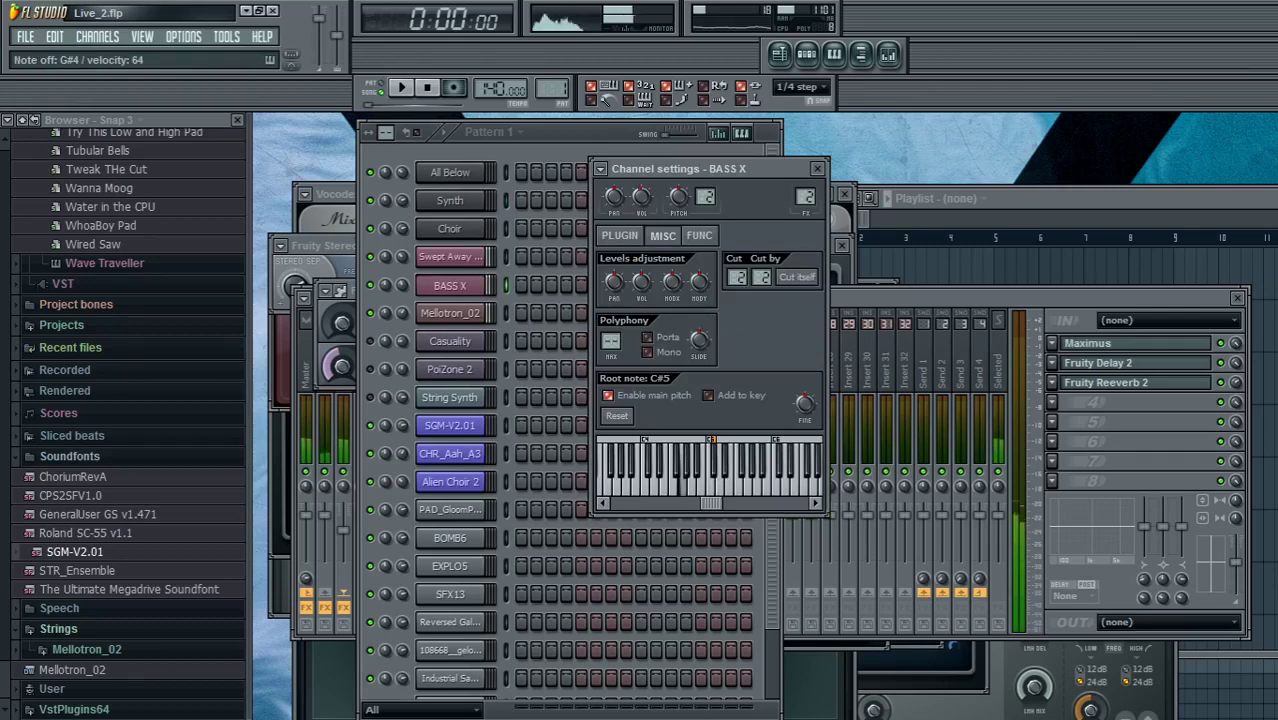
key("z")
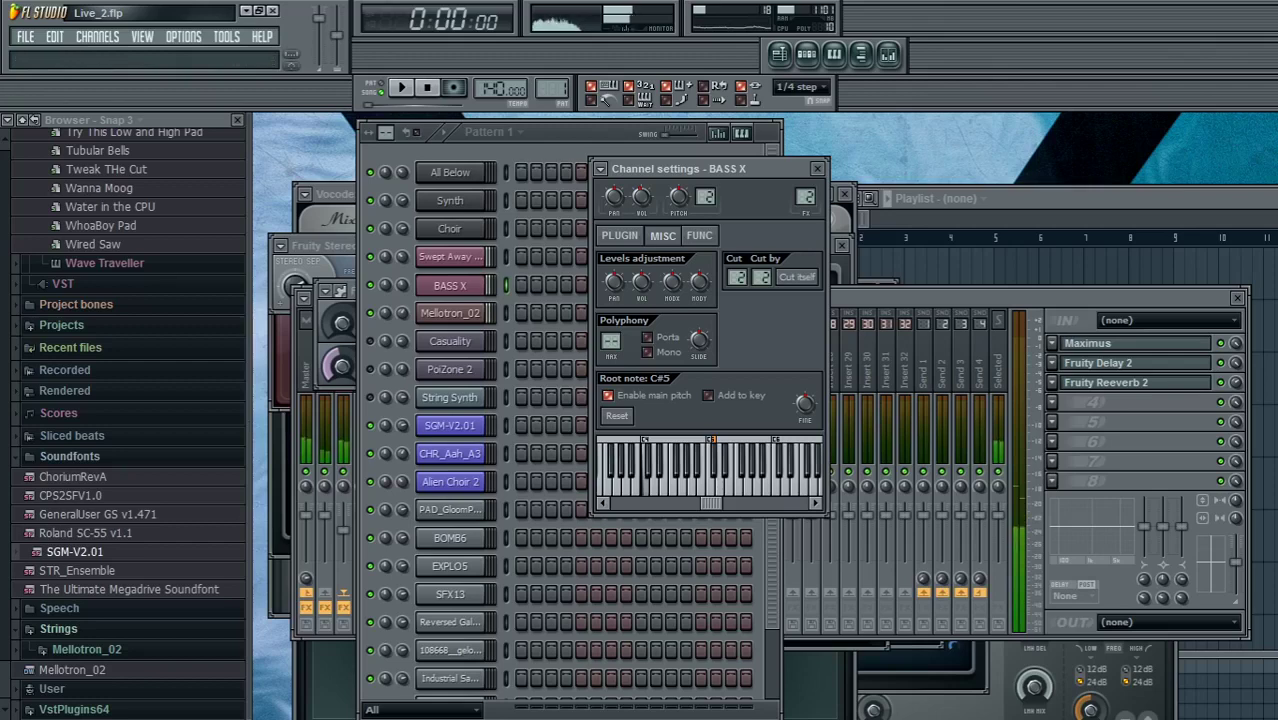
left_click(370, 257)
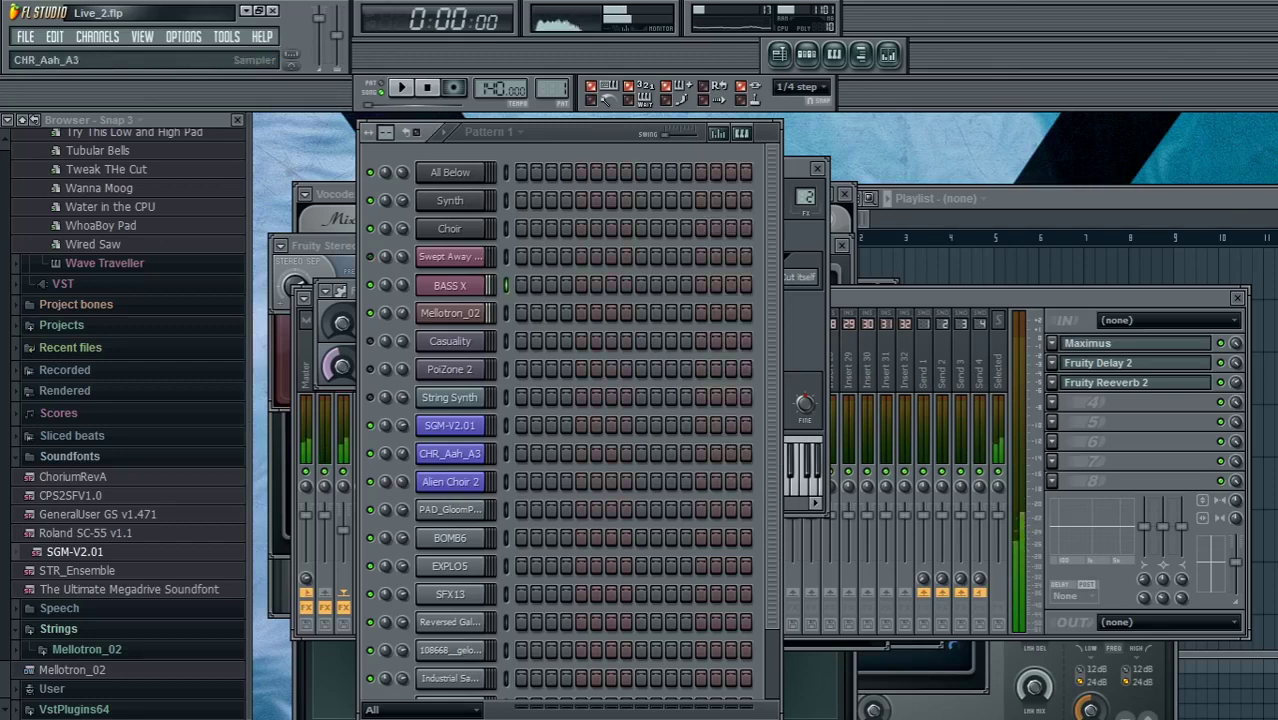
Unmute the Casuality channel, select it and play high notes on it, including F6.
left_click(450, 510)
left_click(365, 510)
left_click(450, 342)
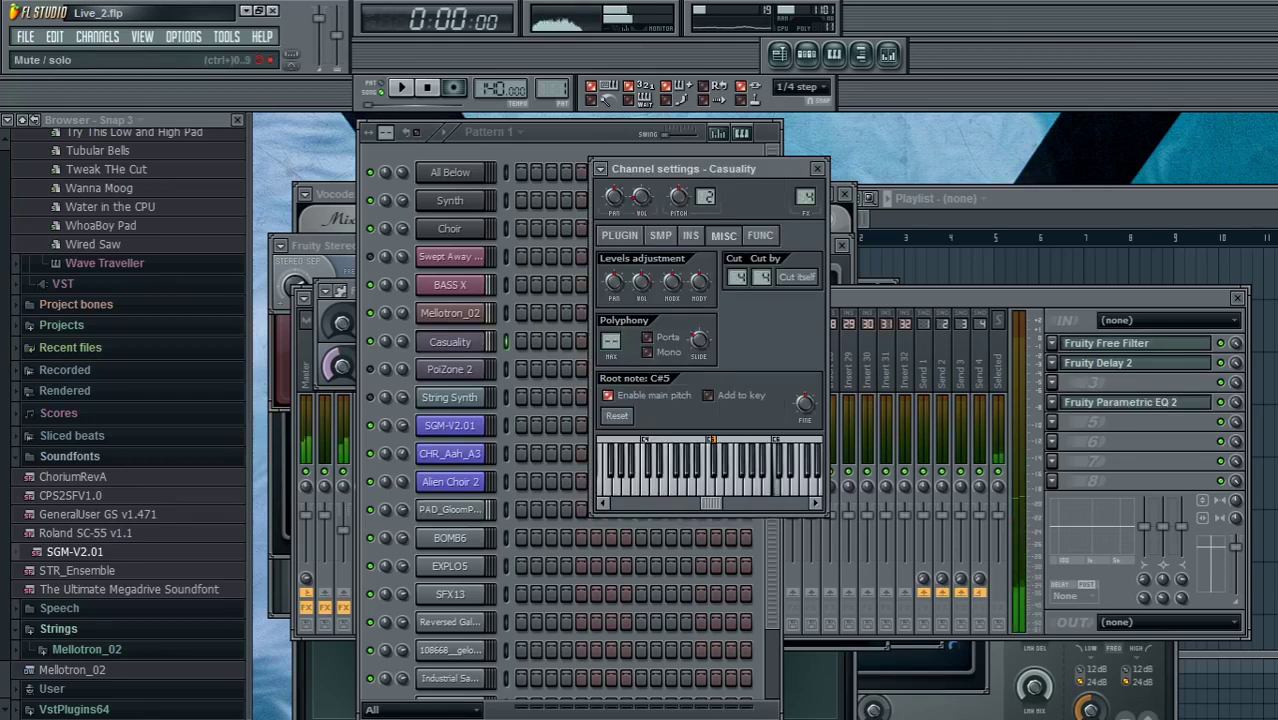
key("3")
key("r")
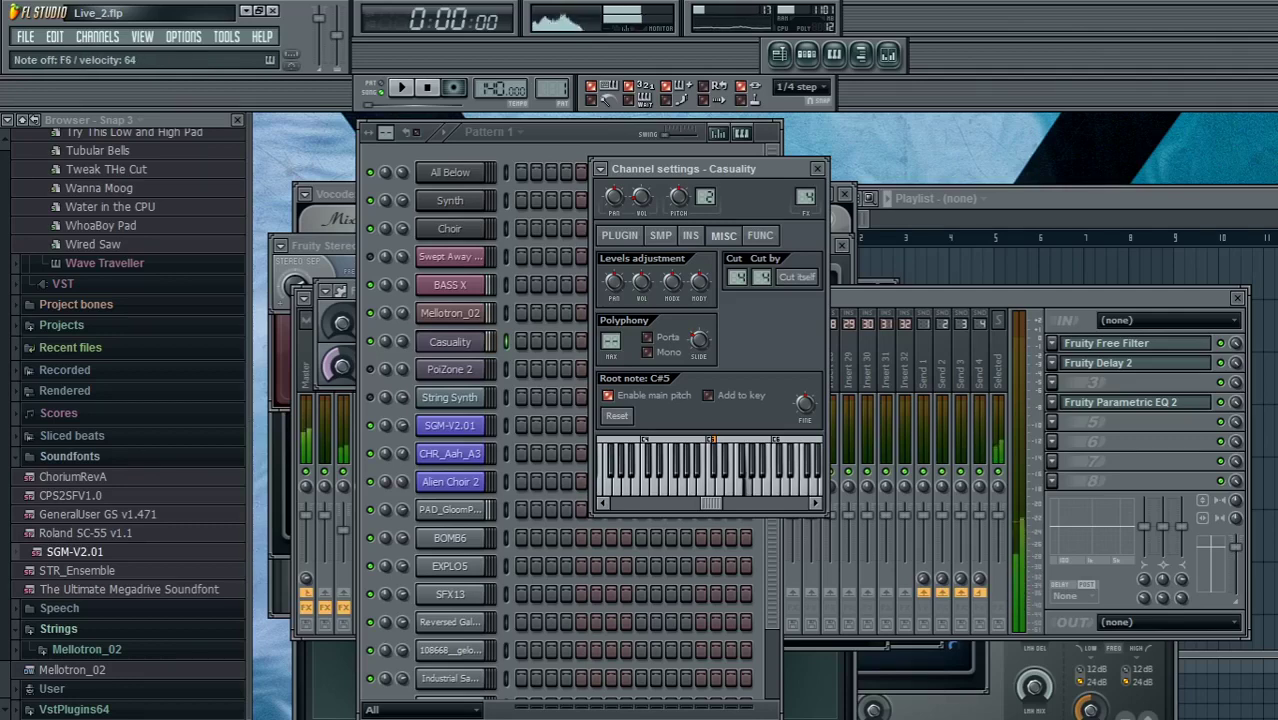
Switch through the Industrial Sample, 108668 wind gust and 28777 corsica sample channels.
left_click(450, 678)
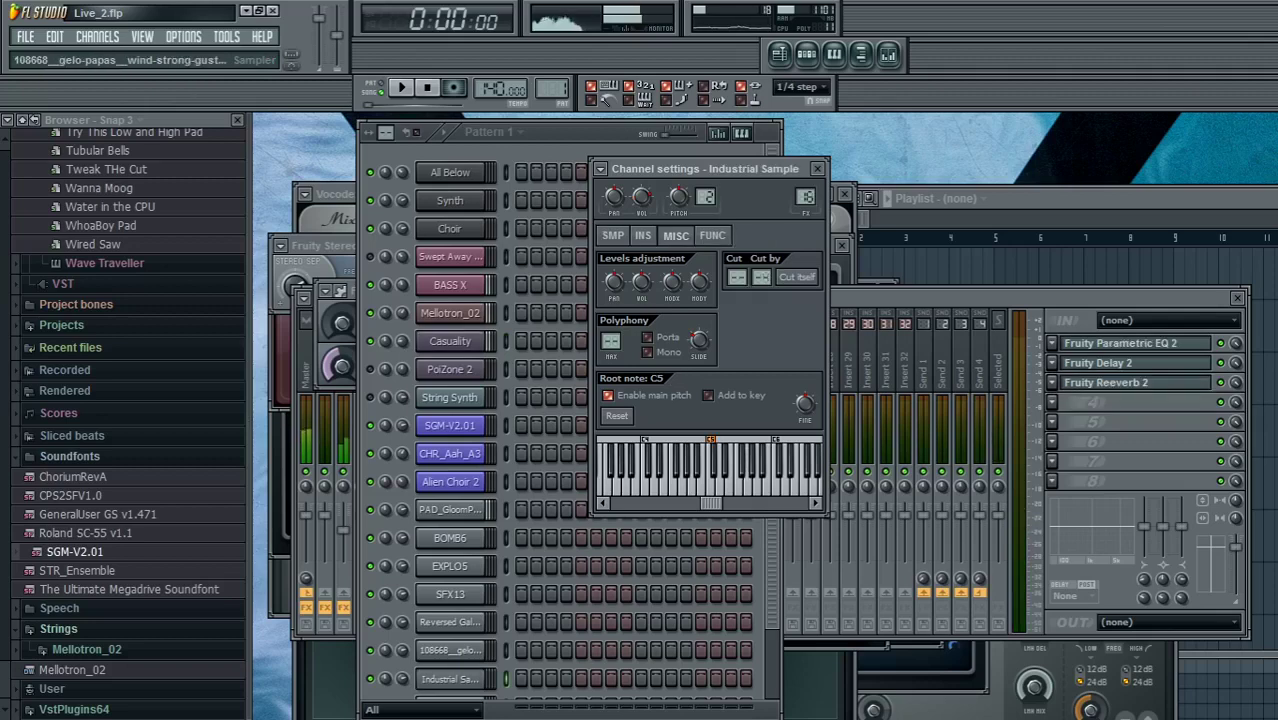
left_click(450, 650)
left_click(450, 698)
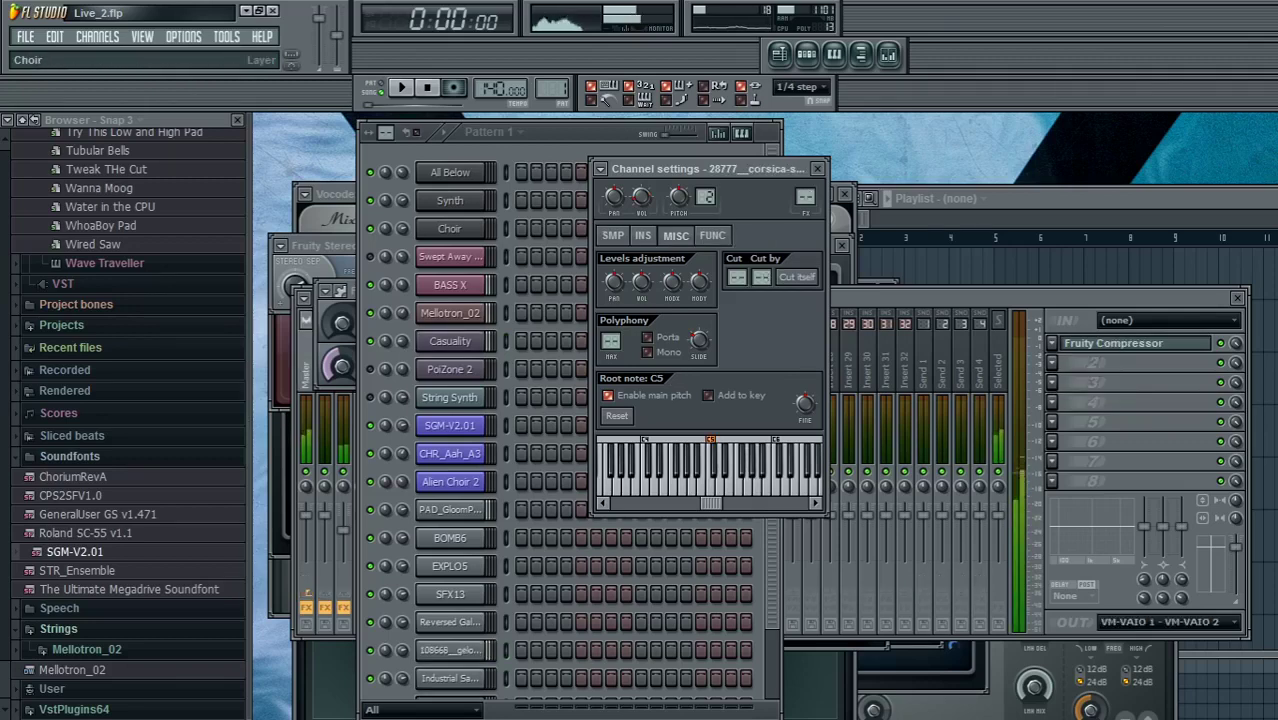
Select the Synth layer channel and play a melody on it with G5, G#5, F5 and D#6.
left_click(450, 229)
left_click(450, 201)
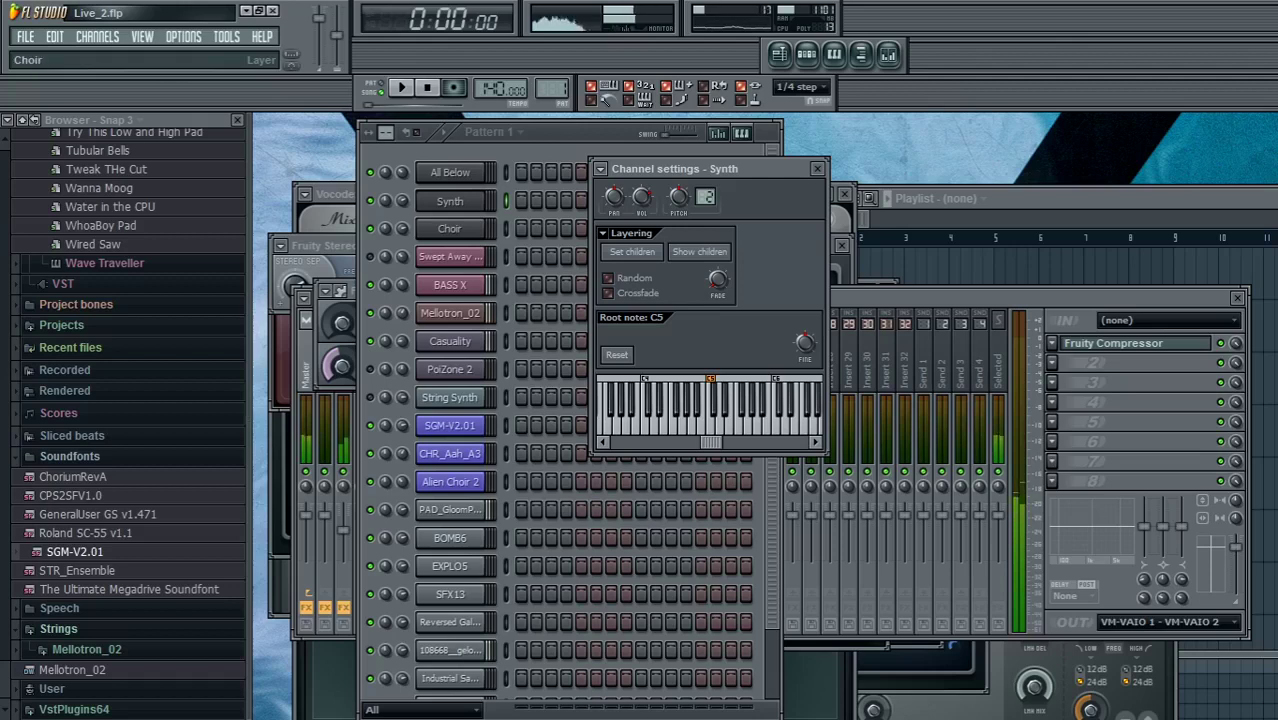
key("b")
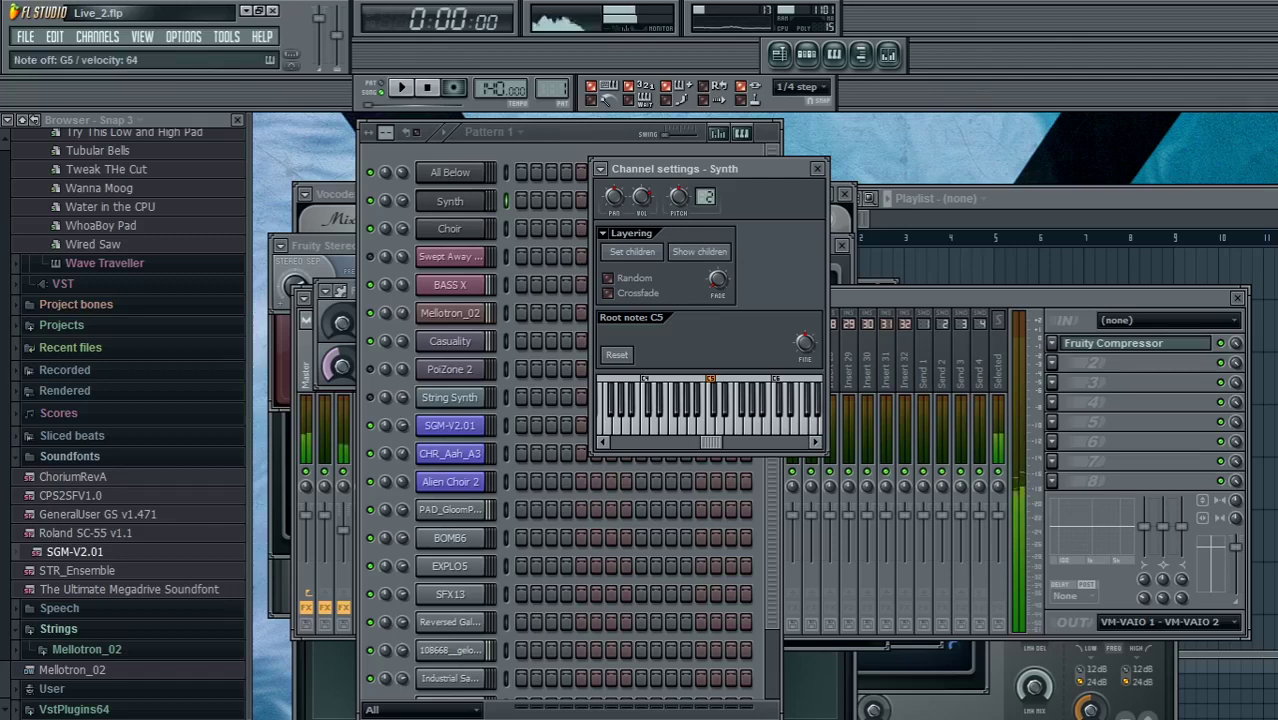
key("h")
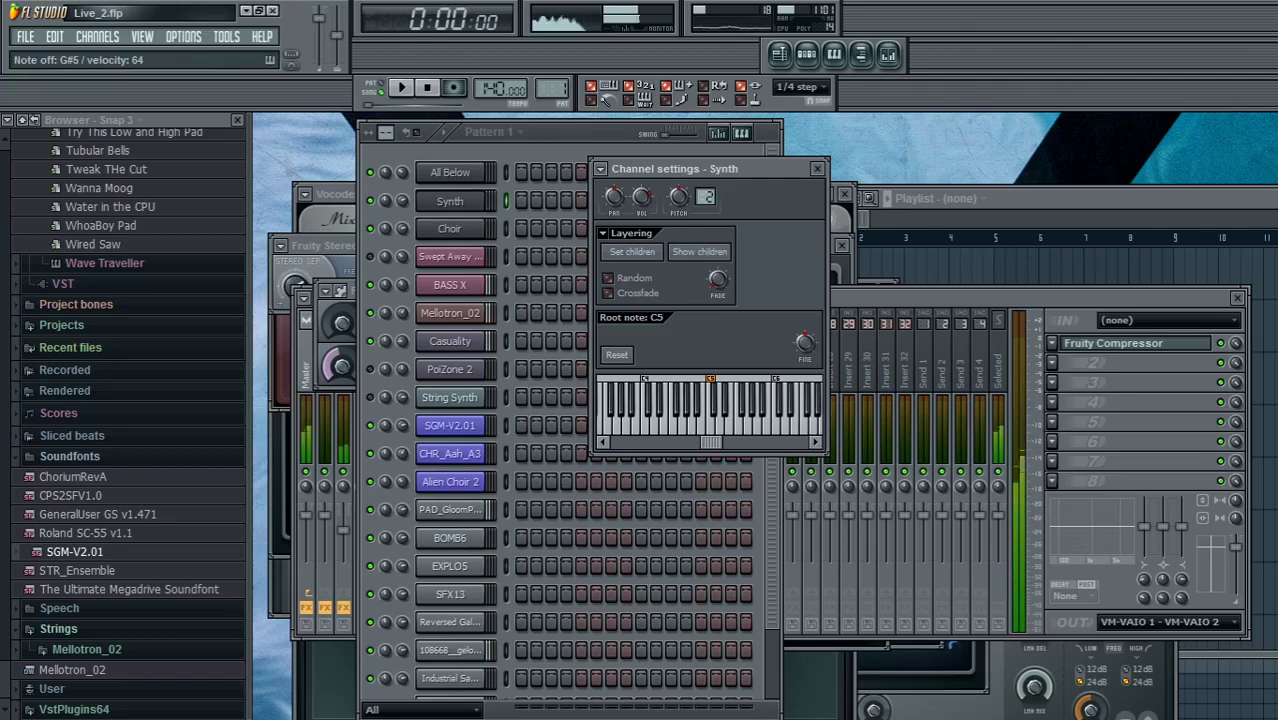
key("h")
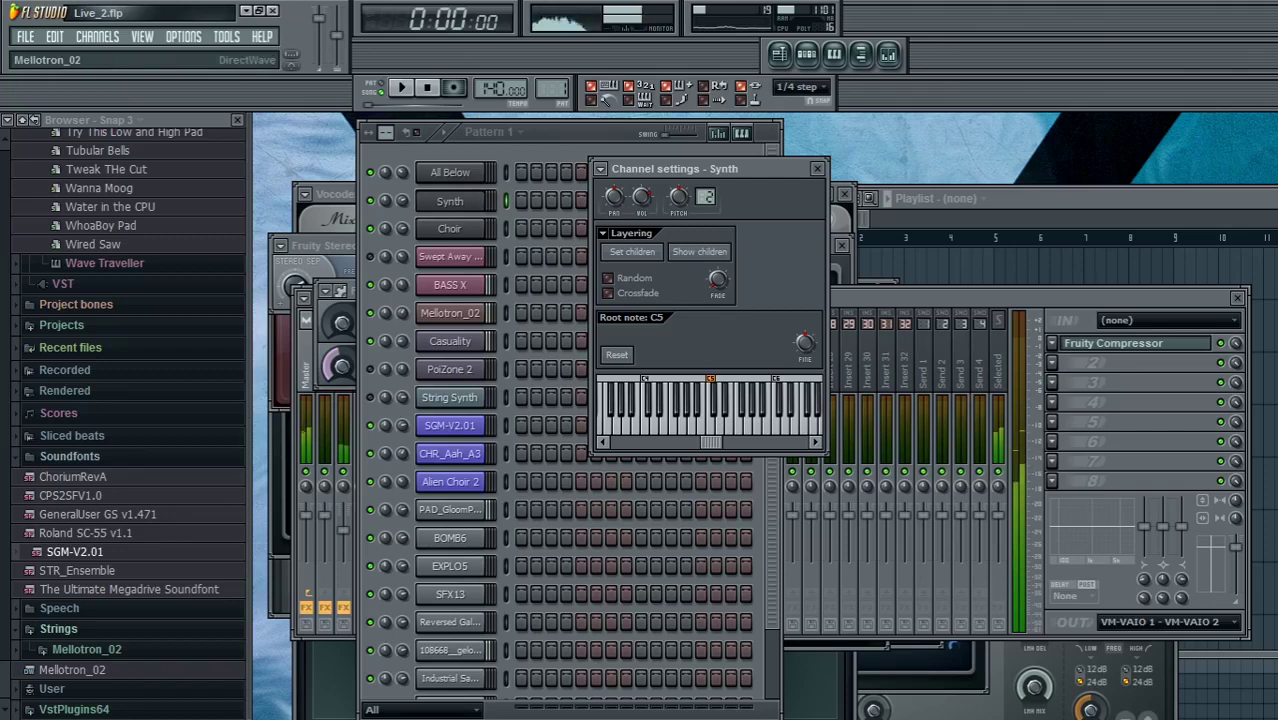
key("v")
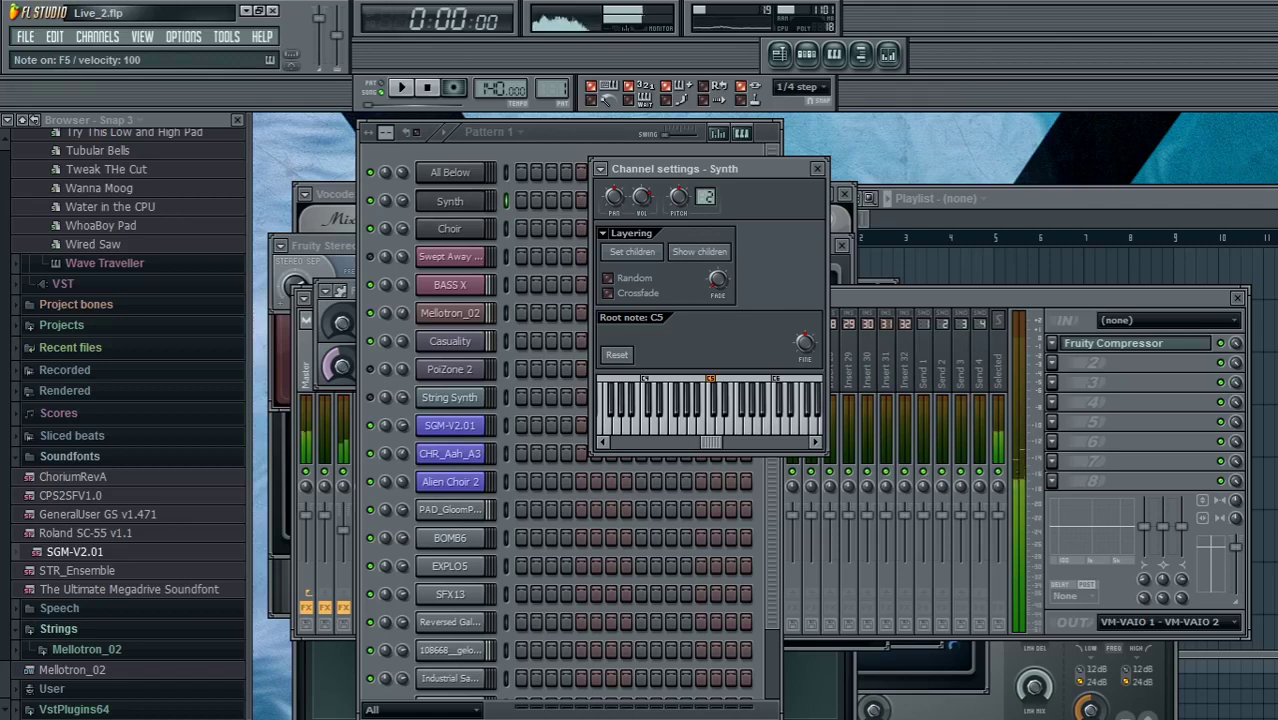
key("3")
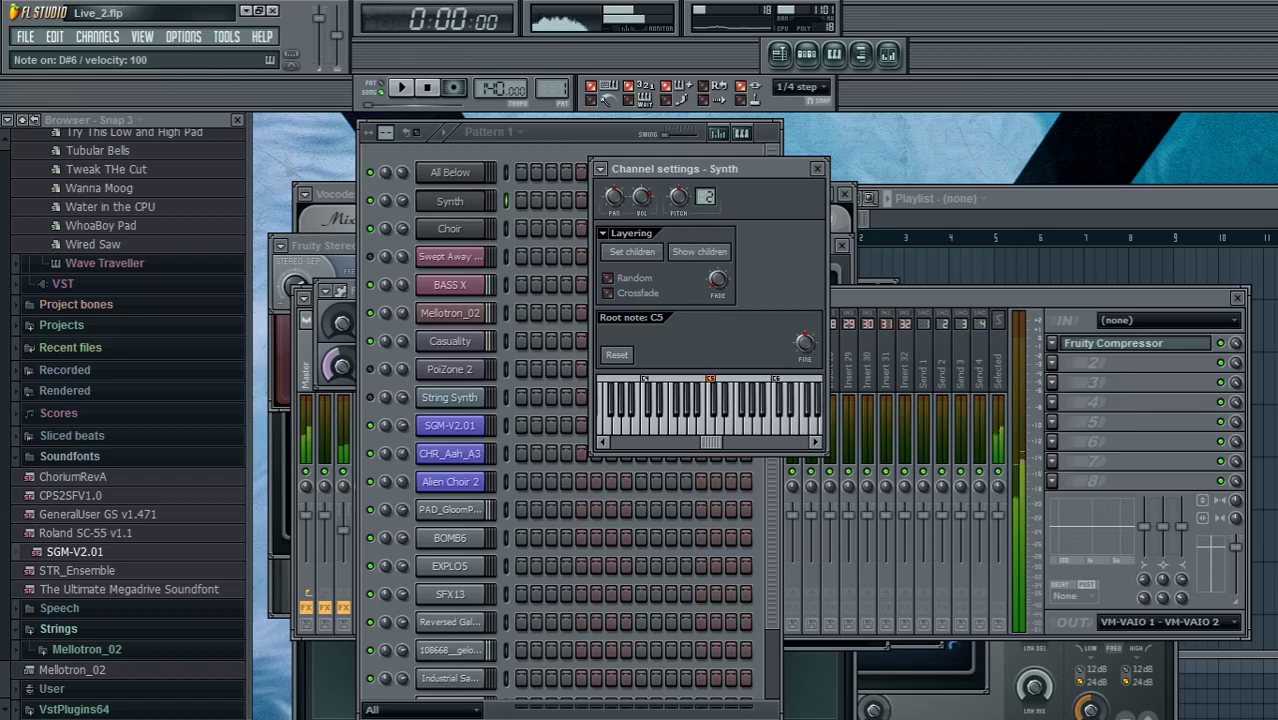
Select the String Synth channel and play notes on it, including D#6, C5 and G5.
left_click(449, 397)
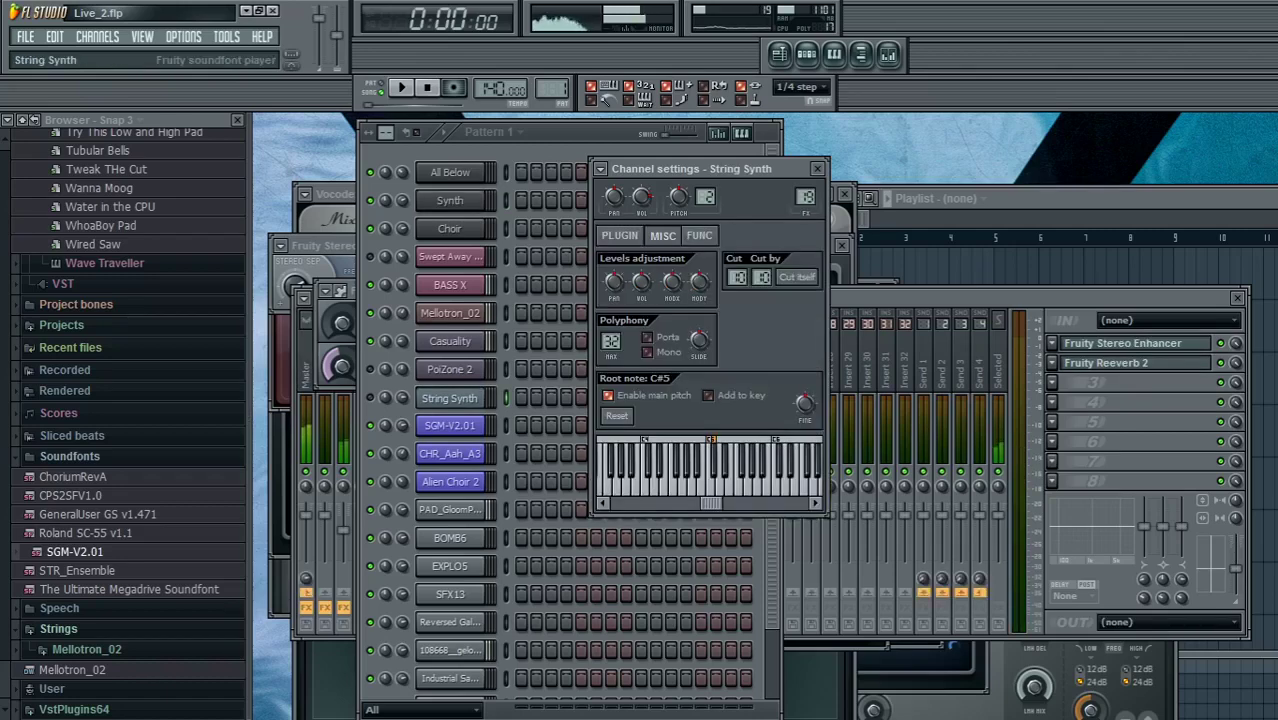
key("t")
key("3")
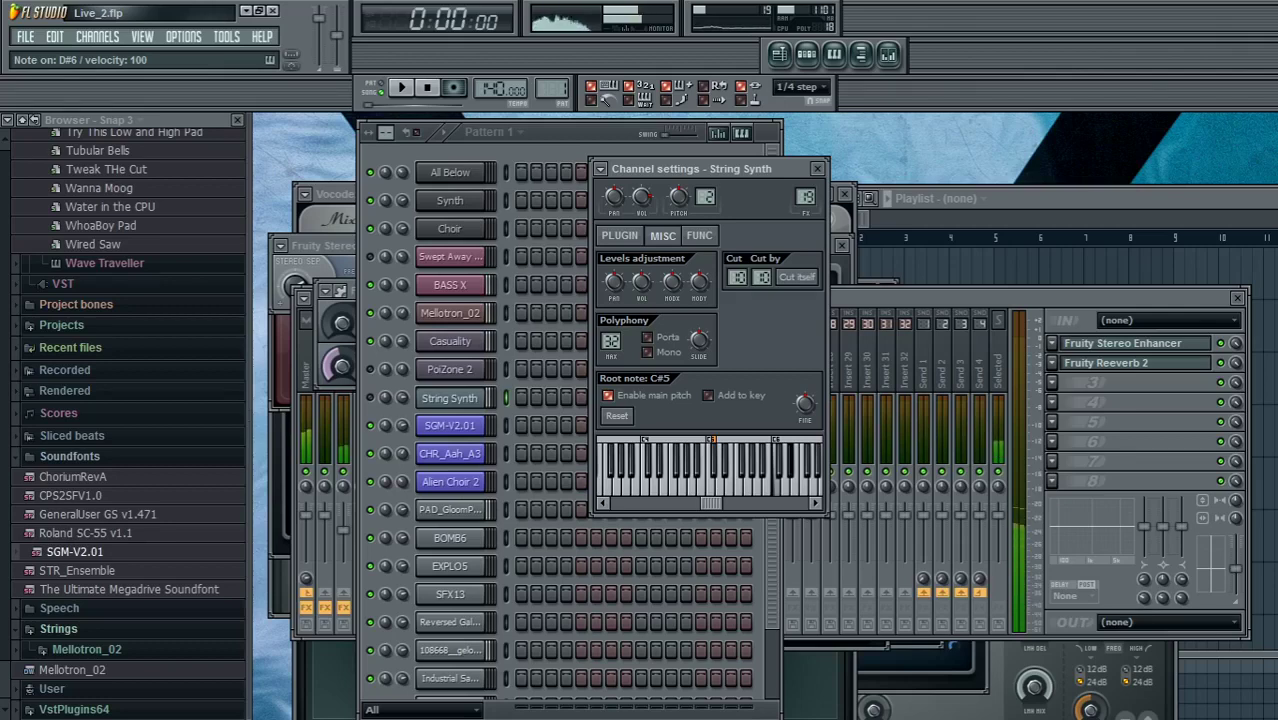
key("q")
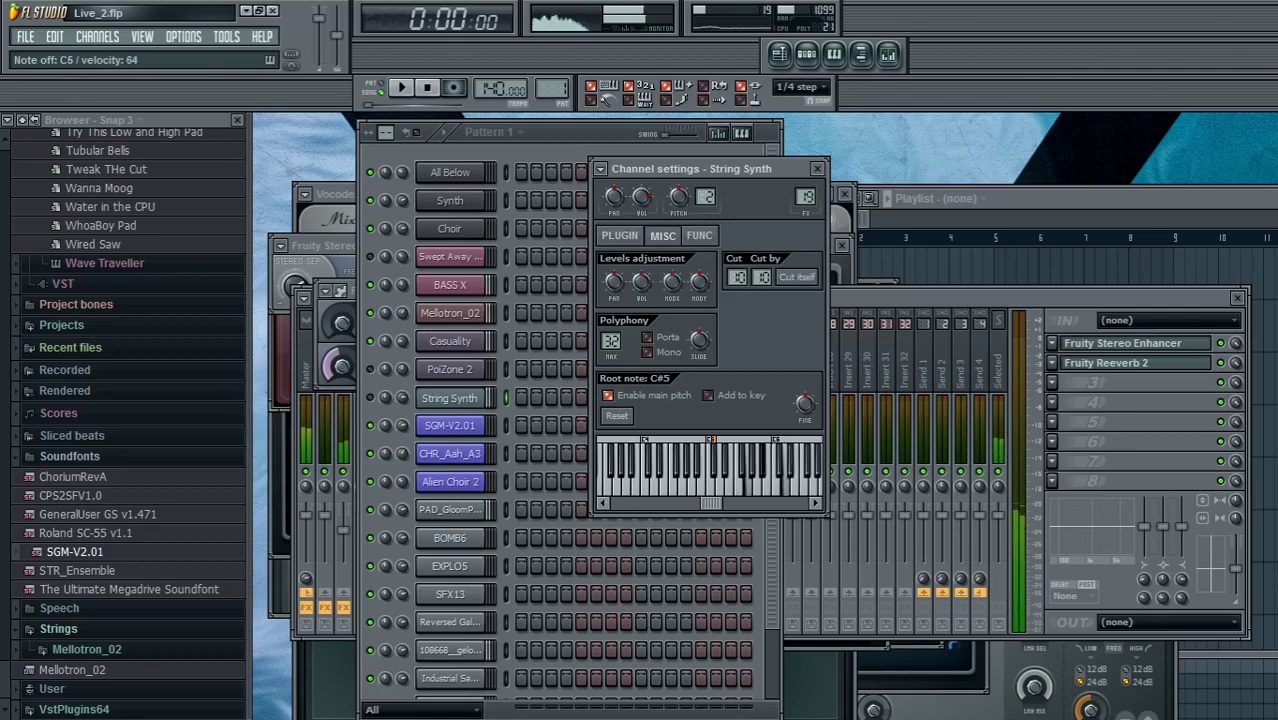
key("b")
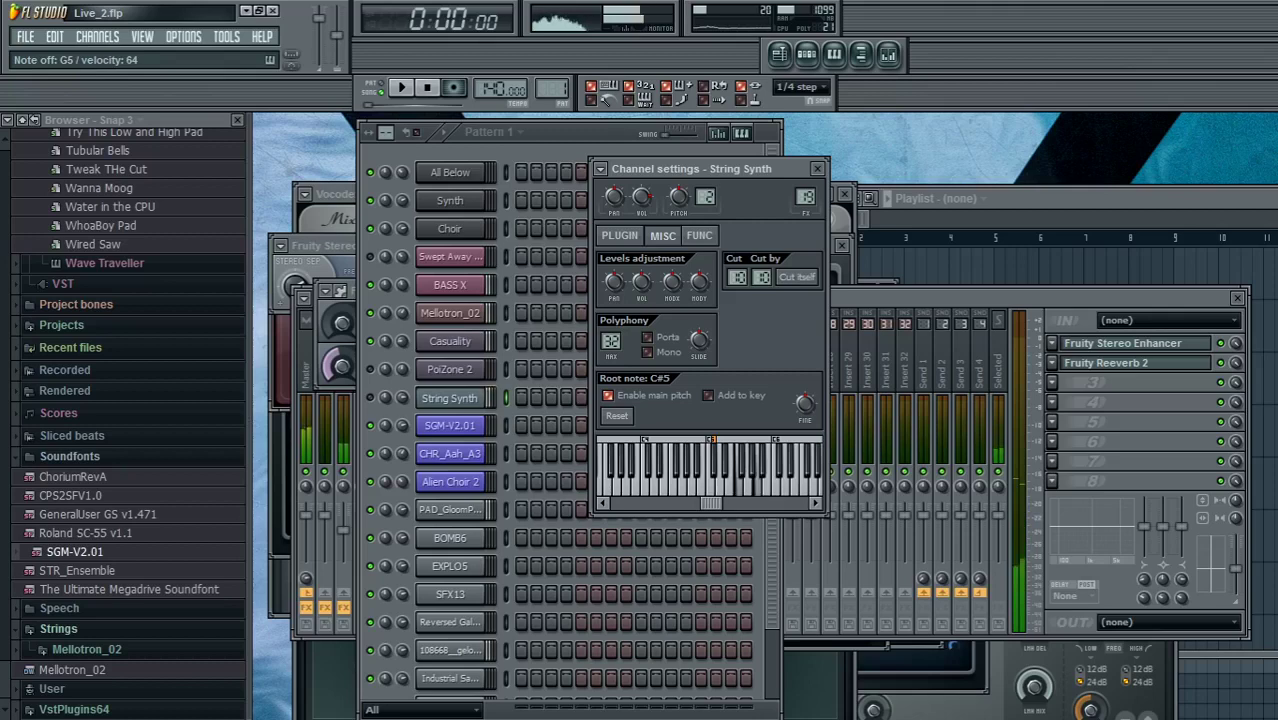
key("n")
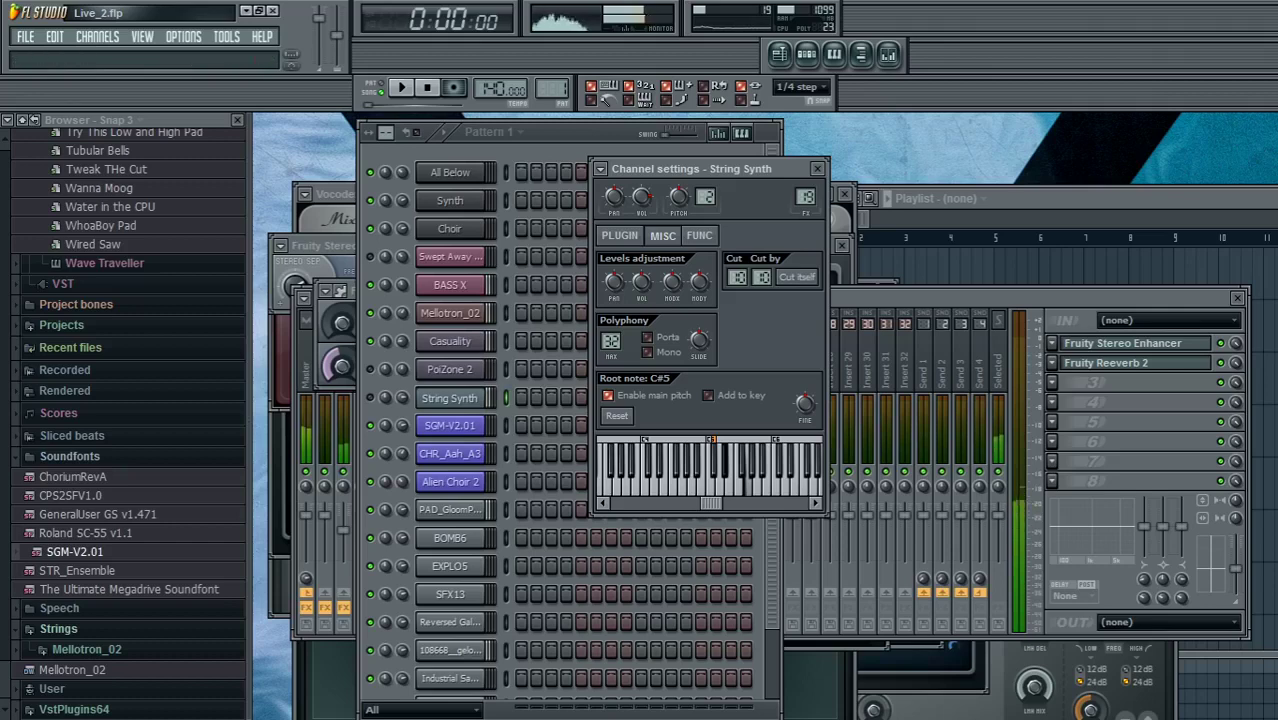
Fade out the lower parts by muting the BASS X and Mellotron_02 channels.
left_click(370, 285)
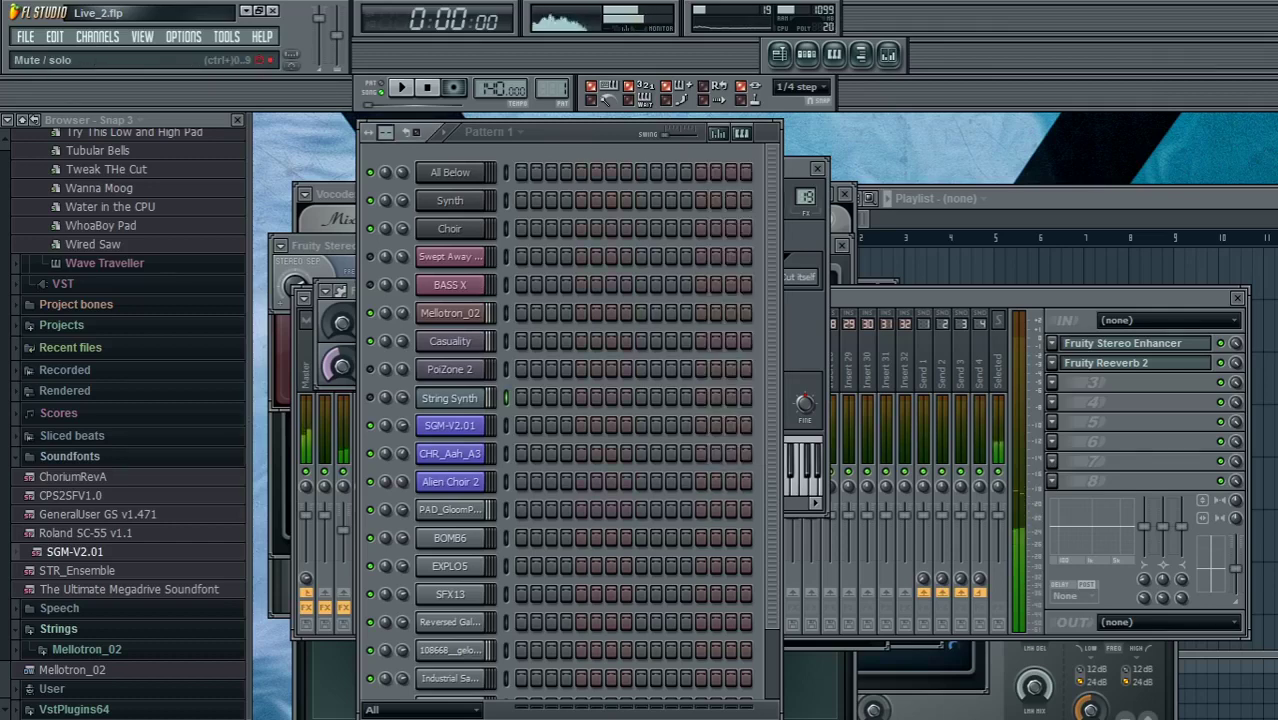
key("z")
key("z")
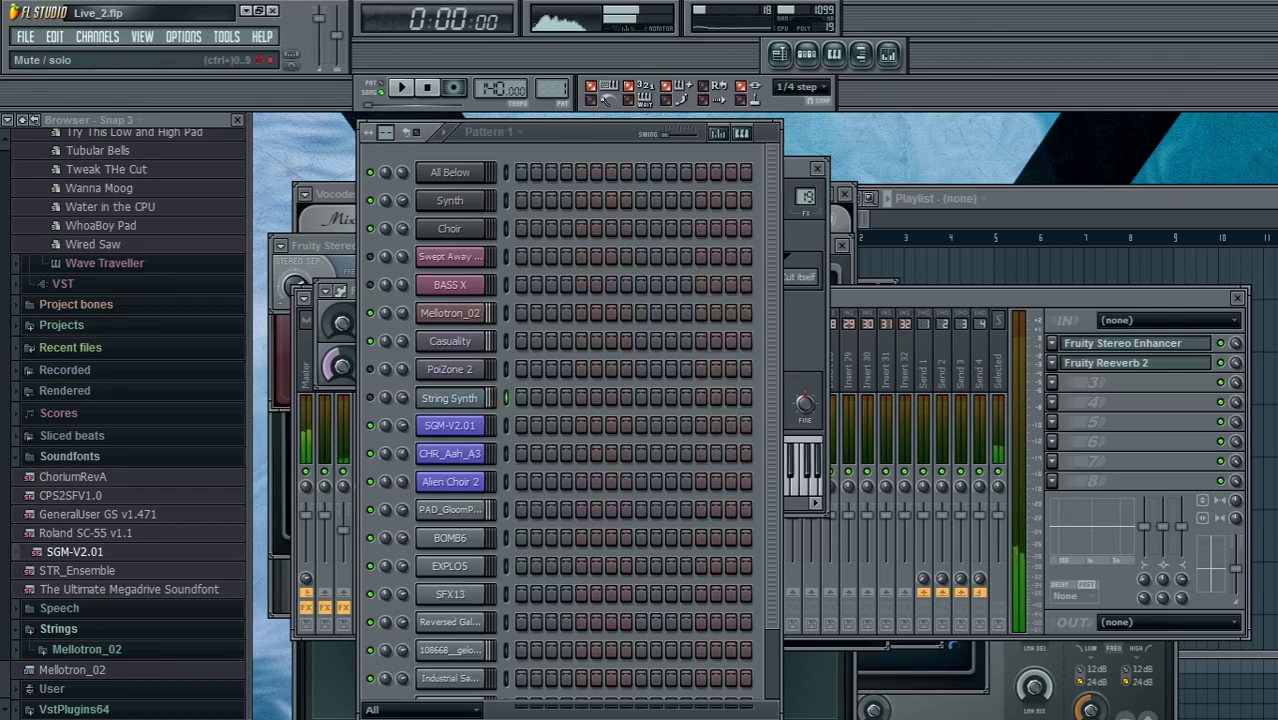
left_click_drag(402, 285, 402, 347)
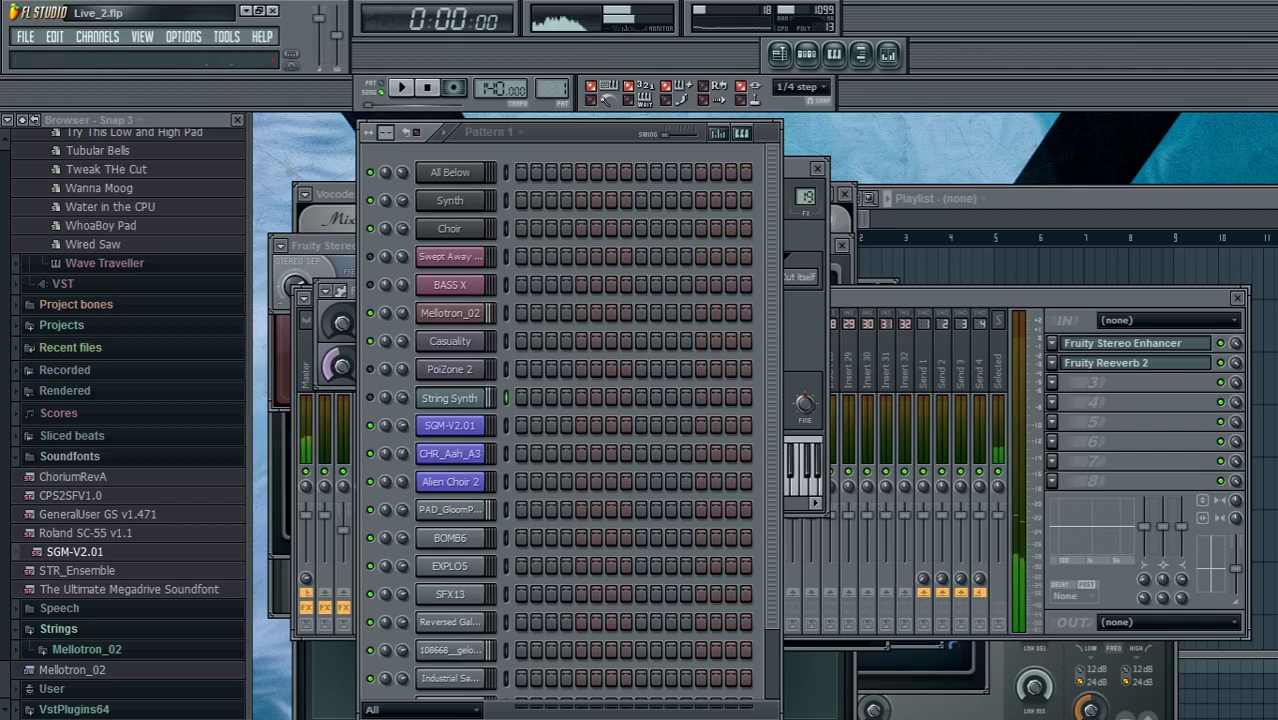
left_click(370, 313)
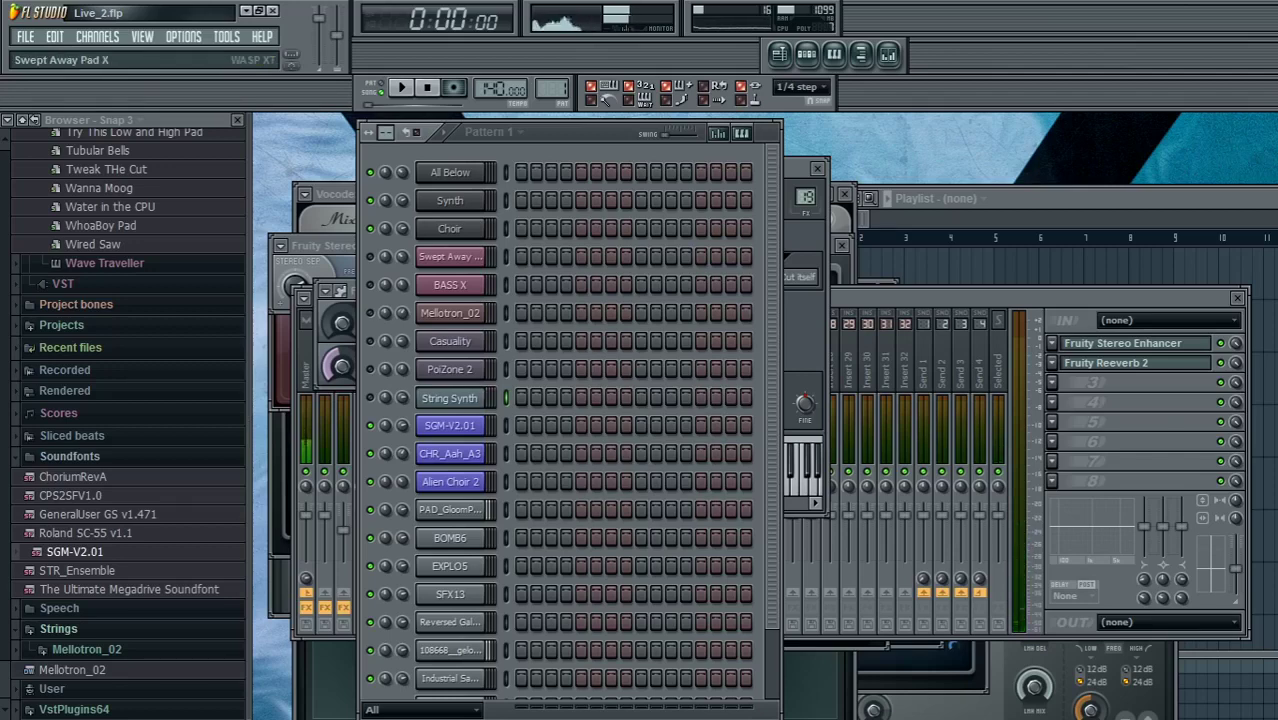
Open the Fruity Free Filter on the Casuality mixer track and set its frequency to 273 Hz.
left_click(450, 256)
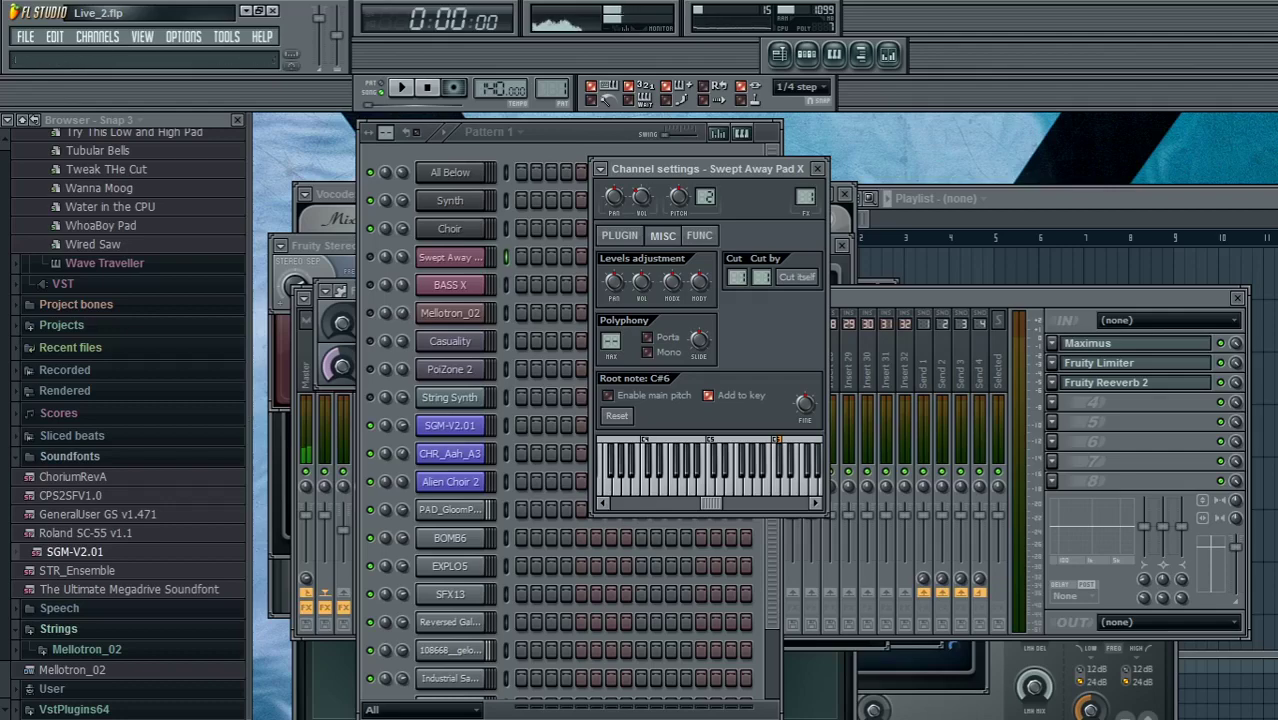
left_click(450, 341)
left_click(402, 341)
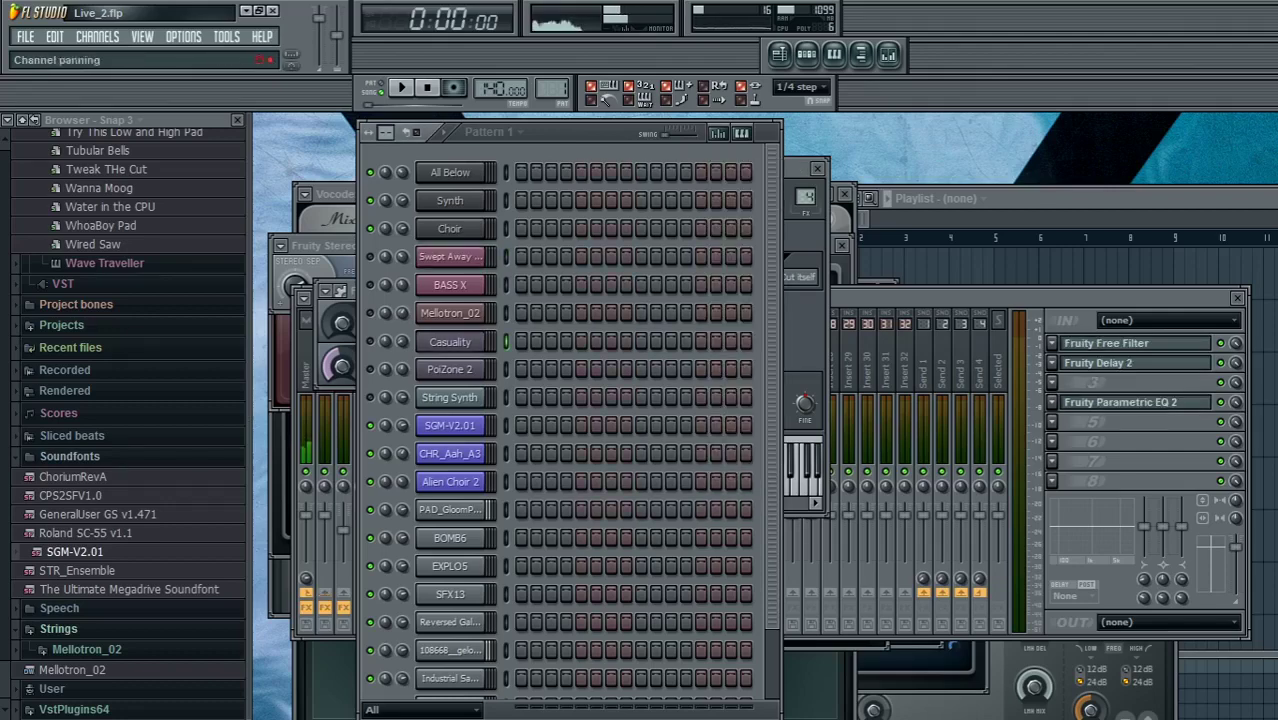
left_click(450, 342)
left_click(1107, 343)
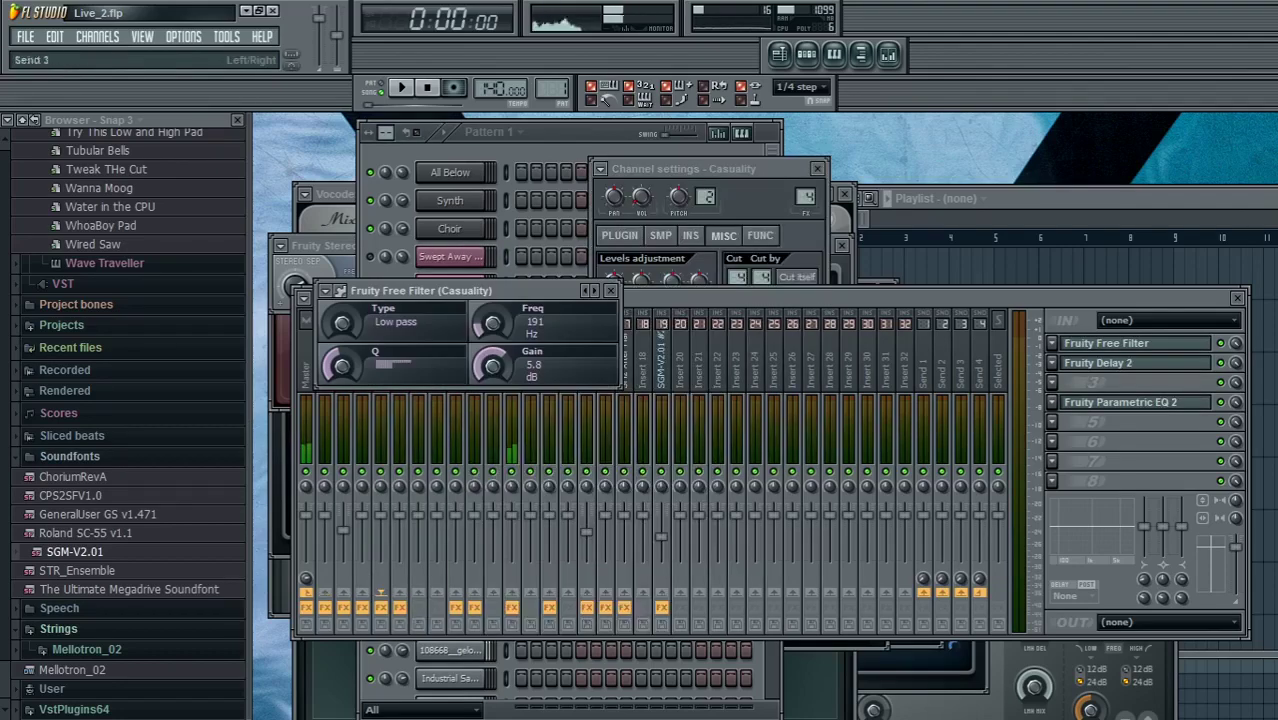
left_click_drag(492, 324, 478, 294)
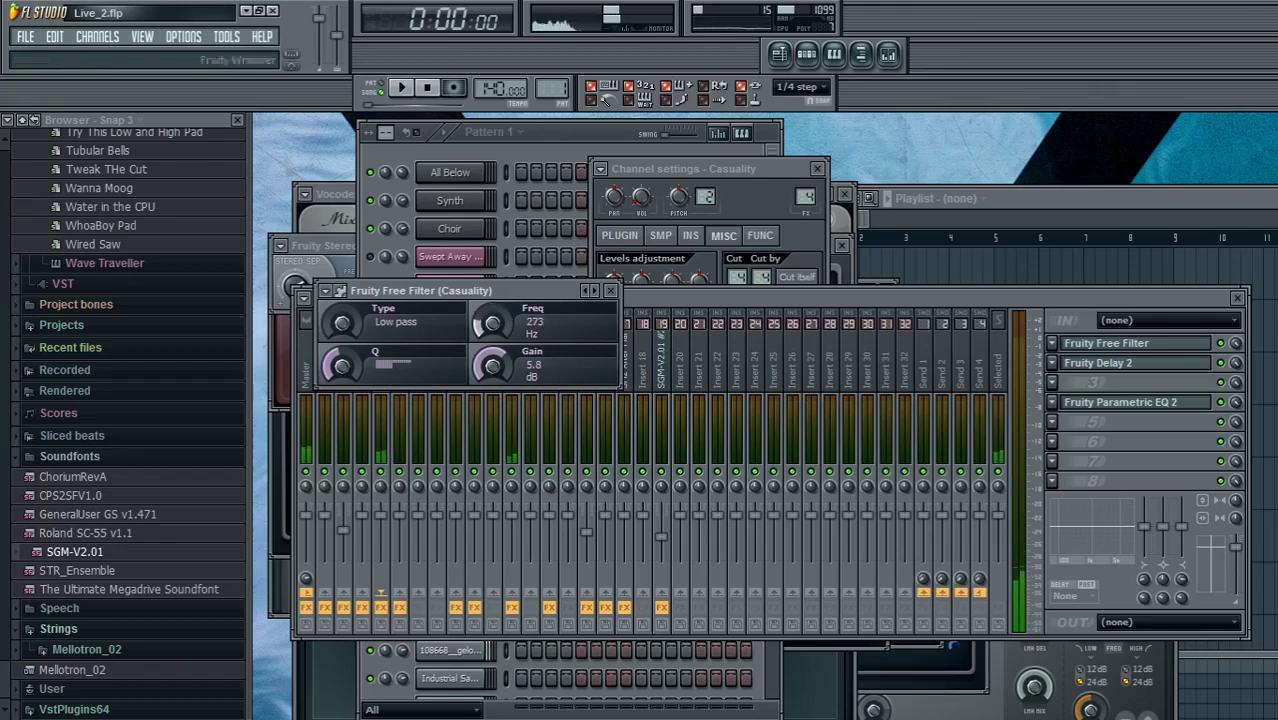
Raise the Casuality channel's volume slightly, then play a C4 note on the All Below layer channel.
left_click(450, 257)
left_click_drag(402, 341, 402, 336)
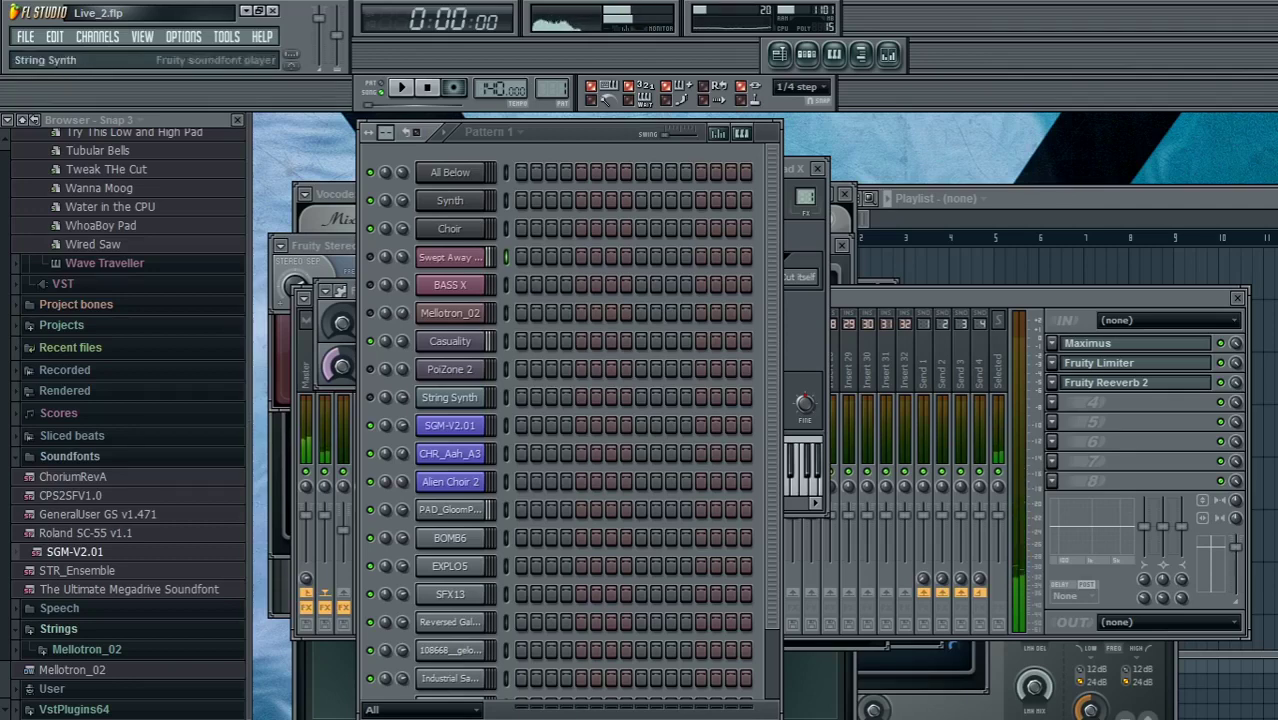
left_click(450, 173)
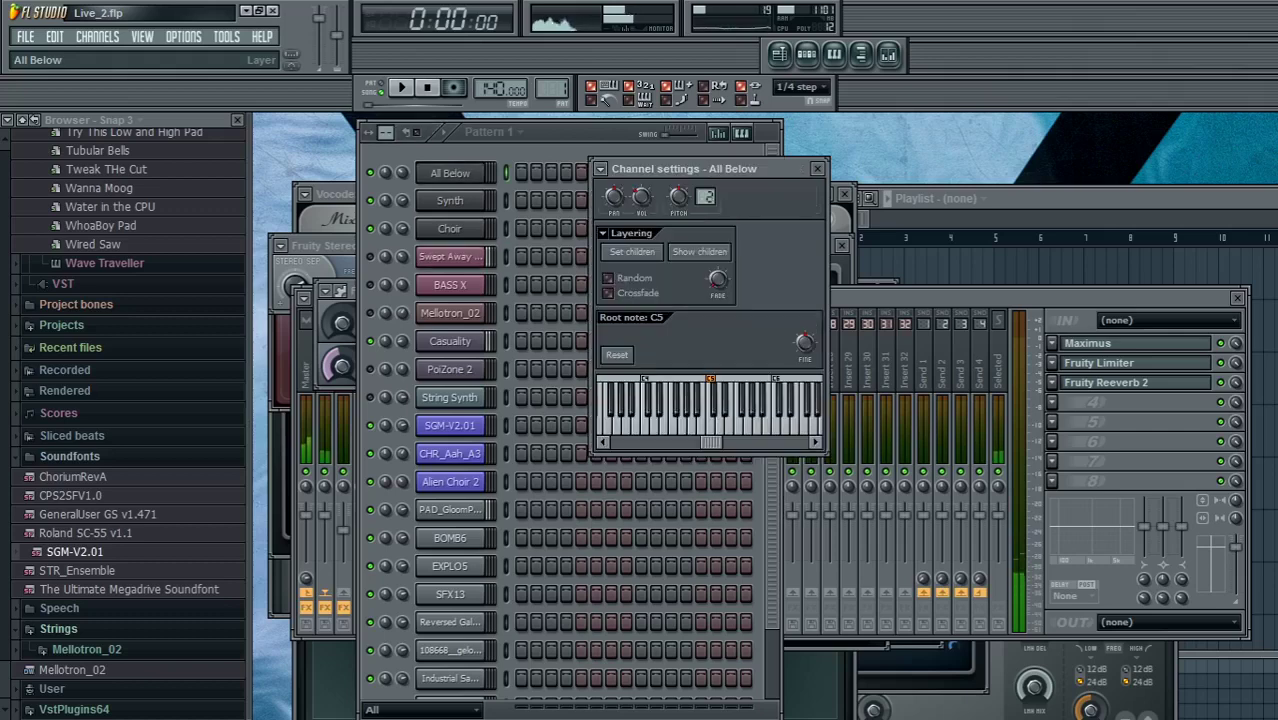
key("z")
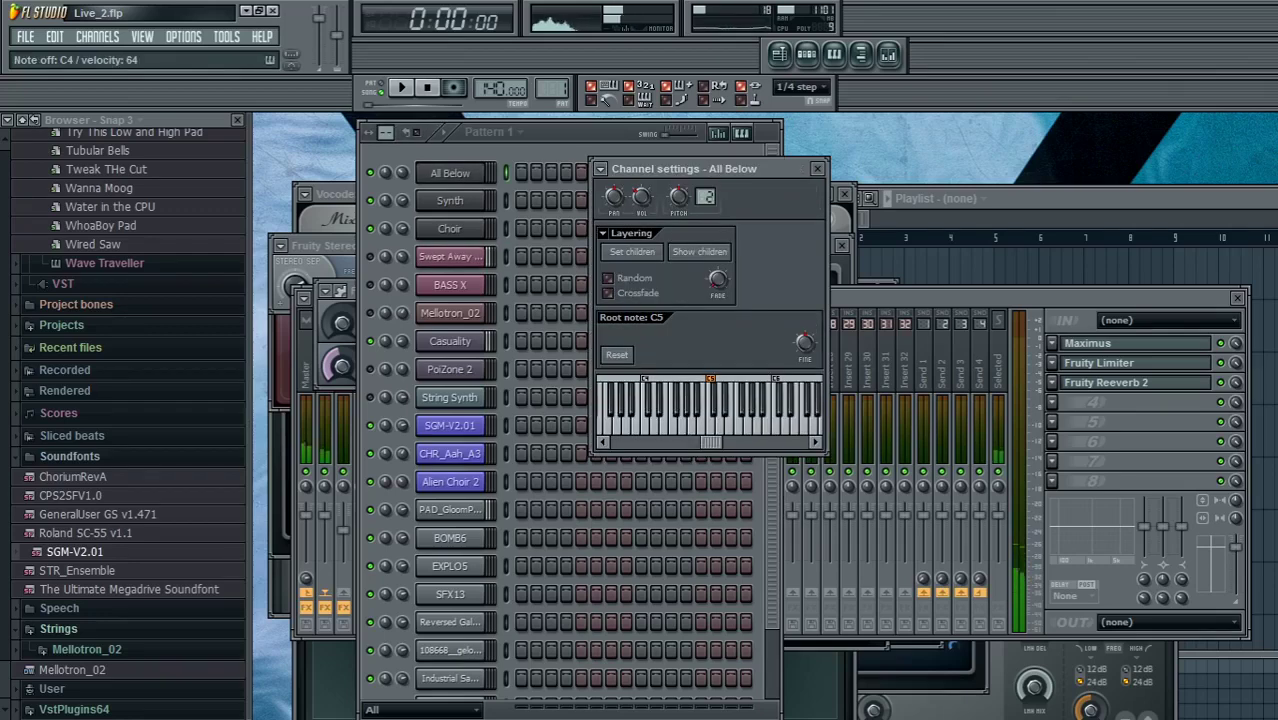
Unmute all muted channels and play notes on the All Below layer, including G6, D#5, D#4 and C4.
left_click(370, 341)
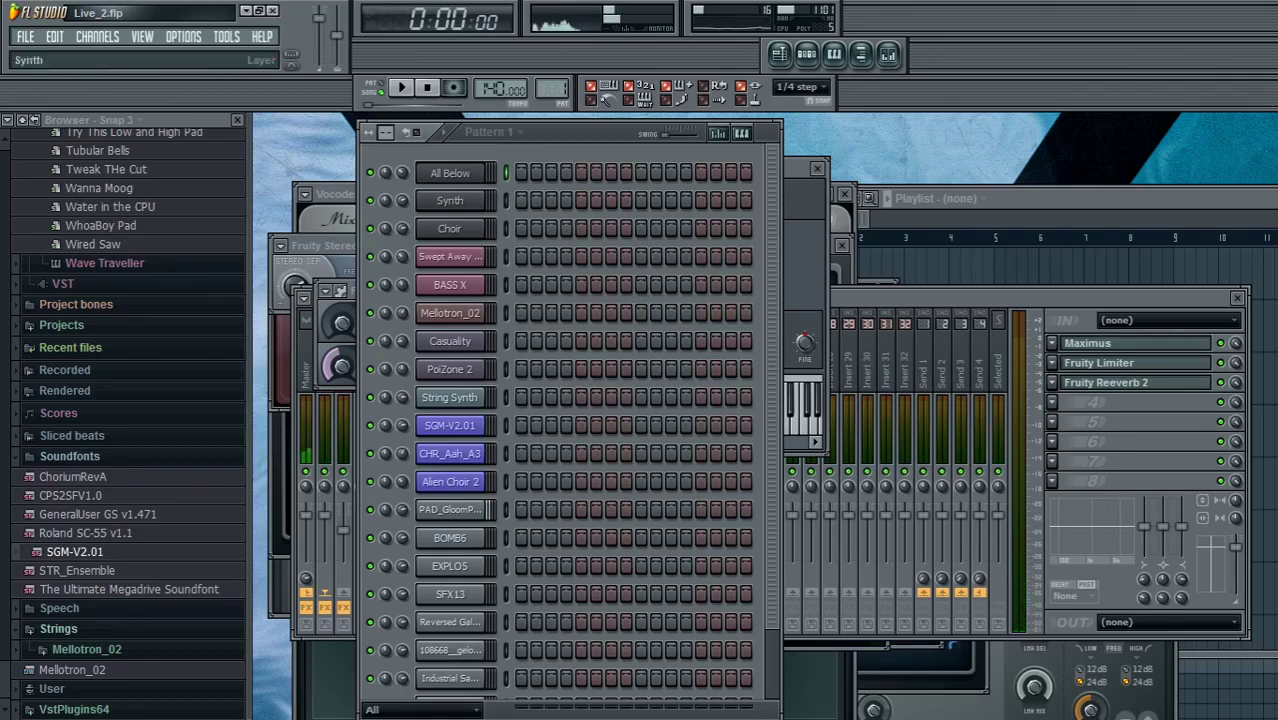
left_click(450, 173)
key("t")
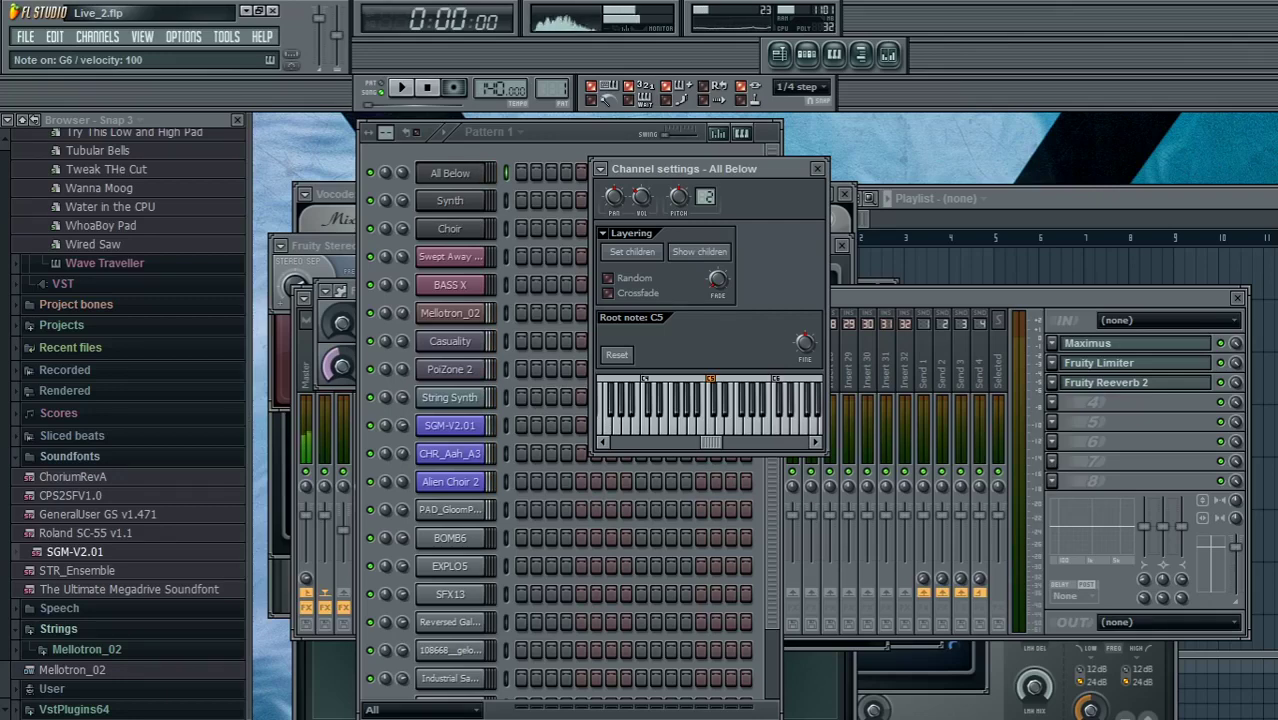
key("d")
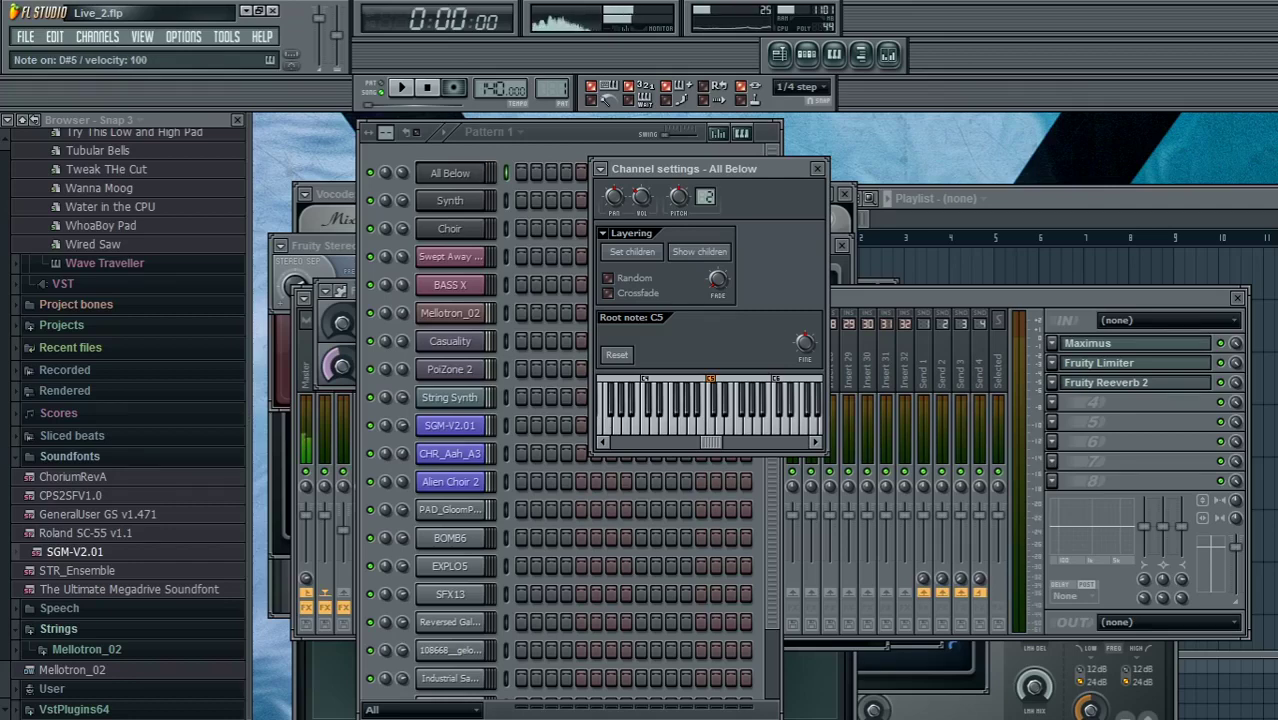
key("d")
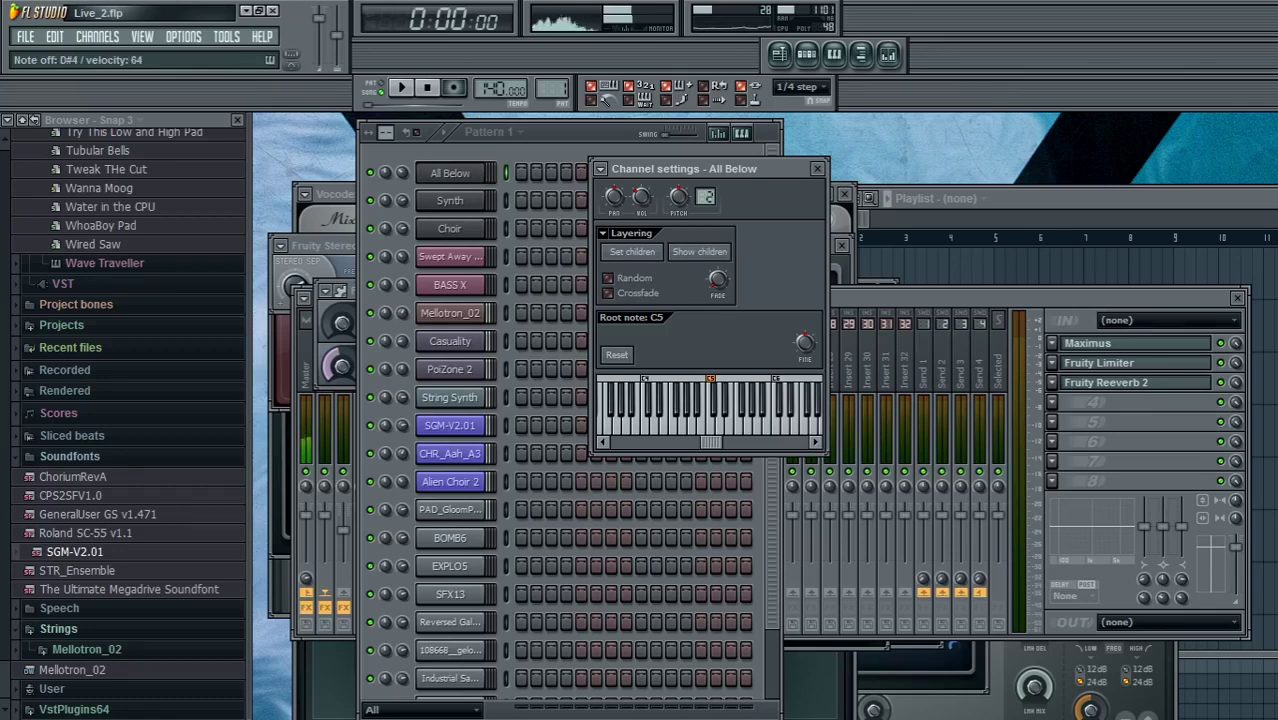
key("z")
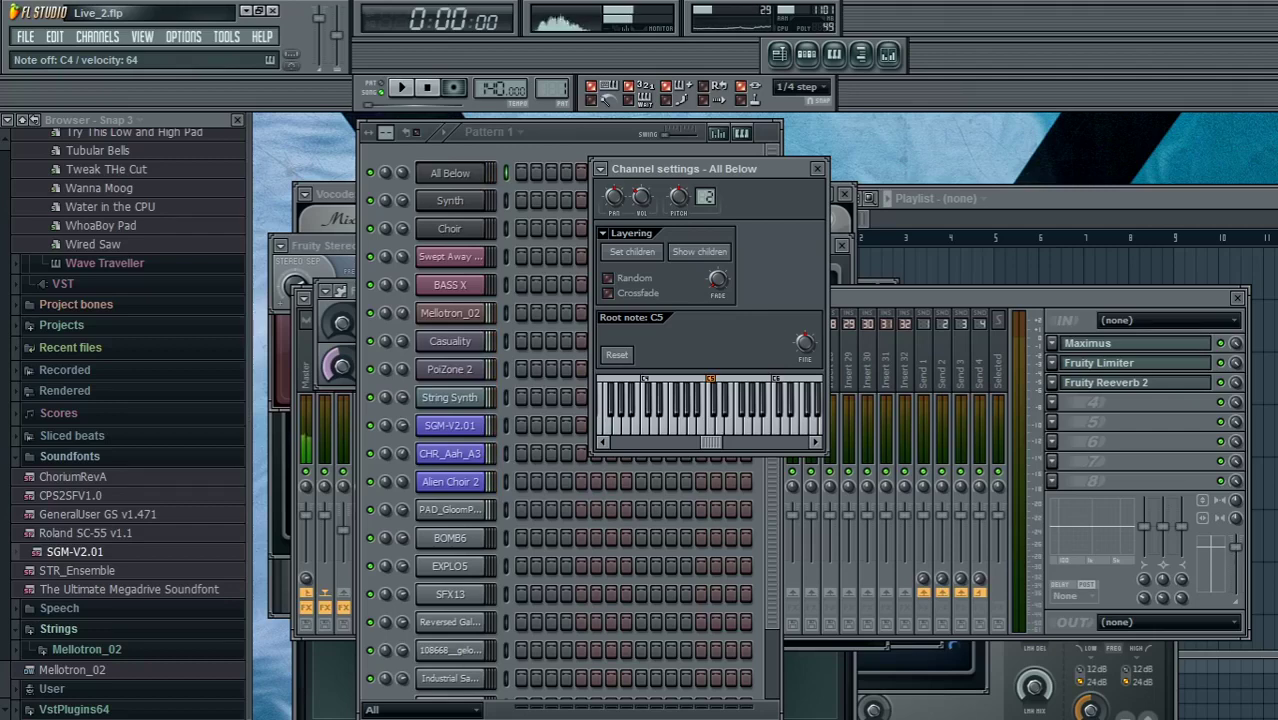
key("d")
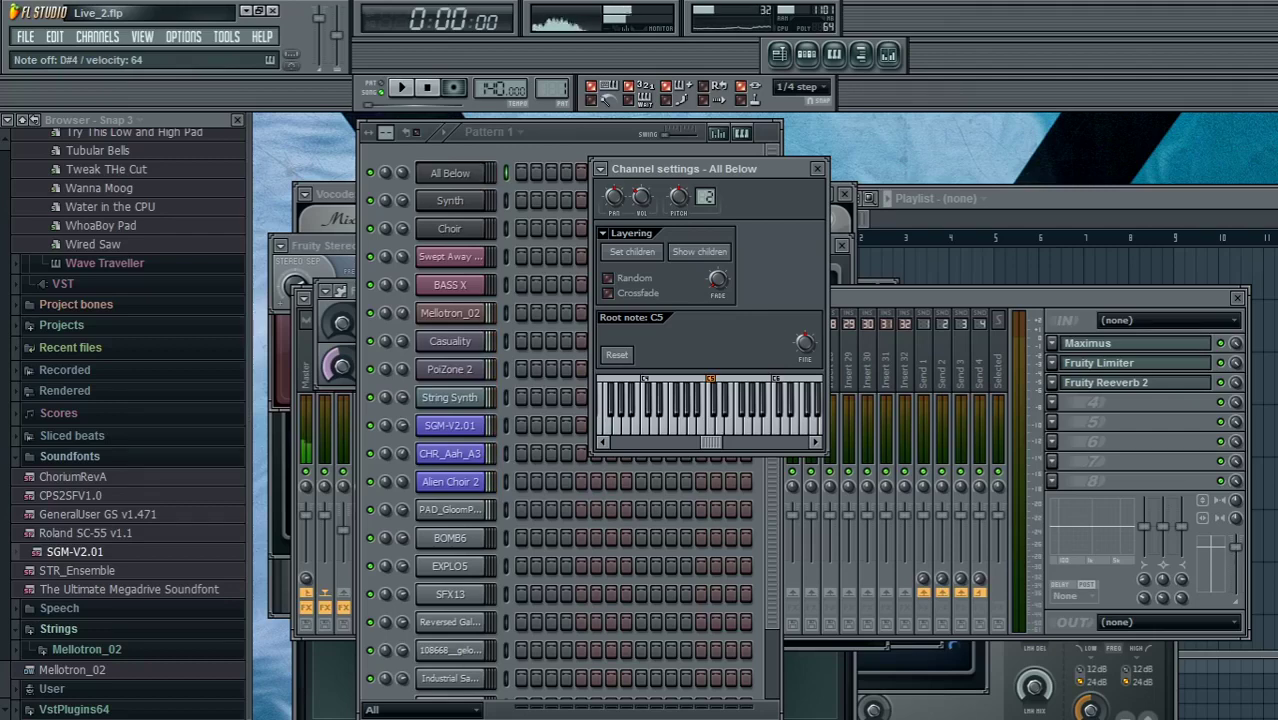
Play low notes on the All Below layer channel, coming to rest on C4.
key("s")
key("z")
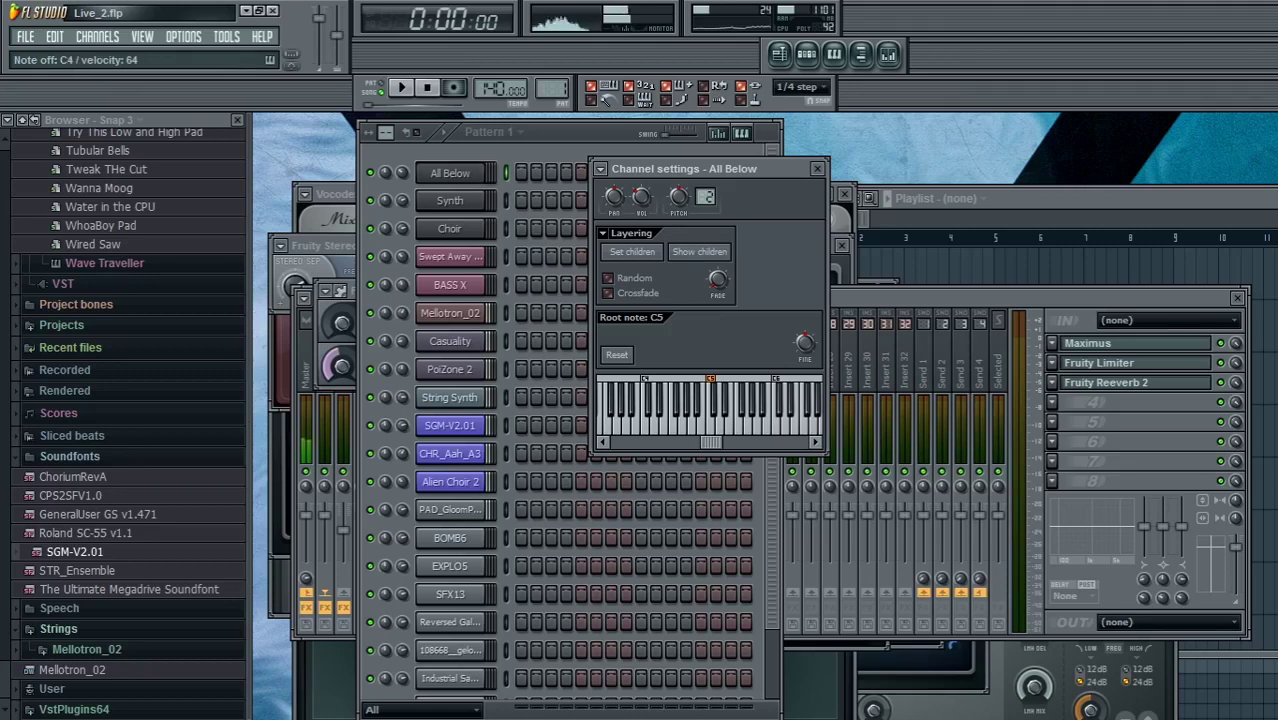
key("z")
Play a D#5 note on the SFX13 channel and trigger the EXPLO5 effect.
left_click(450, 595)
key("3")
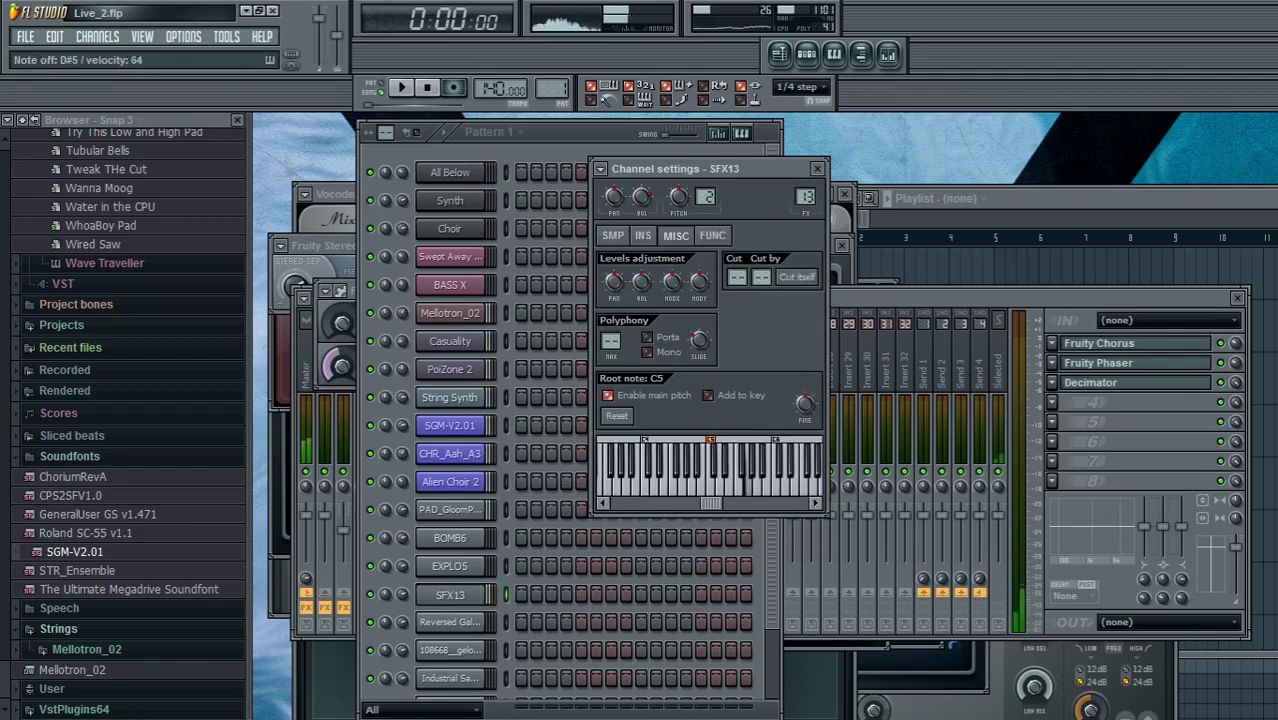
left_click(450, 566)
key("q")
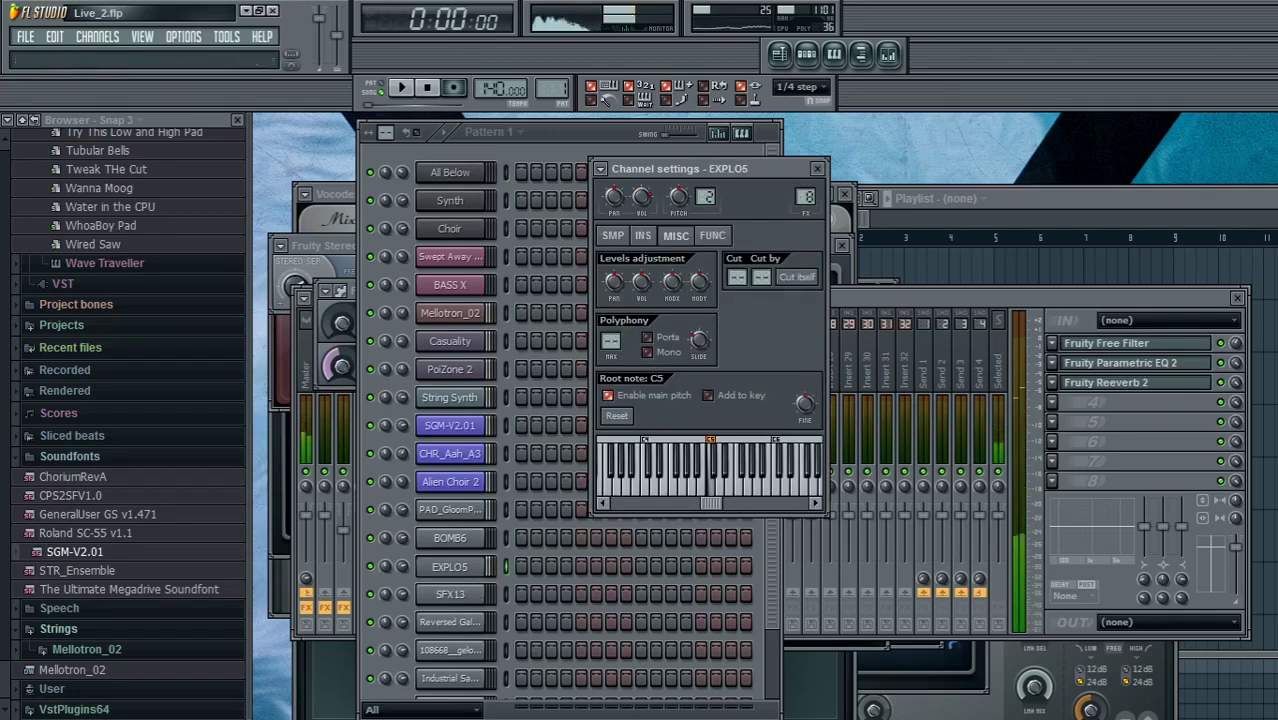
Trigger a C5 note in turn on the reversed sample, the 108668__gelo sample and the Industrial Sample channel.
left_click(450, 622)
key("q")
left_click(450, 650)
key("q")
left_click(450, 679)
key("q")
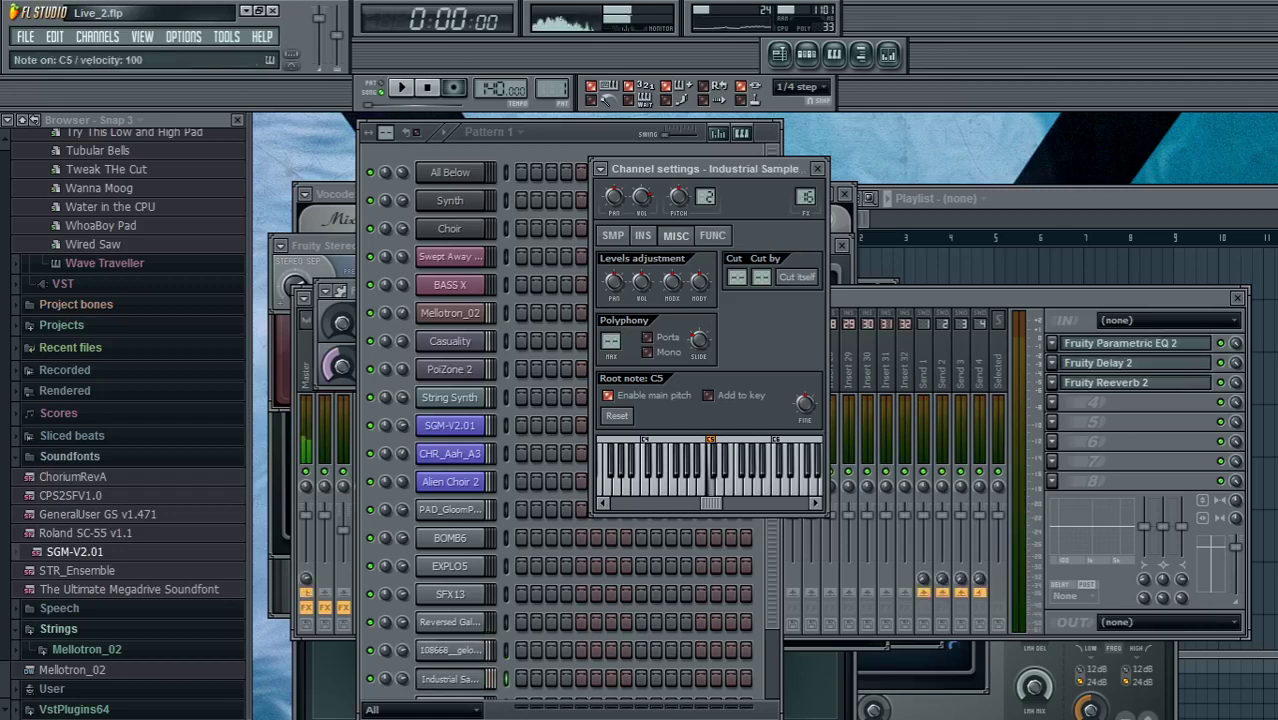
Play a slow melody on the Choir layer channel, including C5 and D#5, and close its channel settings.
left_click(450, 228)
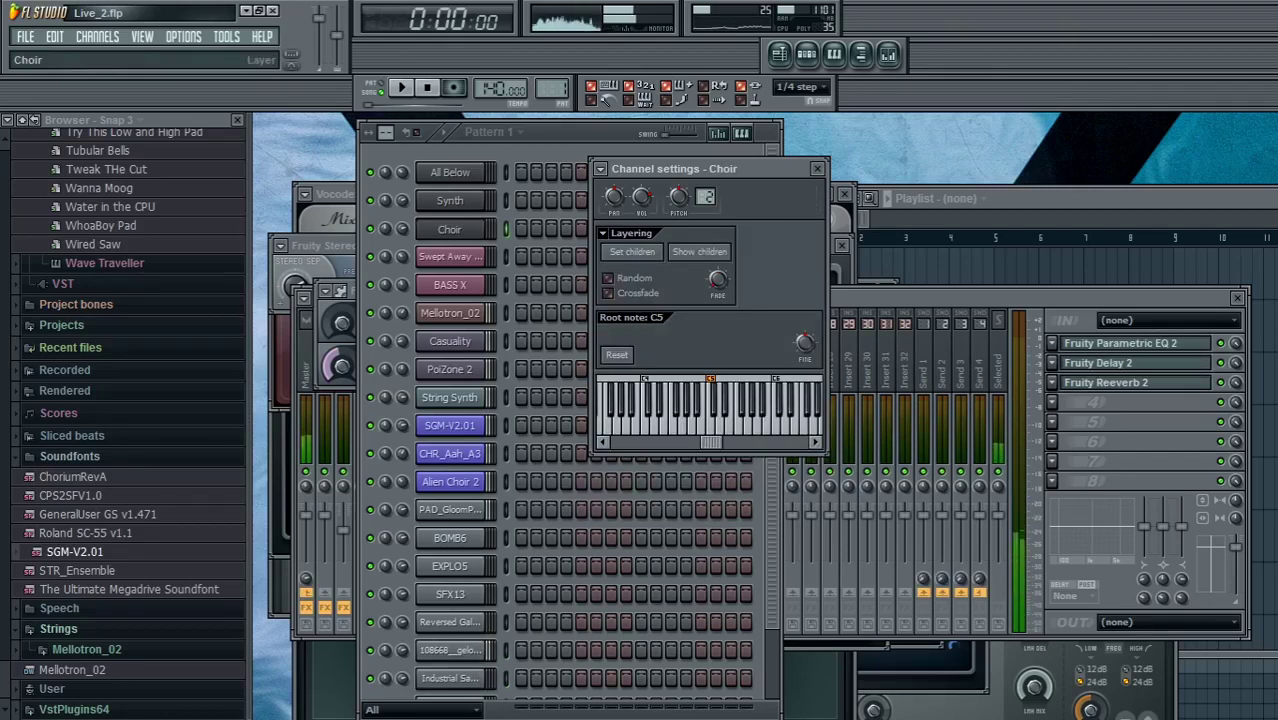
key("q")
key("3")
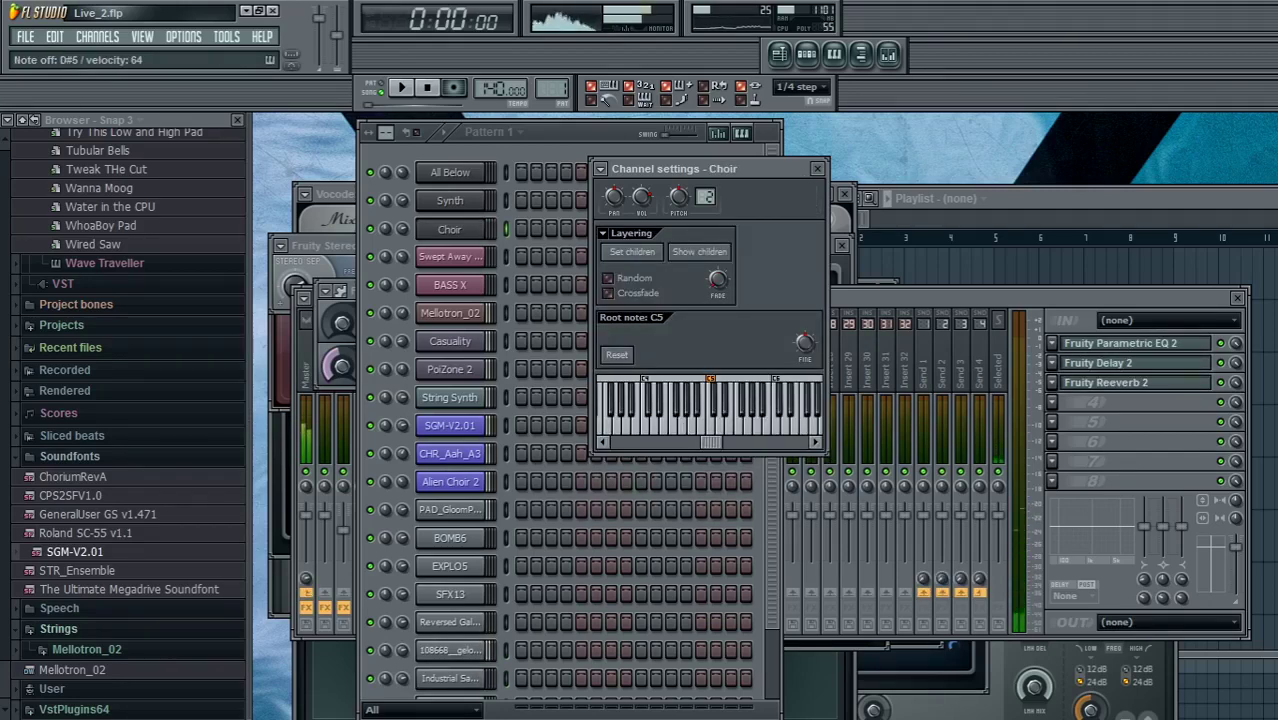
key("b")
key("3")
key("z")
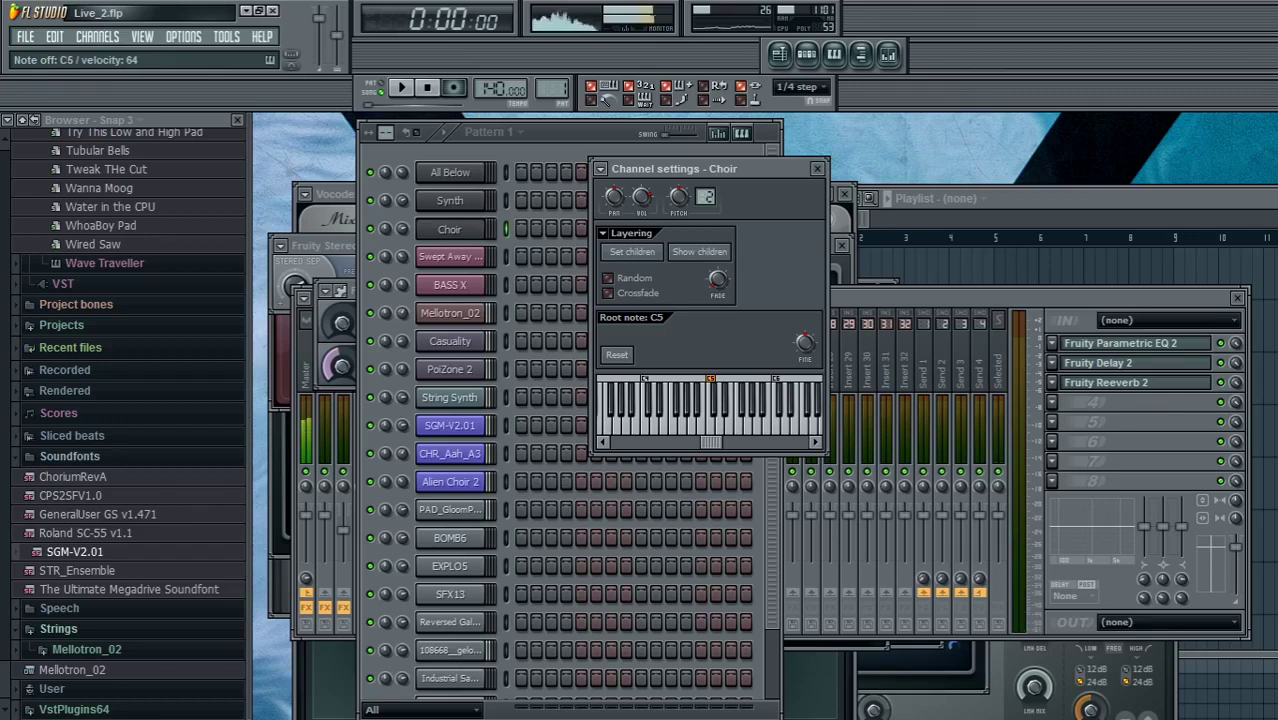
key("m")
key("b")
key("d")
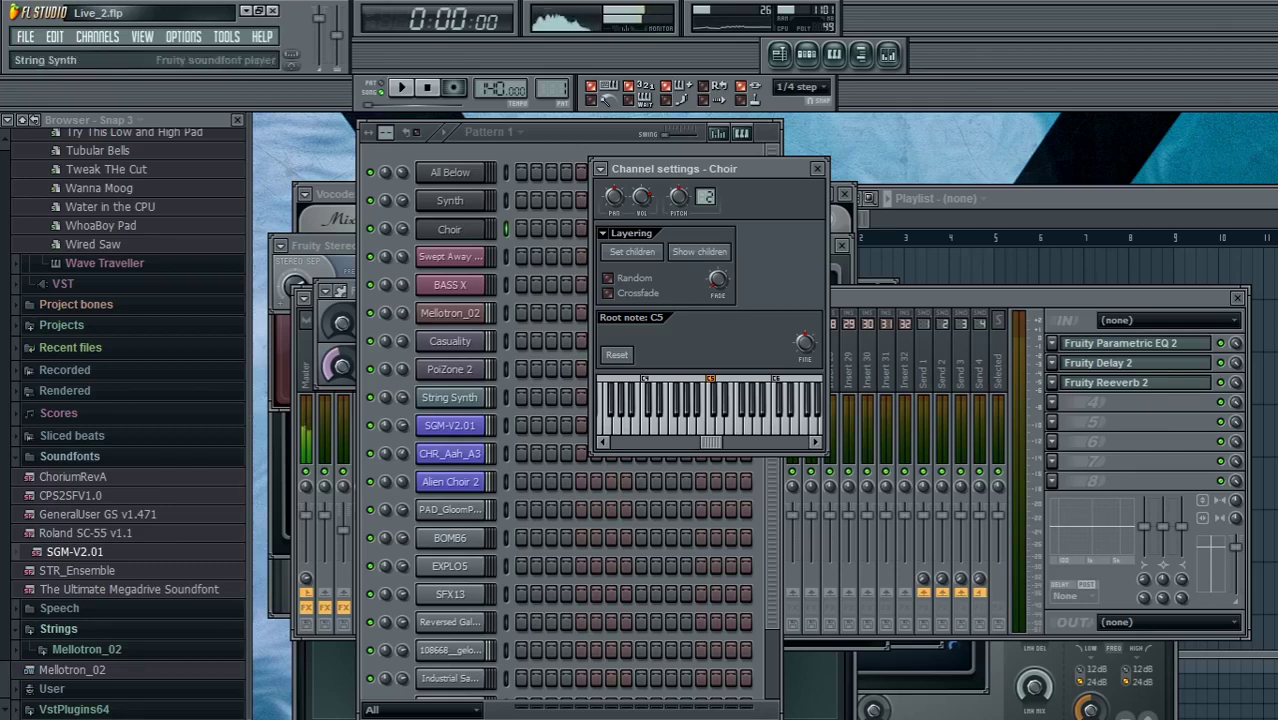
left_click(817, 169)
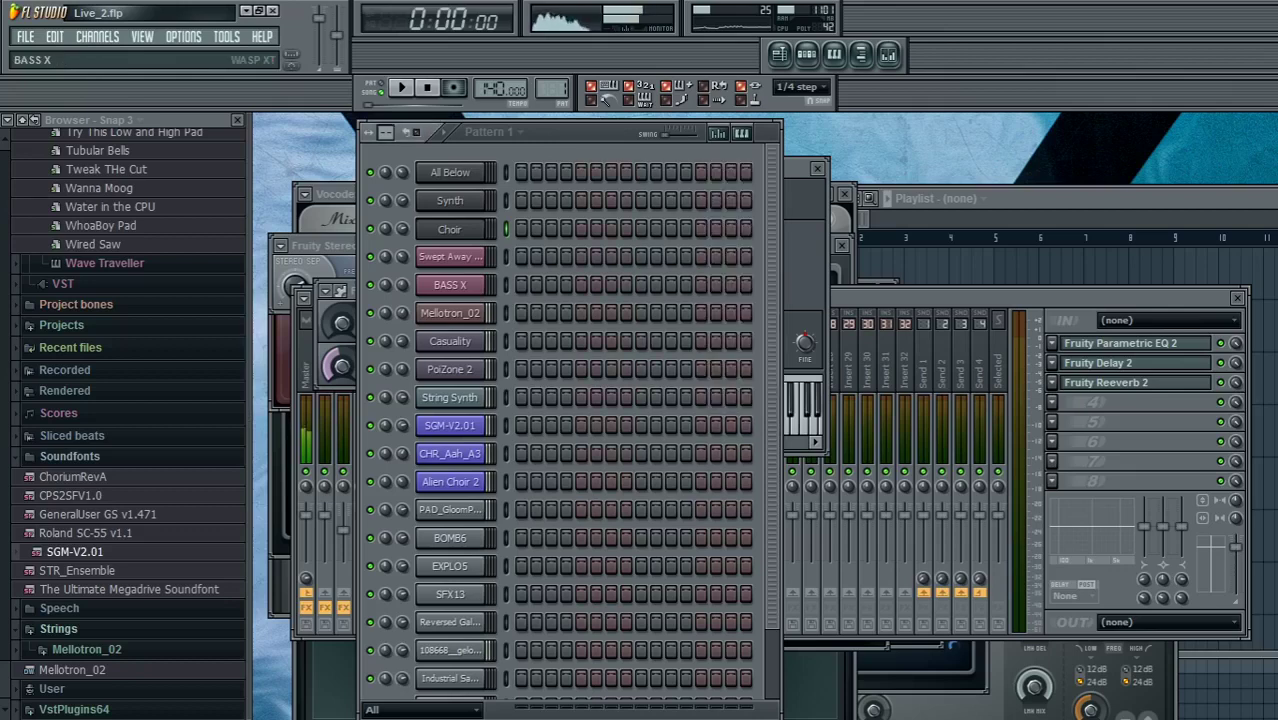
Select the BASS X channel and play a quick melodic line on it, including D#6.
left_click(450, 285)
key("j")
key("w")
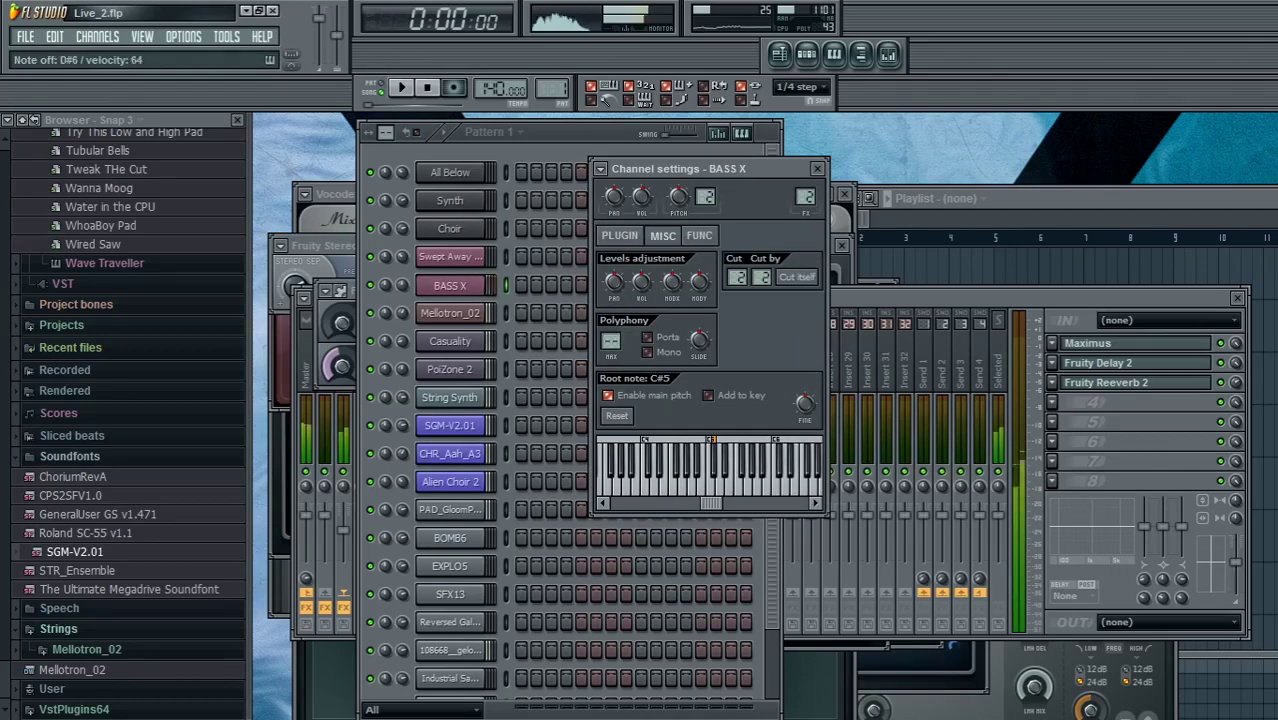
key("q")
key("j")
key("b")
key("j")
key("q")
key("w")
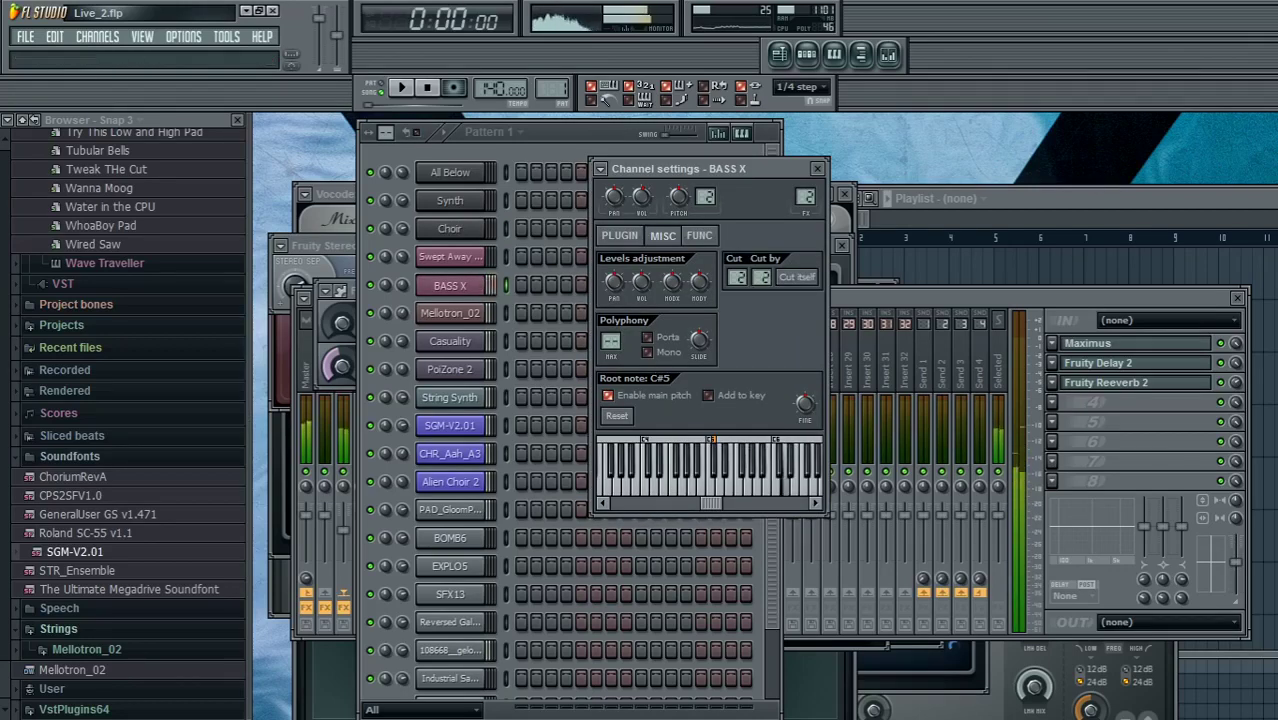
Raise the BASS X channel's volume to 75% while playing notes on it.
left_click(402, 285)
key("w")
left_click_drag(402, 285, 402, 266)
key("w")
key("3")
key("w")
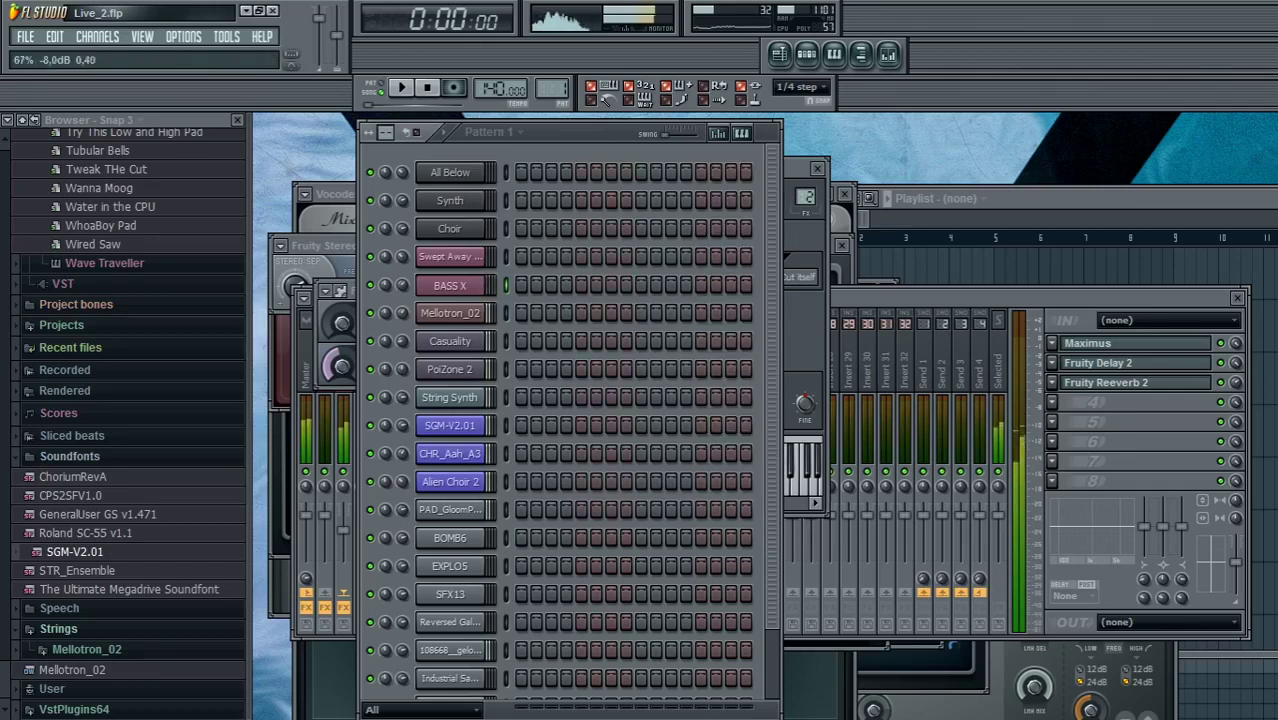
key("r")
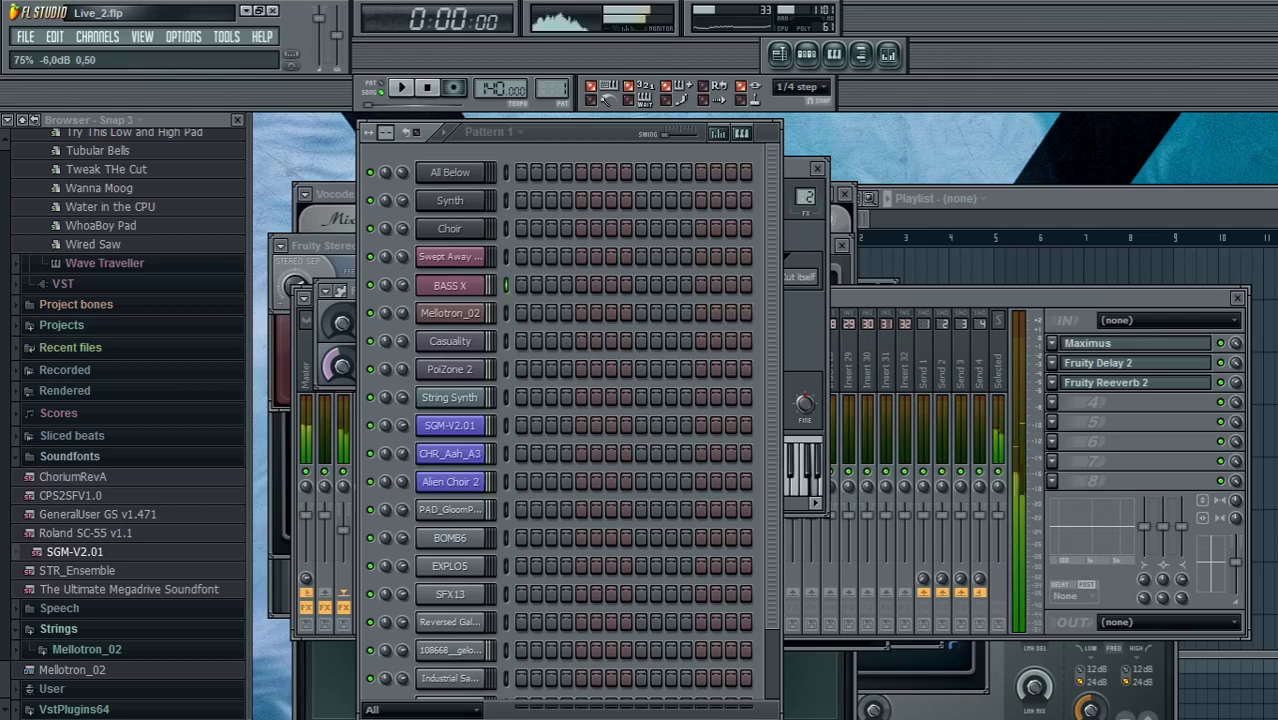
Play a descending phrase on BASS X, lower its channel volume to 58%, and close its channel settings.
key("e")
key("2")
key("q")
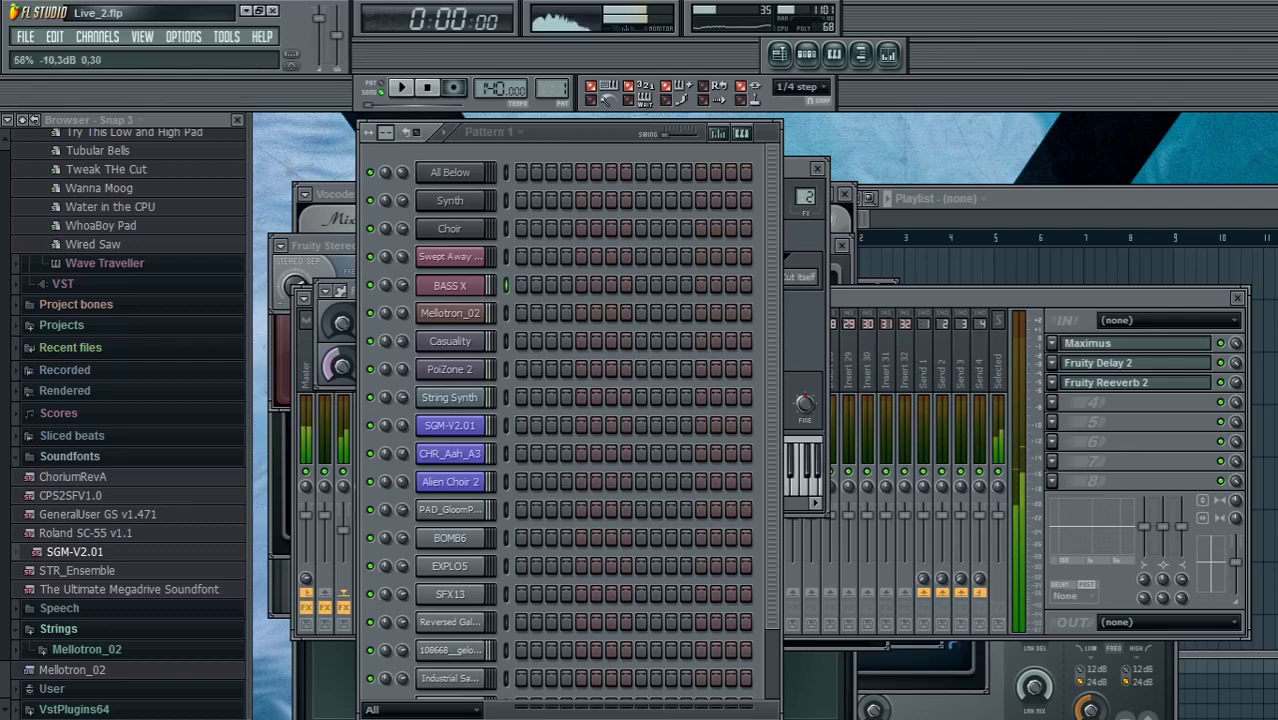
left_click_drag(402, 285, 402, 283)
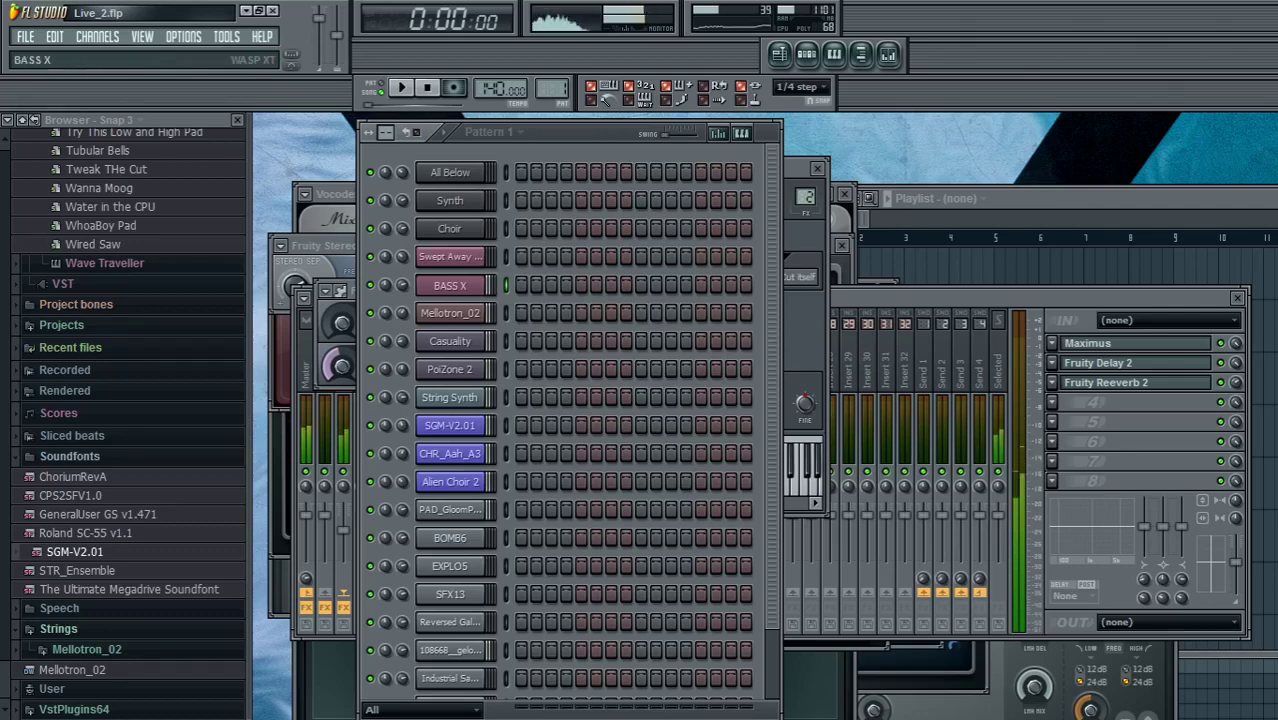
left_click(450, 285)
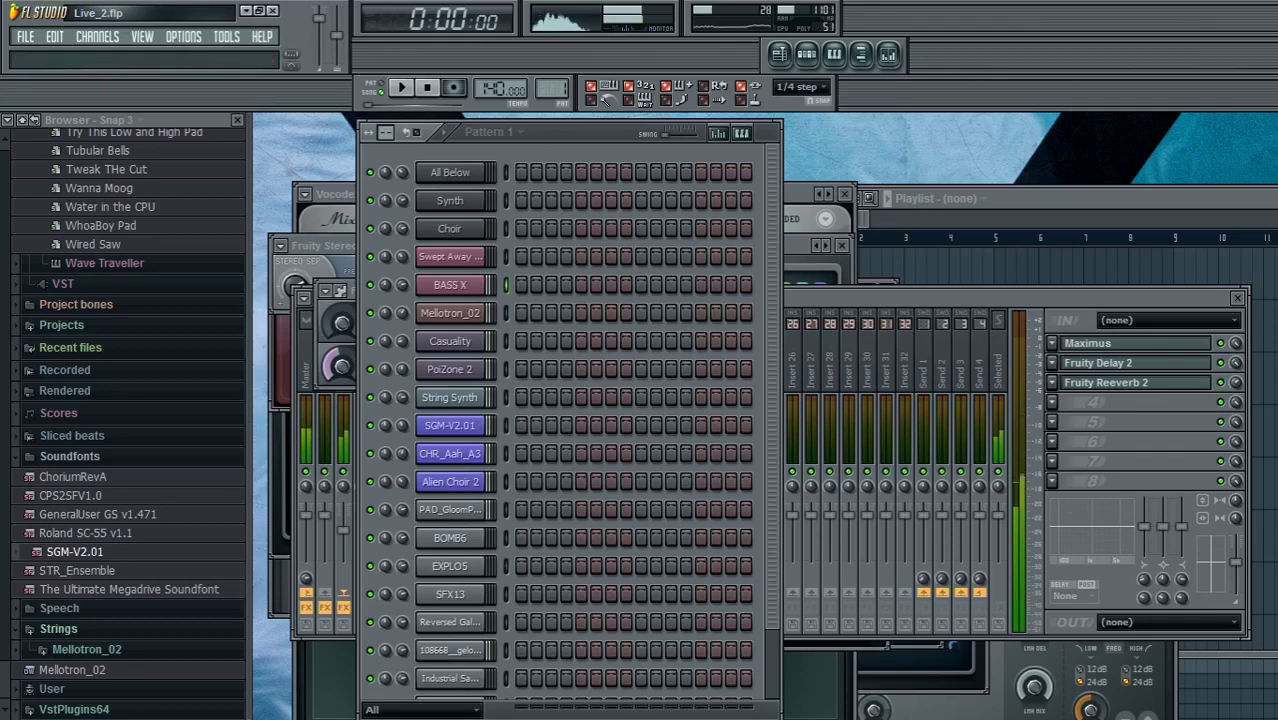
Trigger the BOMB6 effect, play C5 on the Casuality channel, and turn down Casuality's volume.
left_click(450, 538)
left_click(450, 341)
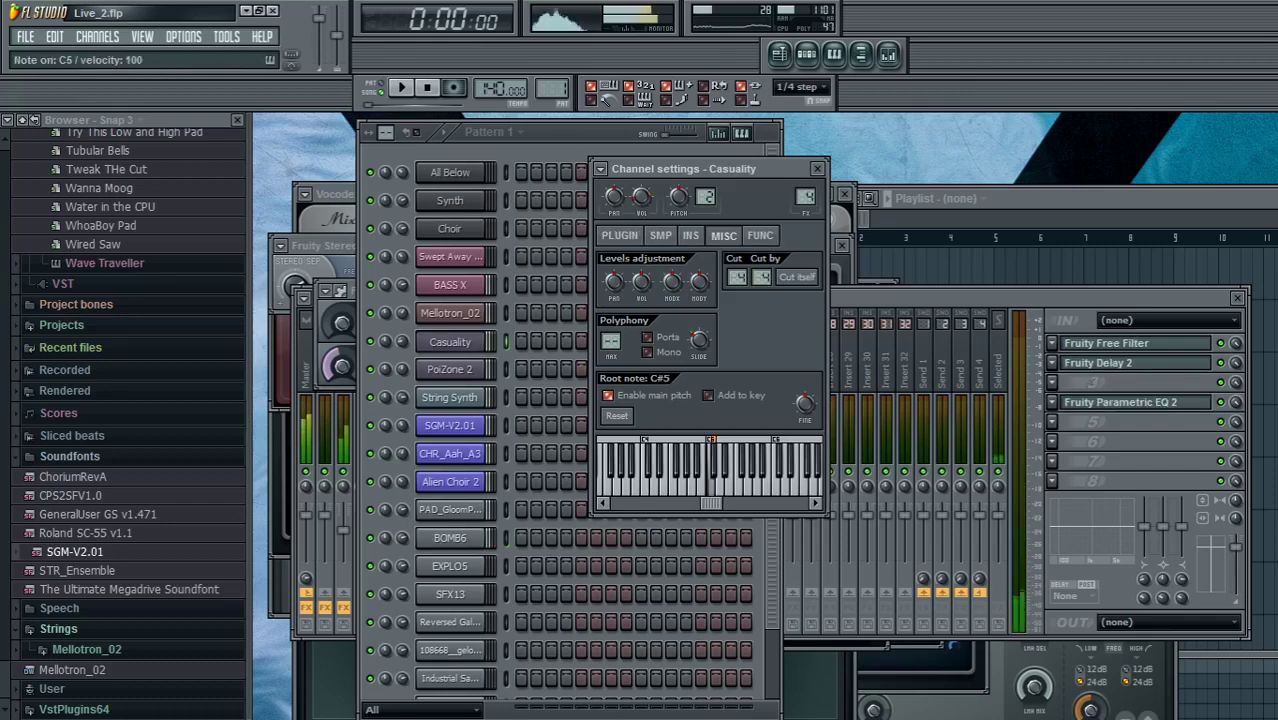
left_click_drag(402, 341, 402, 370)
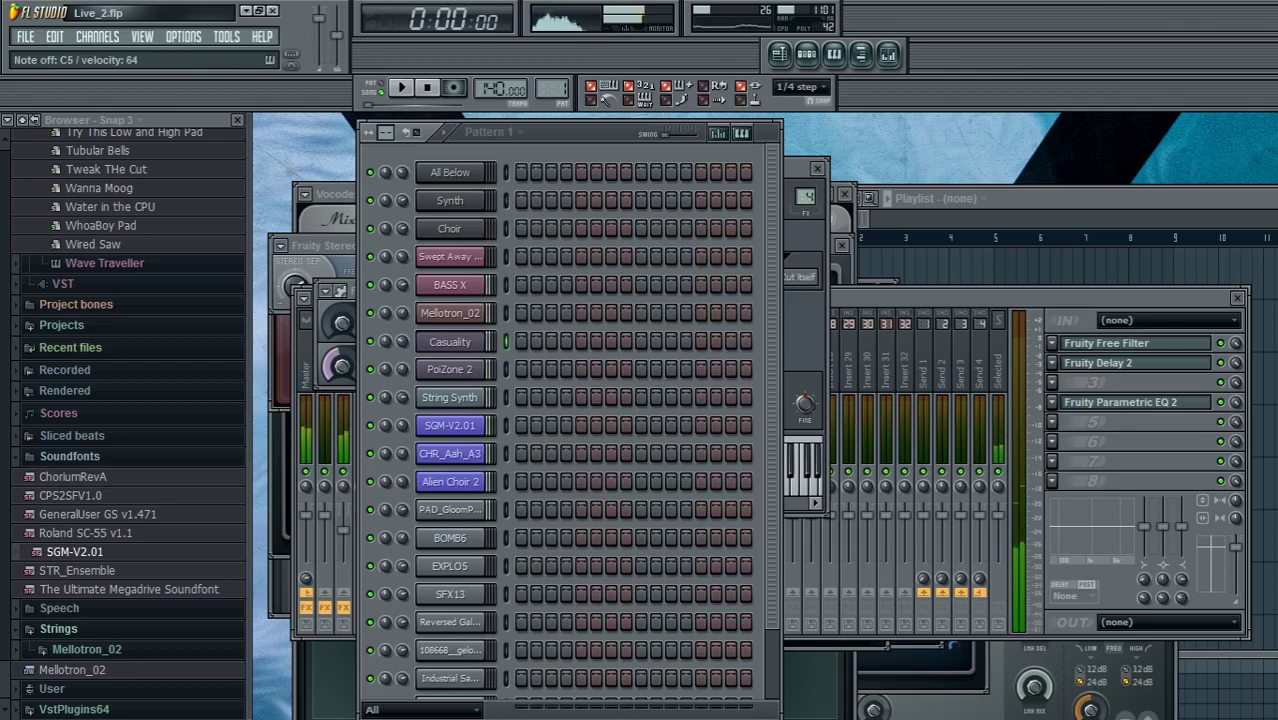
Mute BASS X and all channels from Casuality to Alien Choir 2, and select the Swept Away Pad X channel.
key("z")
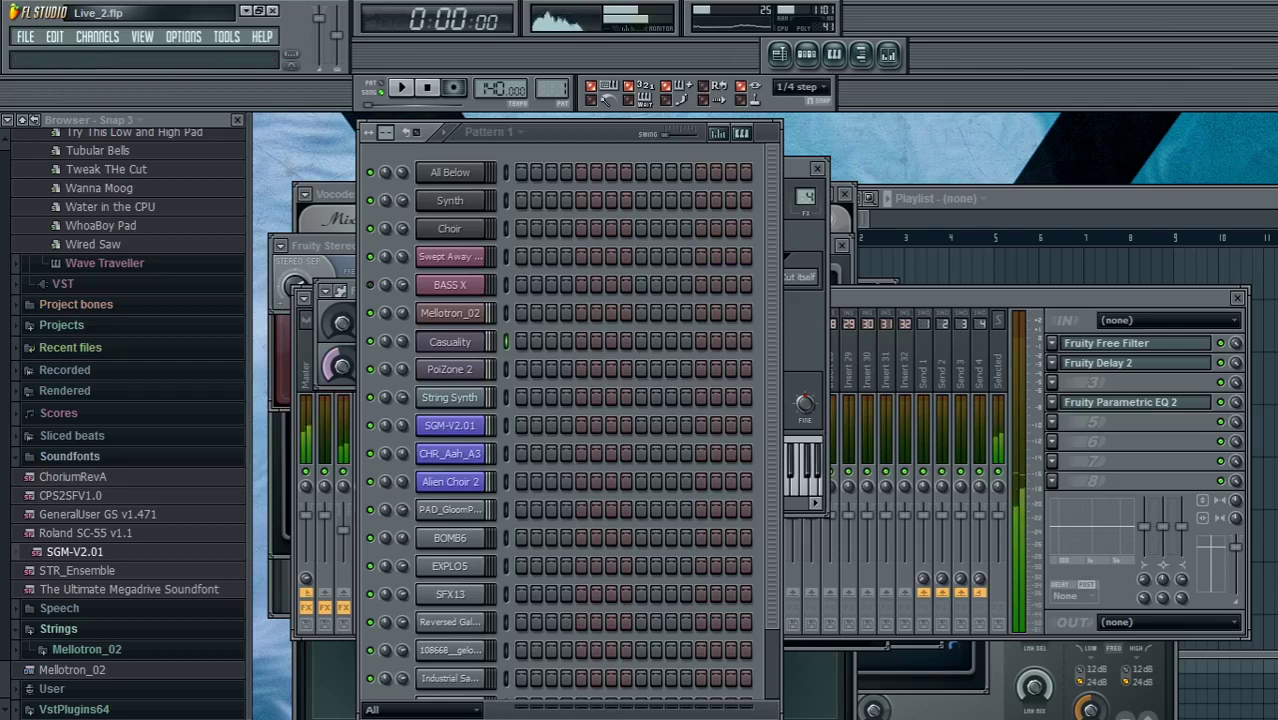
left_click(450, 256)
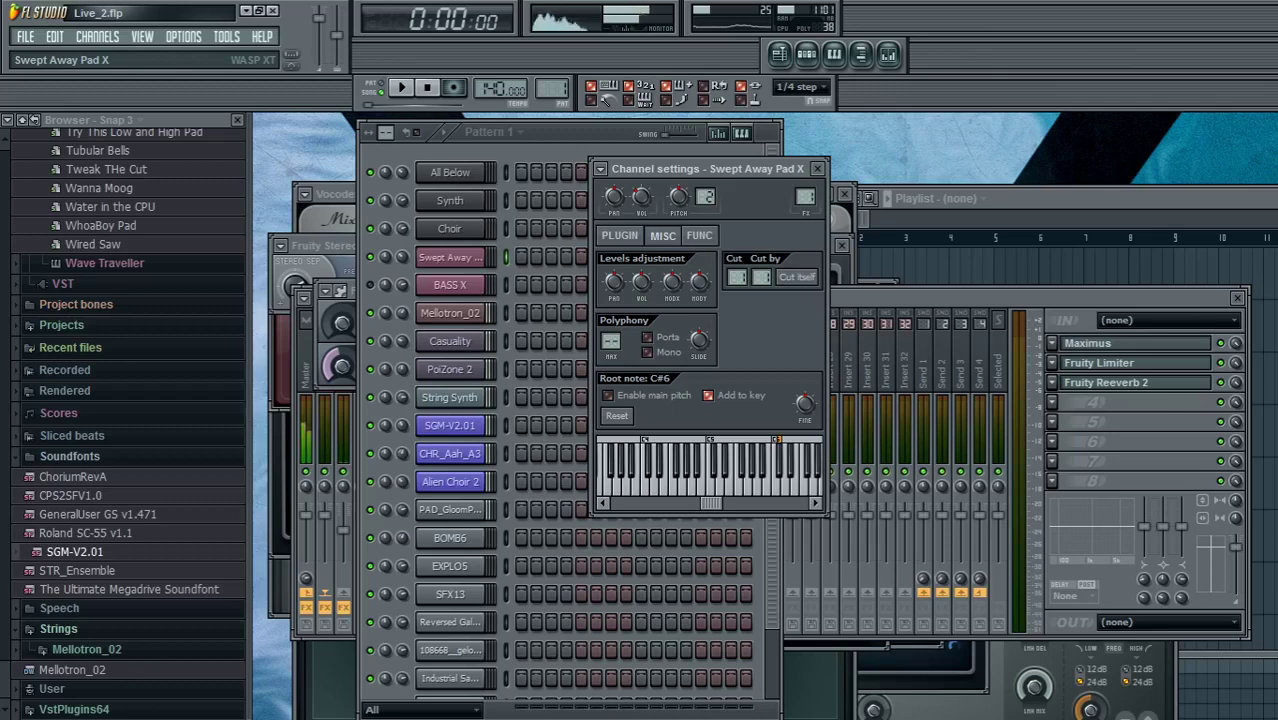
left_click(402, 257)
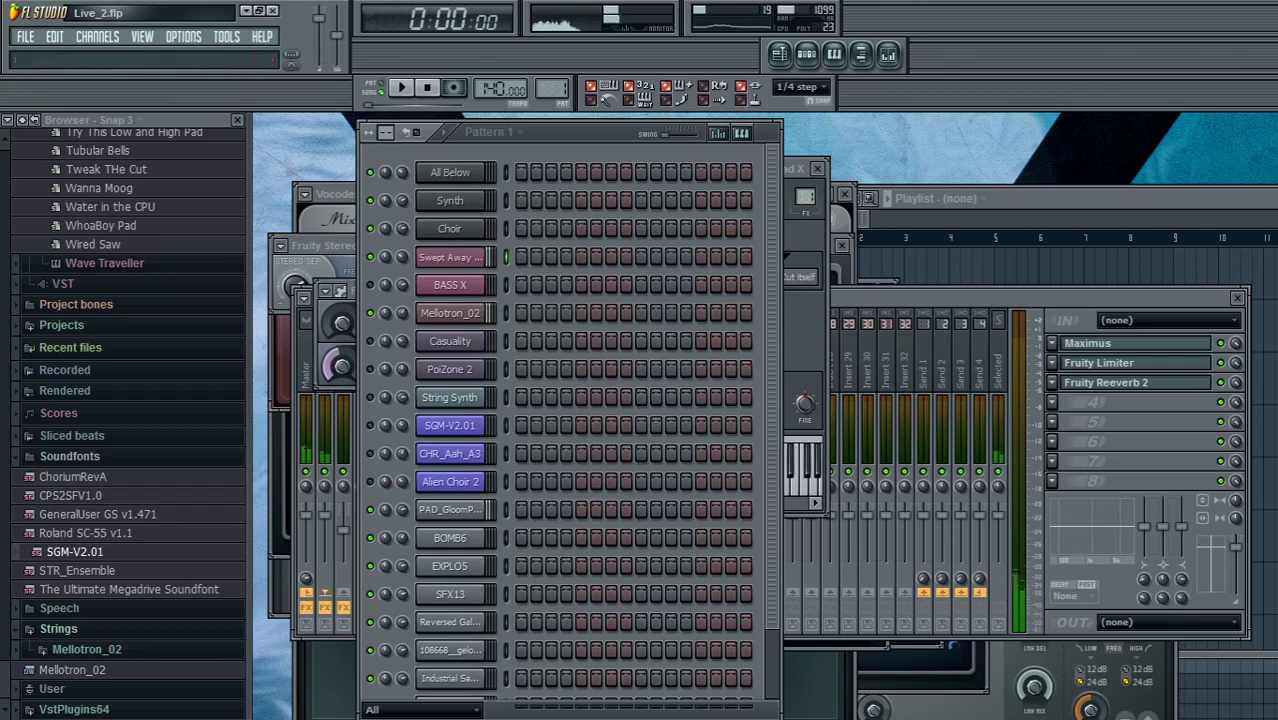
Select and unmute the BASS X channel, then play a rising phrase on it up to A#5.
left_click(450, 285)
left_click(370, 285)
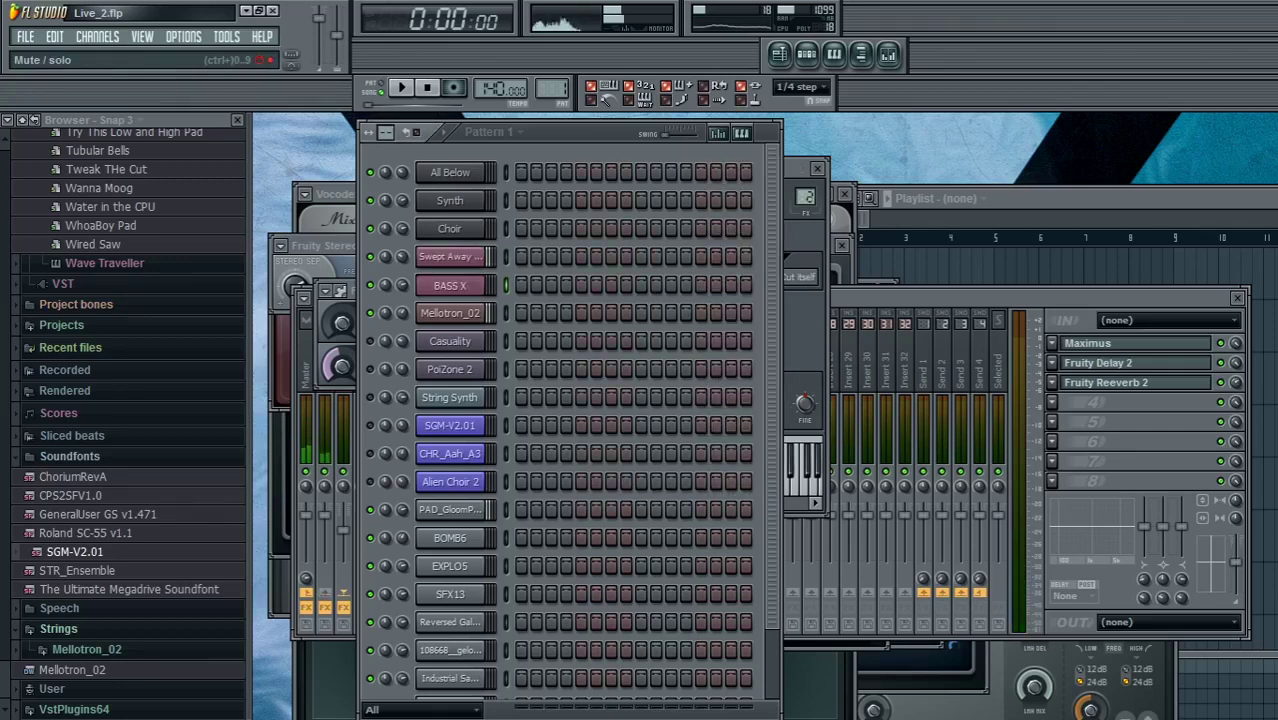
key("d")
key("v")
key("b")
key("j")
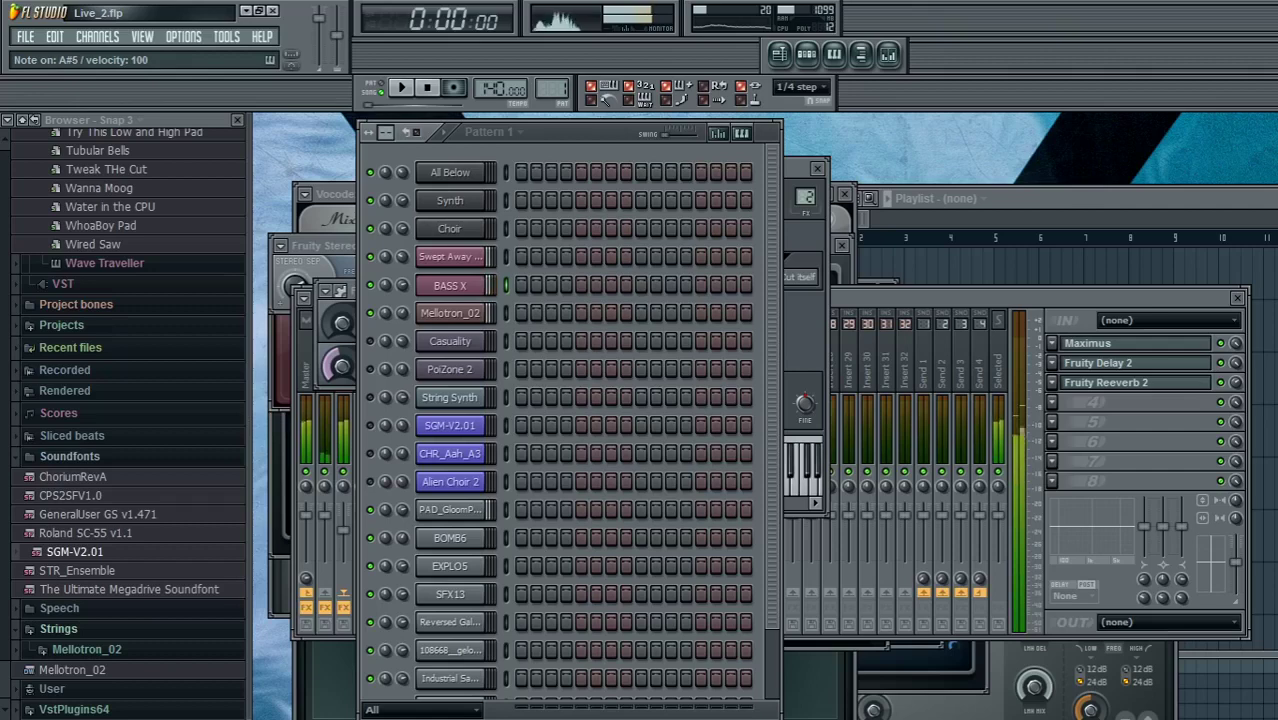
Play a BASS X phrase with F5, C4, A#5, G5 and D#5, returning to C4.
key("v")
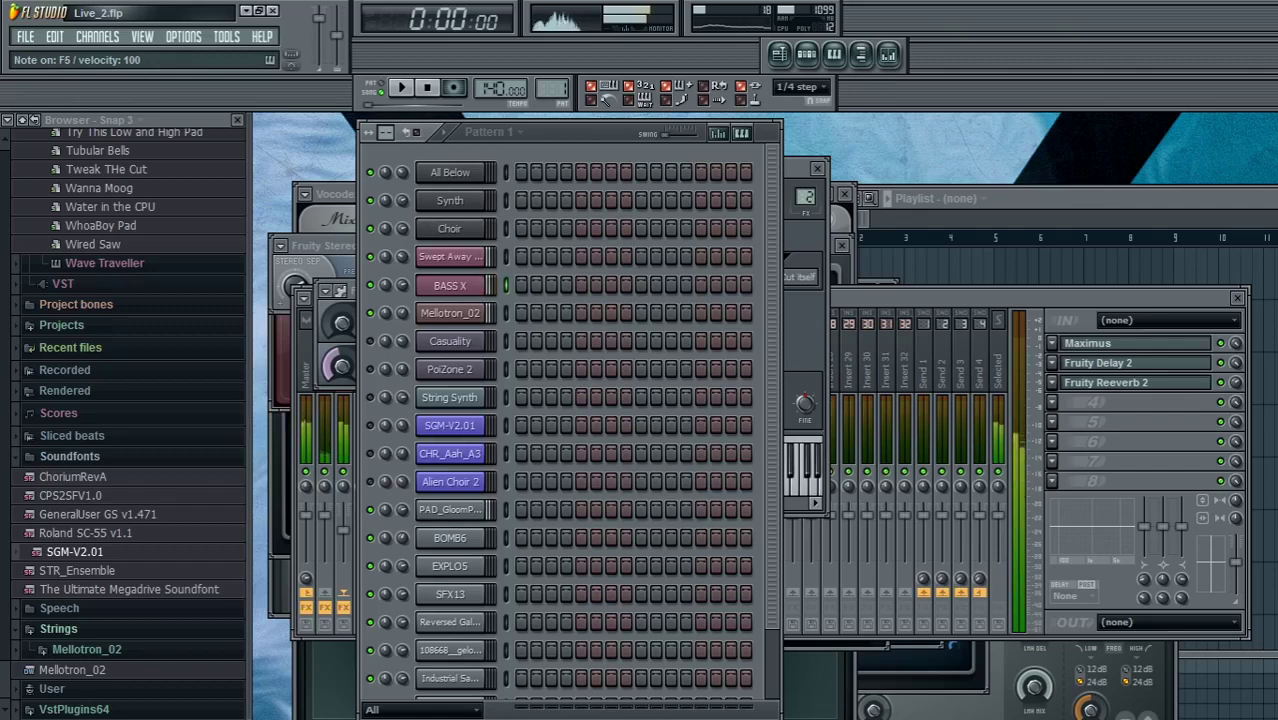
key("b")
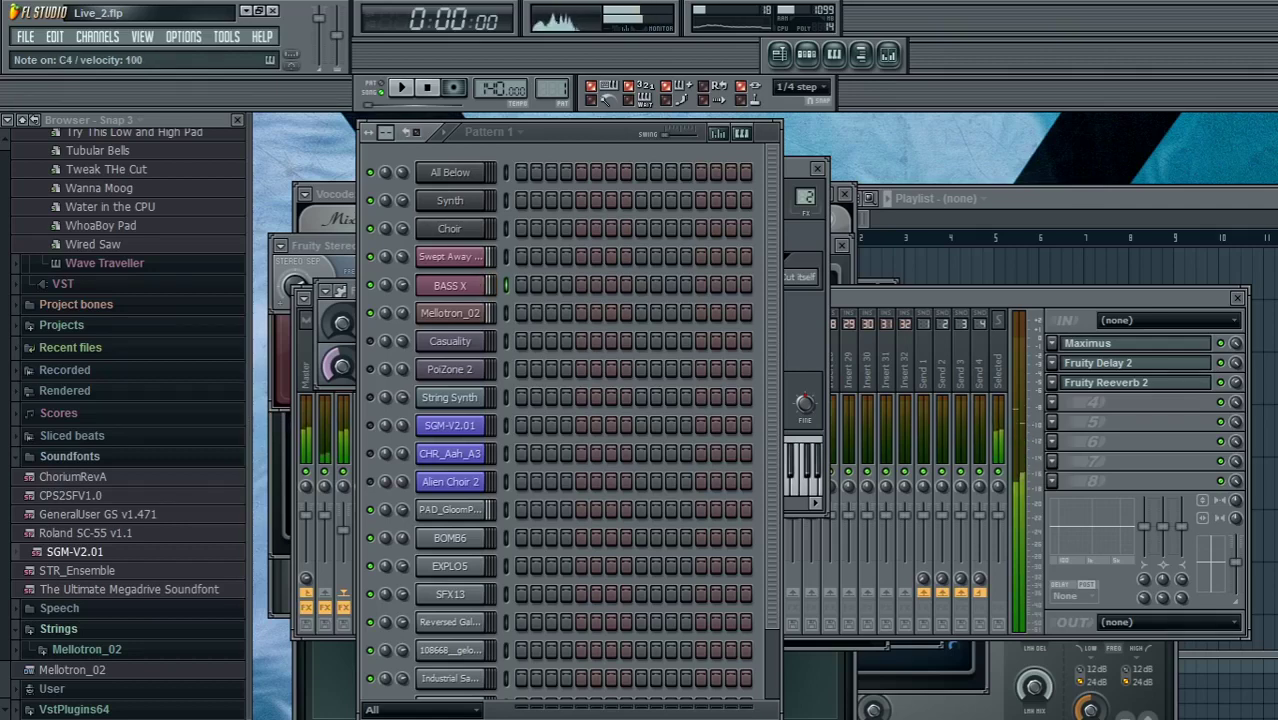
key("b")
key("j")
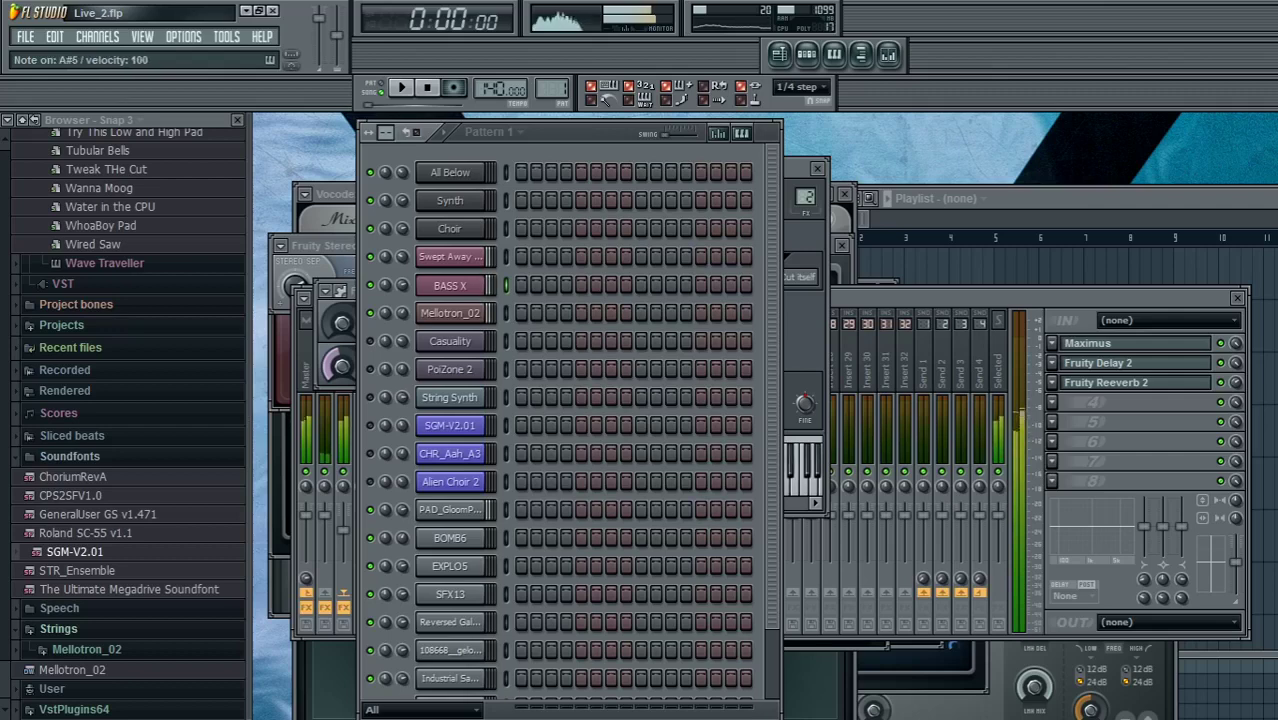
key("b")
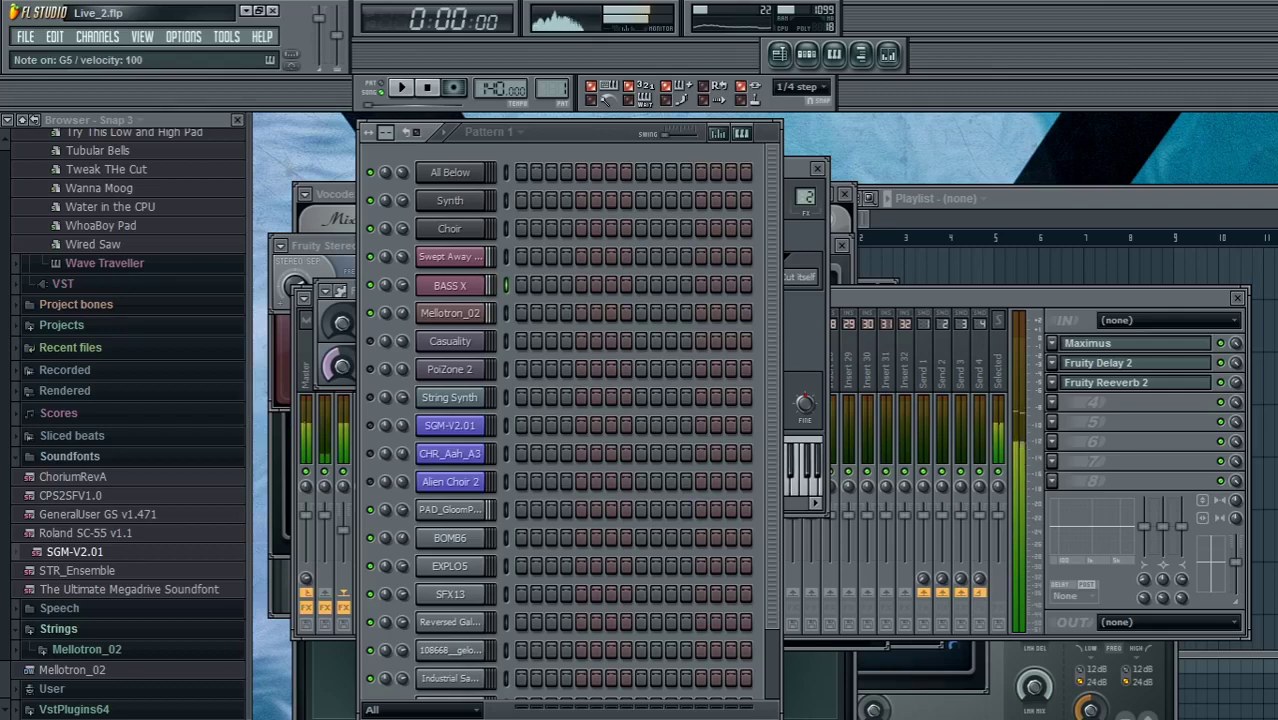
key("d")
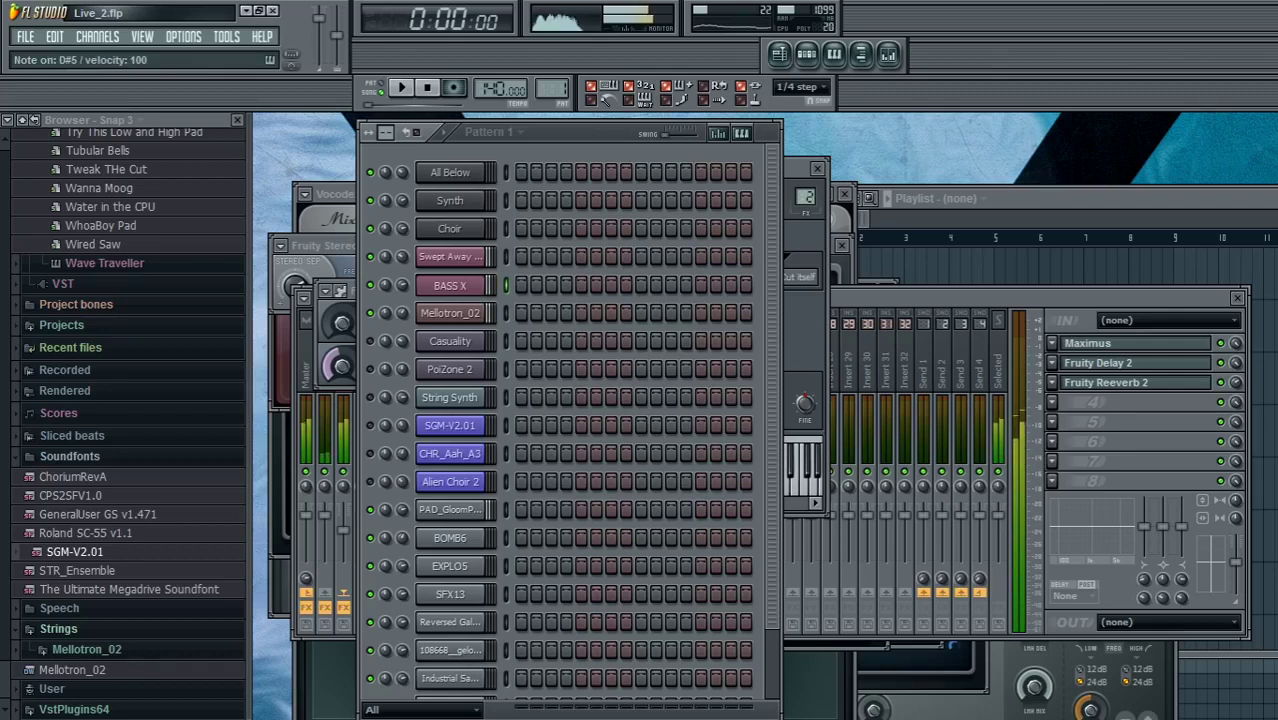
key("z")
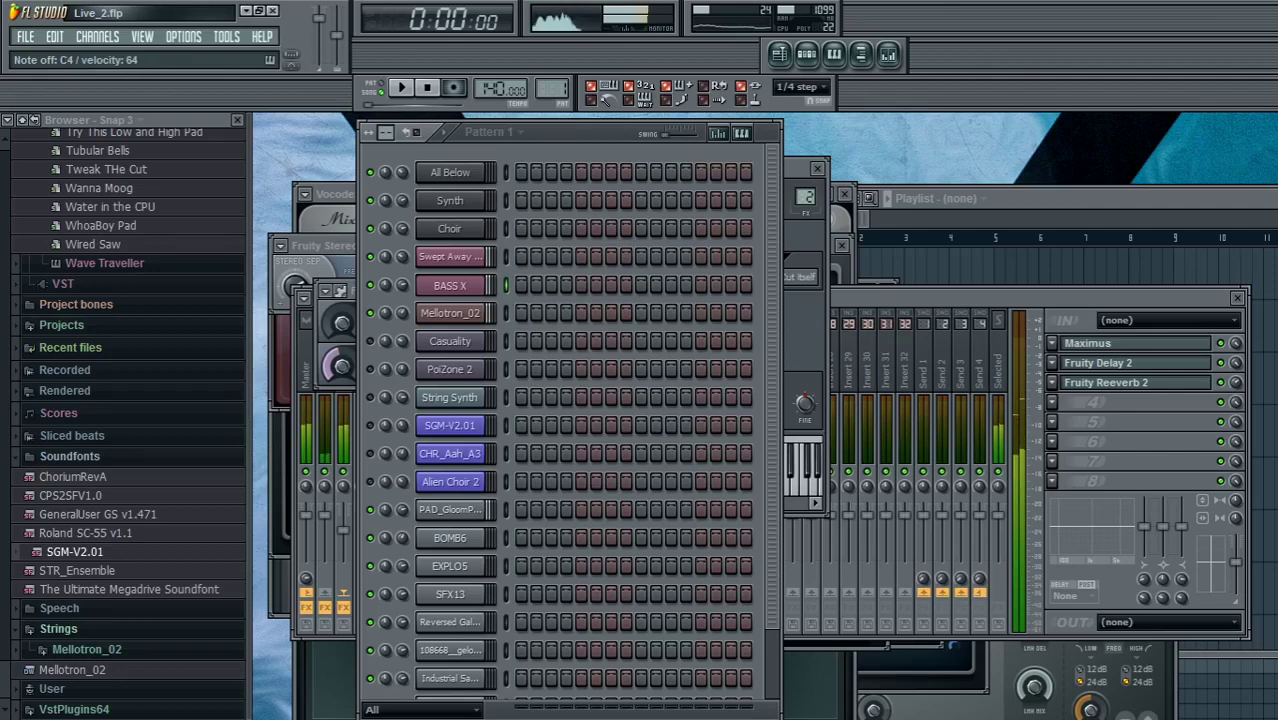
Play a higher BASS X phrase with D6, A#5, C4, G5 and F#5.
key("w")
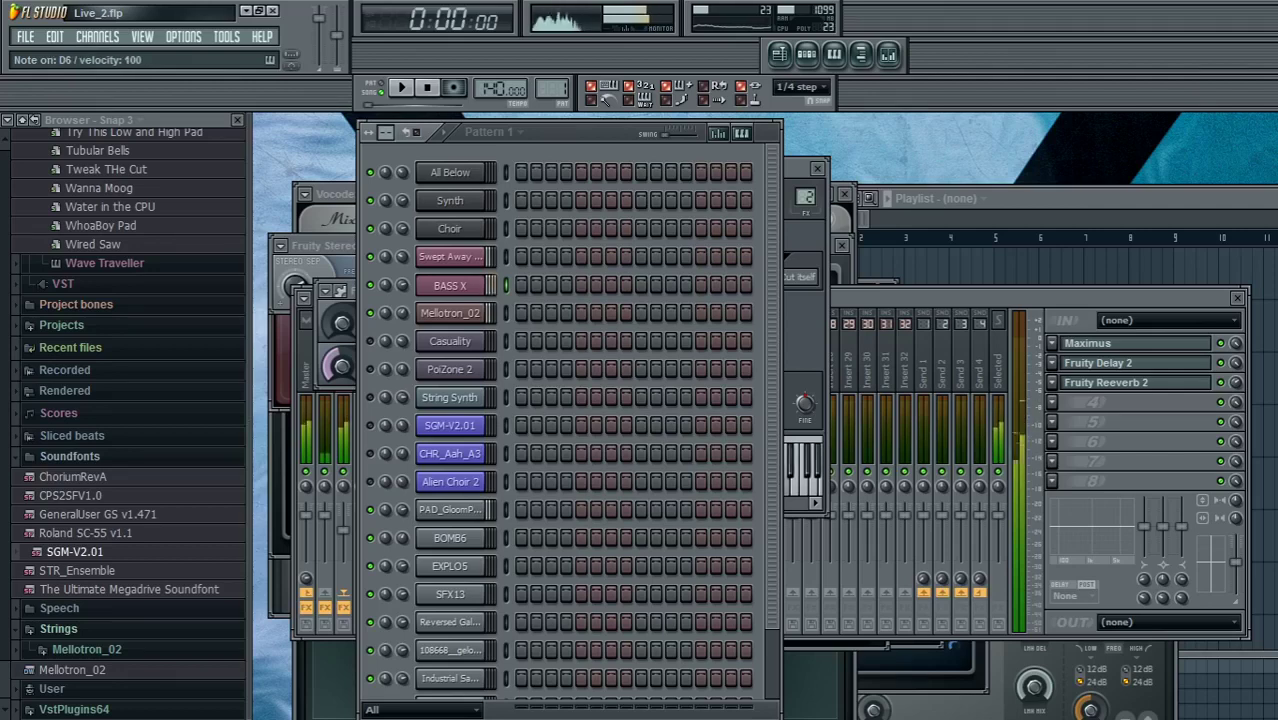
key("7")
key("r")
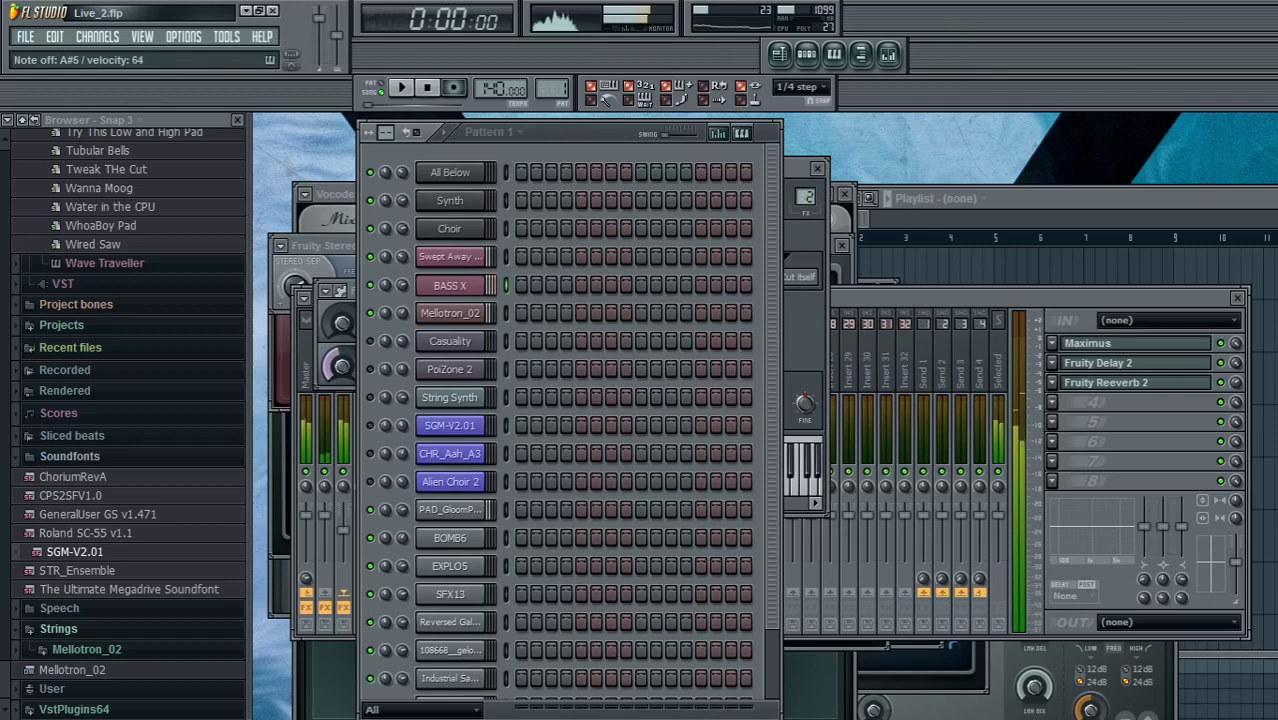
key("z")
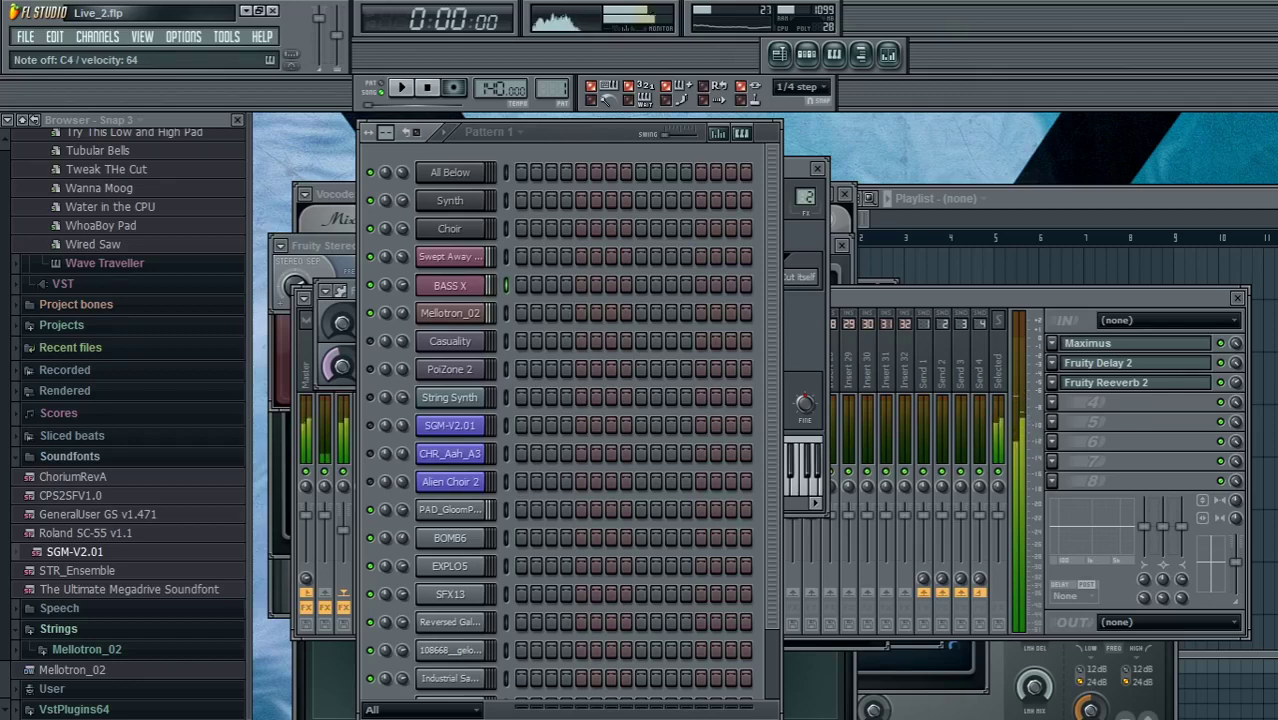
key("7")
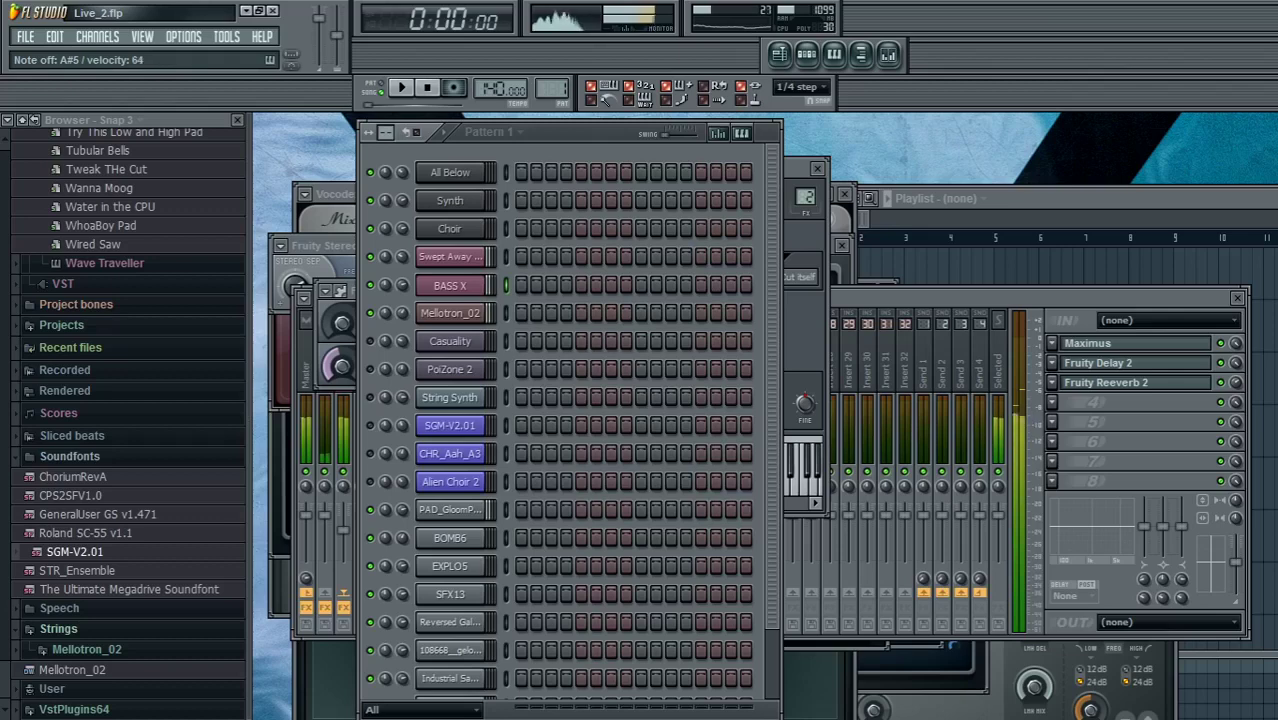
key("t")
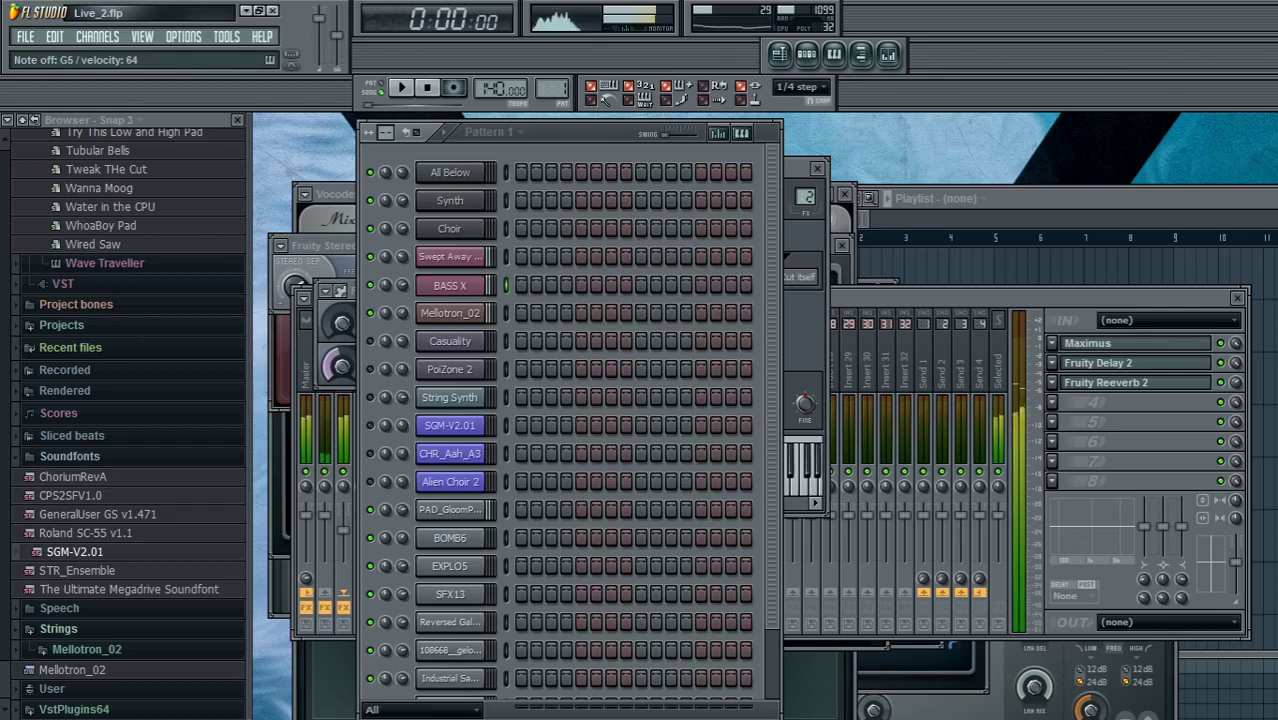
key("6")
key("i")
key("5")
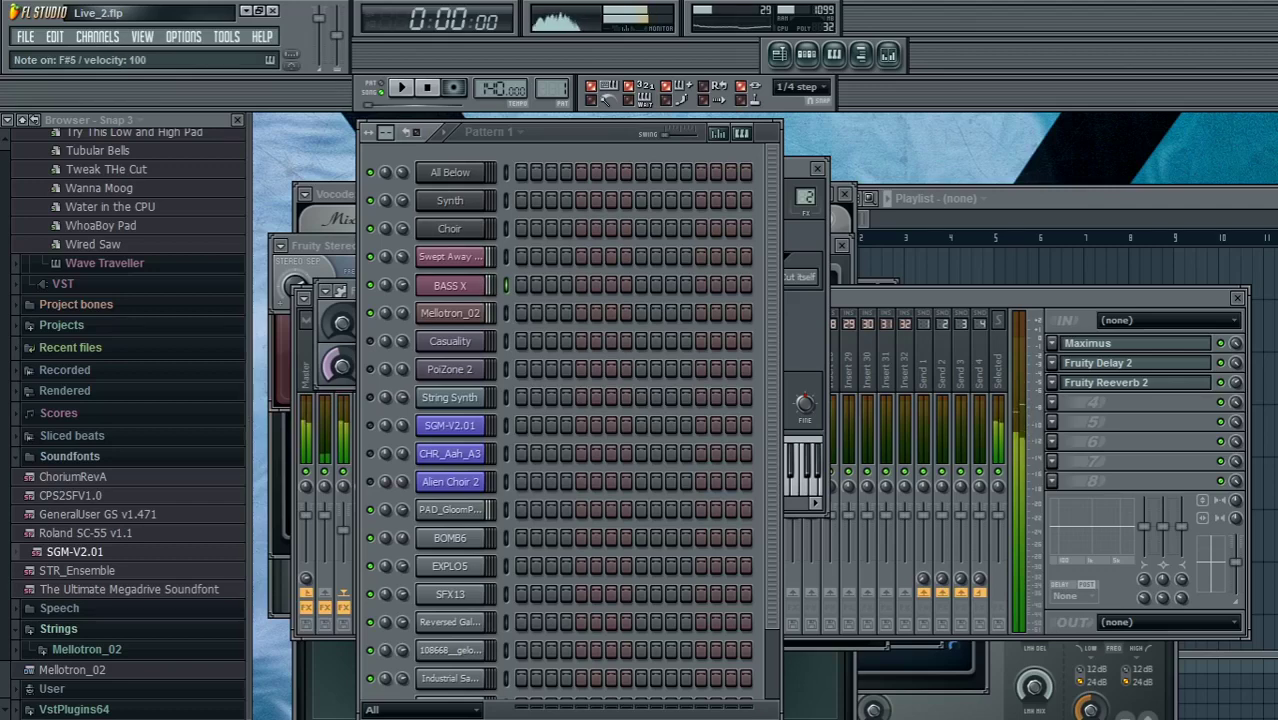
End the BASS X phrase on D#5, and select the Casuality channel and play G5 on it.
key("r")
key("3")
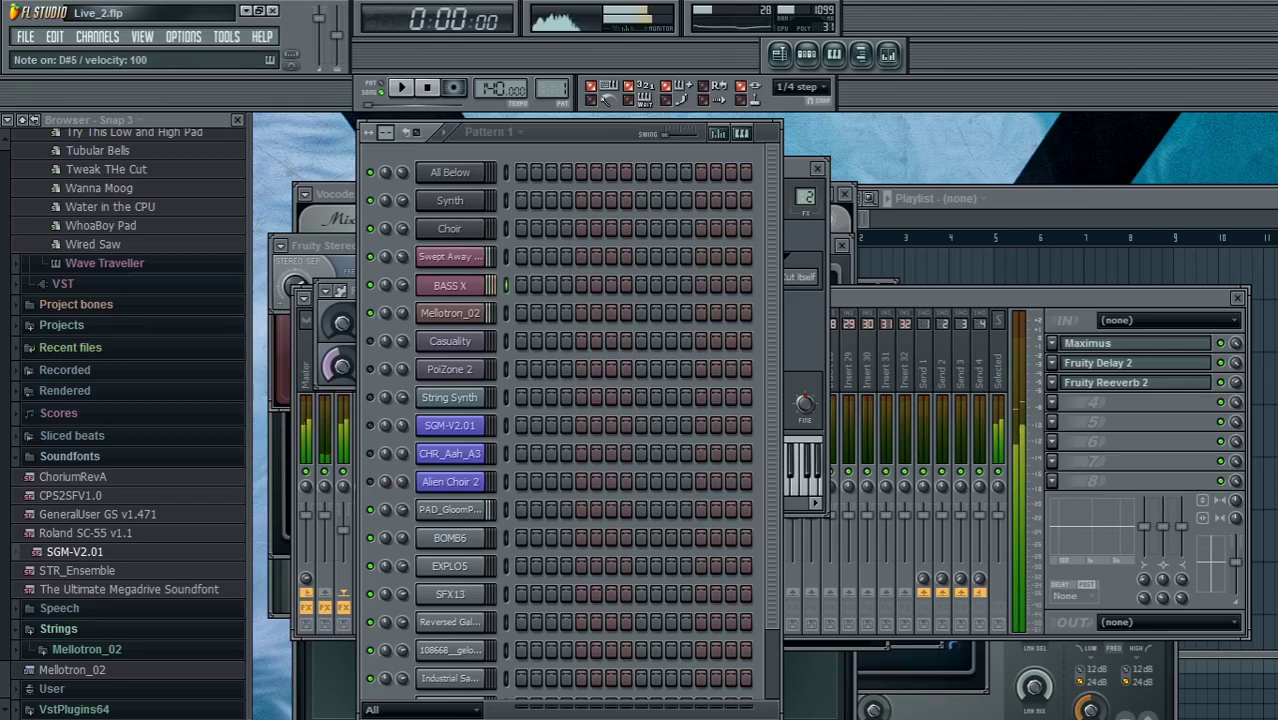
left_click(450, 341)
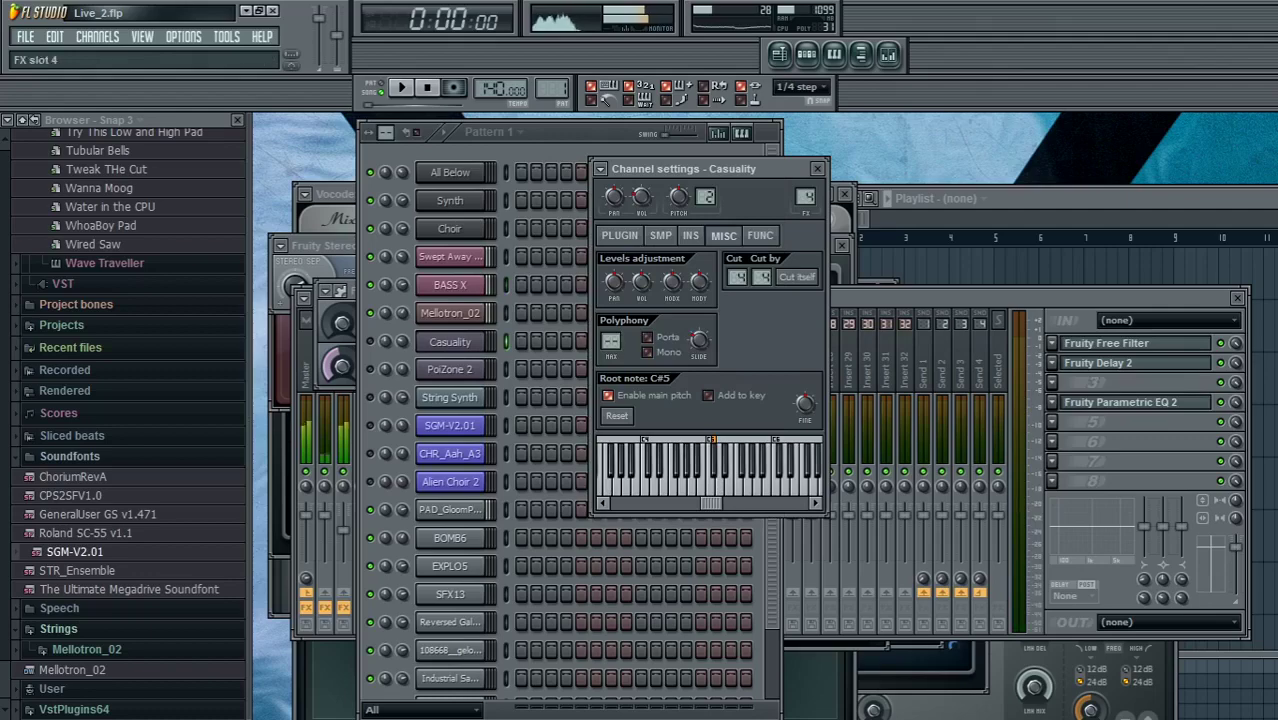
key("t")
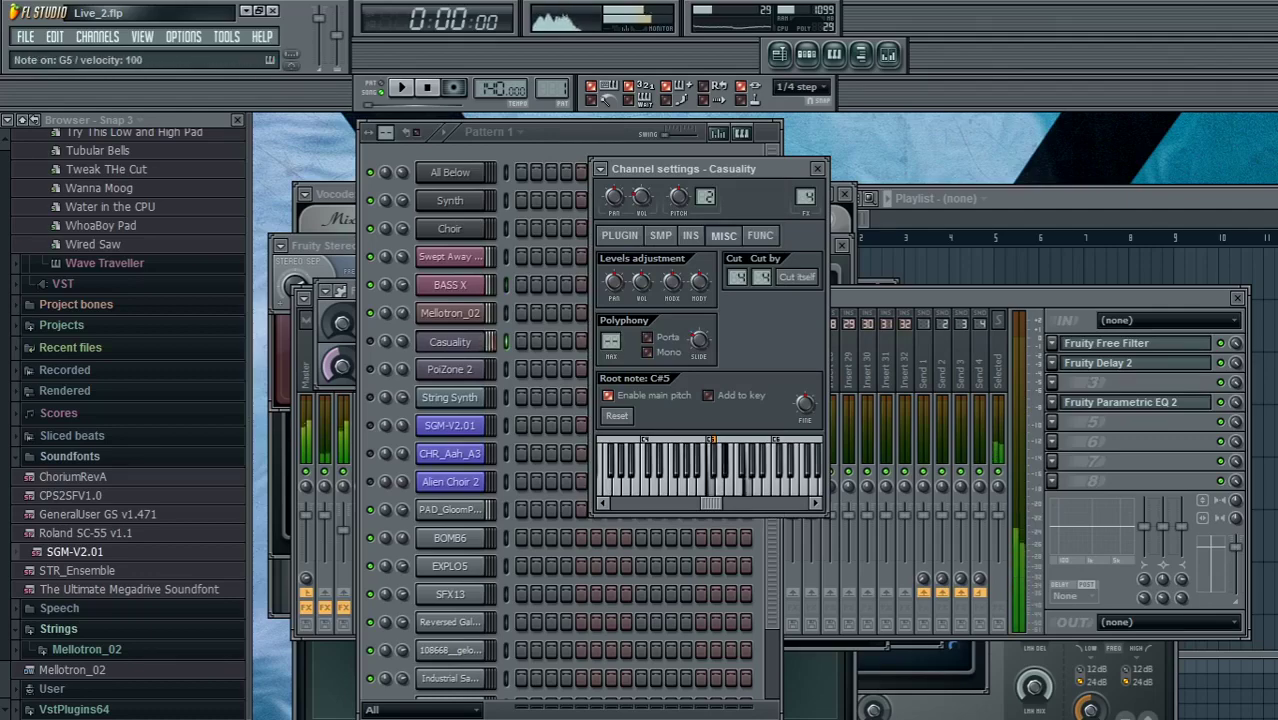
Open Casuality's Fruity Free Filter and sweep its low-pass frequency up to about 1192 Hz and back to about 564 Hz.
left_click(1107, 343)
left_click(1107, 343)
left_click(1107, 343)
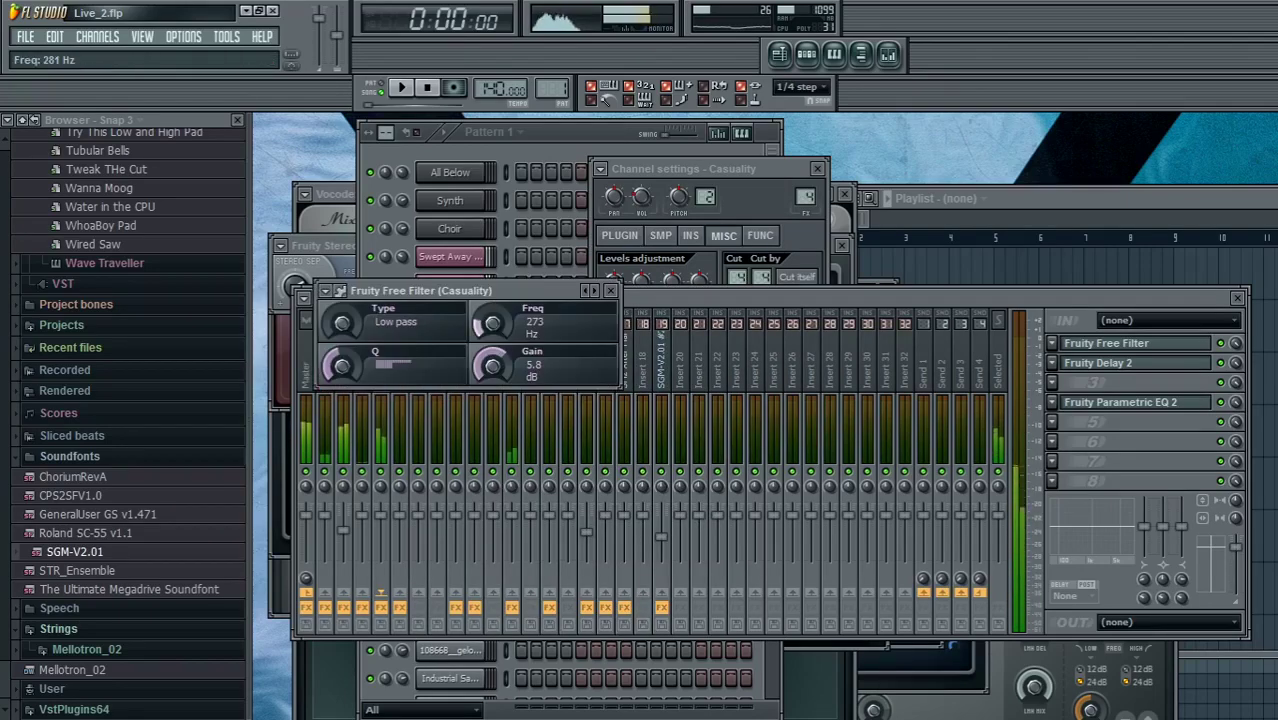
mouse_move(492, 323)
left_mouse_down()
mouse_move(492, 299)
mouse_move(492, 334)
left_mouse_up()
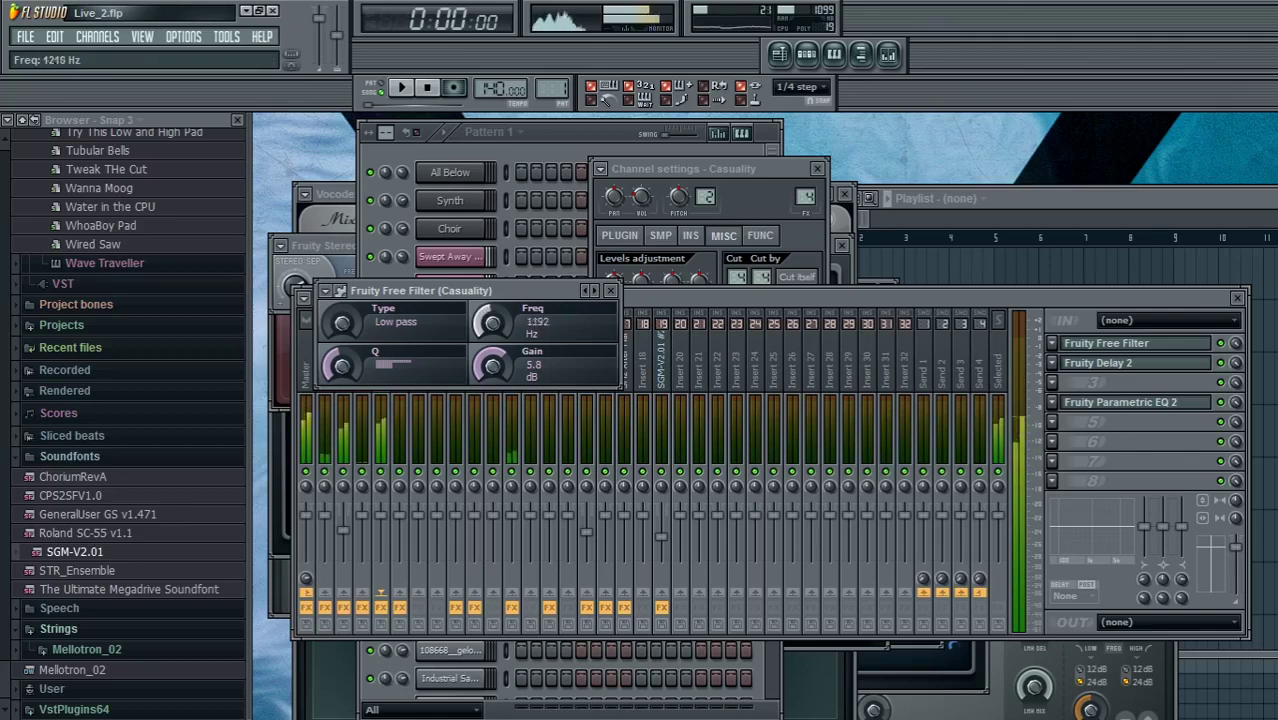
mouse_move(492, 322)
left_mouse_down()
mouse_move(492, 310)
mouse_move(492, 326)
left_mouse_up()
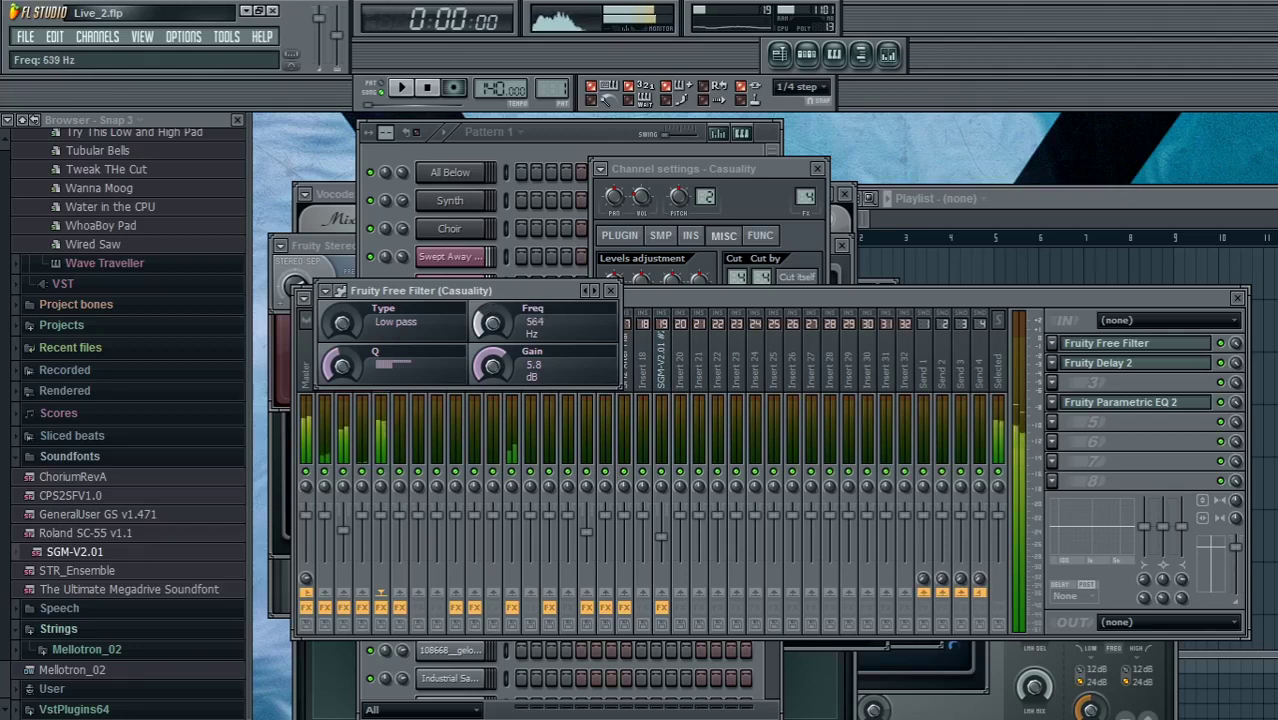
Select the All Below layer with its channel settings open, and sweep the Casuality filter's frequency to about 803 Hz.
left_click(452, 173)
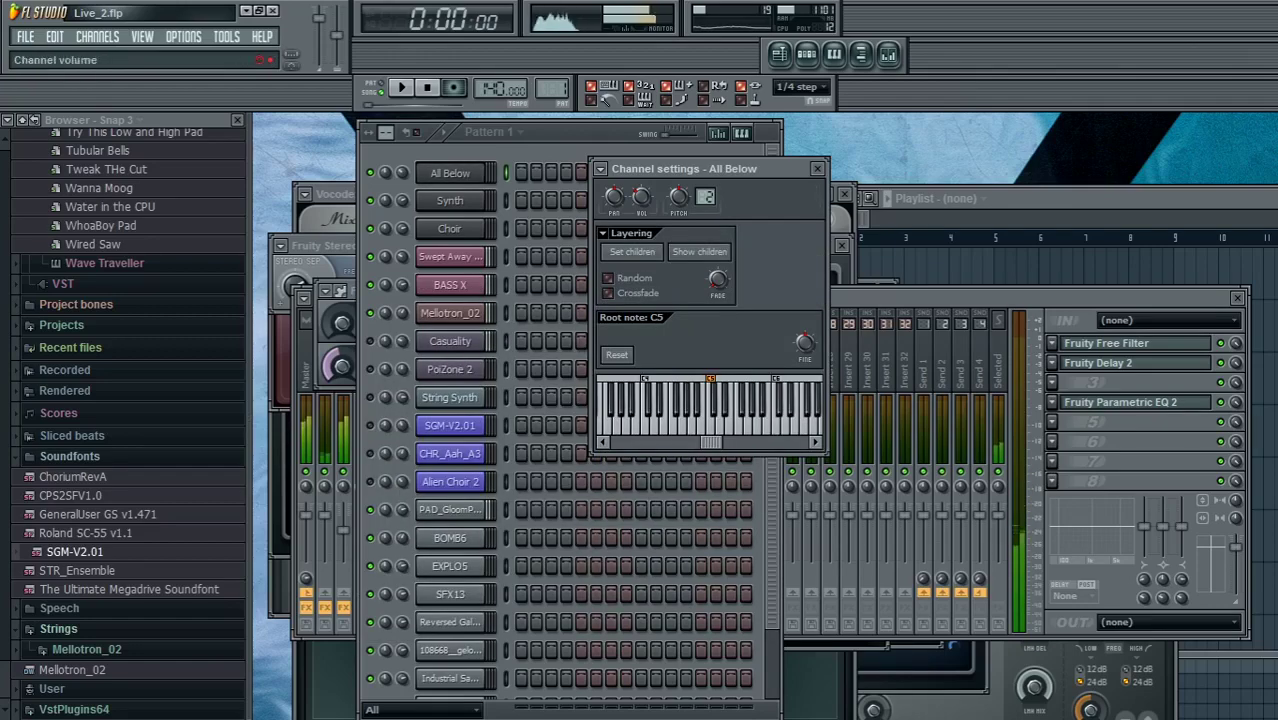
left_click(374, 215)
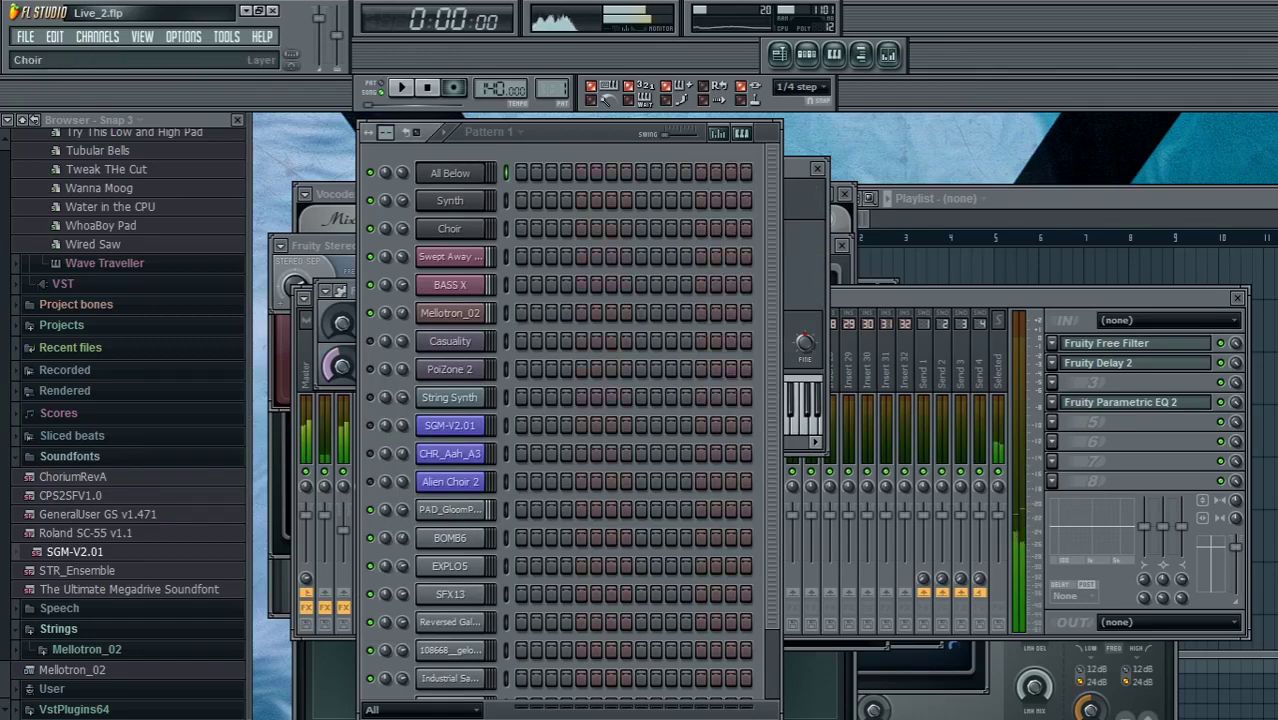
left_click(450, 173)
left_click(374, 187)
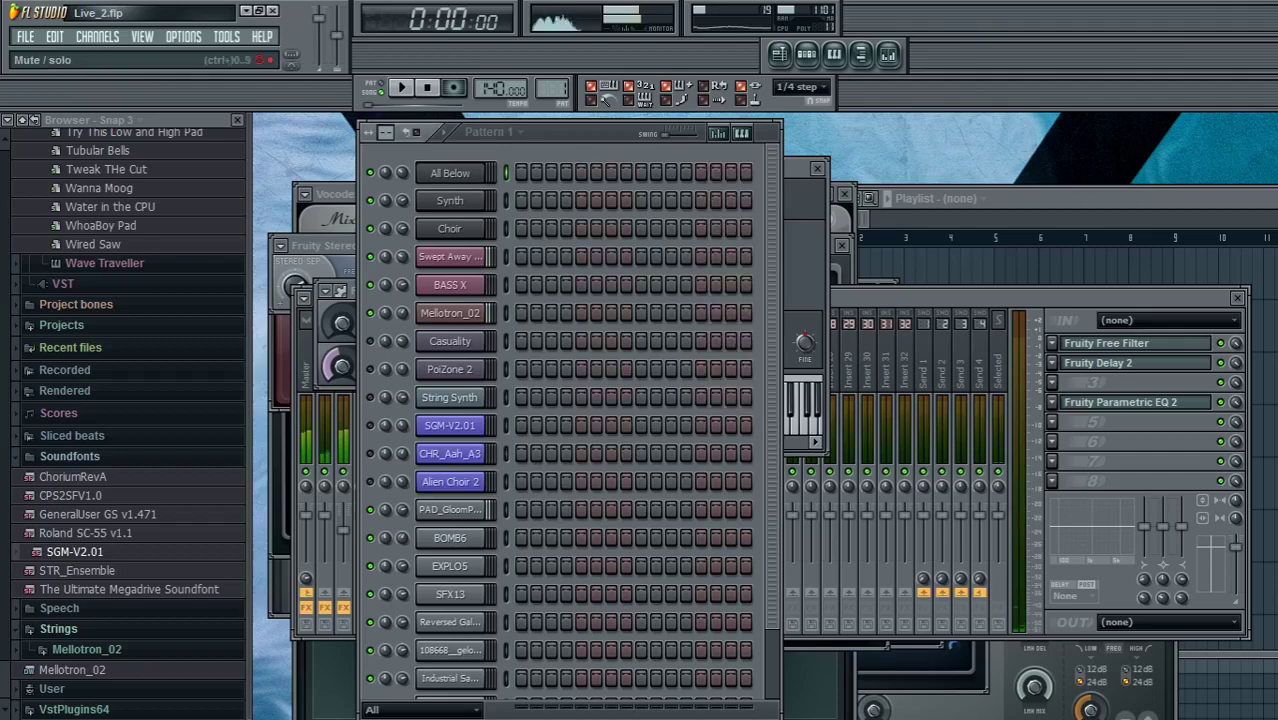
left_click(450, 173)
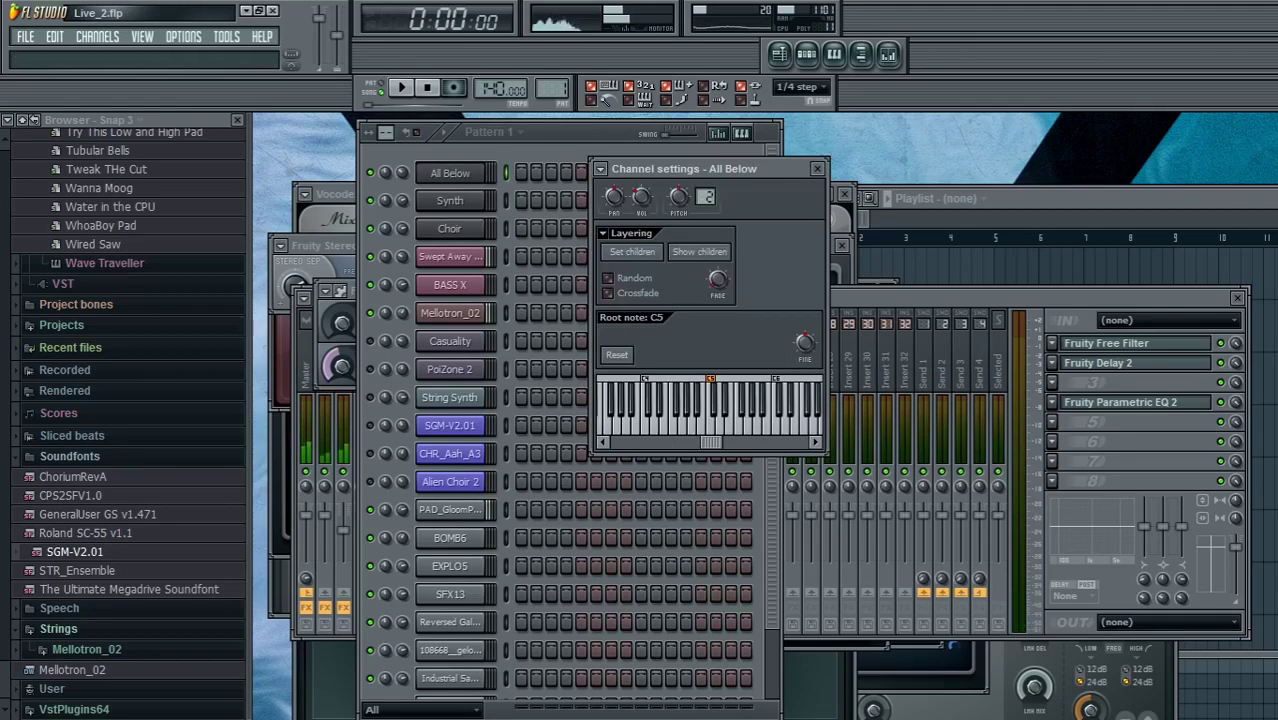
key("F9")
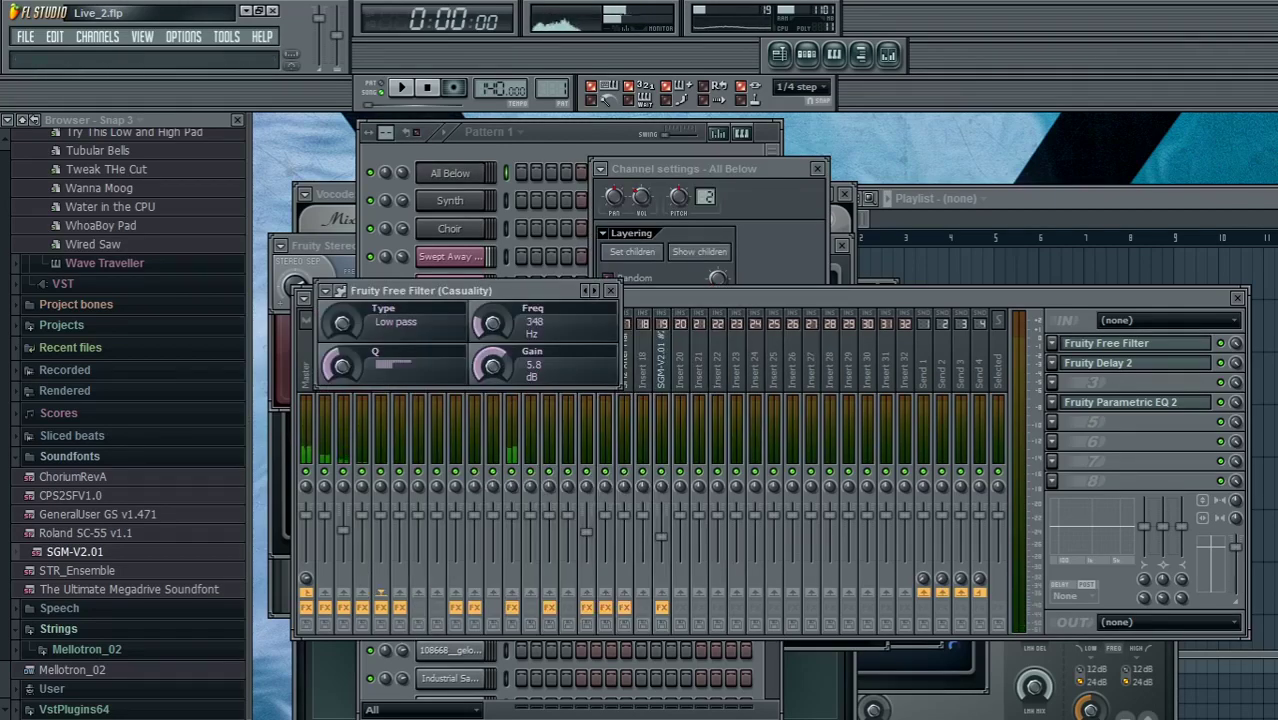
left_click_drag(492, 323, 492, 345)
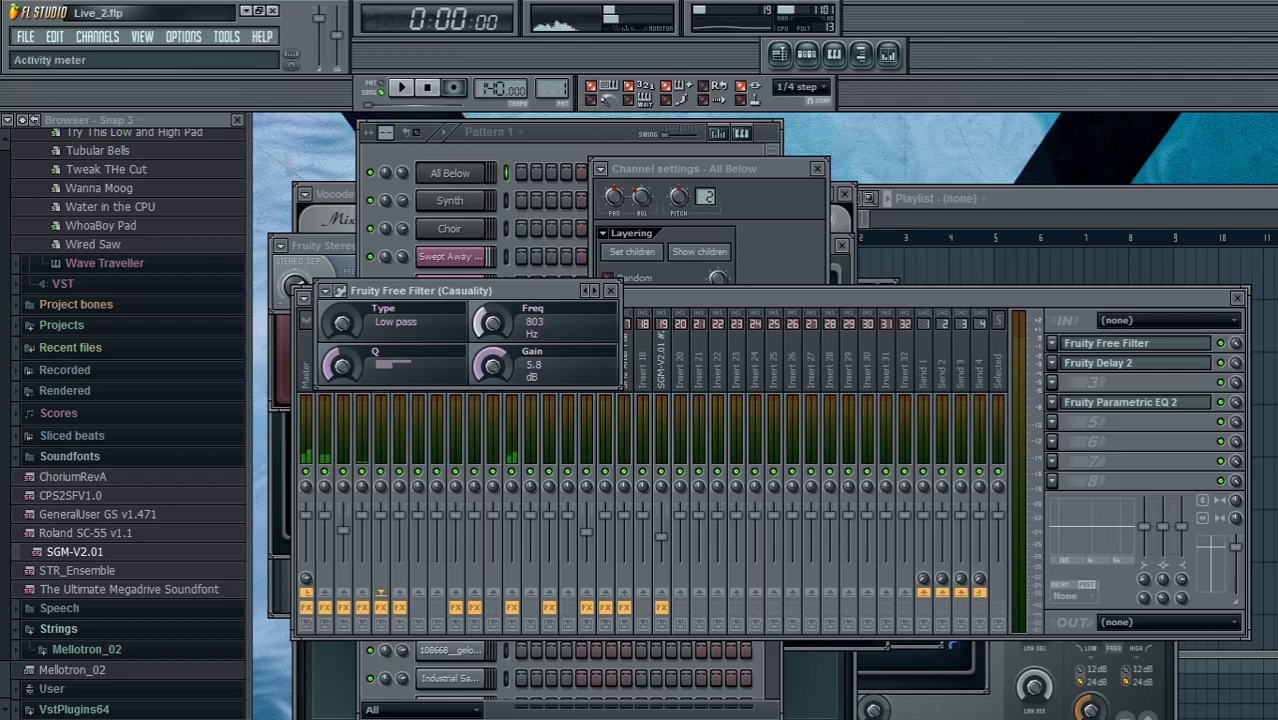
Unmute the channels from Casuality to Alien Choir 2 and play notes on the All Below layer.
left_click(450, 173)
key("z")
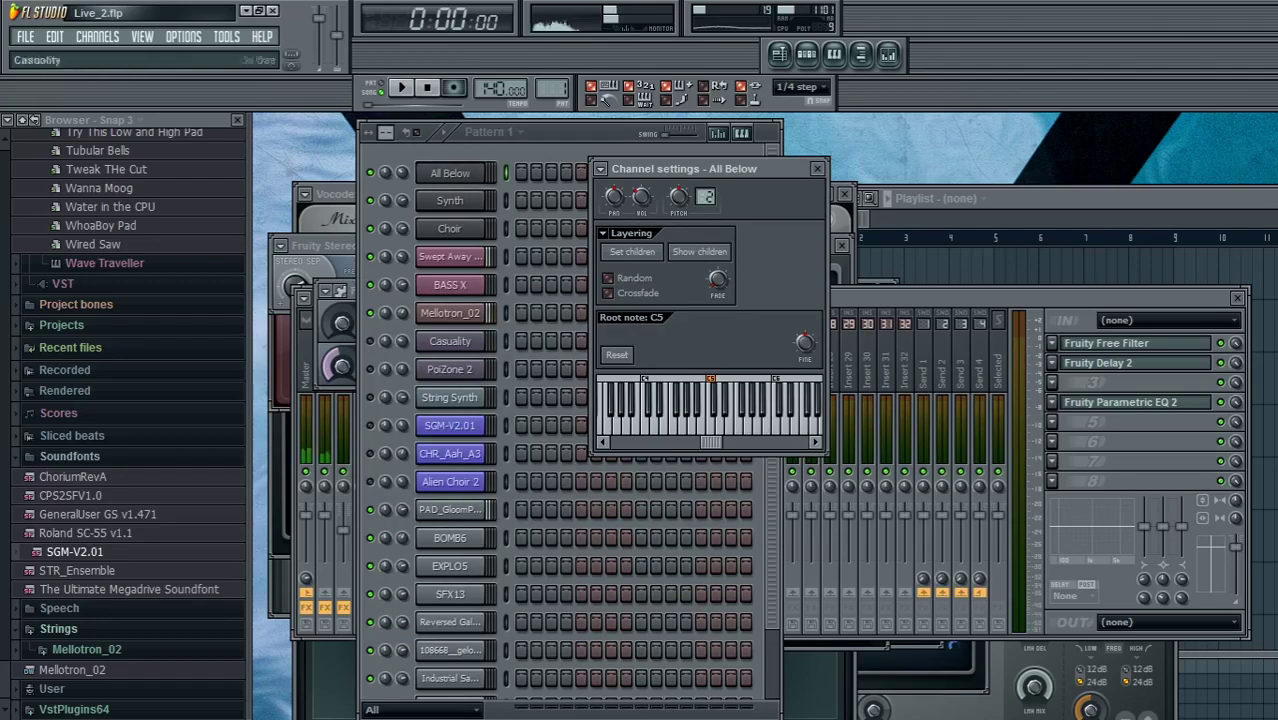
left_click(370, 397)
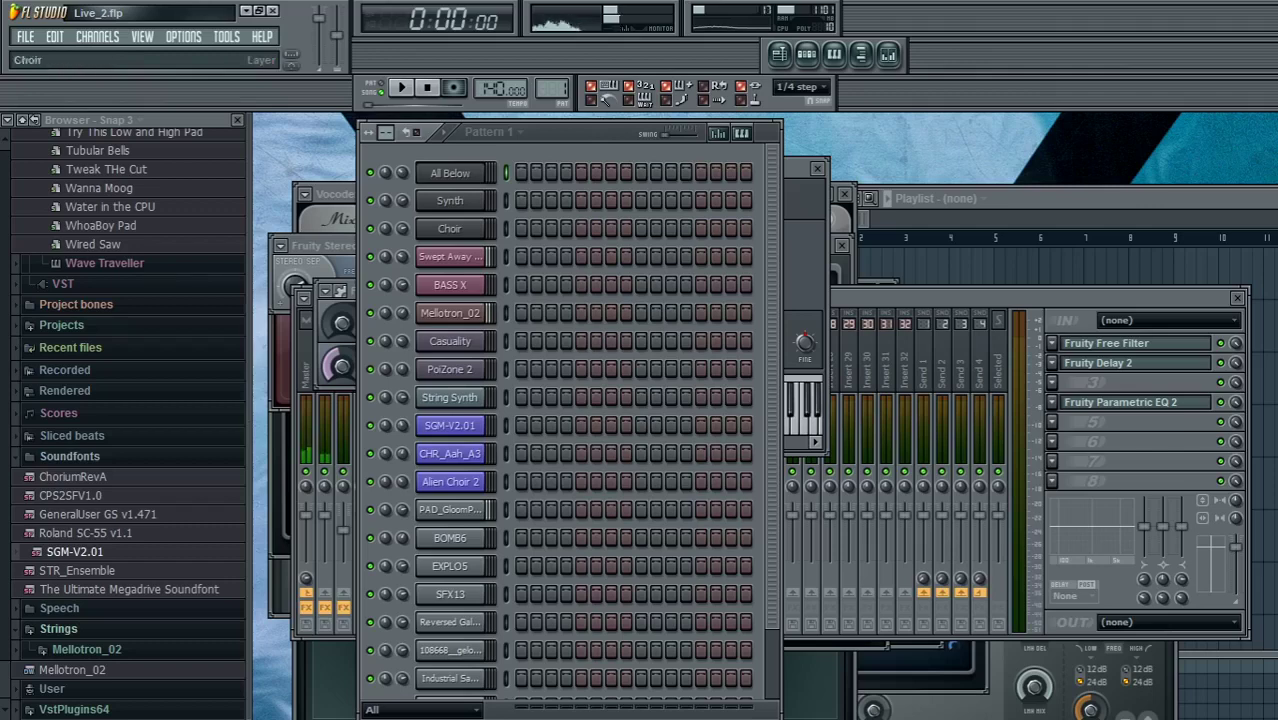
left_click(450, 173)
key("3")
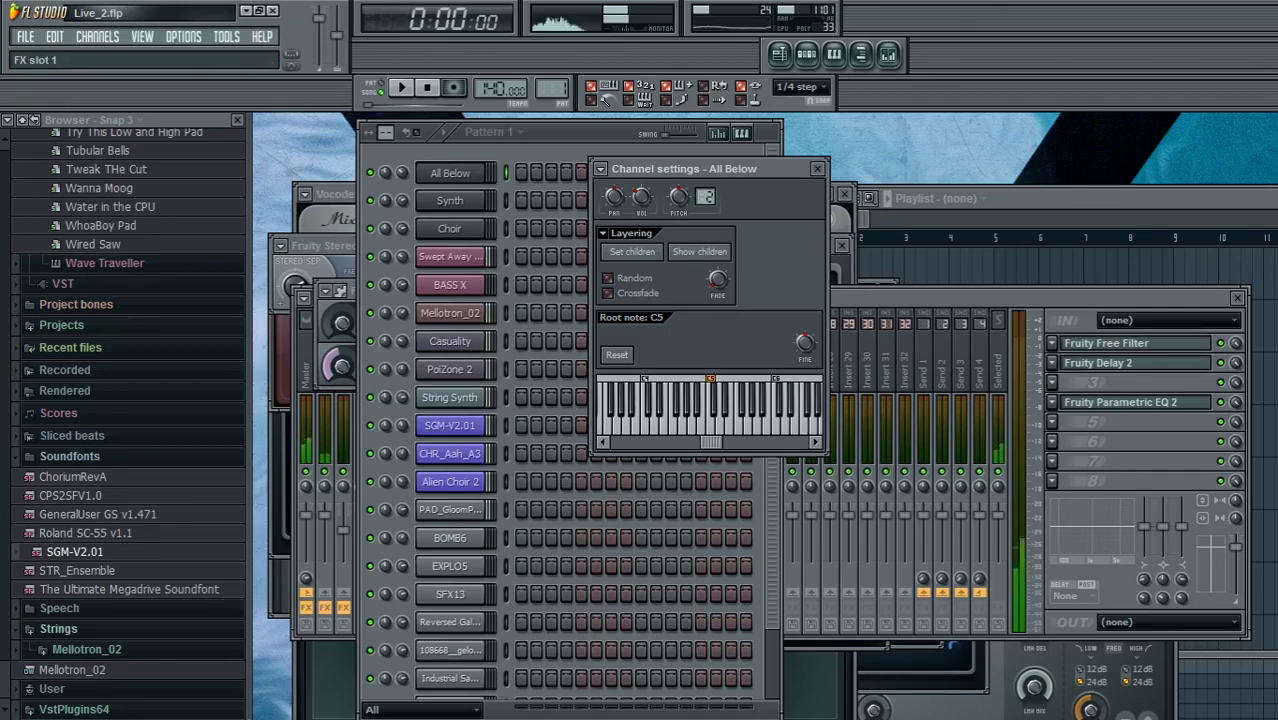
Sweep the Casuality filter's frequency through about 2073 and 2561 Hz up to 3215 Hz while playing the All Below layer.
left_click(1136, 343)
mouse_move(492, 323)
left_mouse_down()
mouse_move(492, 296)
mouse_move(492, 318)
left_mouse_up()
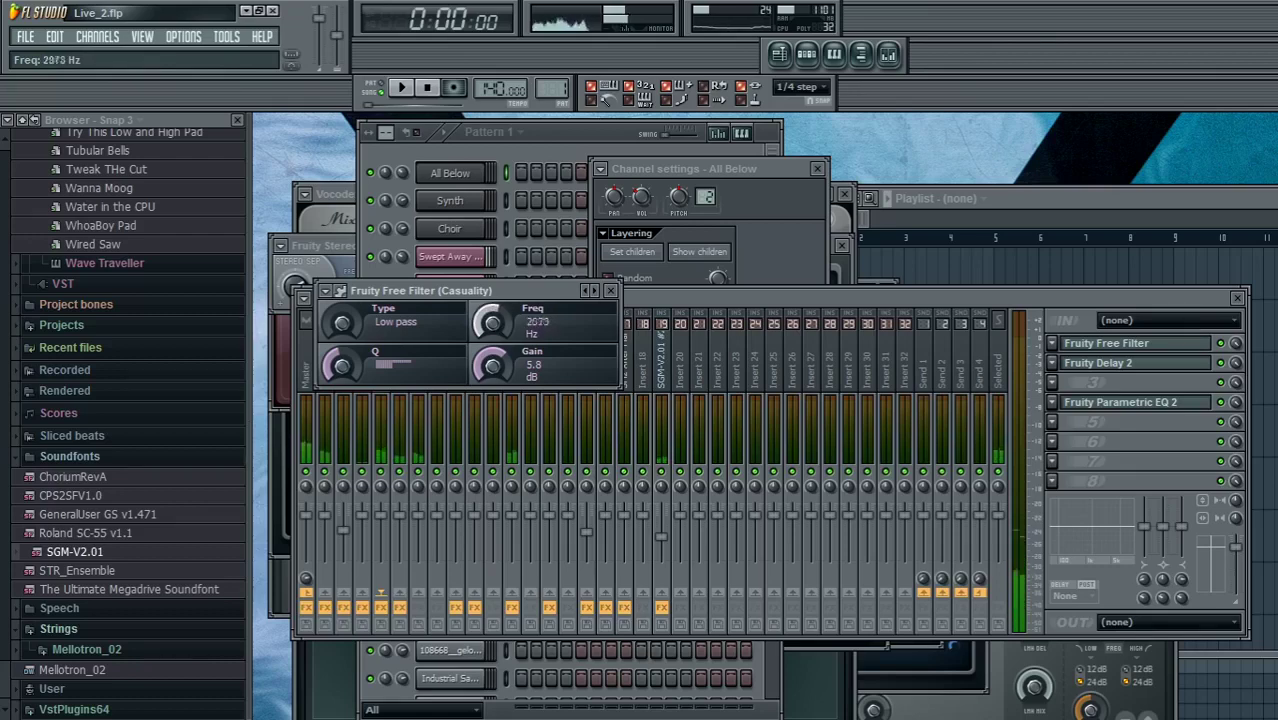
left_click_drag(492, 322, 492, 328)
left_click_drag(492, 322, 492, 313)
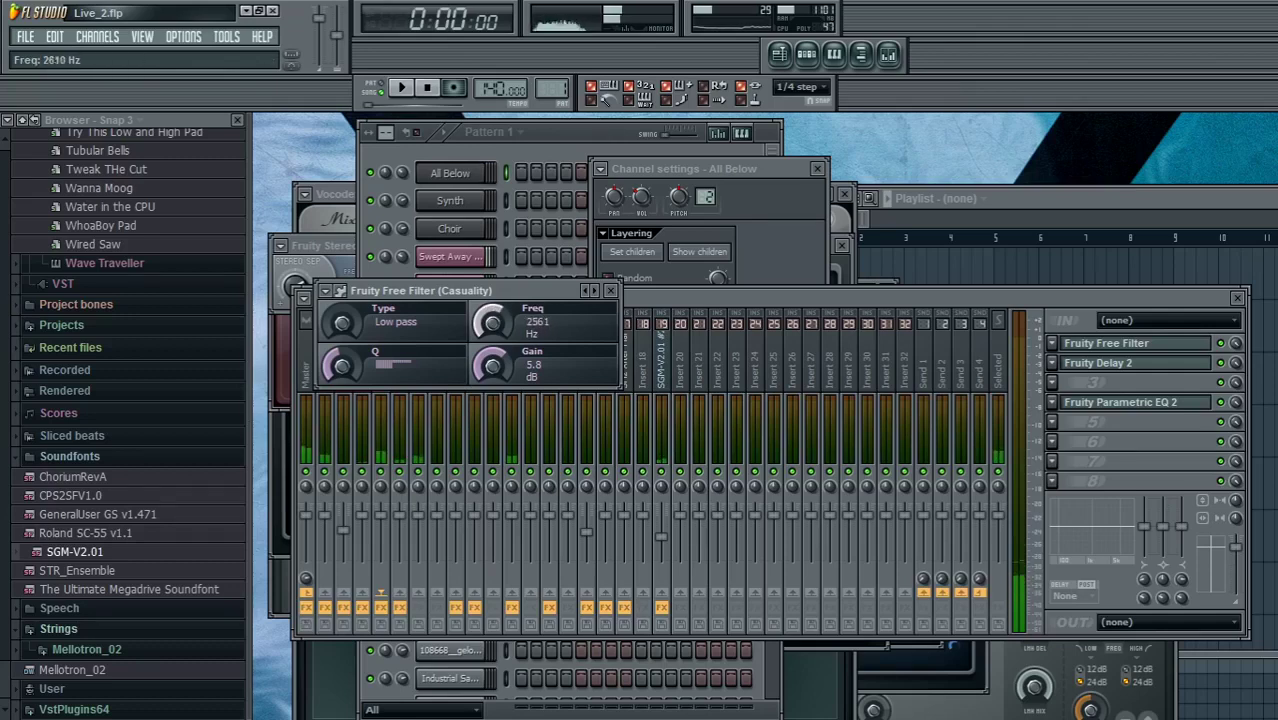
key("w")
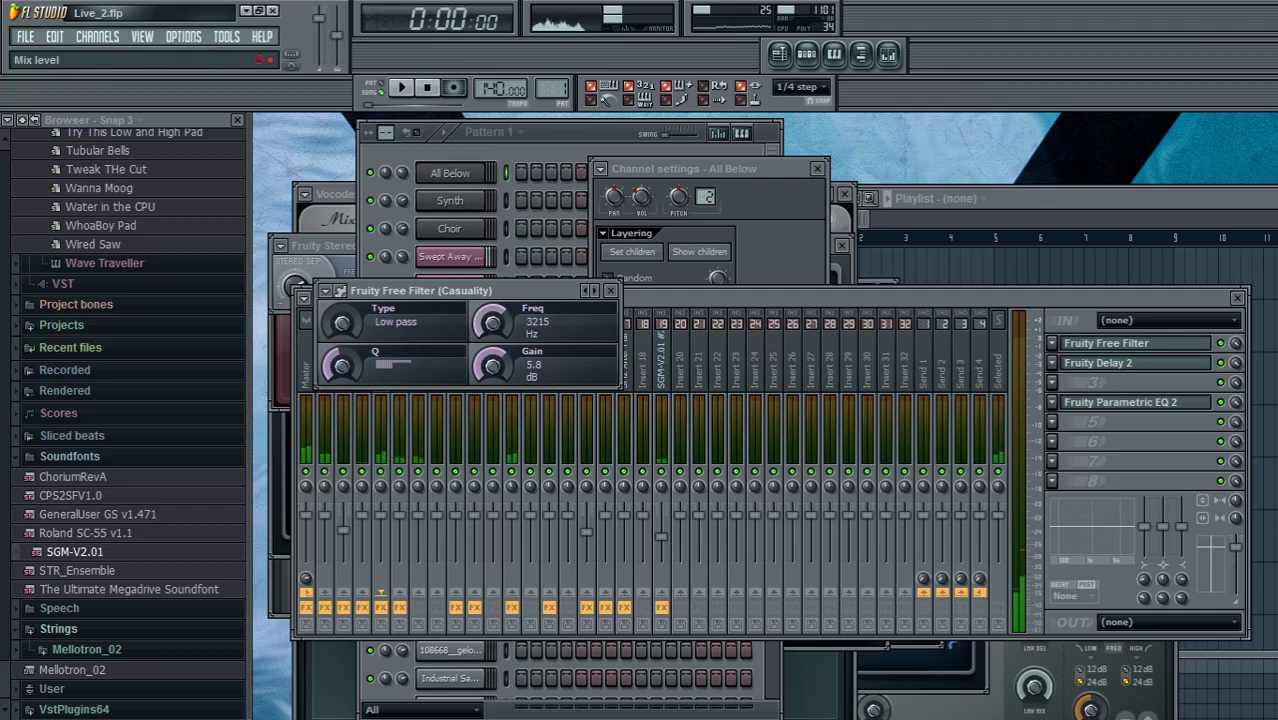
Adjust the mix level of Casuality's Fruity Free Filter and raise the filter's frequency further.
left_click_drag(1236, 343, 1236, 368)
left_click(1108, 343)
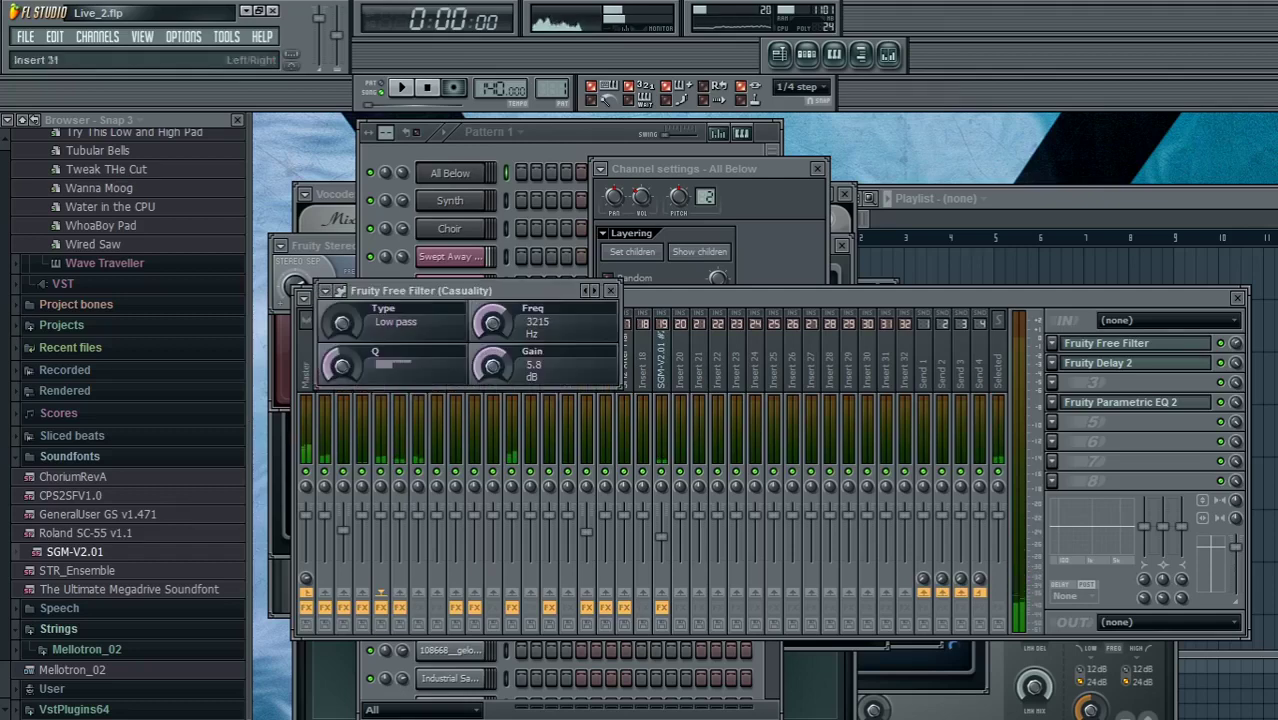
mouse_move(492, 323)
left_mouse_down()
mouse_move(492, 360)
mouse_move(492, 308)
left_mouse_up()
Trigger the 108668__gelo sample, and select the BOMB6 channel and lower its volume slightly.
left_click(449, 650)
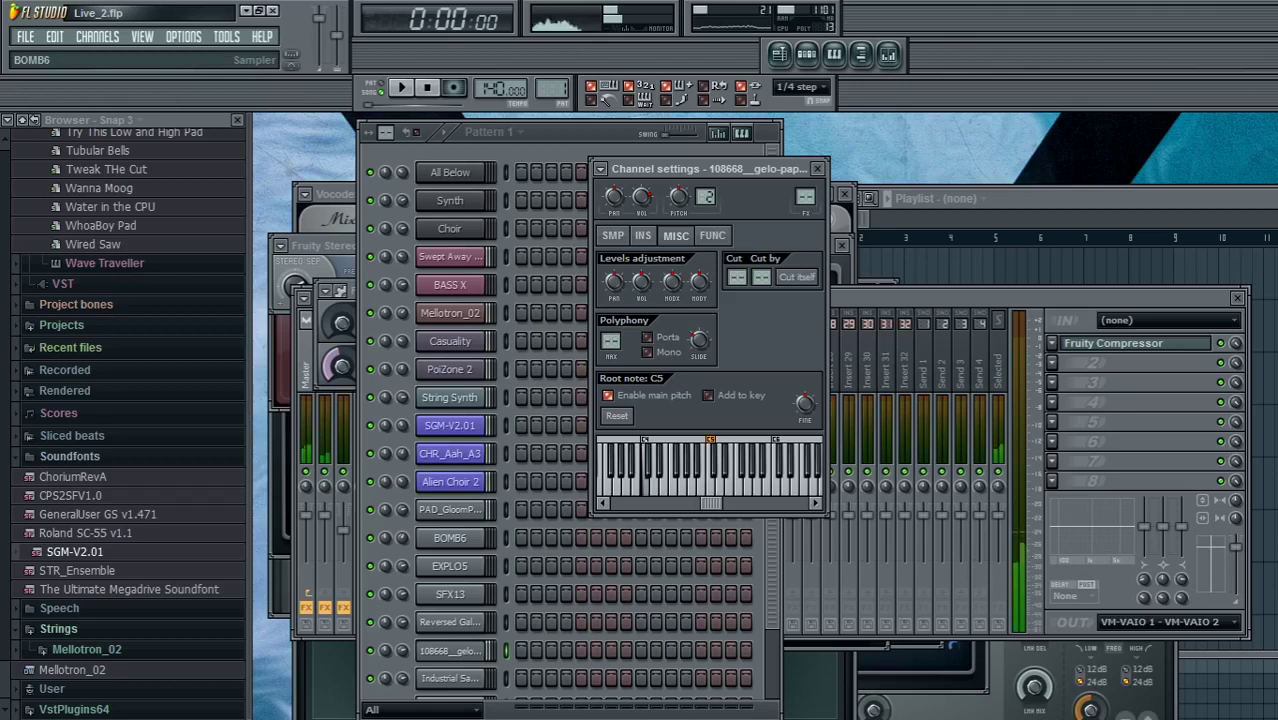
left_click(449, 538)
left_click_drag(402, 538, 402, 541)
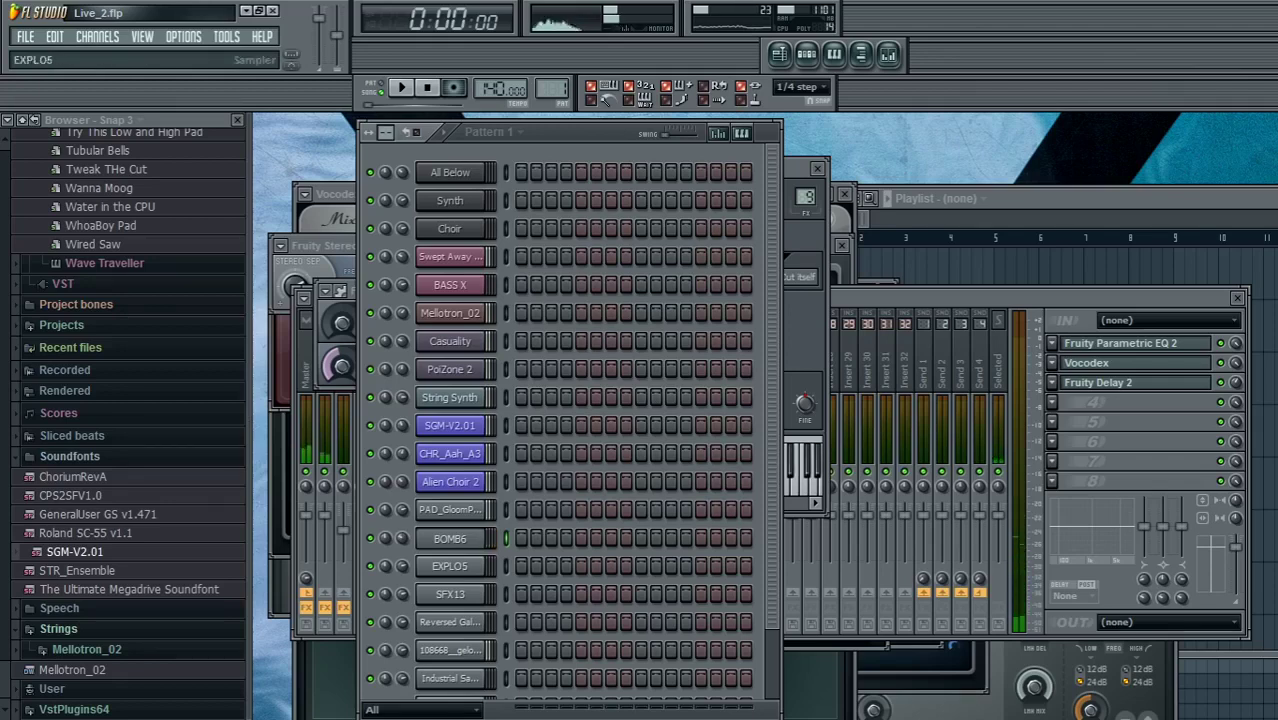
Set the SFX13 channel volume to 71% and the Industrial Sa... channel volume to 47%, and select the EXPLO5 channel.
left_click(450, 594)
left_click_drag(402, 594, 402, 604)
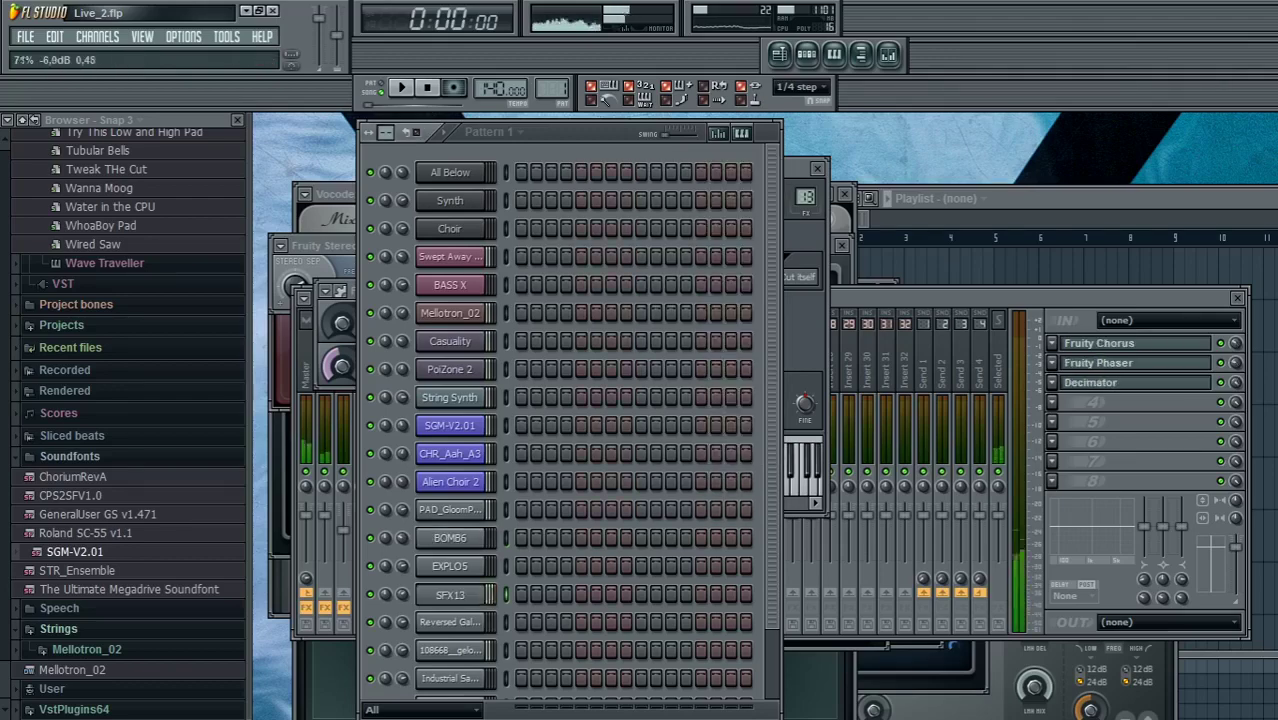
left_click(450, 678)
left_click_drag(402, 678, 402, 690)
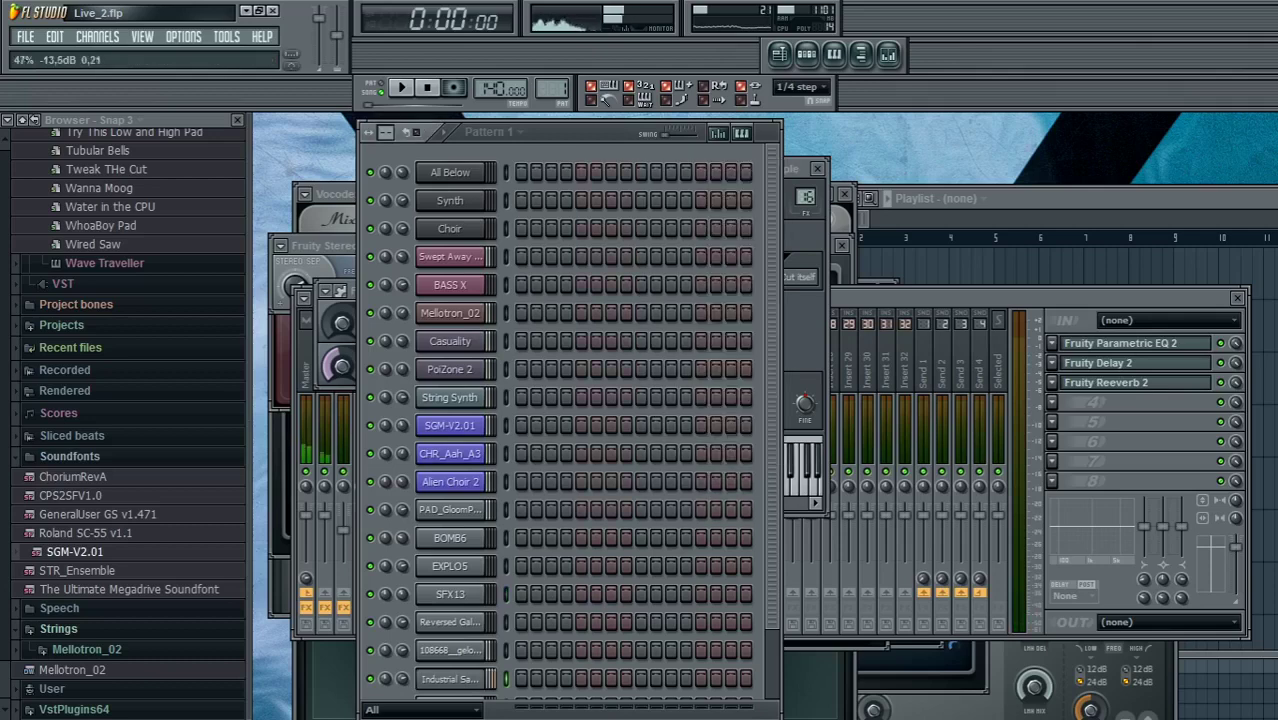
left_click(450, 566)
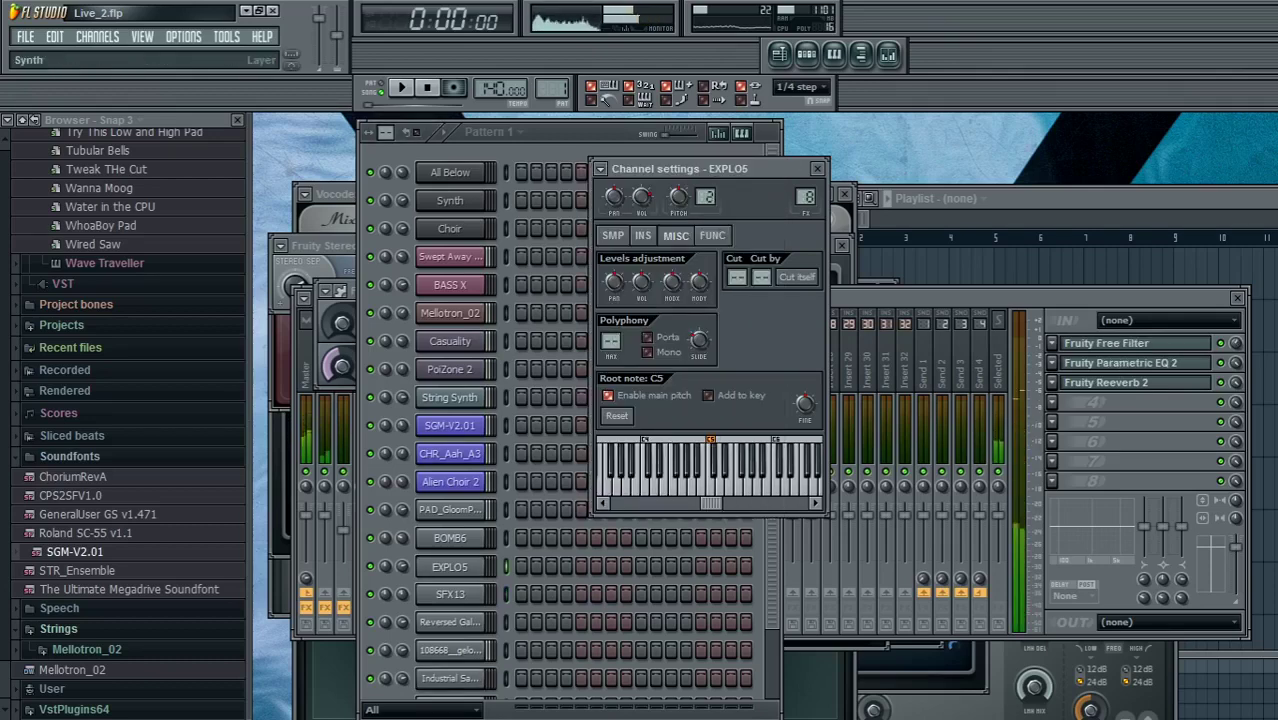
Select the Synth layer channel and play a high phrase on it with G6, D#6 and C6.
left_click(450, 201)
key("t")
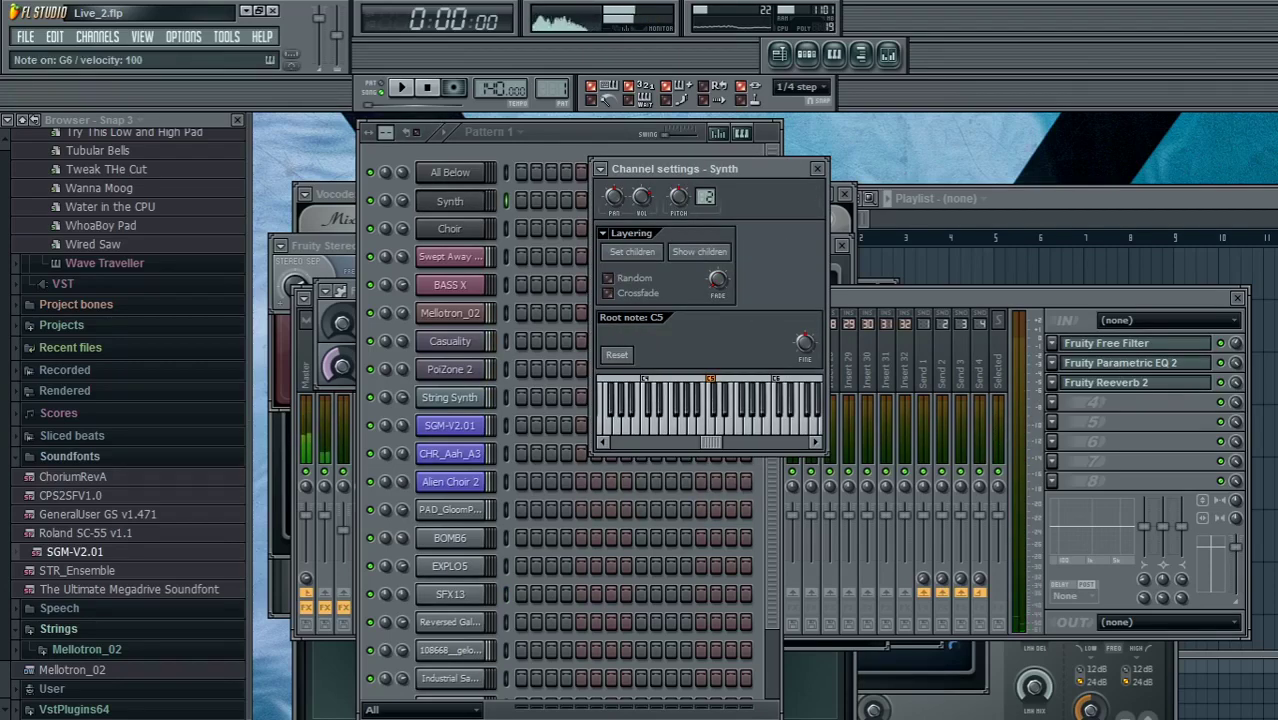
key("3")
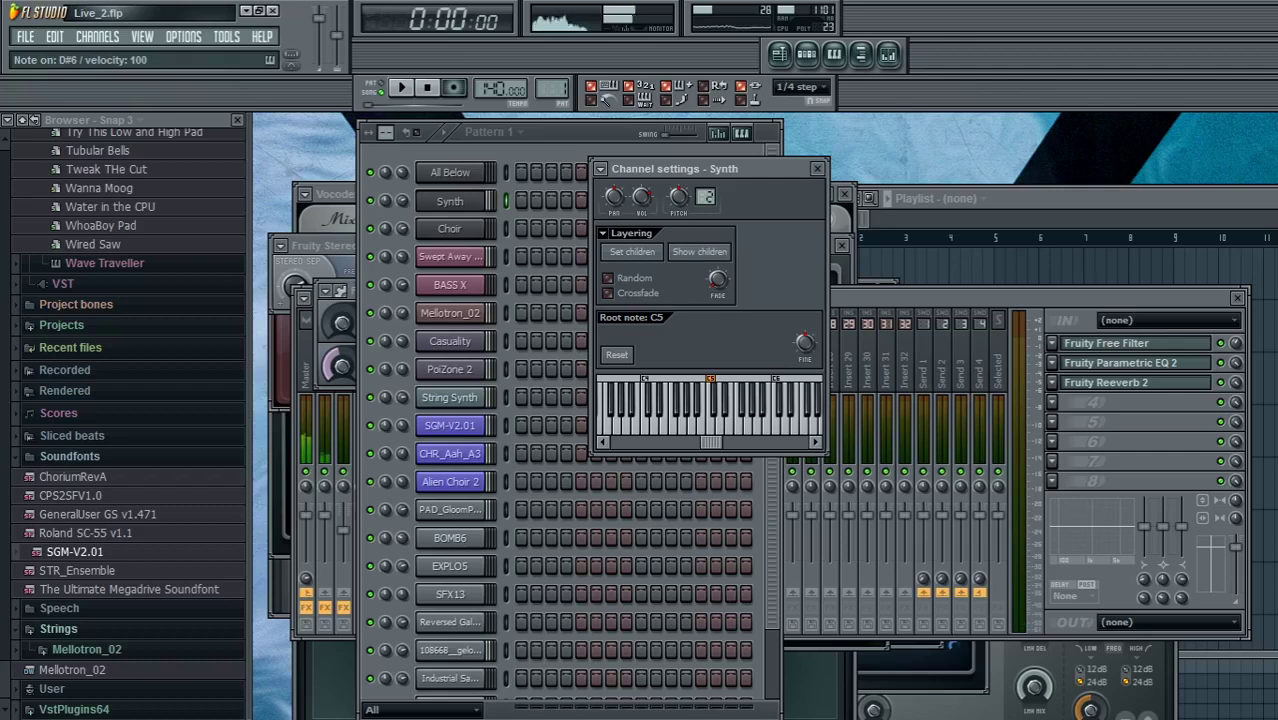
key("r")
key("q")
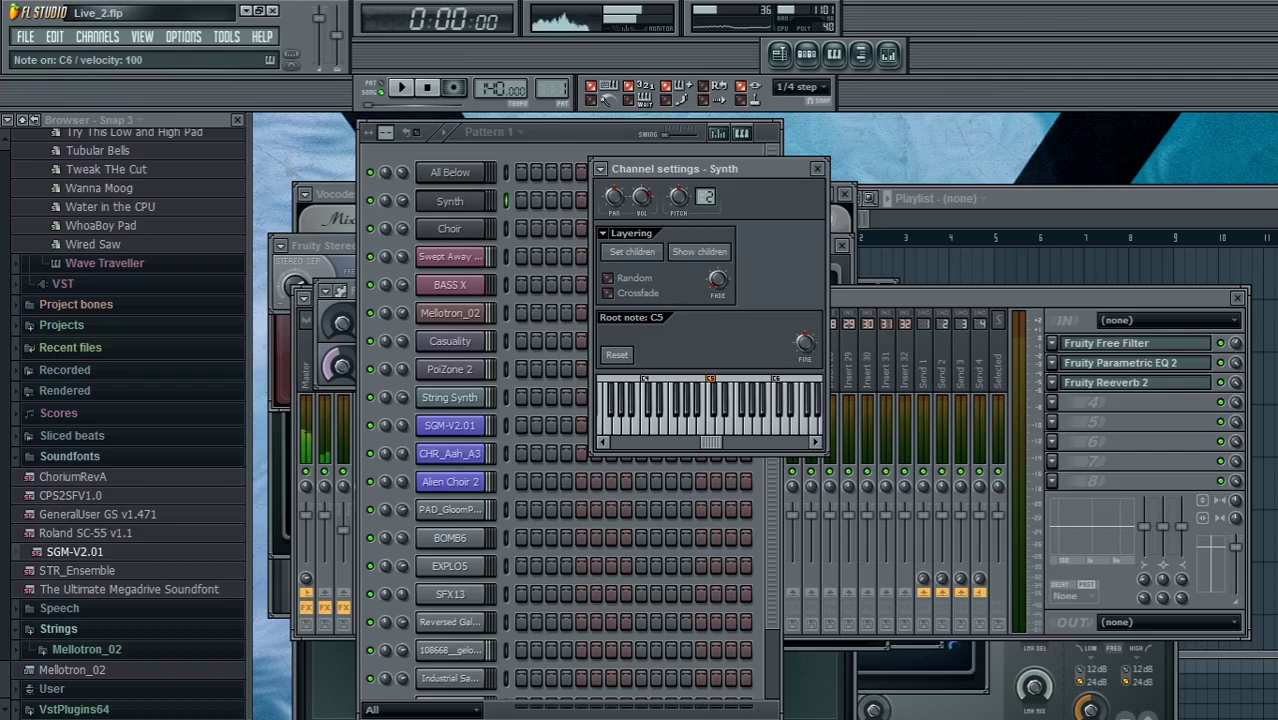
key("v")
key("q")
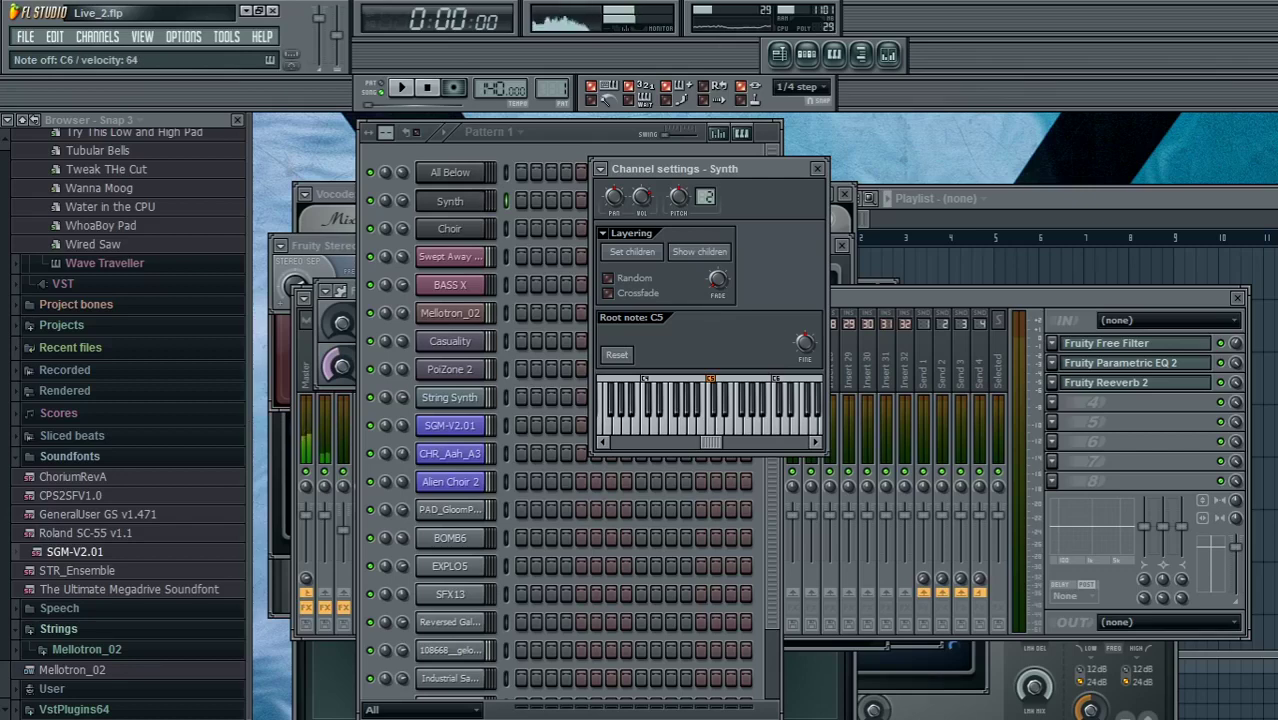
Play a lower Synth phrase with F4 and D#5, ending on C4.
key("z")
key("z")
key("r")
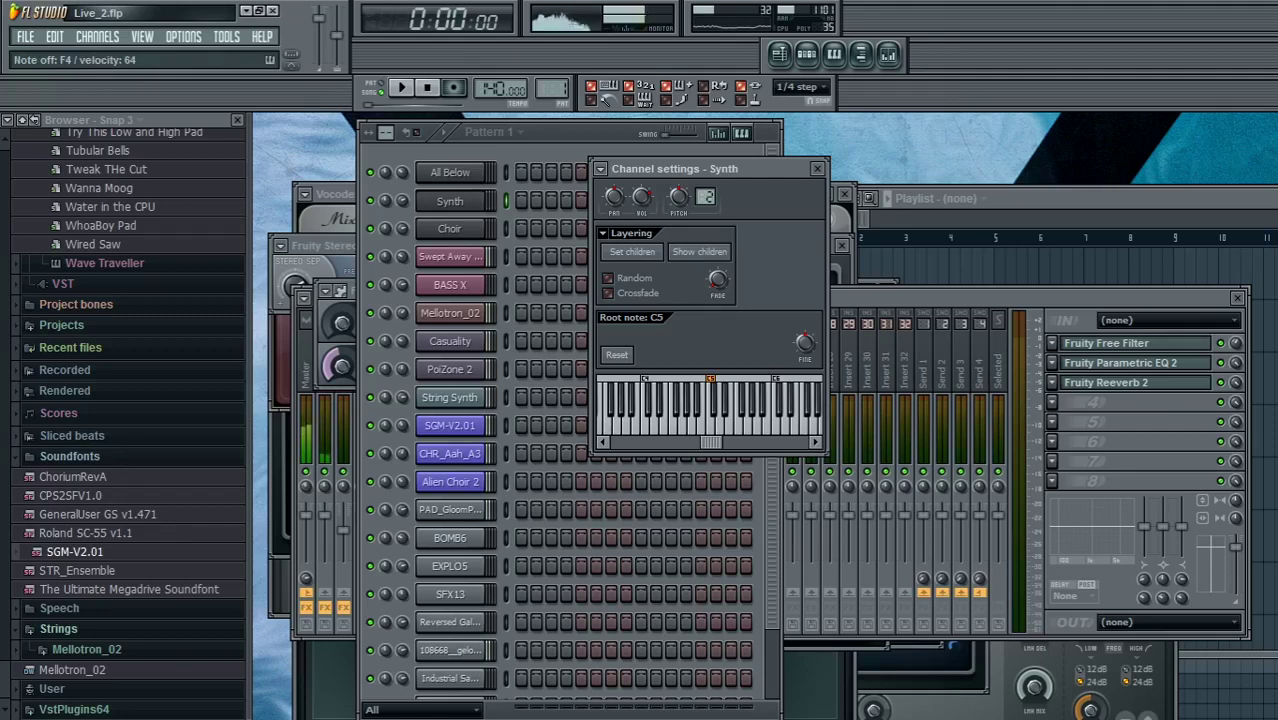
key("3")
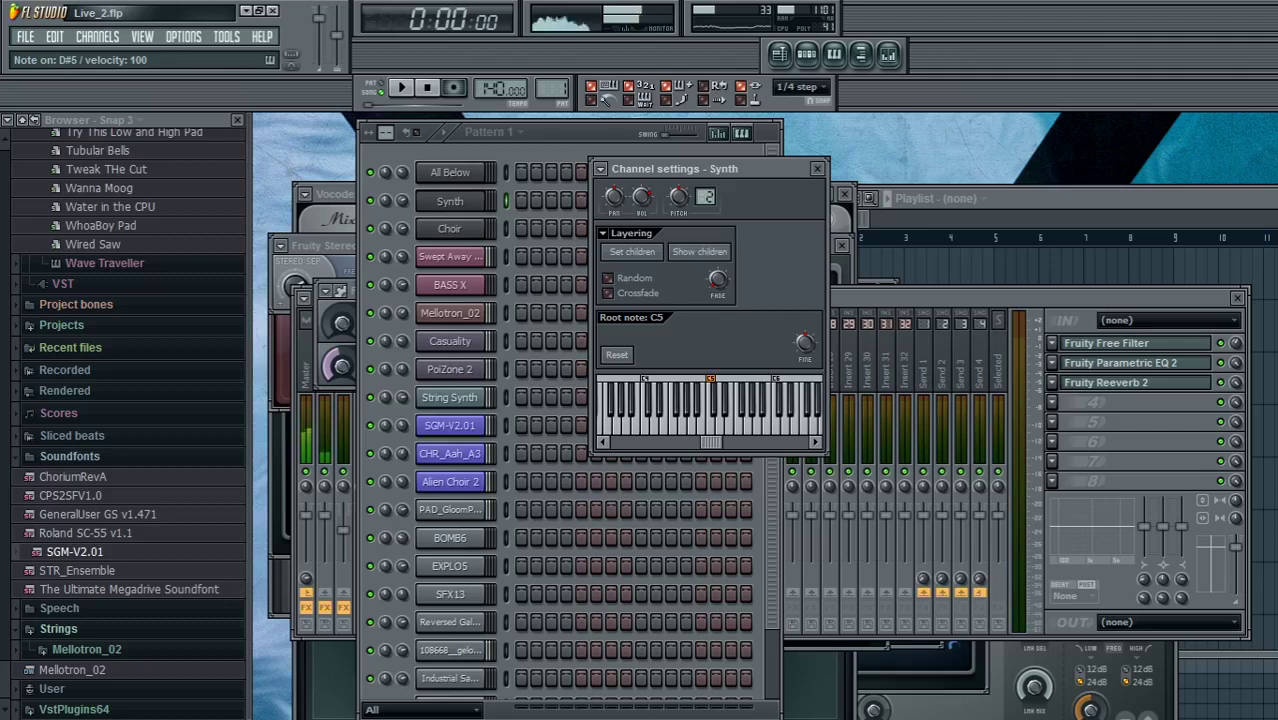
key("z")
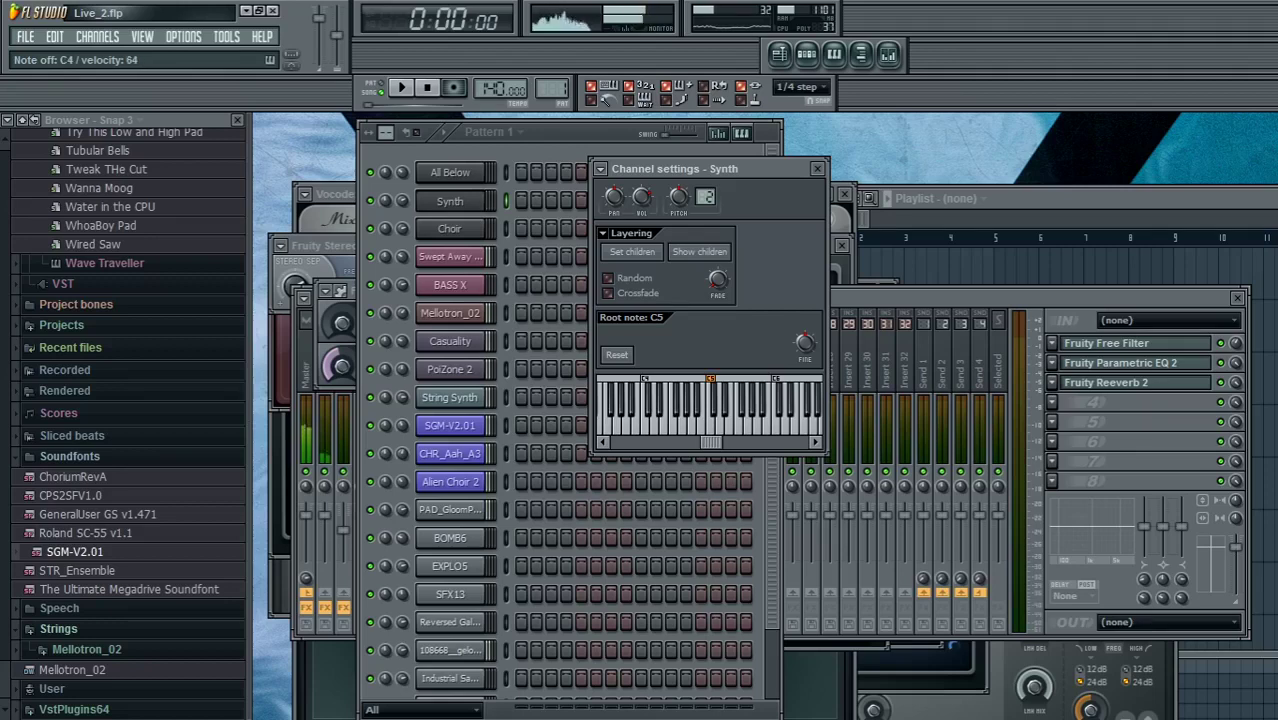
Play a Synth phrase descending from D#6 through G5 to F4, returning up to D#5.
key("0")
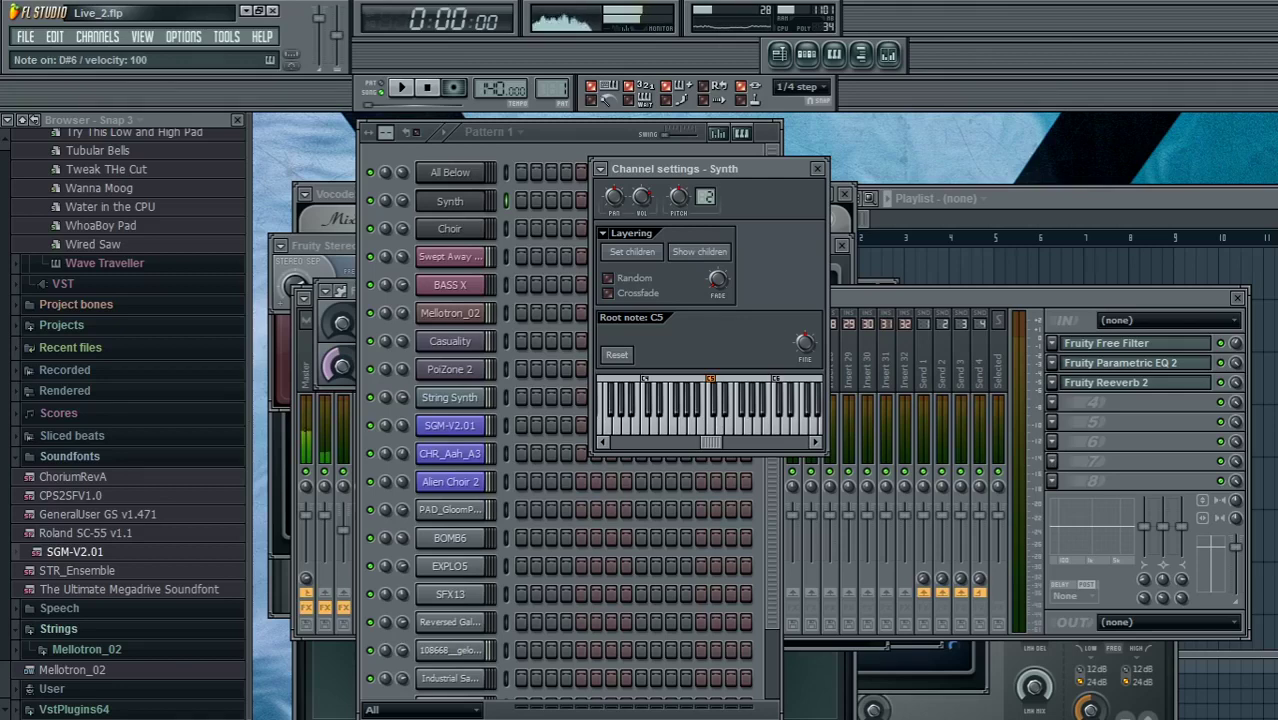
key("t")
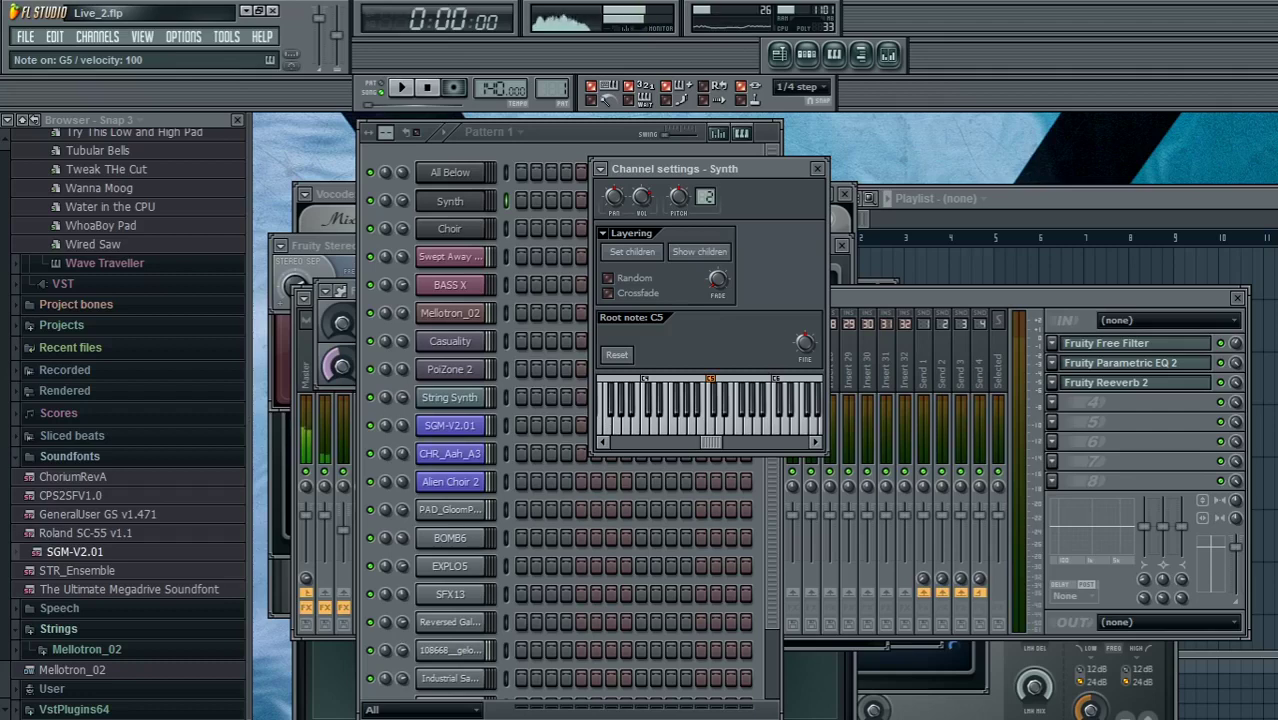
key("z")
key("v")
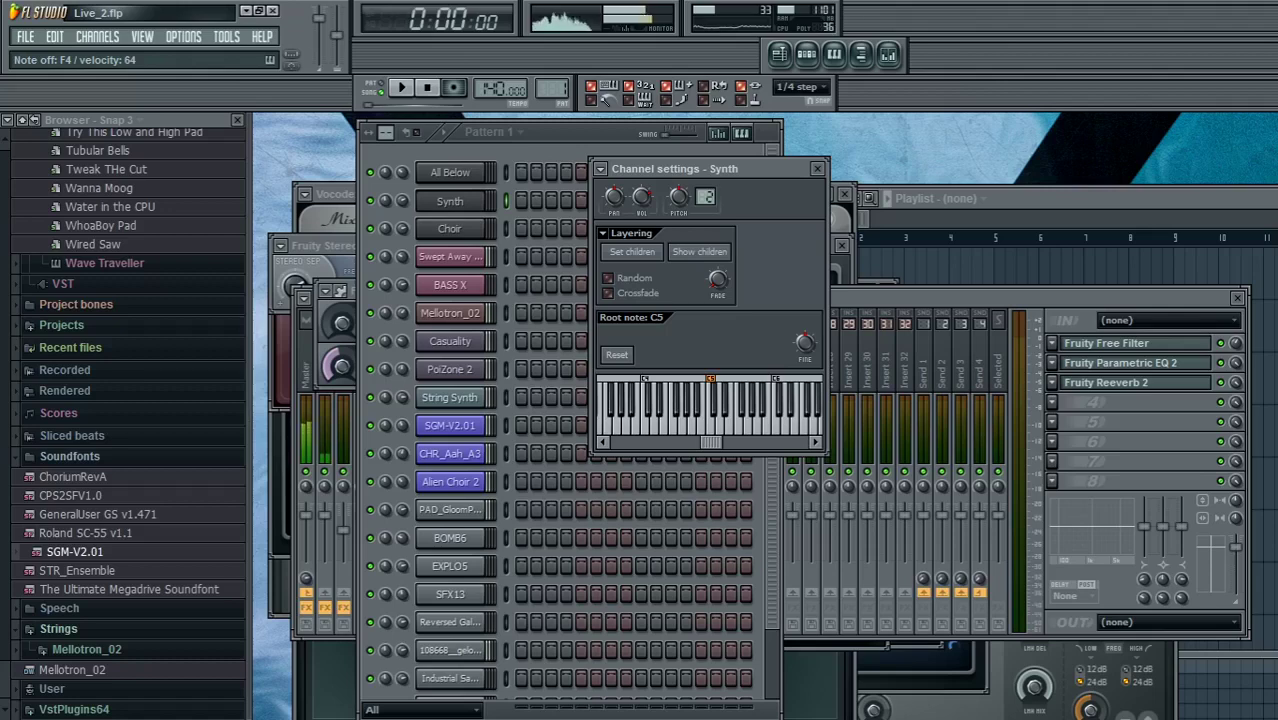
key("h")
key("3")
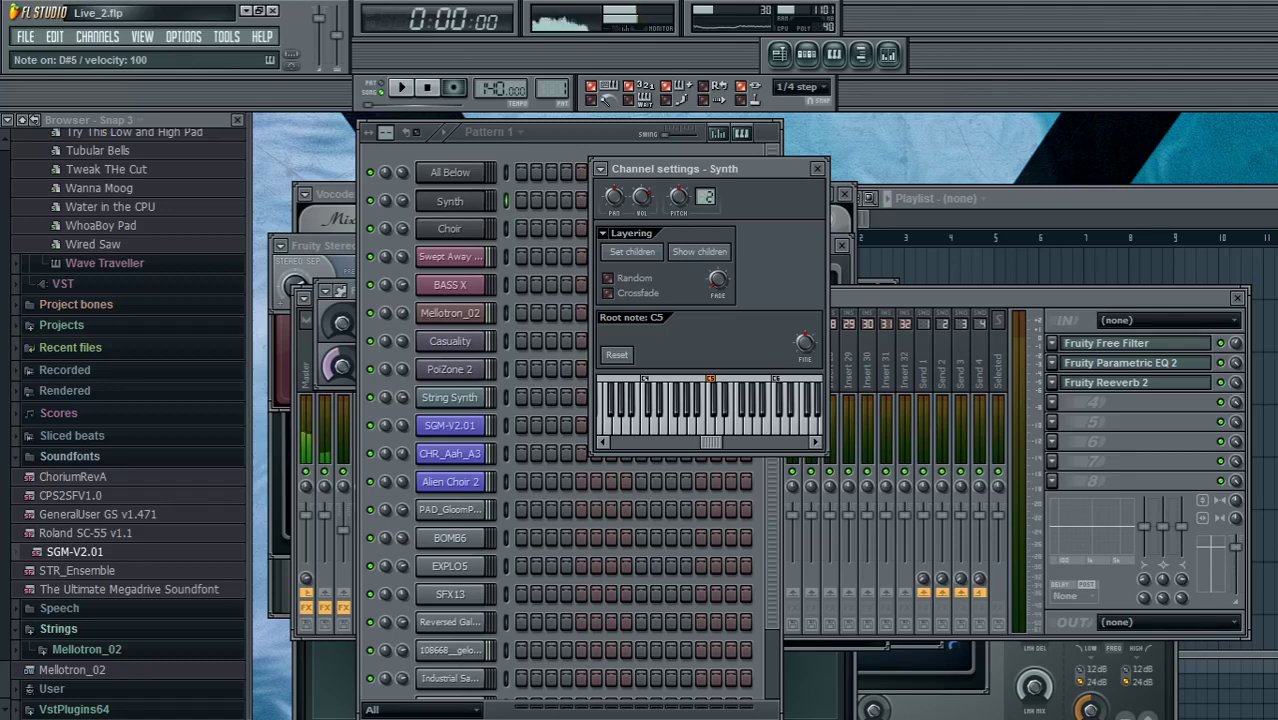
Play a Synth phrase from D#5 through C5 and F5, rising to a repeated D#6.
key("3")
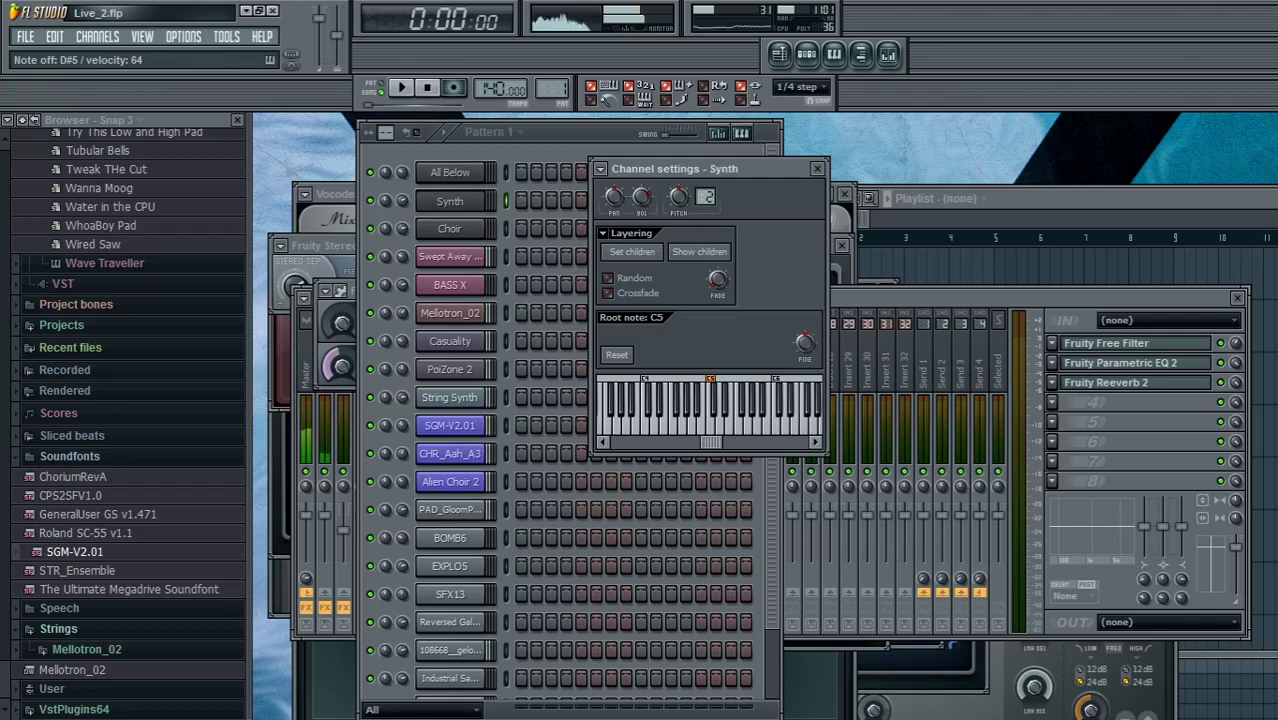
key("r")
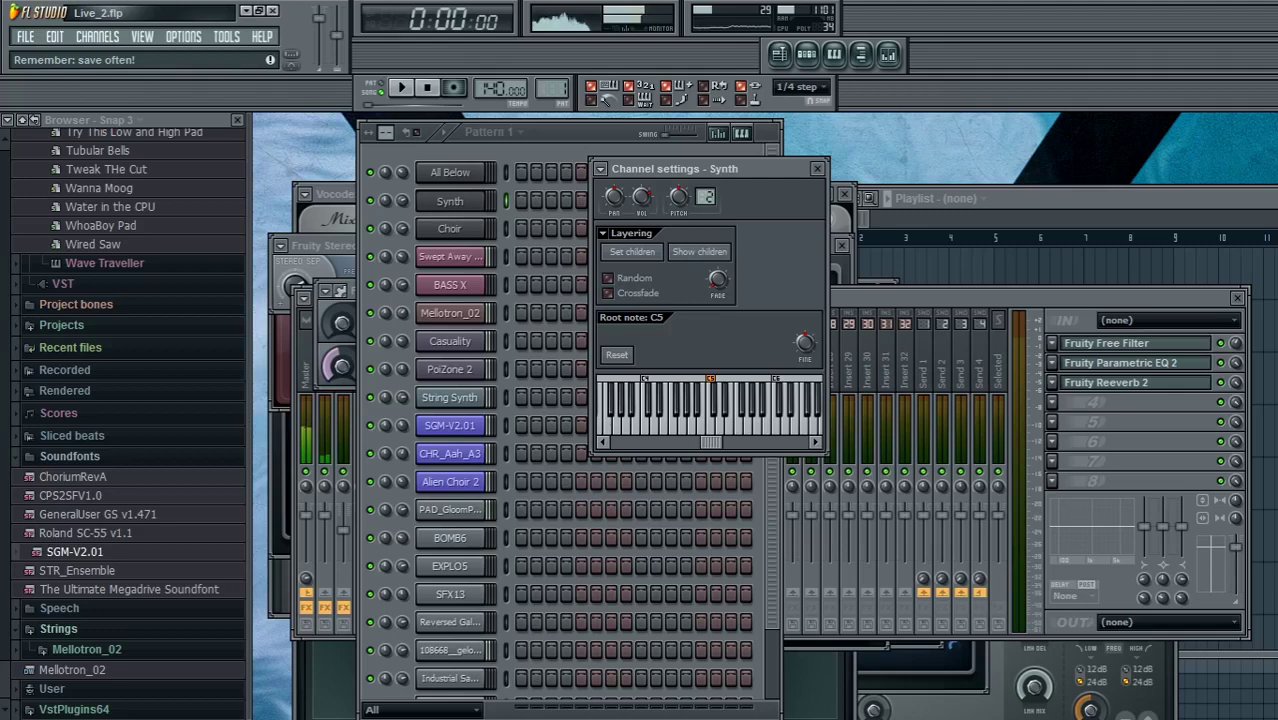
key("q")
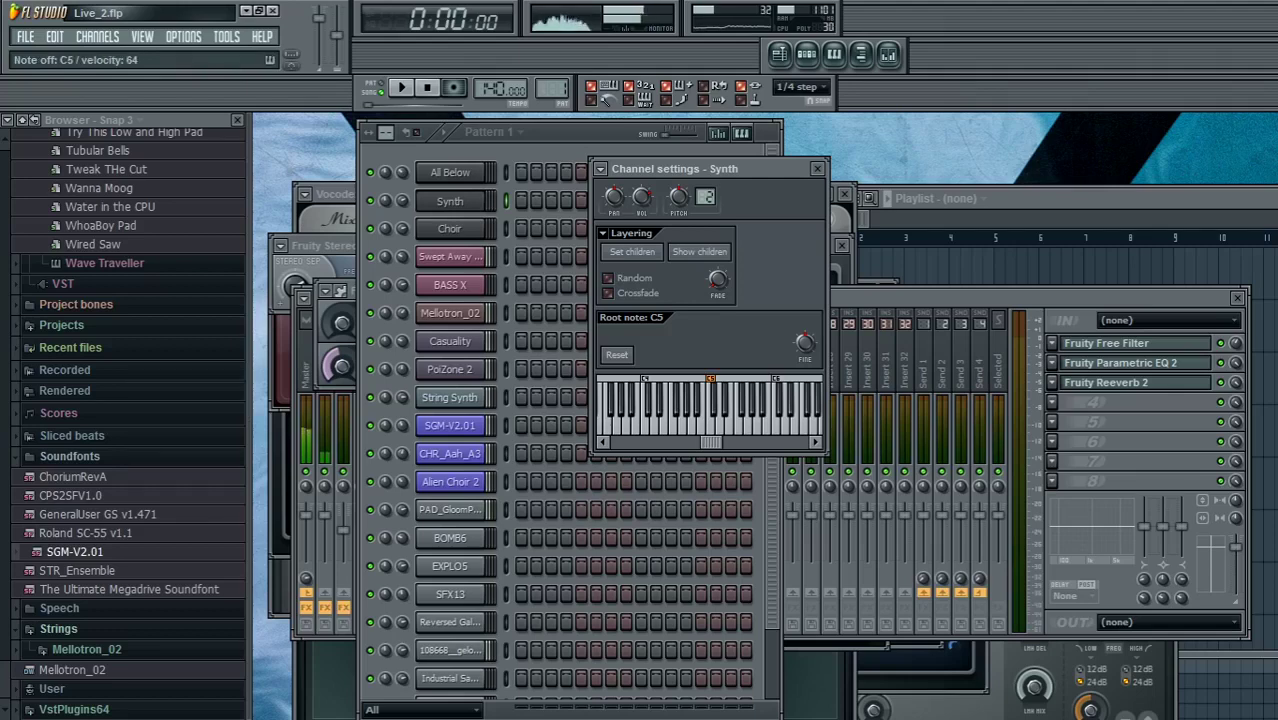
key("x")
key("r")
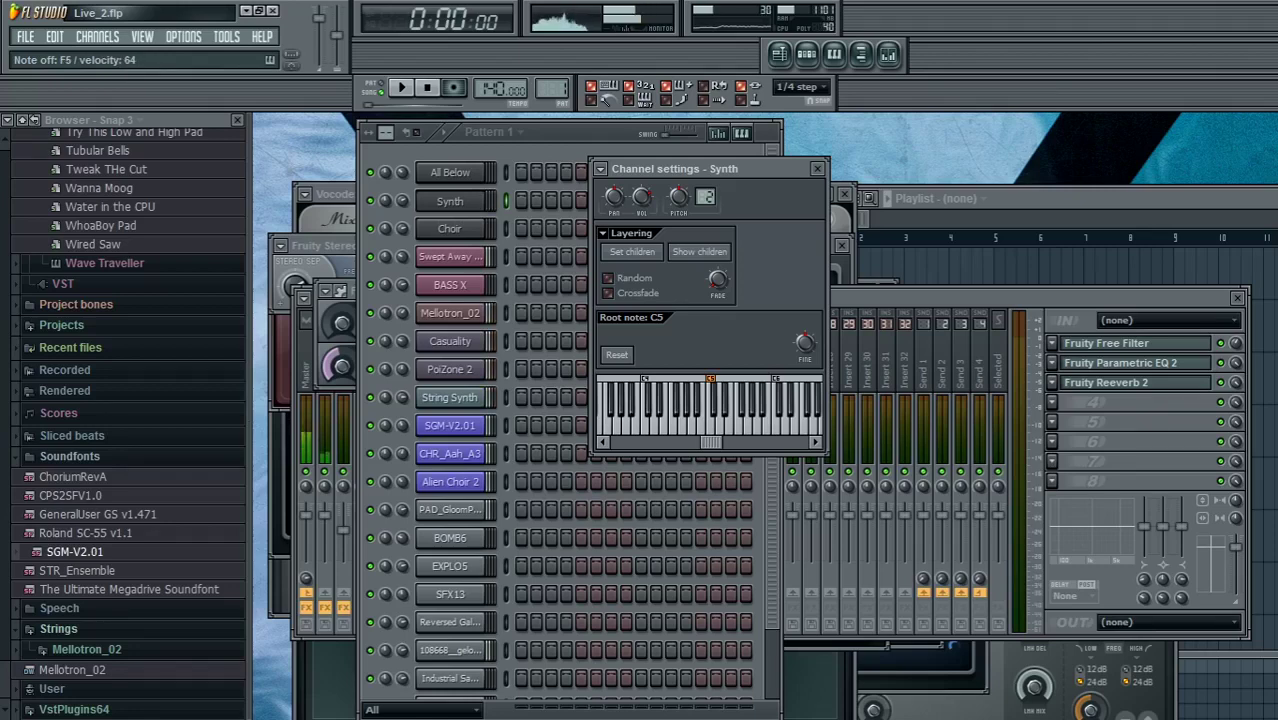
key("0")
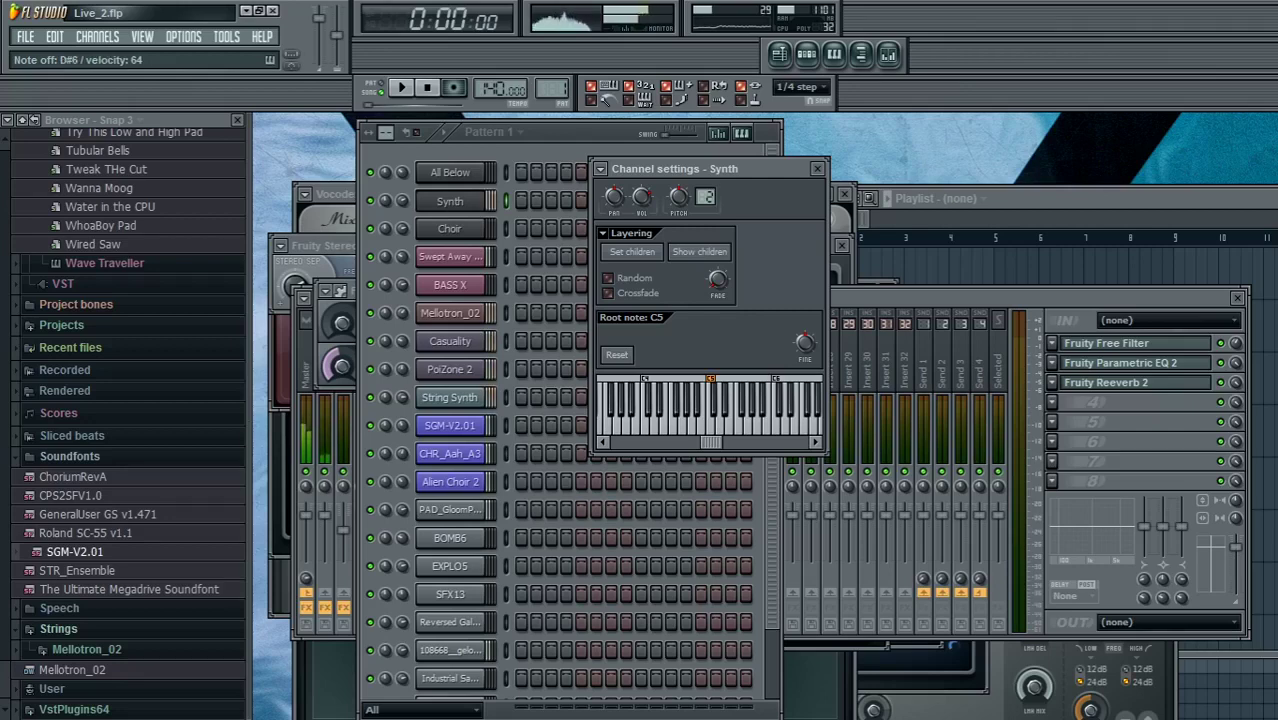
key("0")
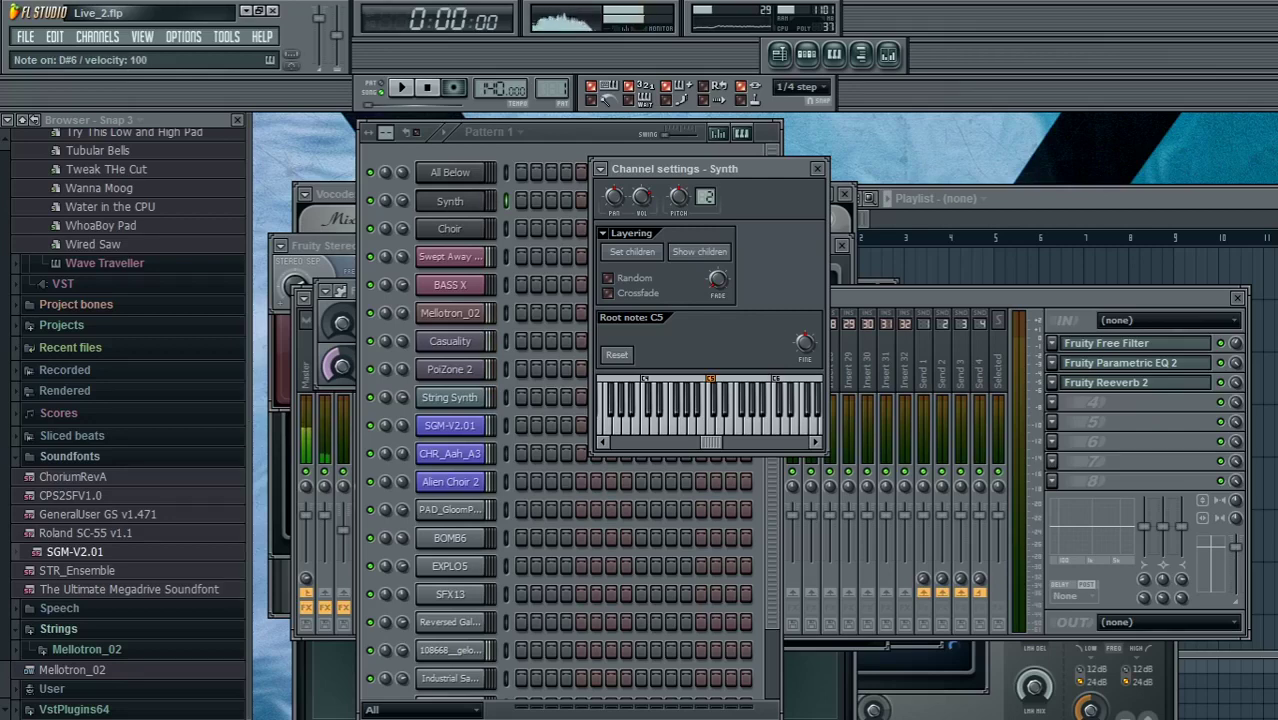
Play a higher Synth phrase reaching F6, moving between A#5 and D#6 and ending on A#5.
key("7")
key("bracketleft")
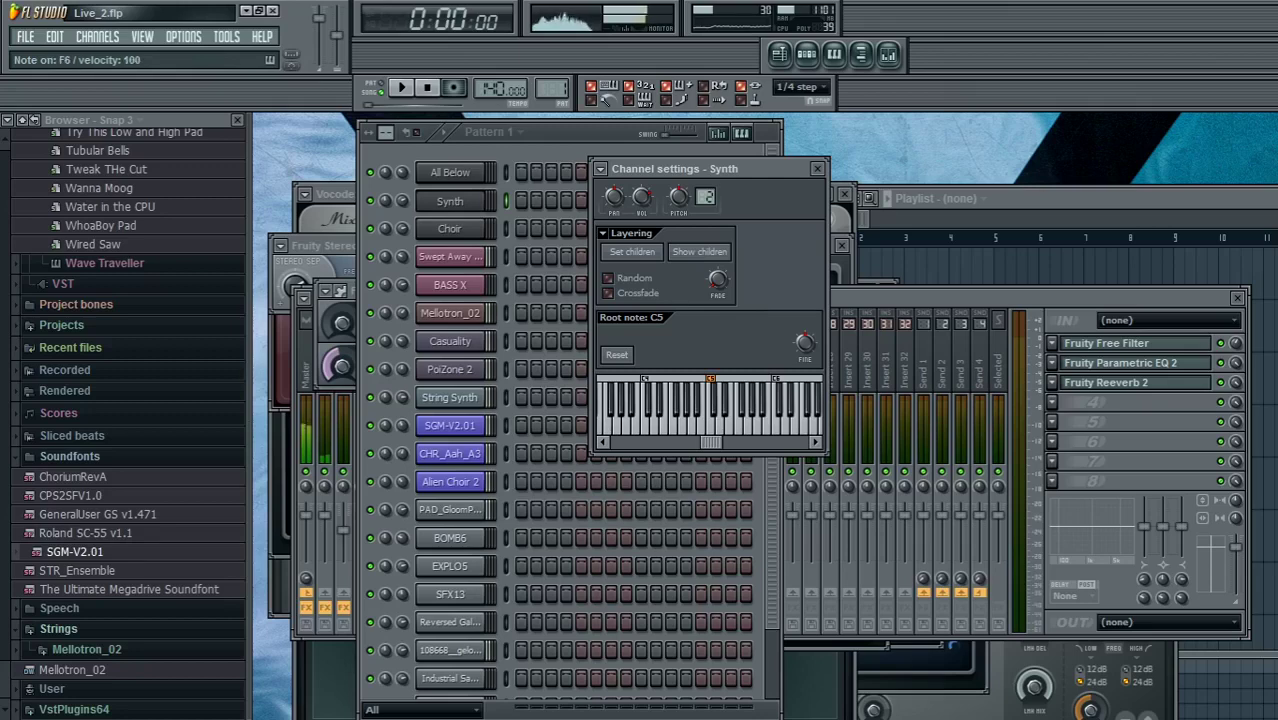
key("y")
key("7")
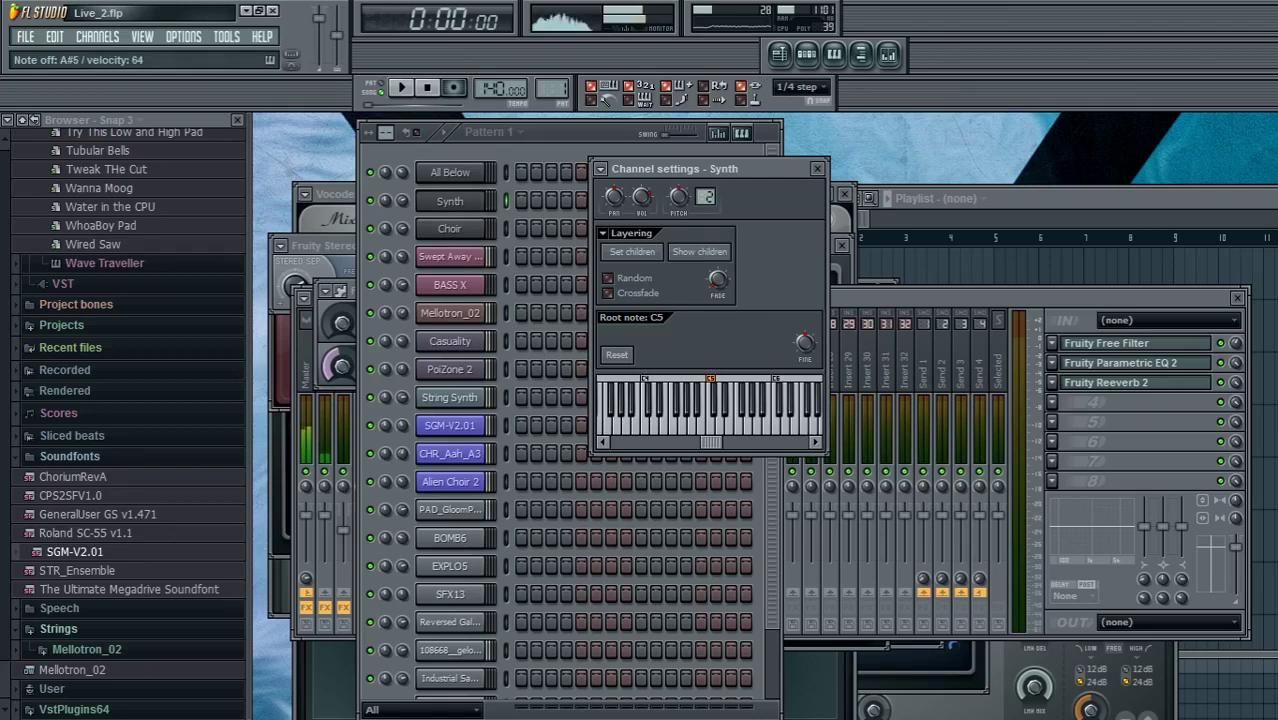
key("o")
key("0")
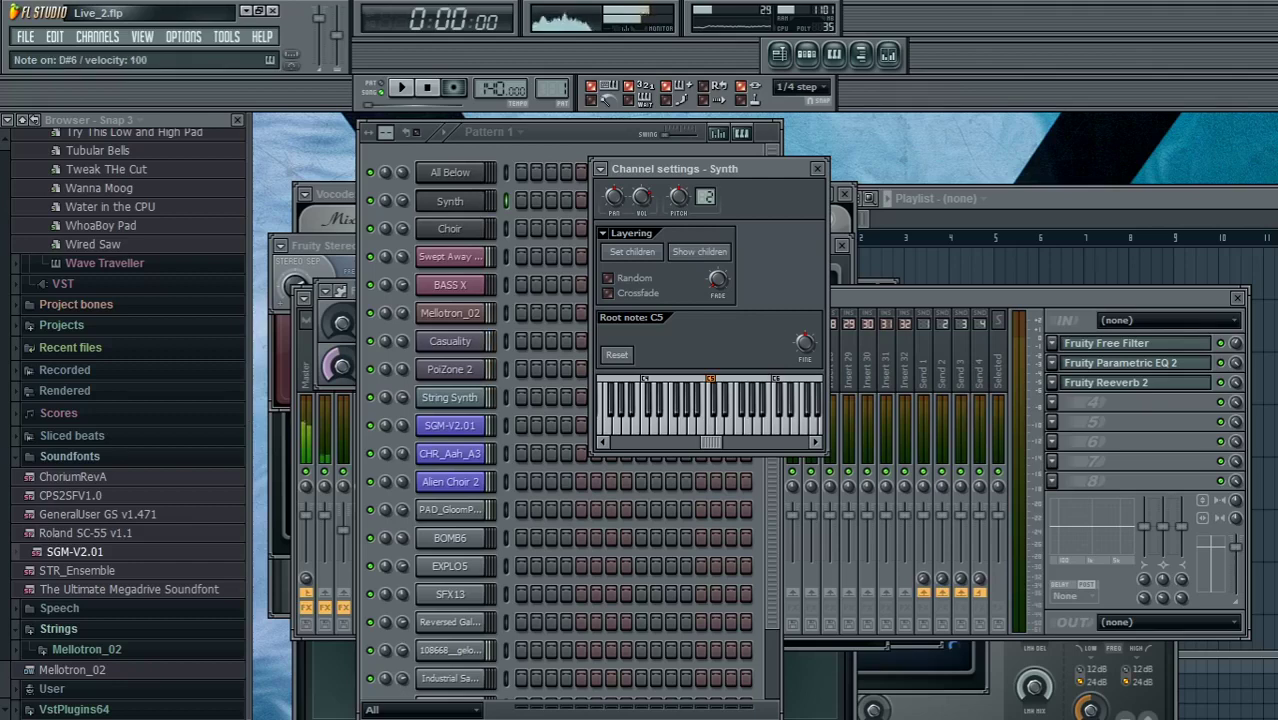
key("7")
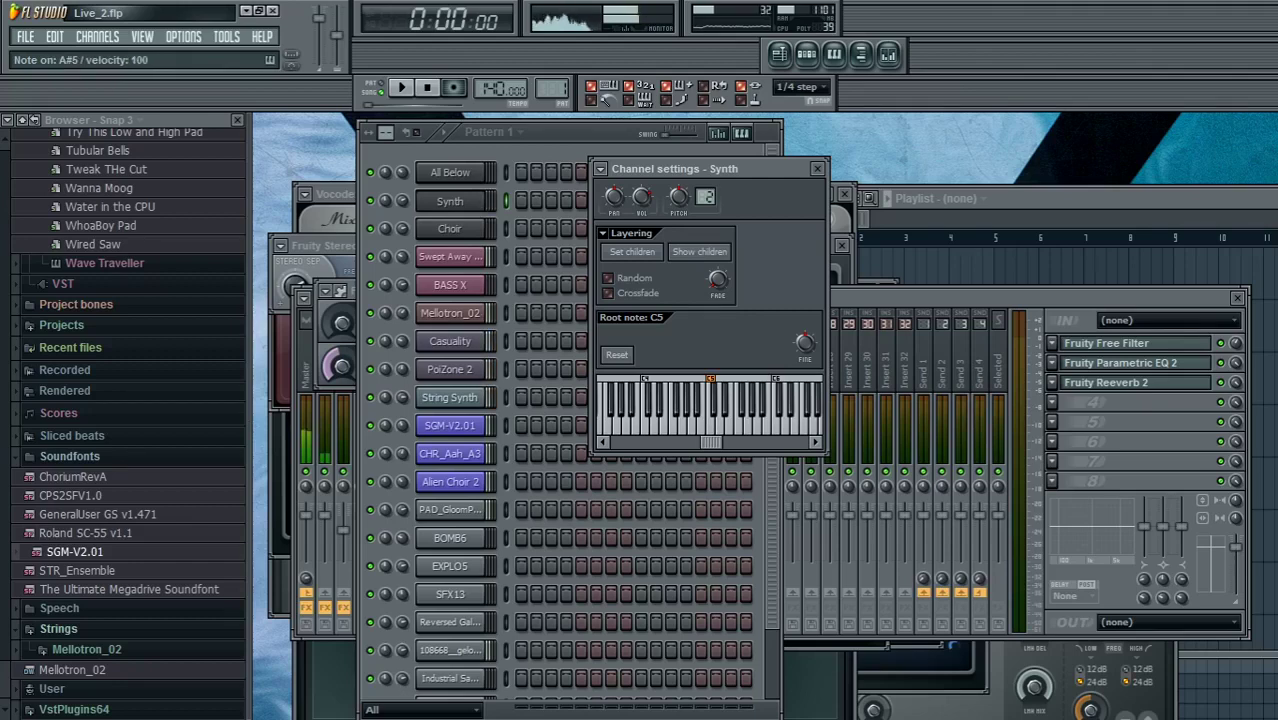
Play a wide-ranging Synth phrase with C4 and F#5, ending on a low D#4.
key("z")
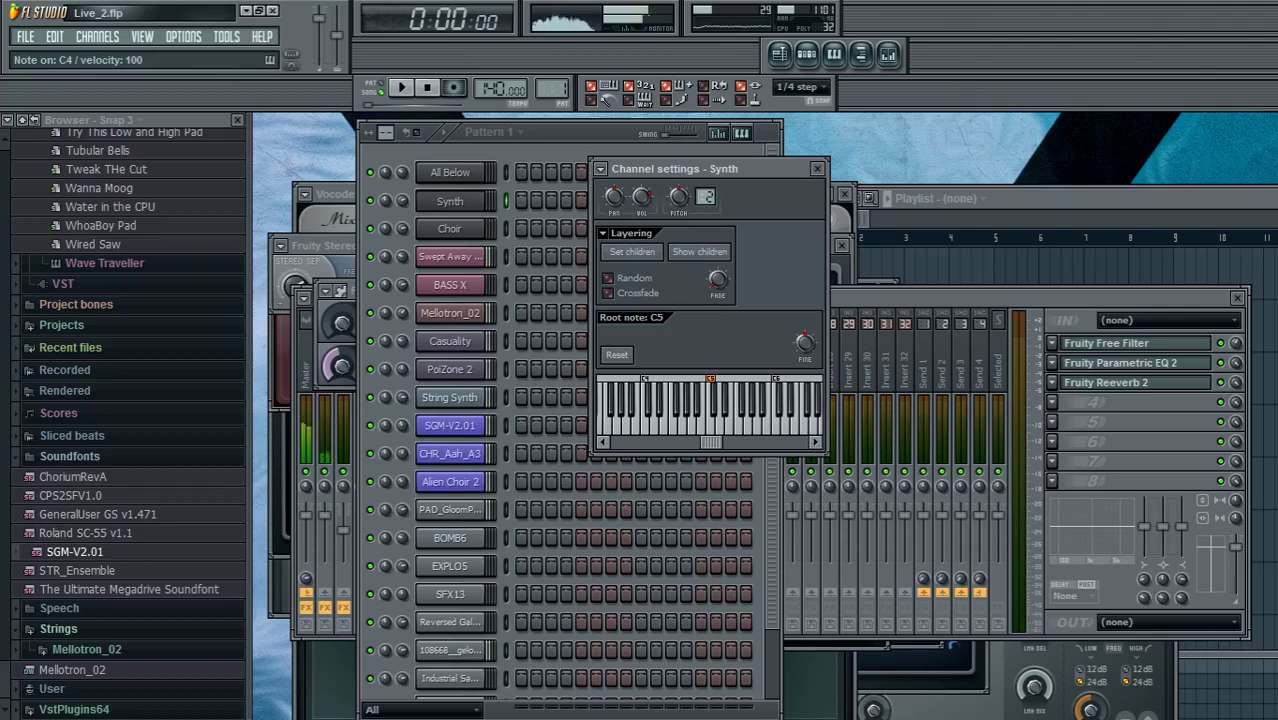
key("o")
key("5")
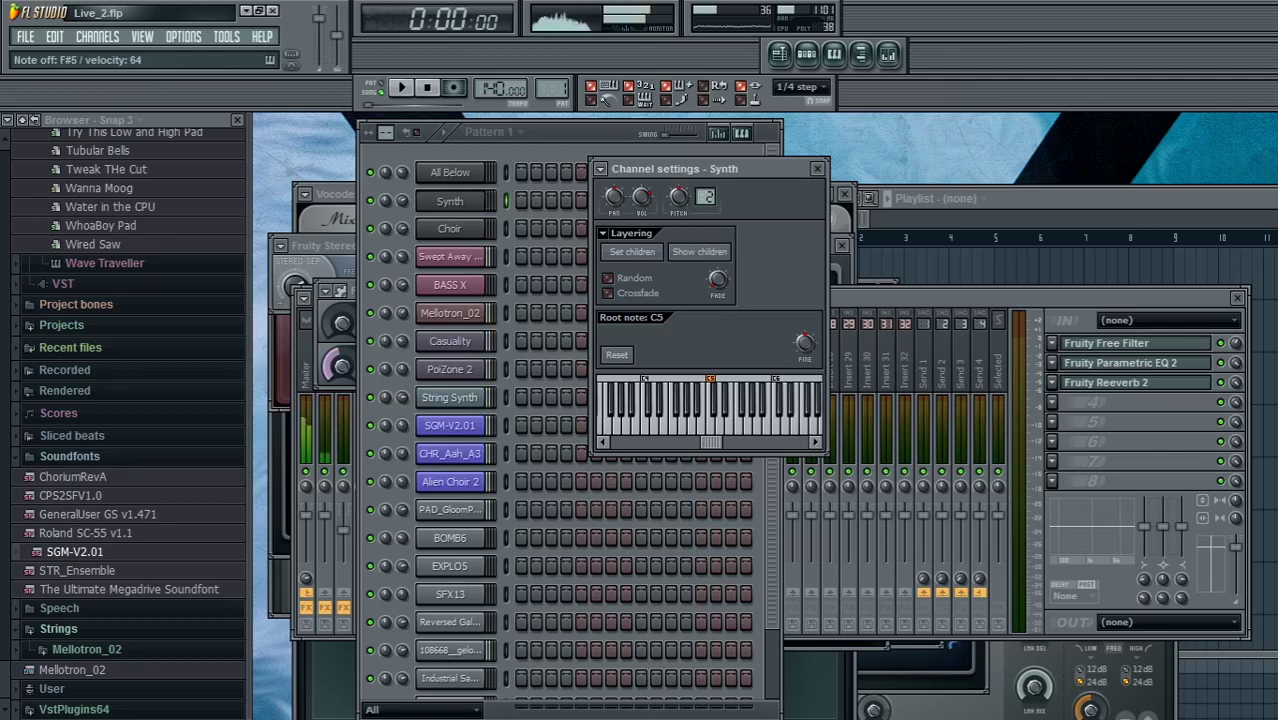
key("q")
key("7")
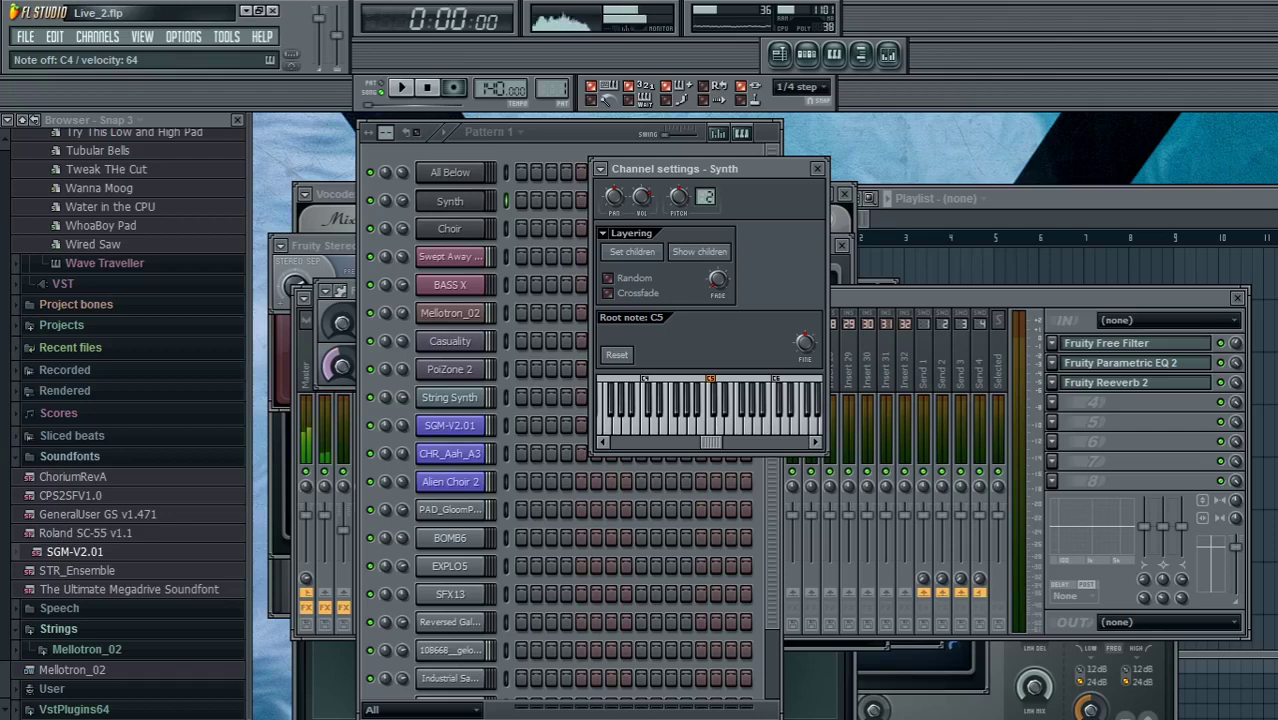
key("h")
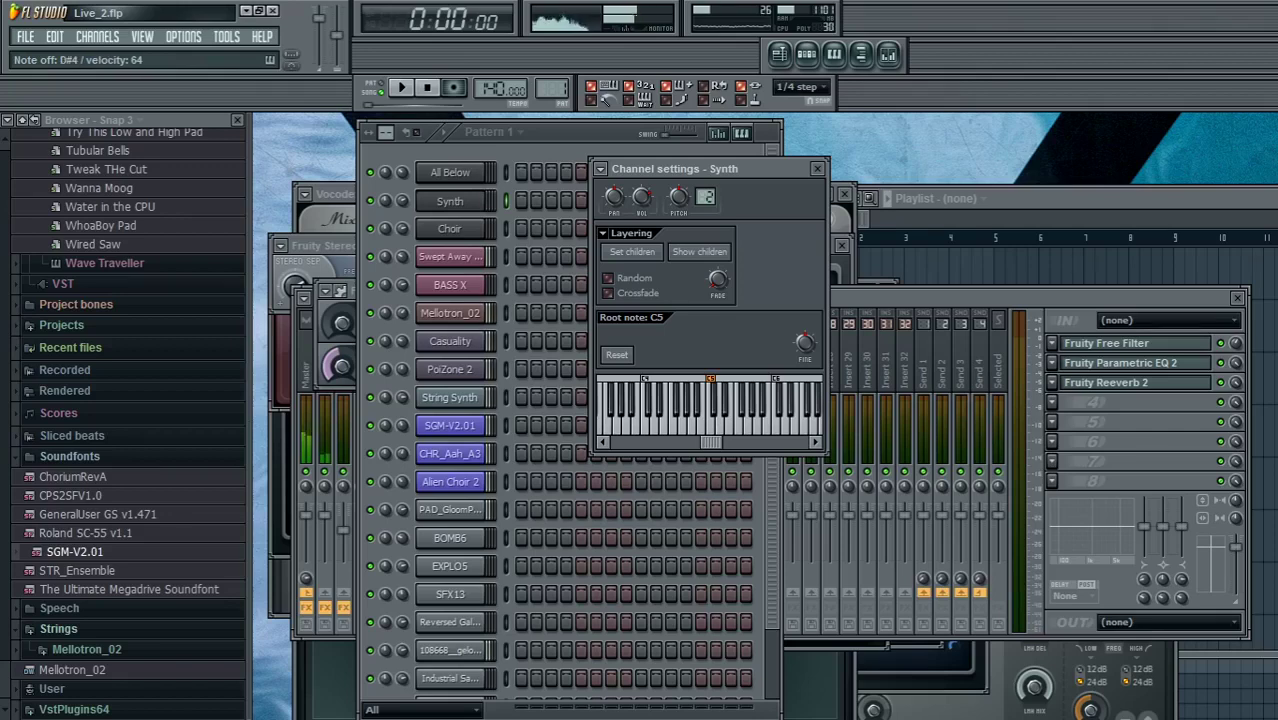
Select the PAD_GloomPrelude channel and play G5 followed by C6 on it.
left_click(450, 510)
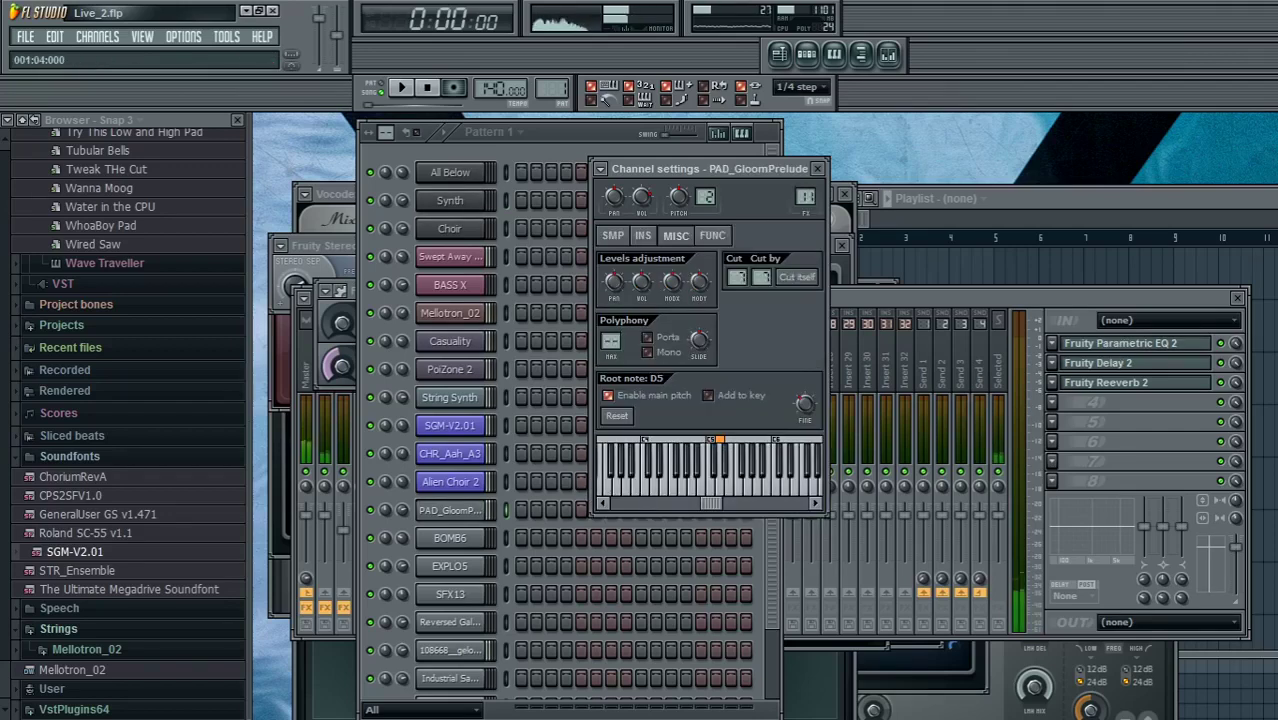
key("t")
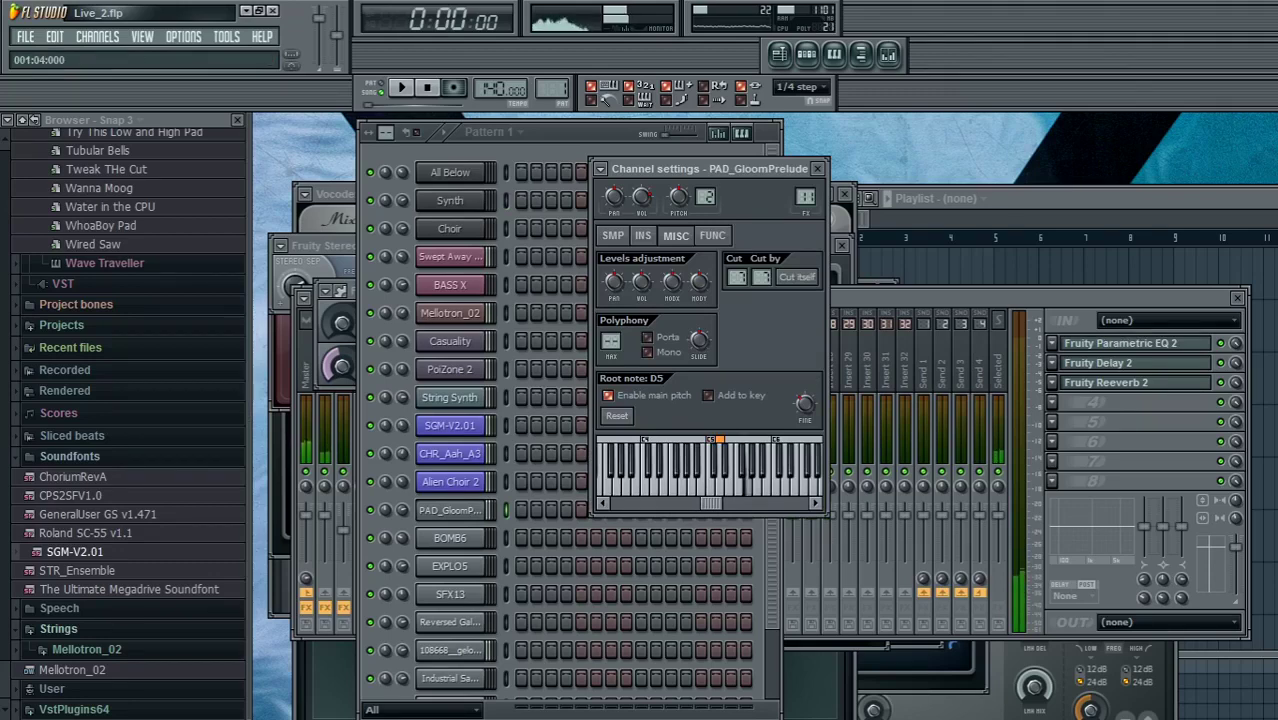
key("i")
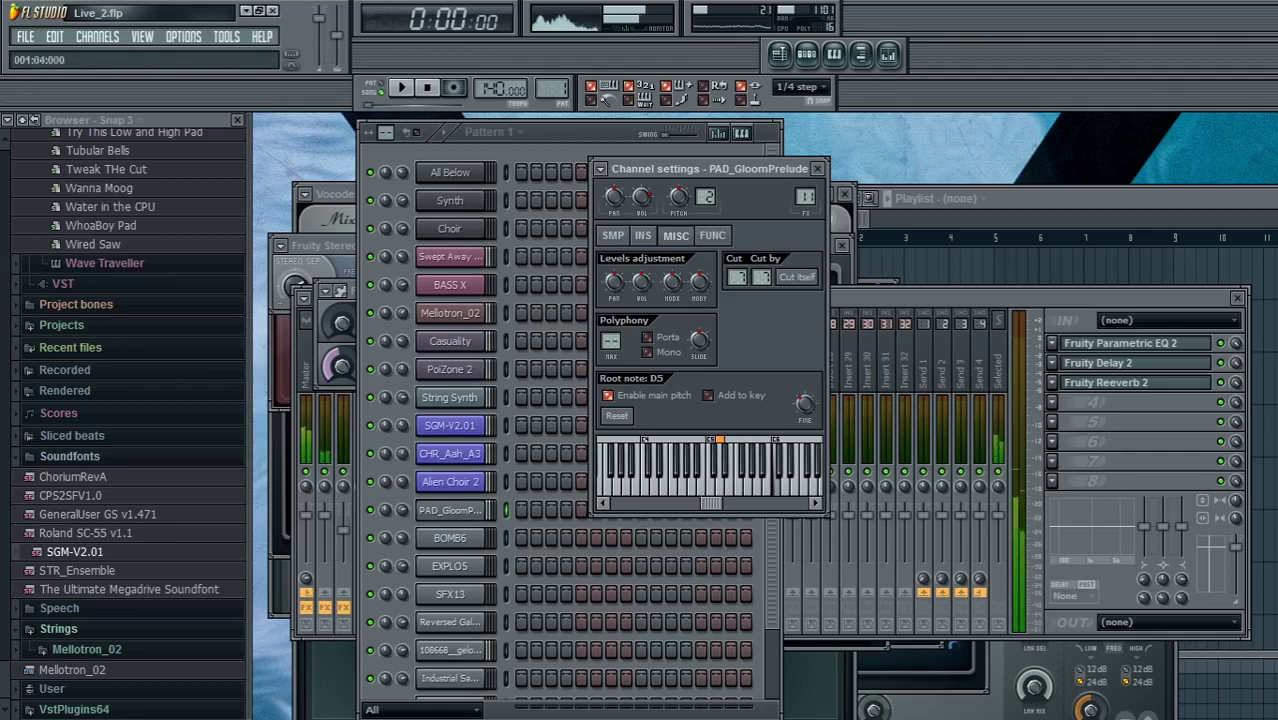
In the PAD_GloomPrelude track's Fruity Parametric EQ 2, move band 5 down to about 500 Hz with less gain and lower the main level.
key("F9")
left_click(1121, 343)
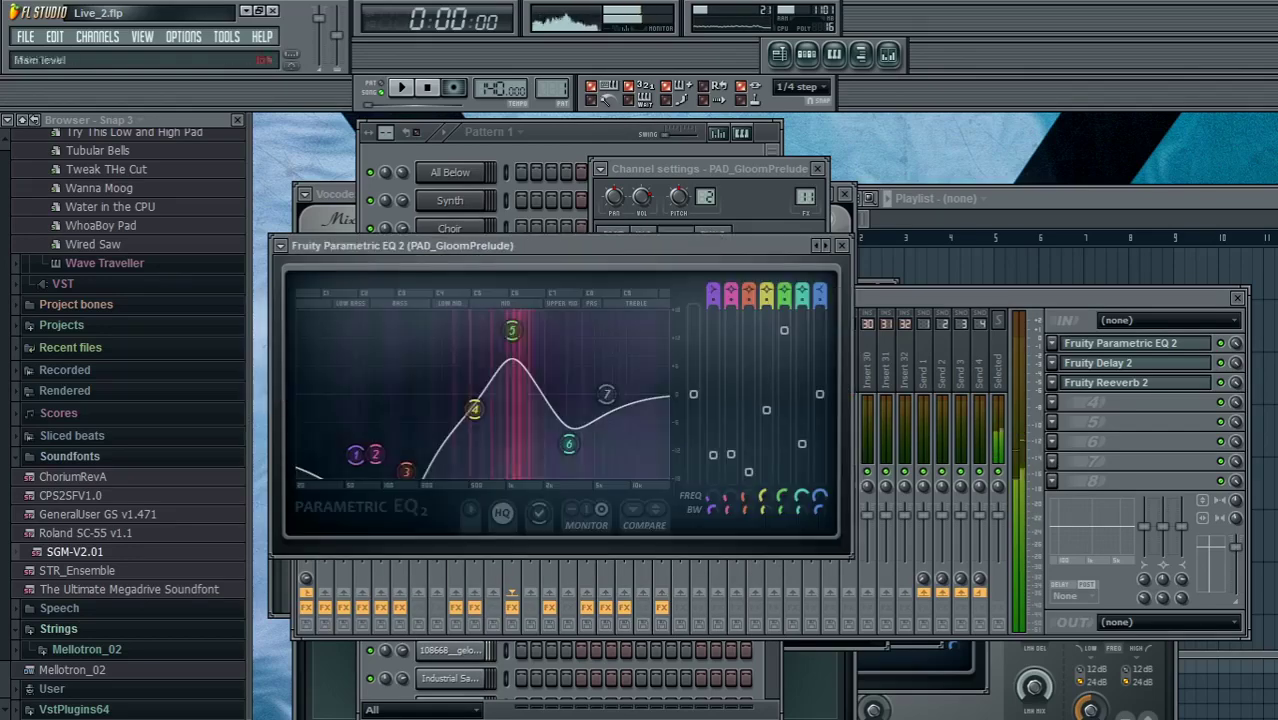
left_click_drag(512, 335, 469, 356)
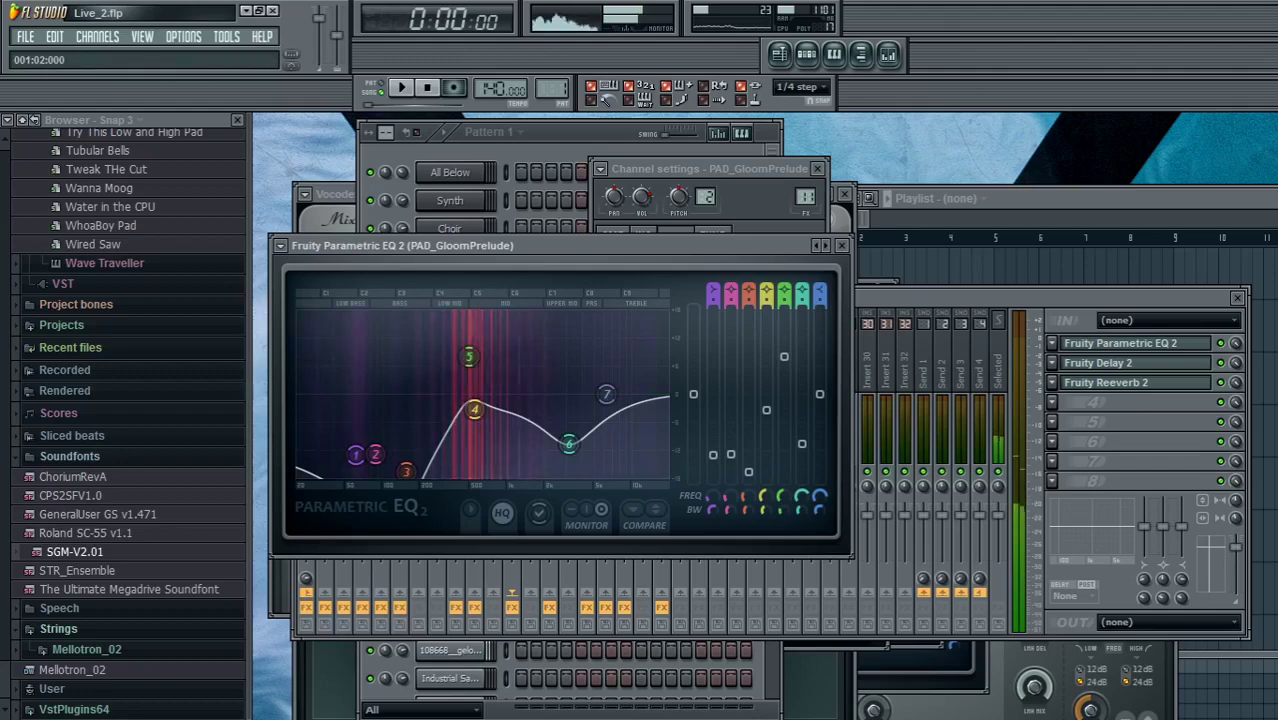
left_click_drag(693, 394, 693, 421)
Select the Choir layer channel and play sustained notes on it, including G5.
left_click(550, 133)
left_click(450, 229)
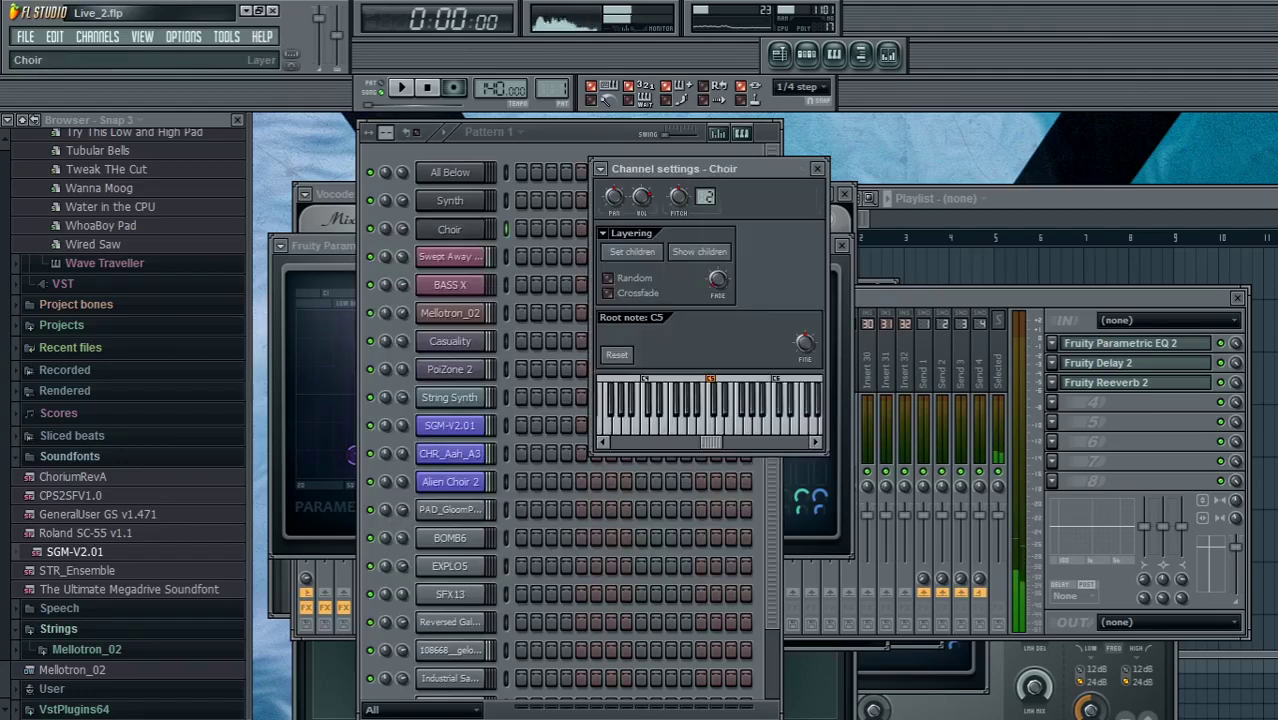
key("z")
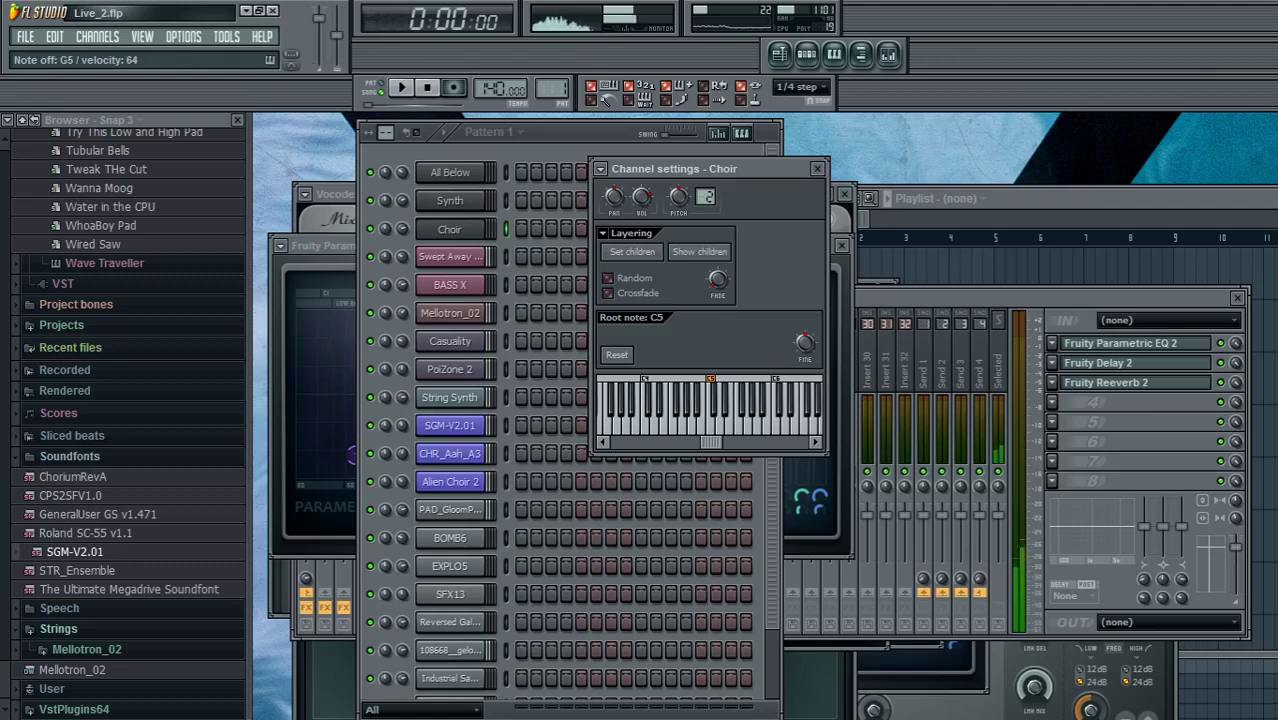
key("b")
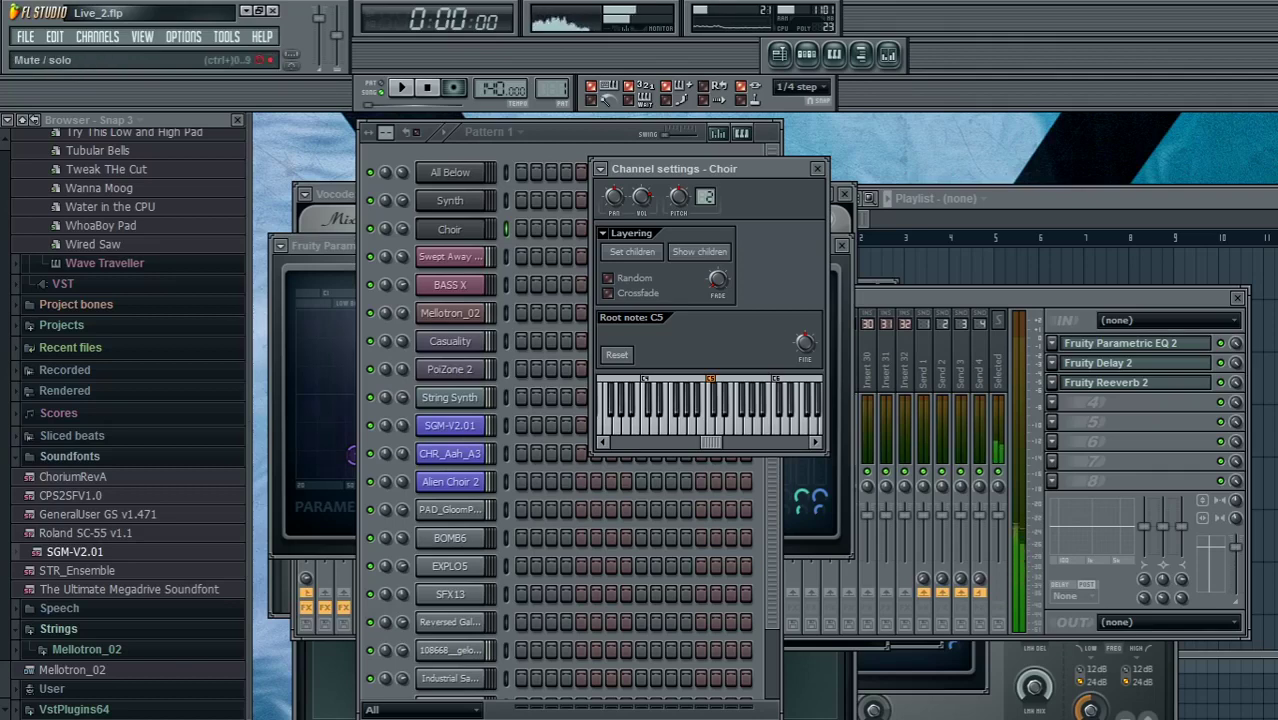
Set the CHR_Aah_A3 channel volume to 16% and mute the PoiZone 2 channel.
left_click(402, 454)
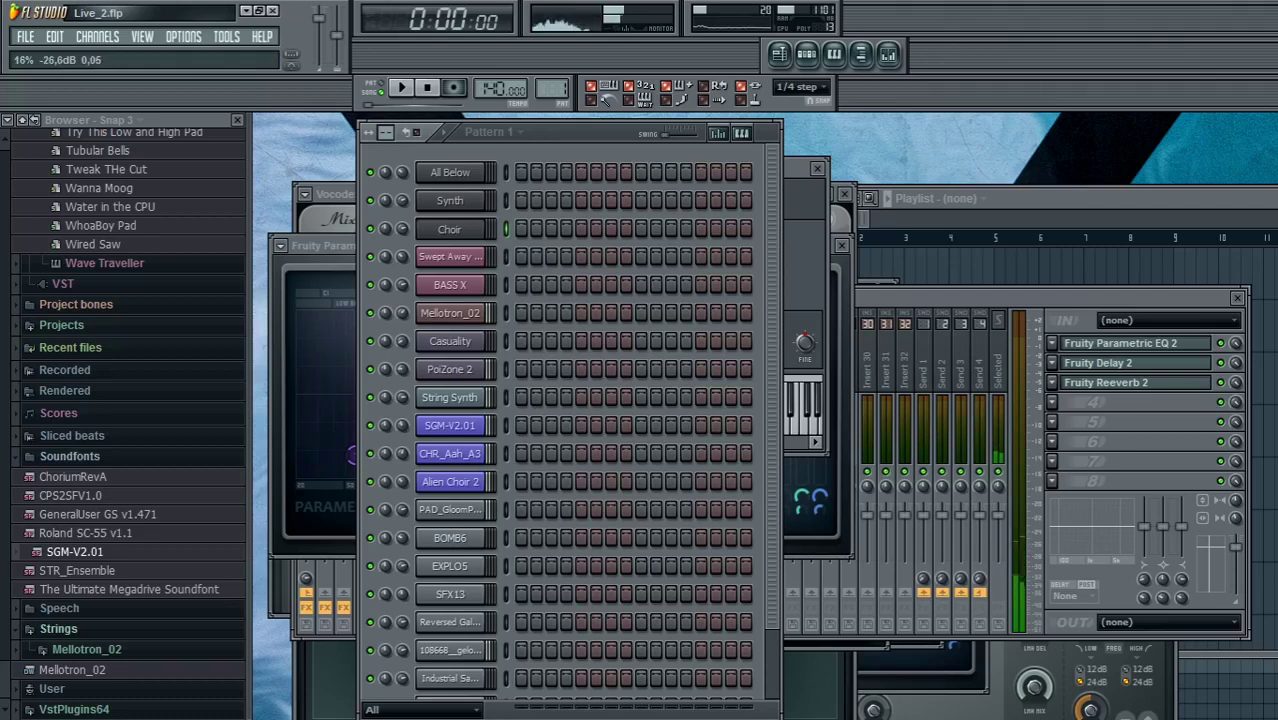
left_click(370, 369)
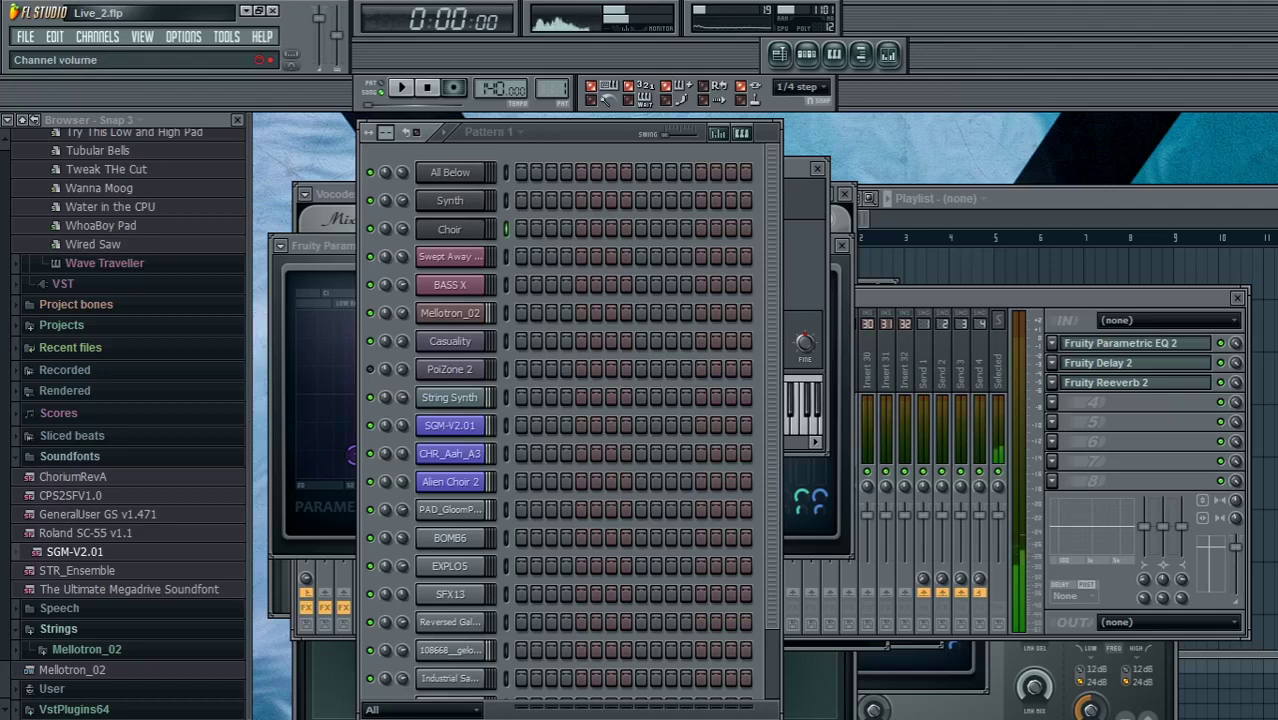
Turn down the String Synth channel volume and select the Mellotron_02 channel.
left_click_drag(402, 397, 402, 419)
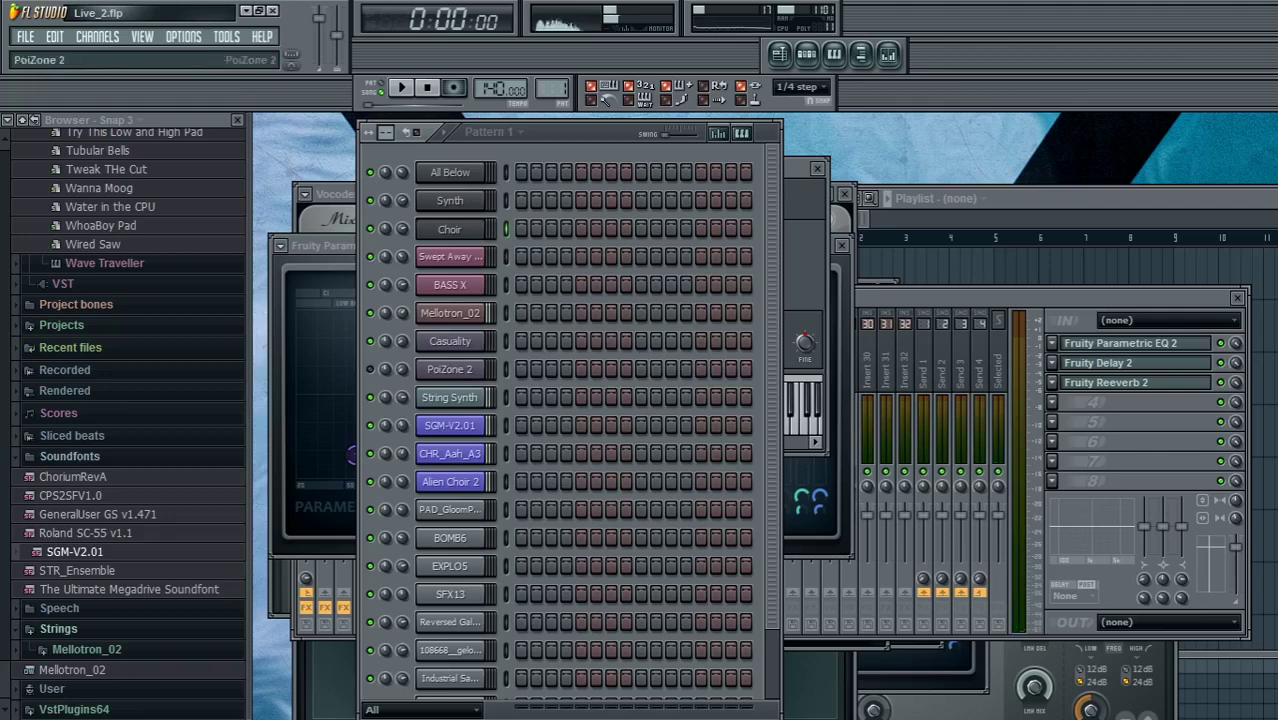
left_click(450, 314)
left_click(364, 345)
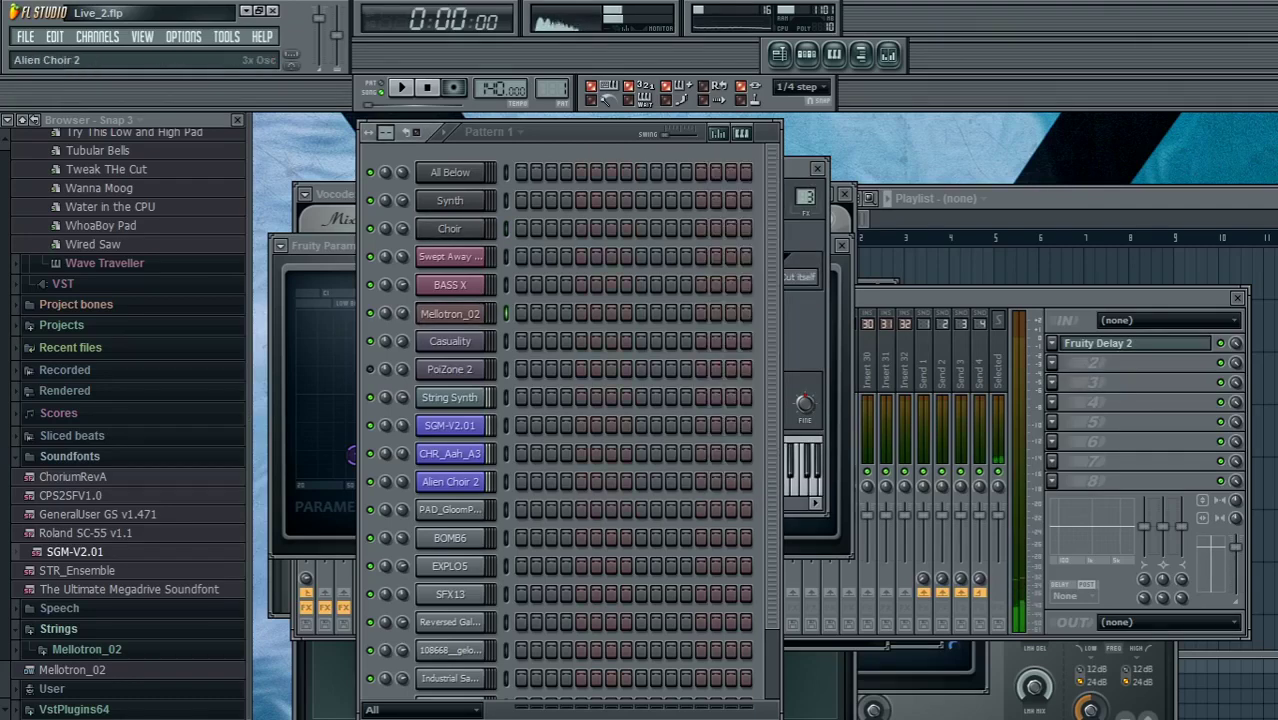
Select the String Synth channel and sweep its pitch down to -127 cents, then back up.
left_click(450, 397)
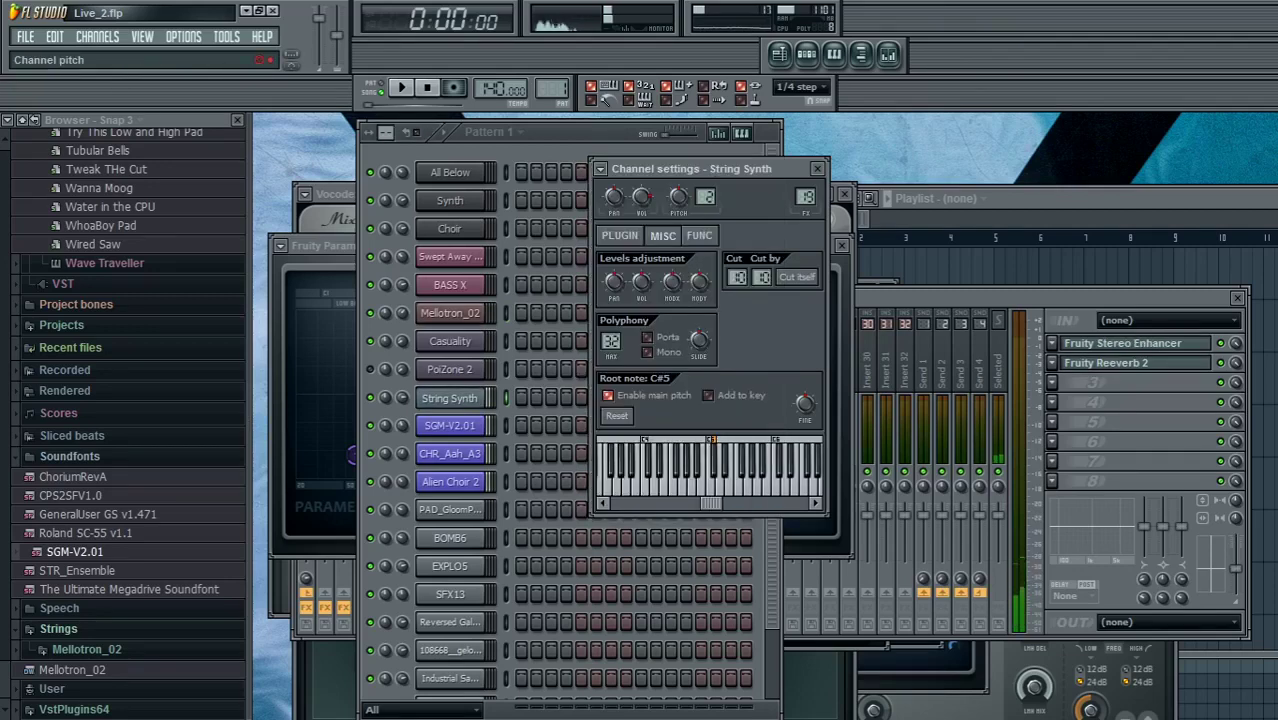
left_click_drag(679, 197, 679, 206)
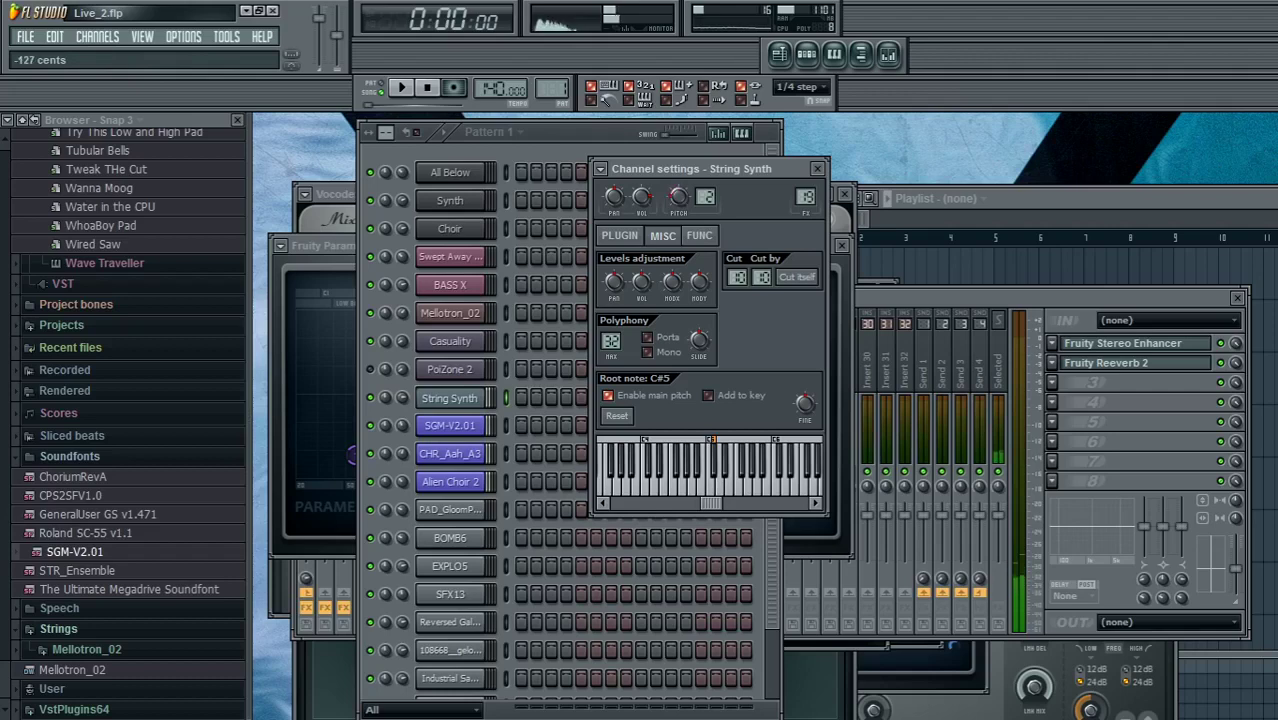
left_click_drag(679, 197, 679, 174)
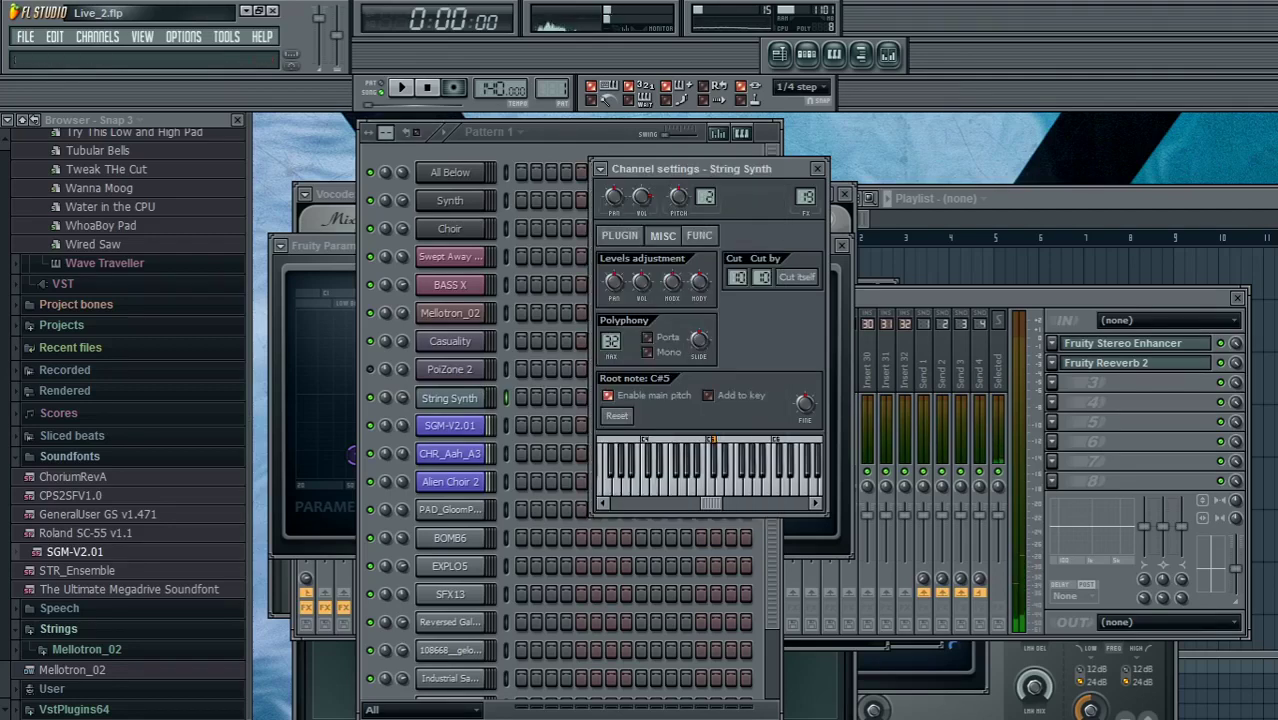
Enable Mono polyphony on the String Synth channel and play G5, C6 and A#5.
left_click(647, 352)
key("t")
key("i")
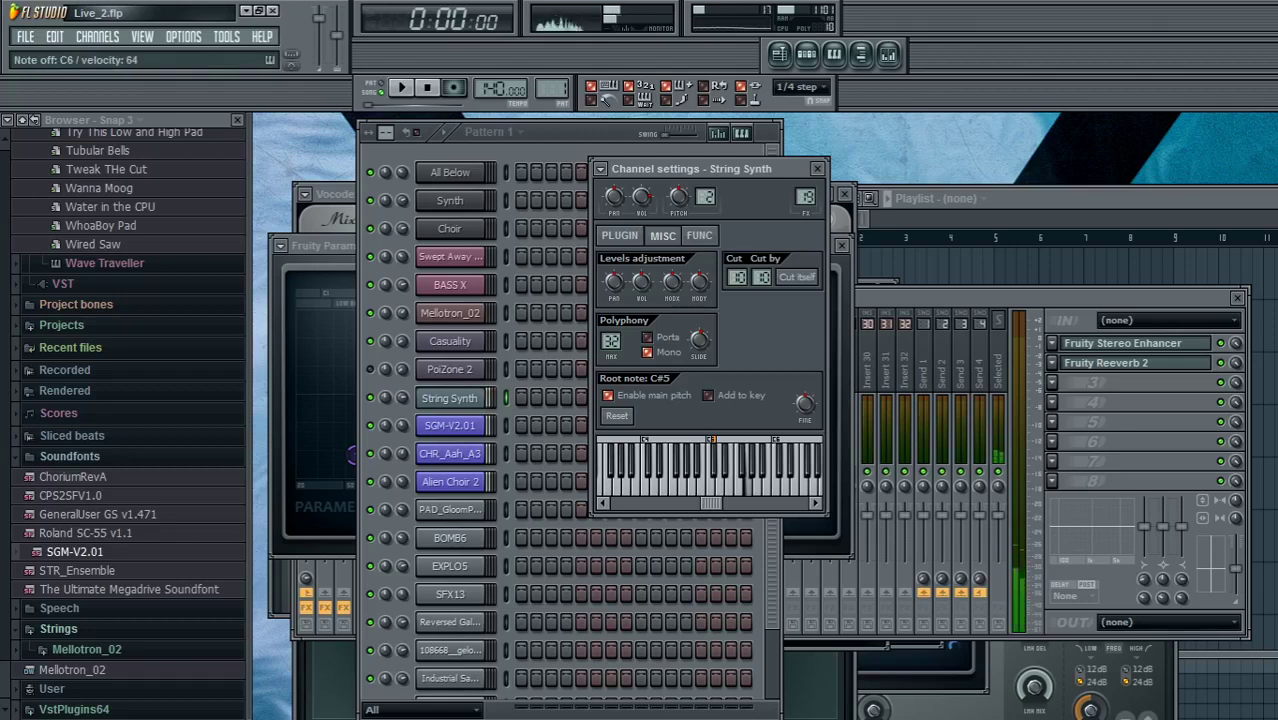
key("7")
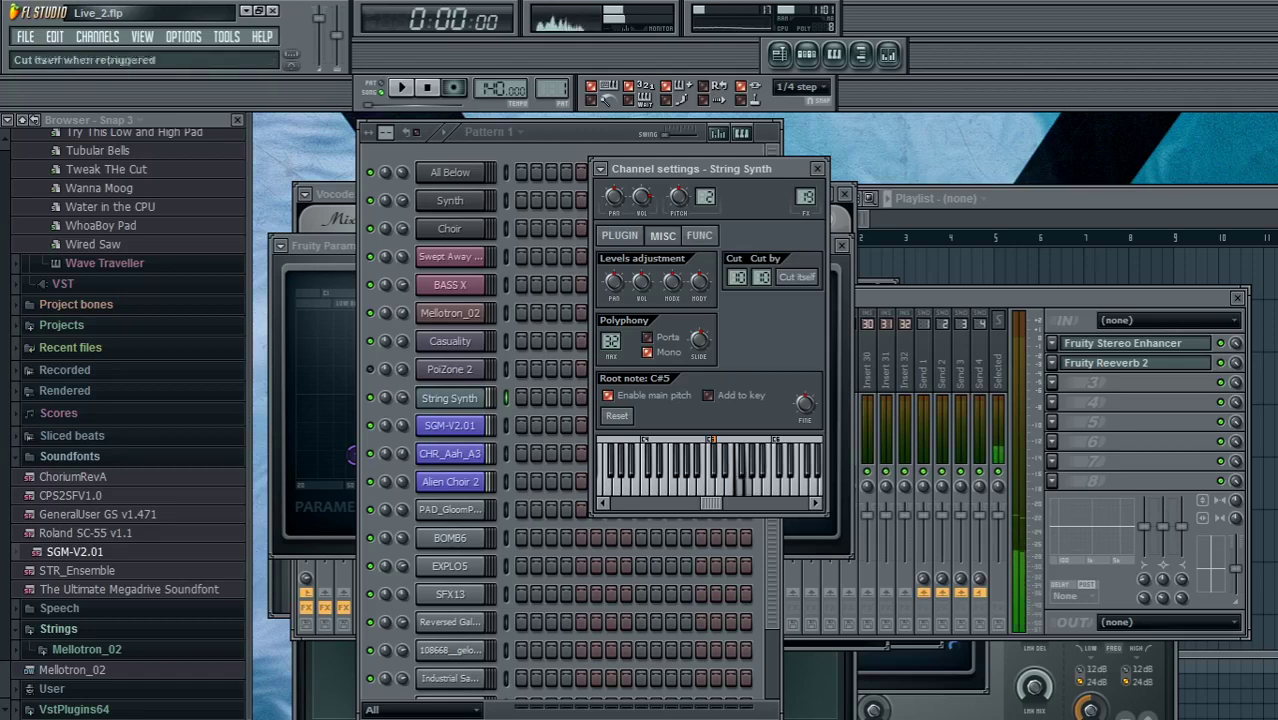
While playing F5 and D#5 on String Synth, raise its Fruity Reeverb 2 wet level to 109% and increase the decay.
left_click(1135, 363)
key("r")
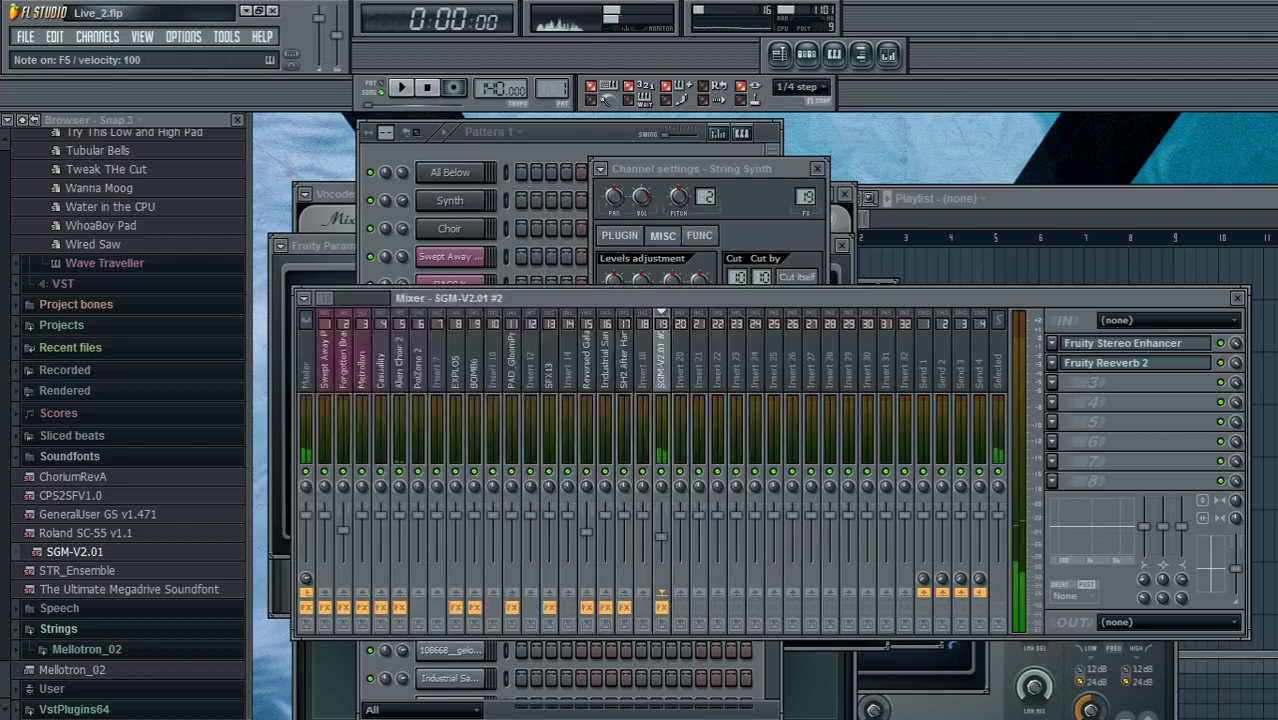
key("3")
left_click_drag(715, 363, 715, 324)
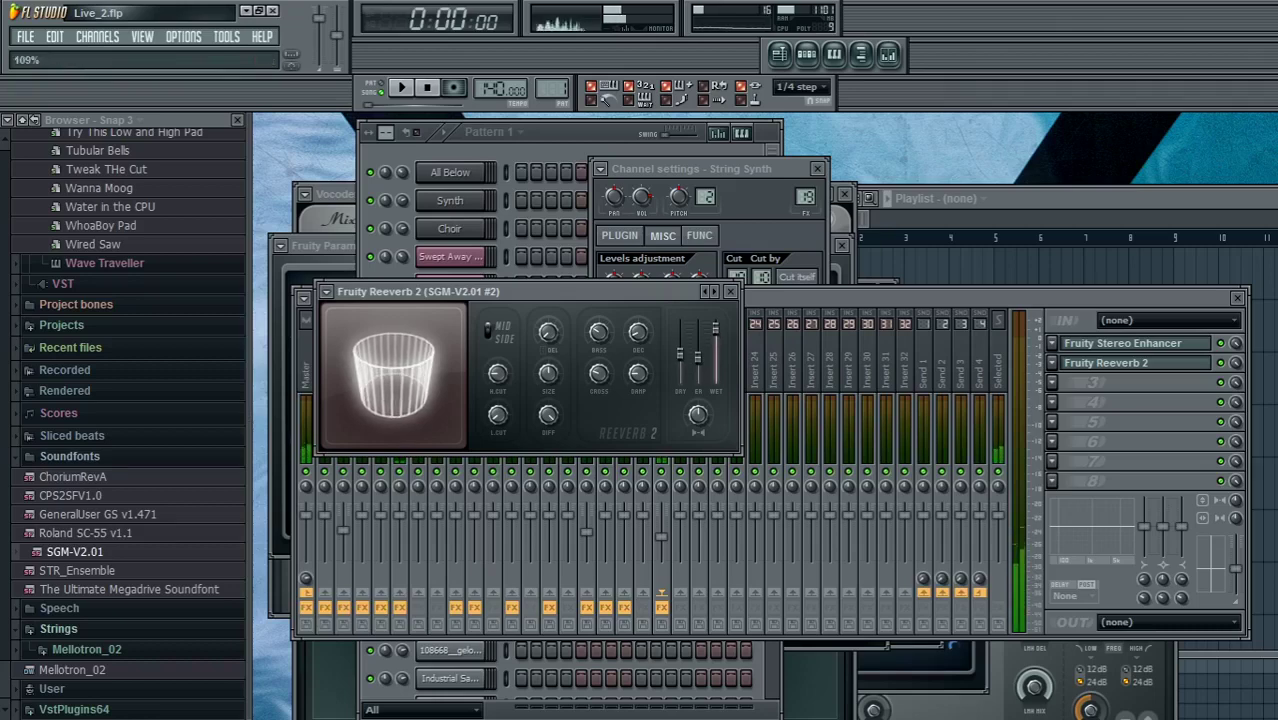
left_click_drag(638, 332, 638, 323)
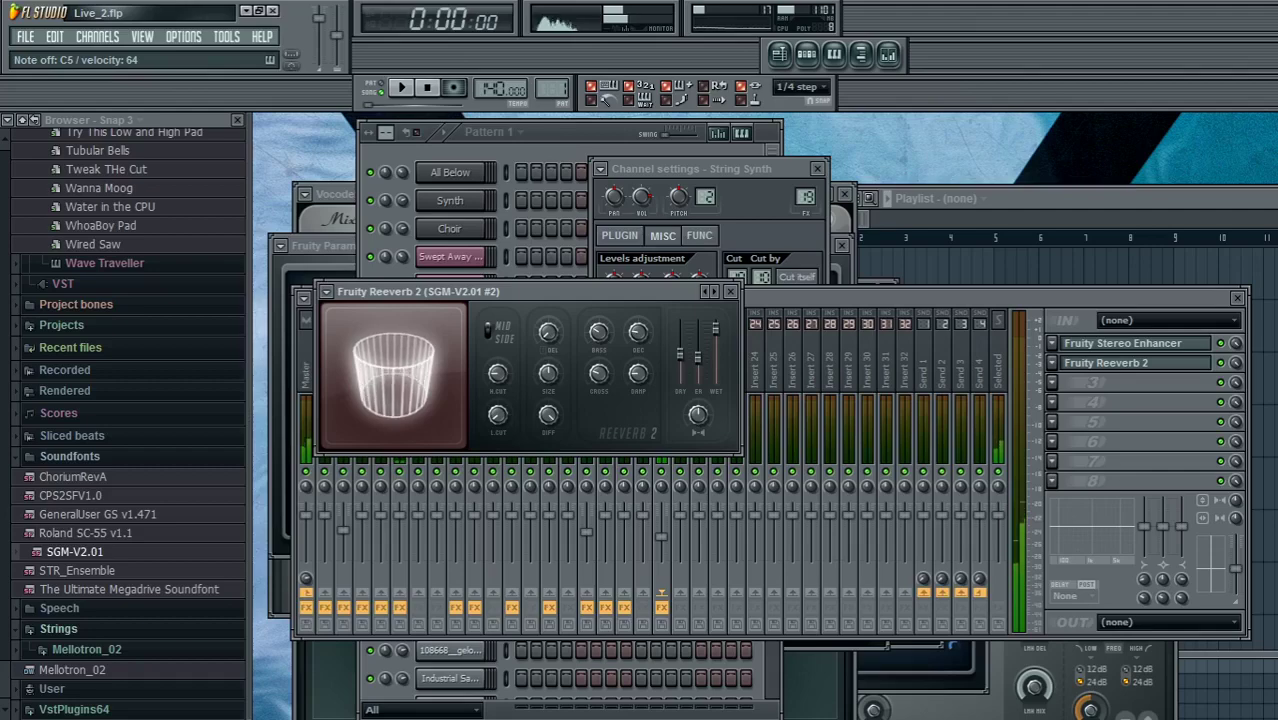
Select the Choir channel, switch to the BASS X channel and turn its volume down to 16%.
left_click(450, 229)
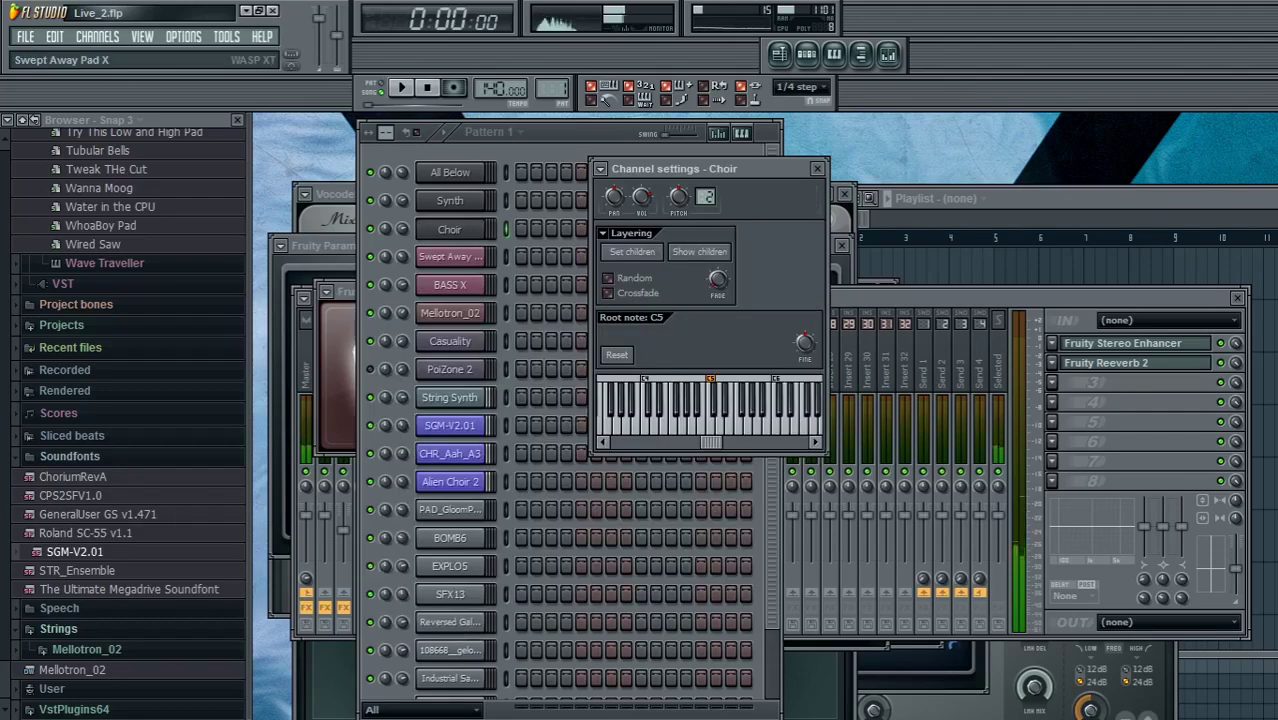
left_click(450, 285)
left_click_drag(402, 285, 402, 292)
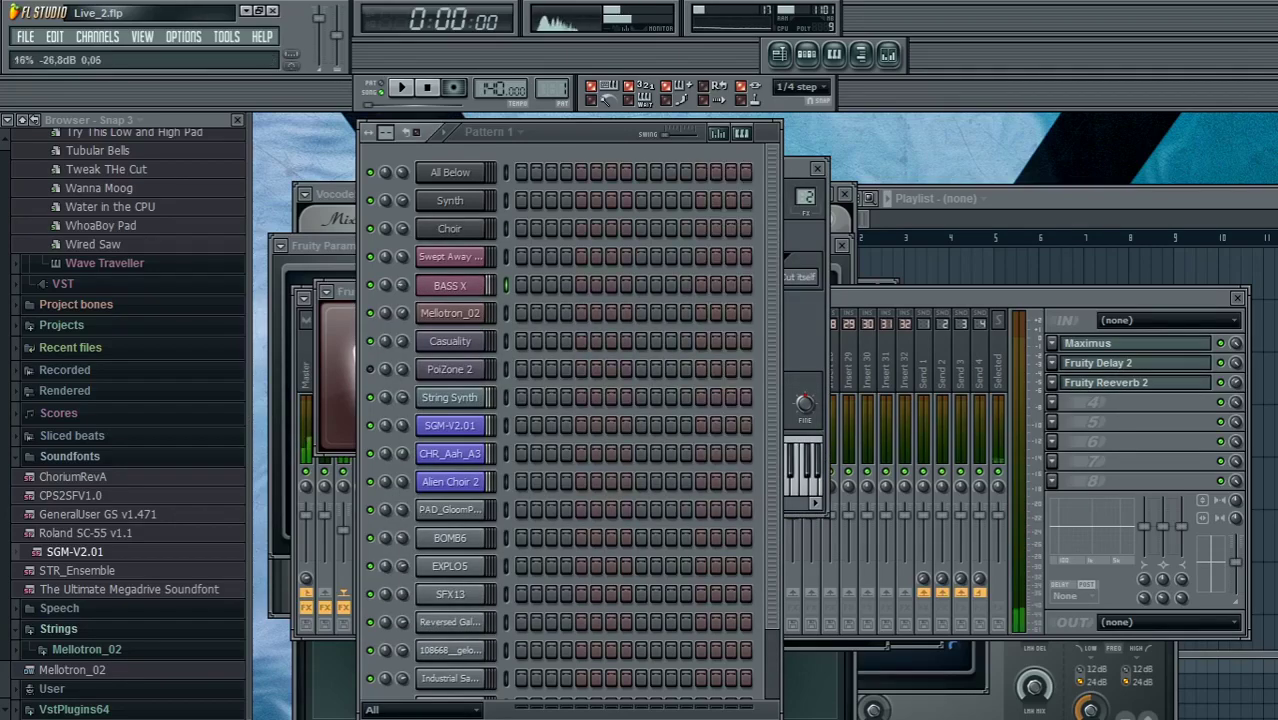
Select the String Synth channel and play a slow phrase with G#4, F4, G4, D#5 and D5.
left_click(450, 398)
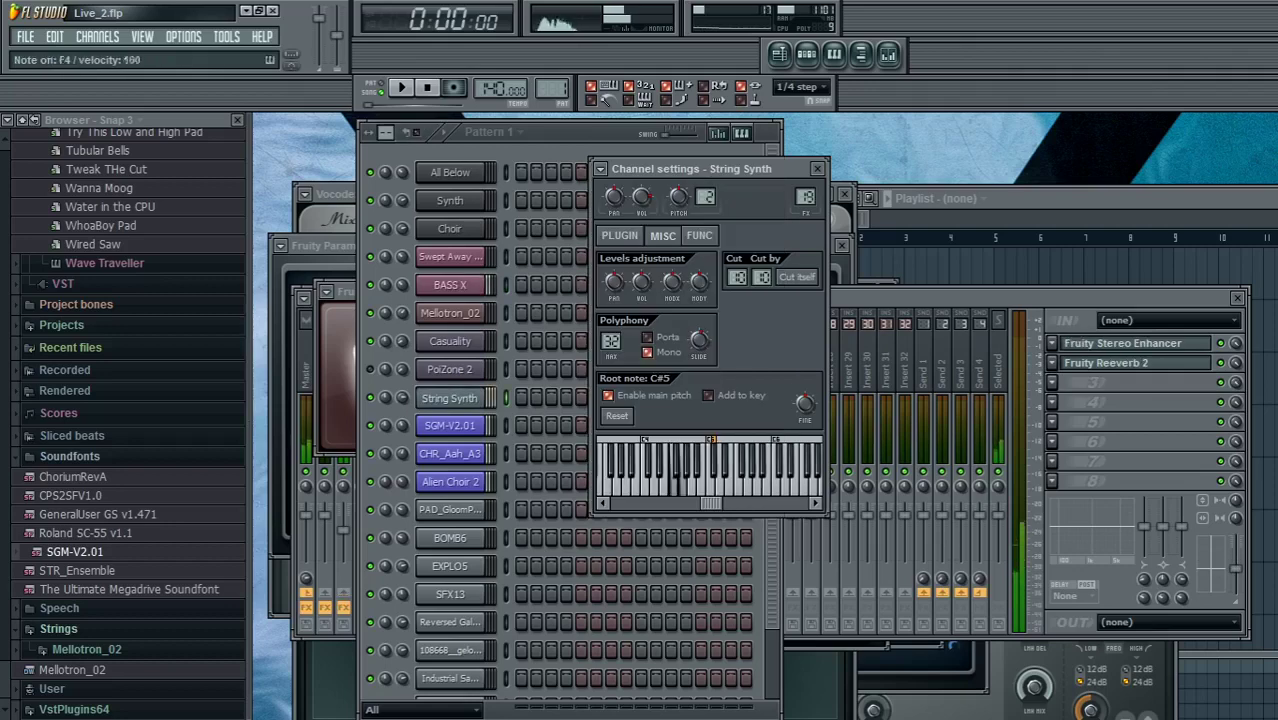
key("h")
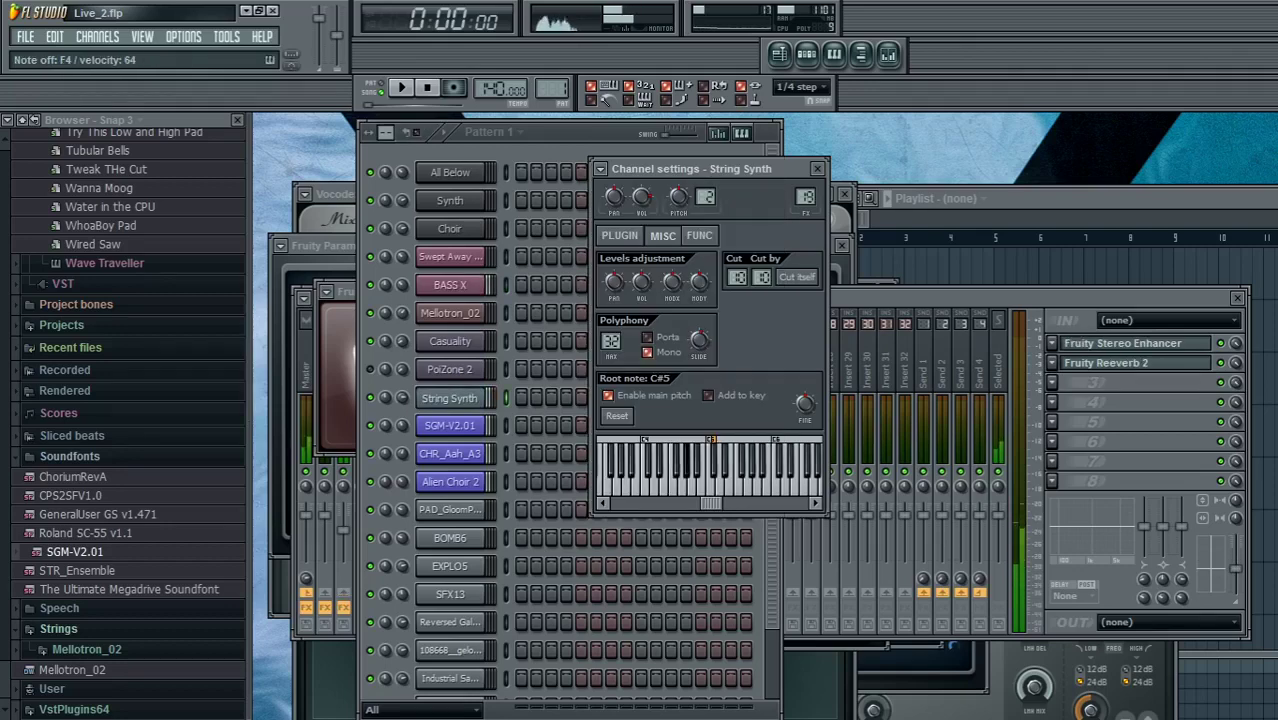
key("v")
key("b")
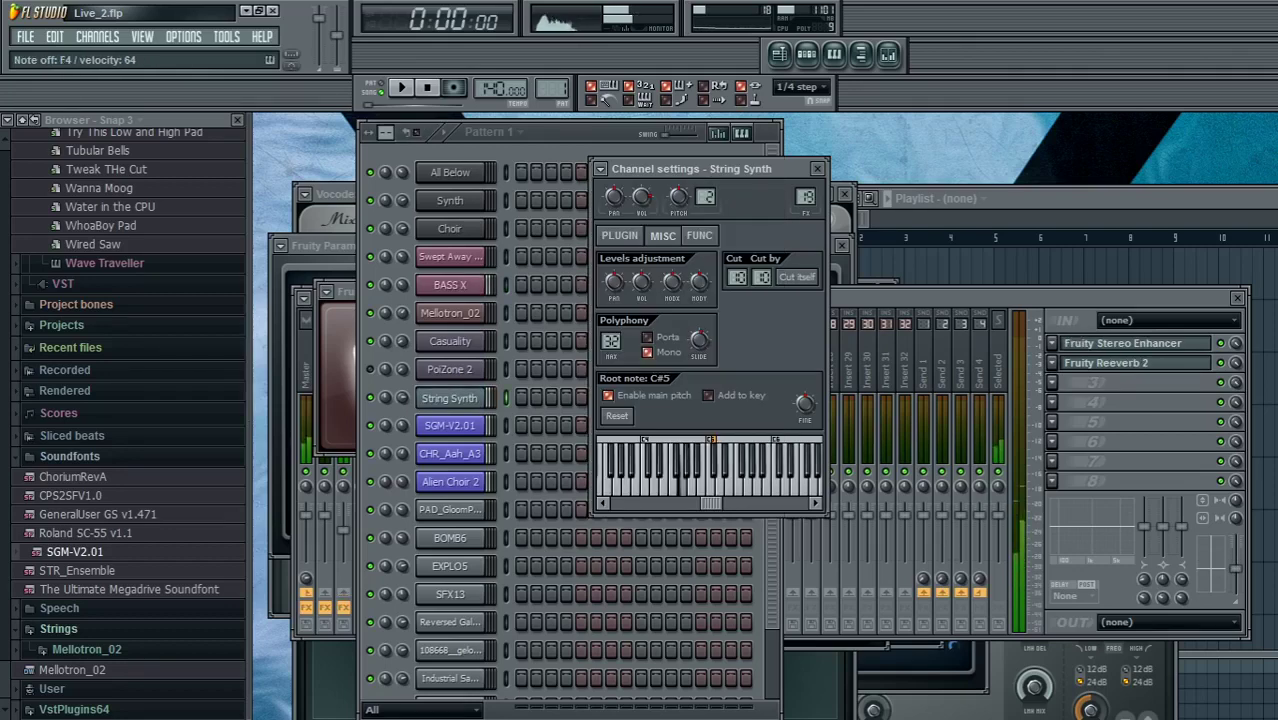
key("3")
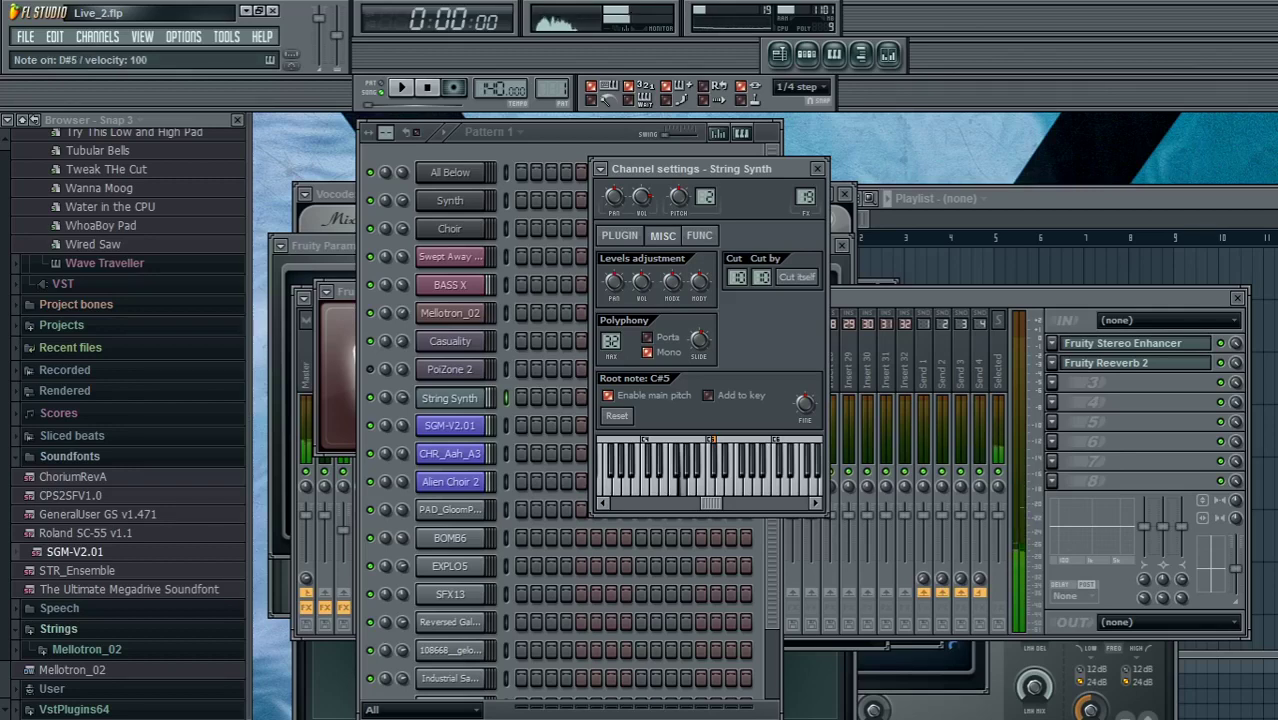
key("w")
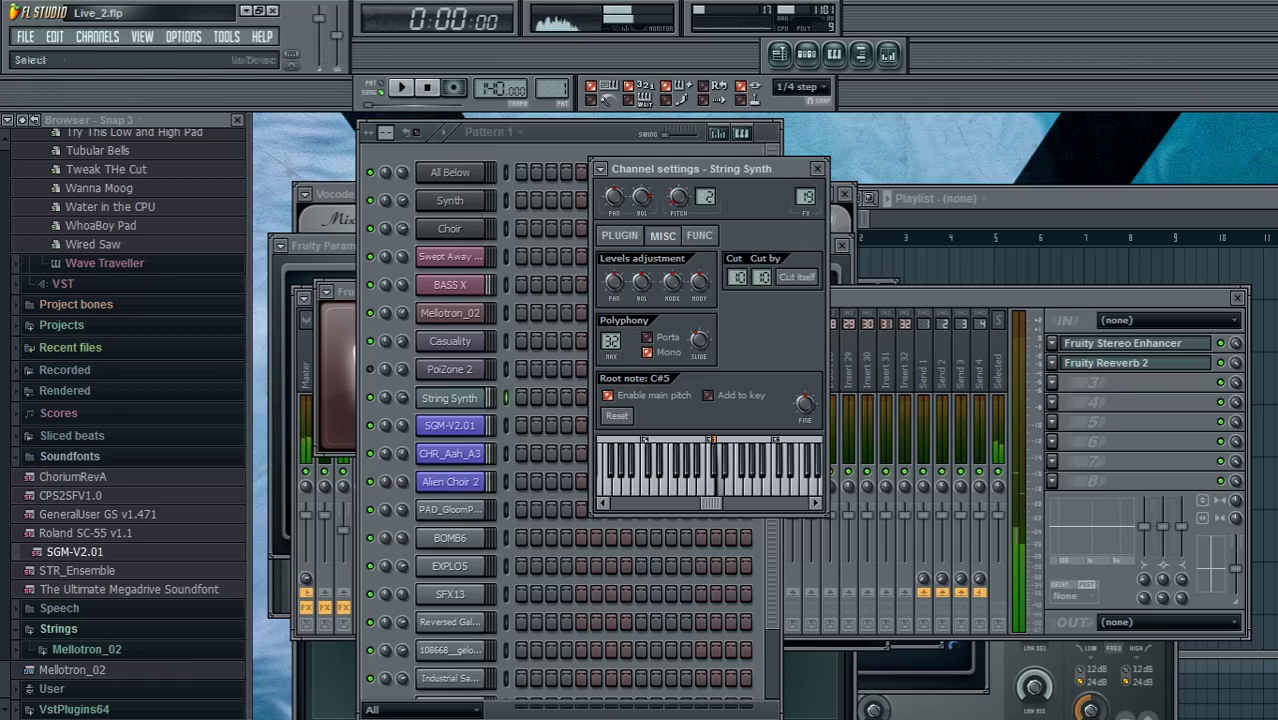
Select the Casuality channel, lower the mix level of its Fruity Free Filter to 86% and open the filter.
left_click(450, 342)
left_click(506, 342)
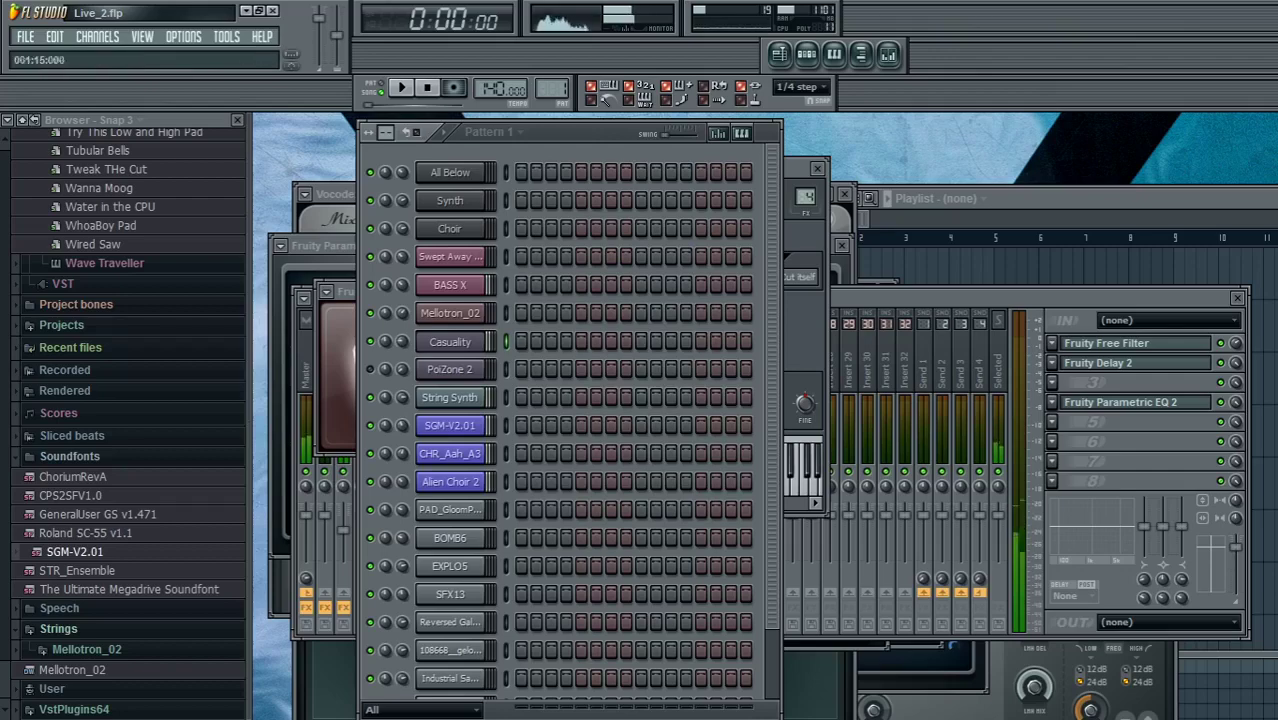
left_click(1135, 343)
left_click_drag(1236, 343, 1236, 354)
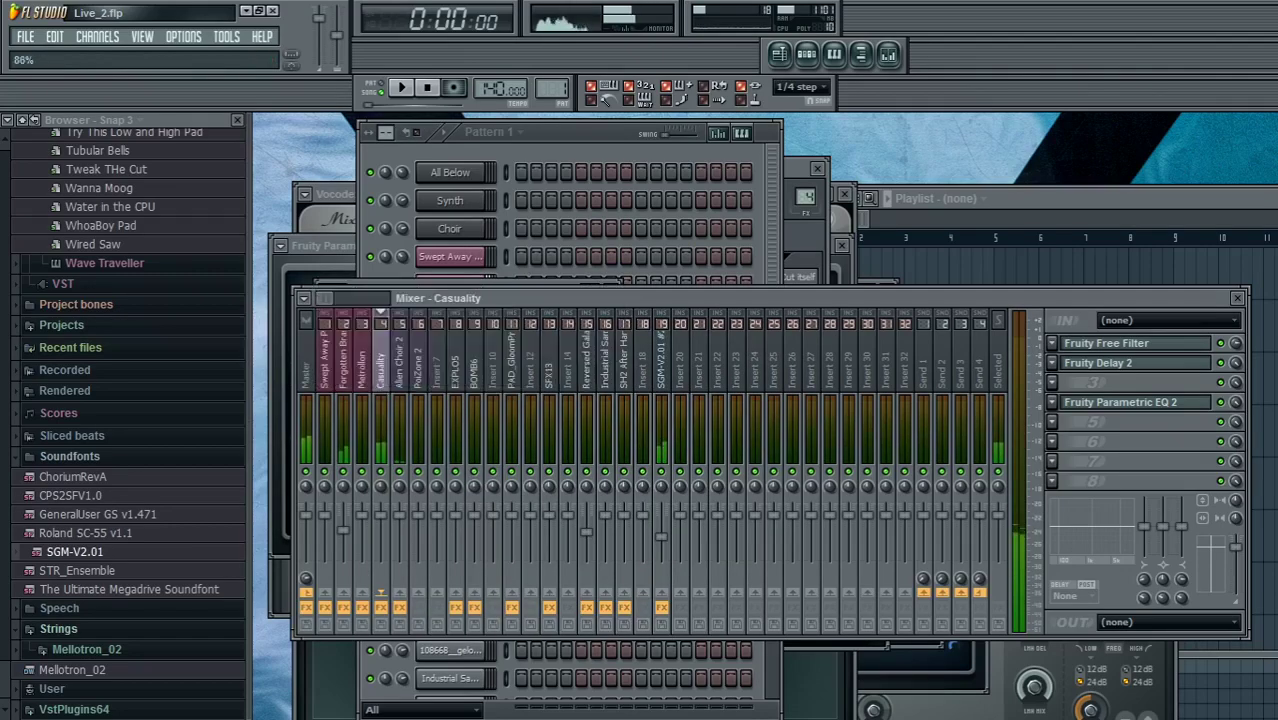
left_click(1135, 343)
left_click(1135, 343)
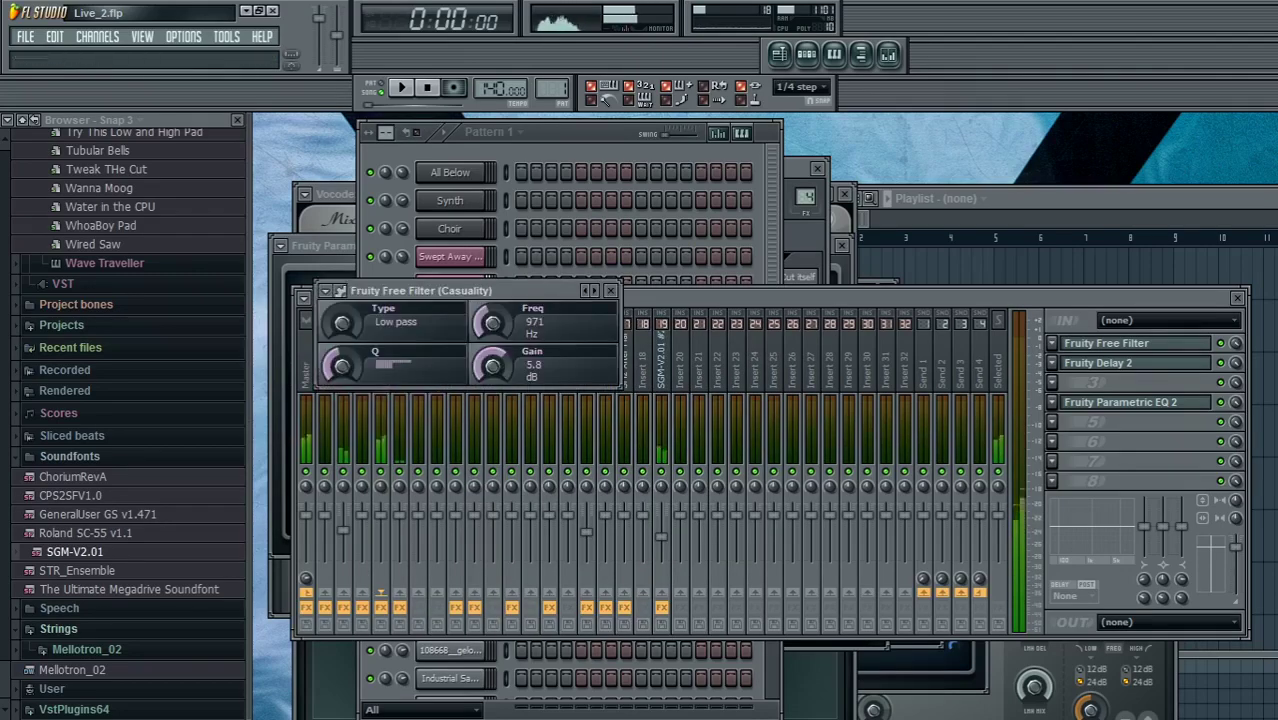
Open the Casuality channel settings and go through its sample and instrument pages to the miscellaneous options.
left_click(806, 236)
left_click(661, 236)
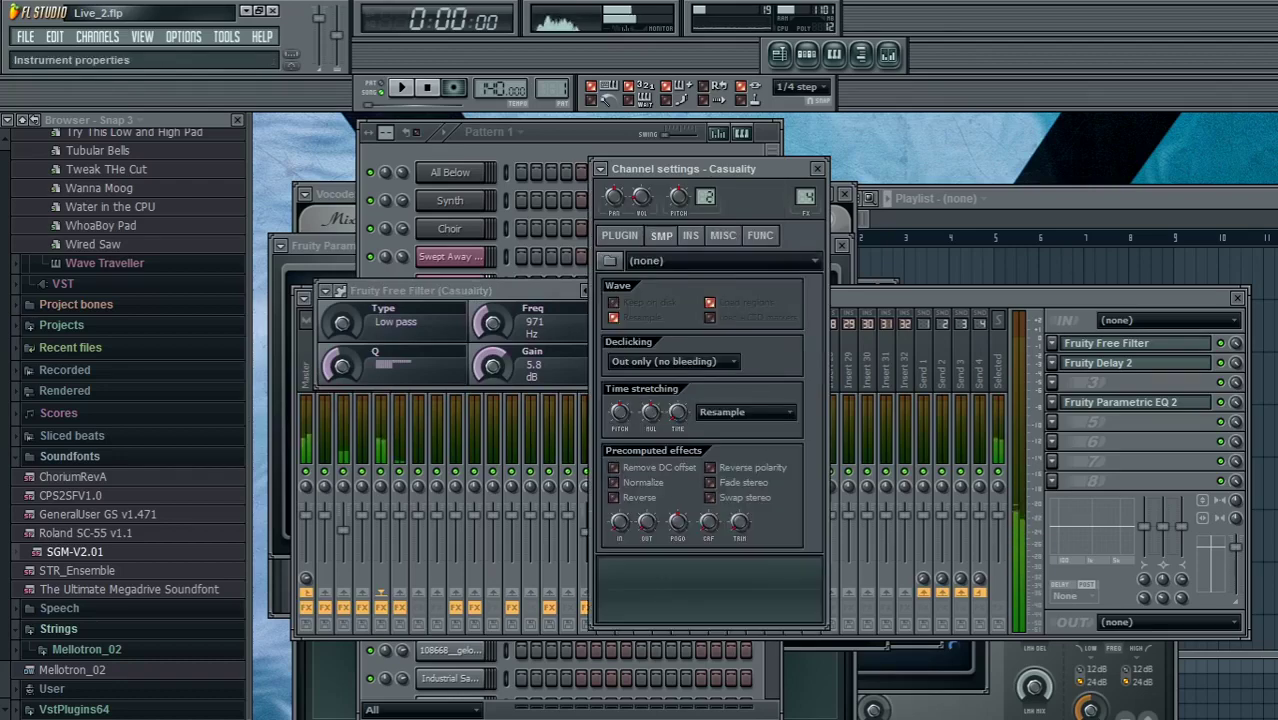
left_click(690, 235)
left_click(722, 235)
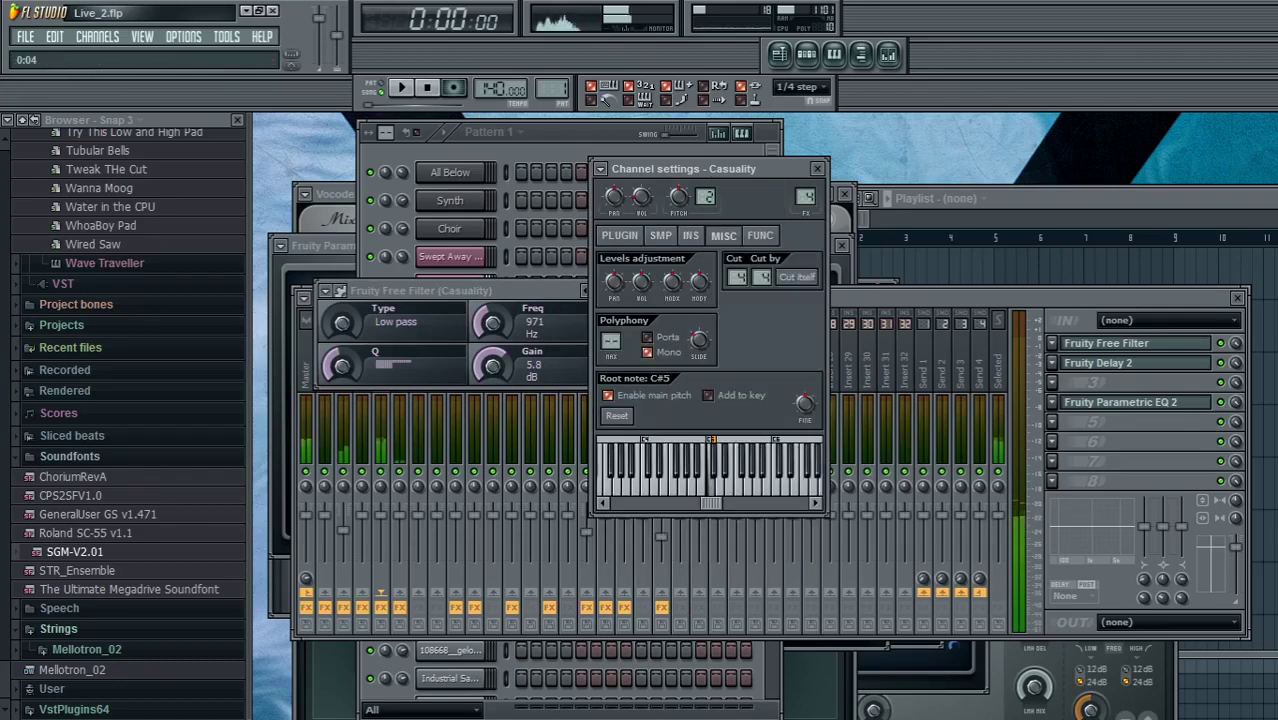
Sweep the low-pass filter frequency on Casuality to about 705 Hz, then raise it to 2033 Hz.
mouse_move(486, 312)
left_mouse_down()
mouse_move(478, 328)
mouse_move(478, 299)
left_mouse_up()
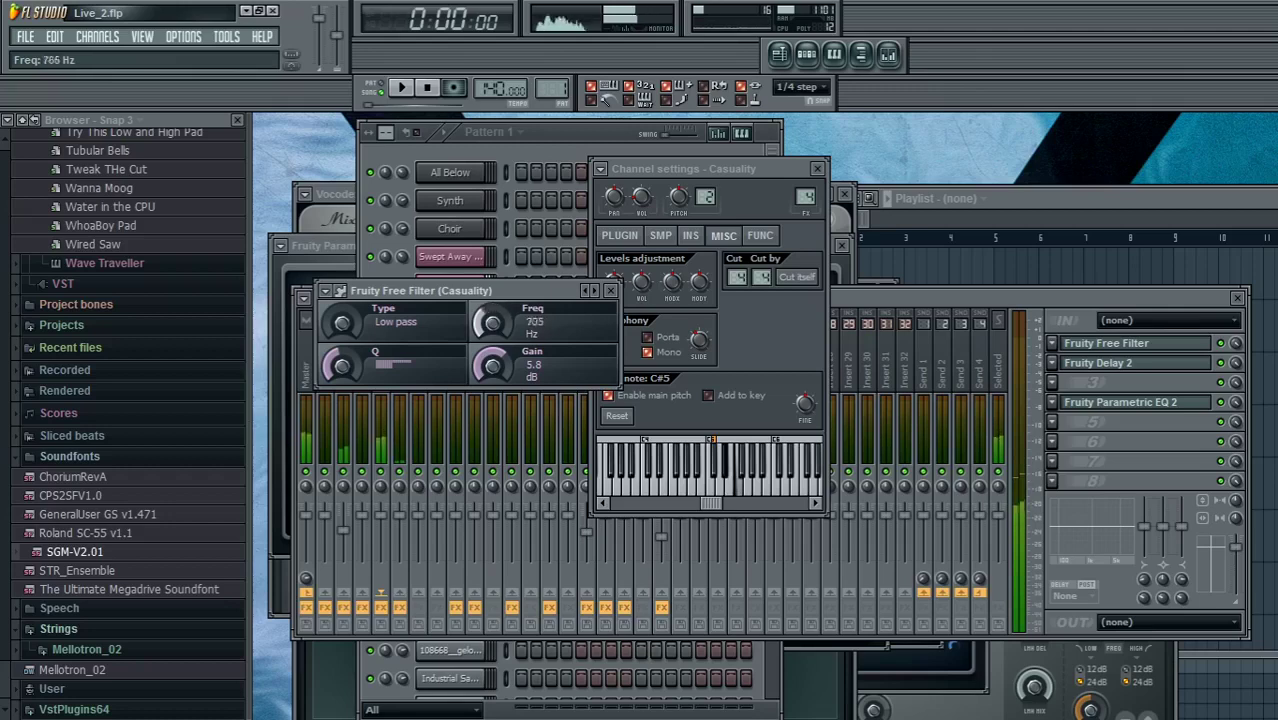
left_click_drag(492, 323, 492, 293)
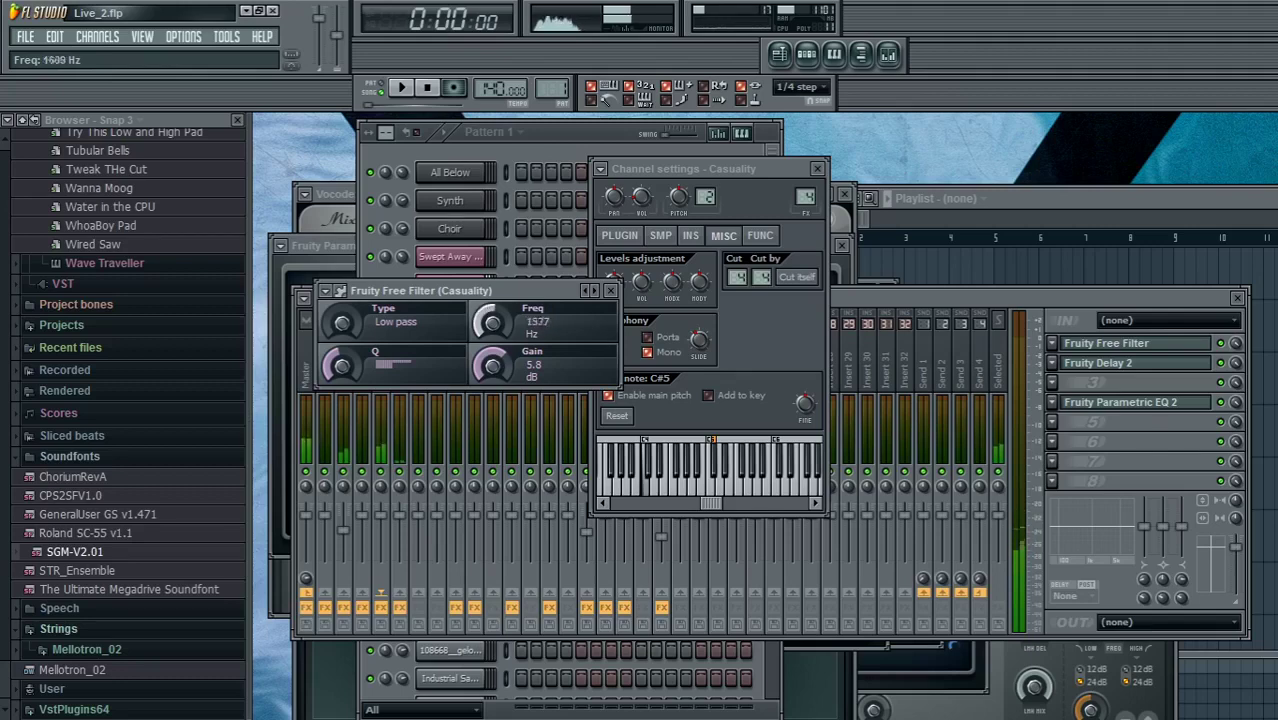
left_click_drag(492, 323, 492, 320)
Set Casuality's pitch range to 12 semitones, bend its pitch down and nudge the filter frequency.
left_click_drag(706, 197, 706, 187)
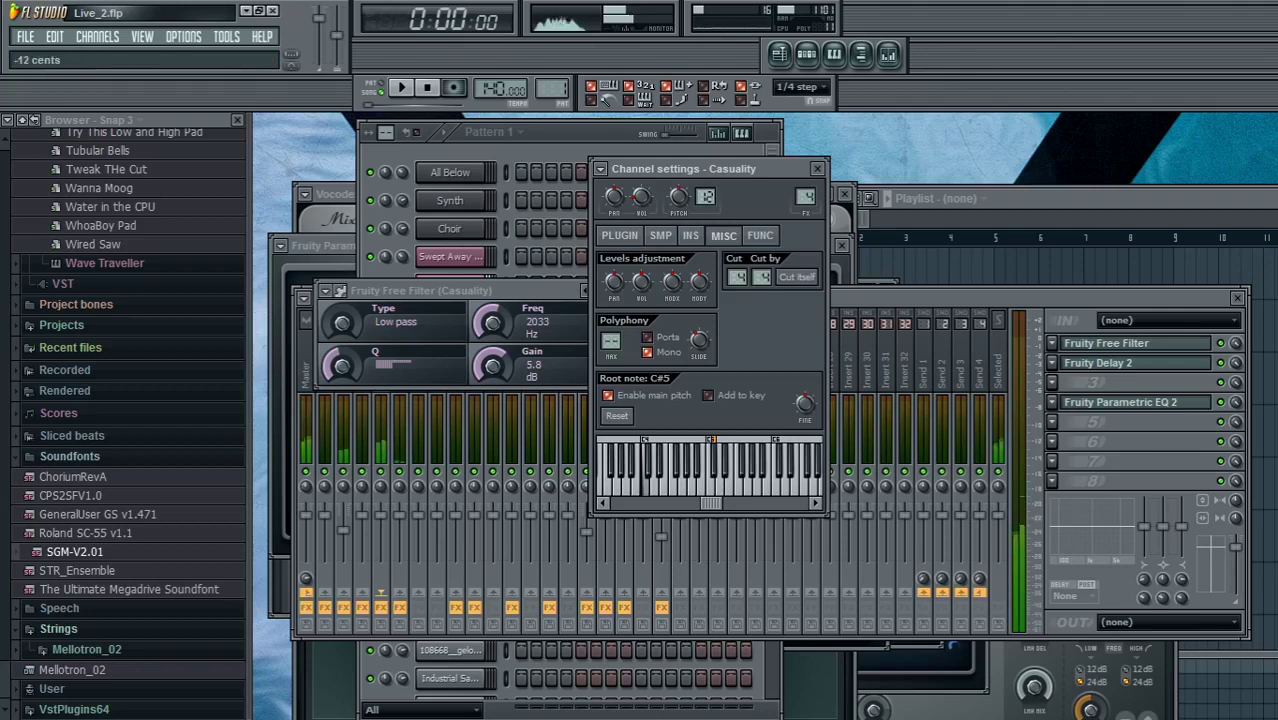
left_click_drag(679, 197, 678, 206)
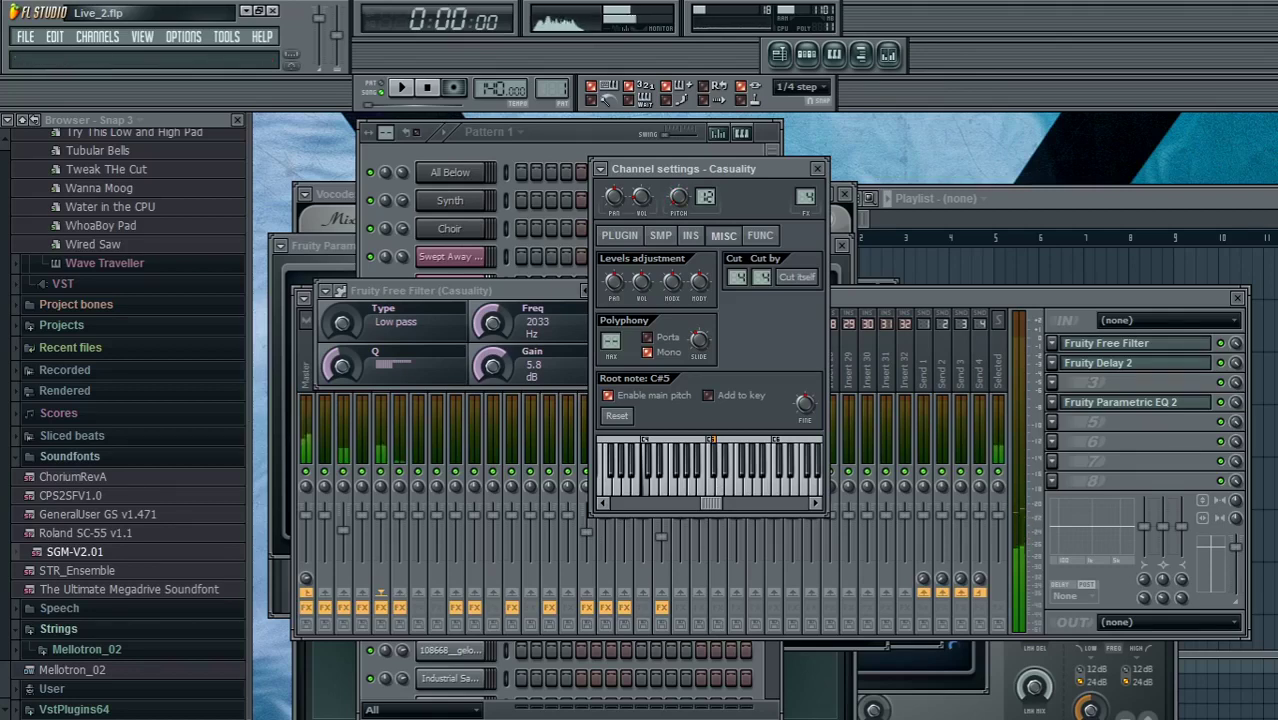
mouse_move(493, 323)
left_mouse_down()
mouse_move(492, 350)
mouse_move(492, 324)
left_mouse_up()
Select the Choir layer and play a phrase with D#5, G5, D#5, G4 and D#5.
left_click(449, 228)
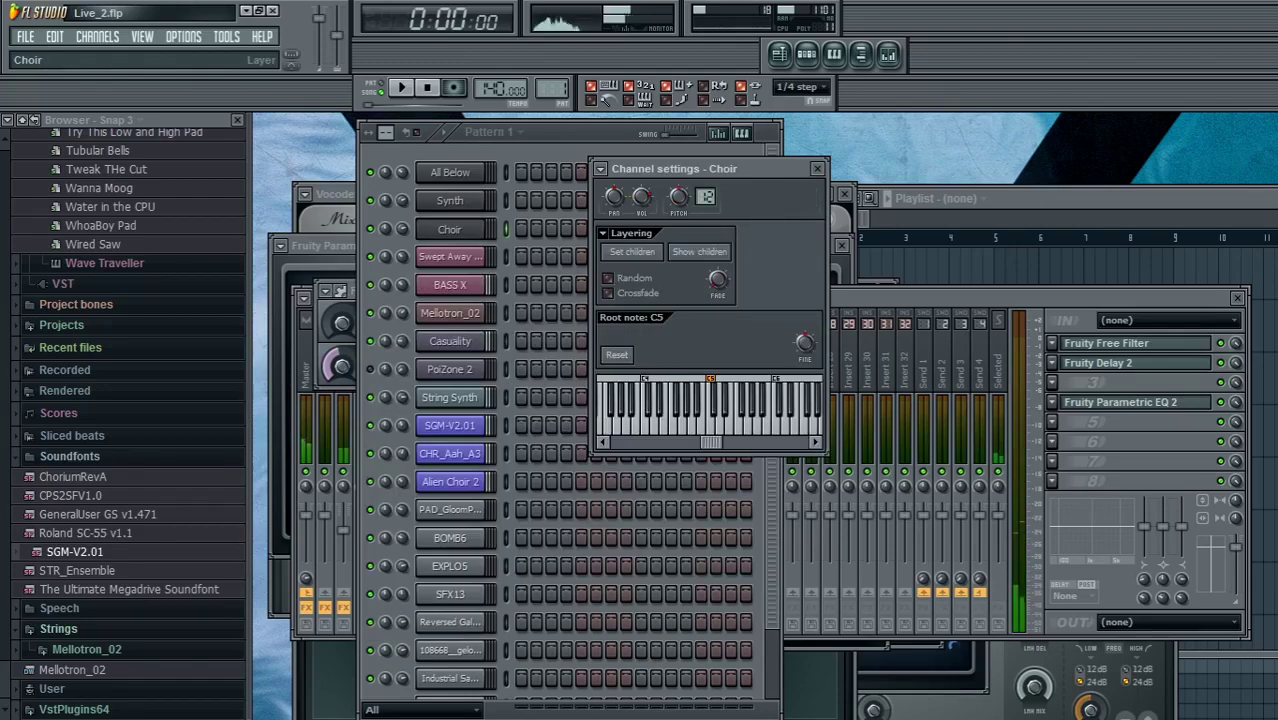
key("3")
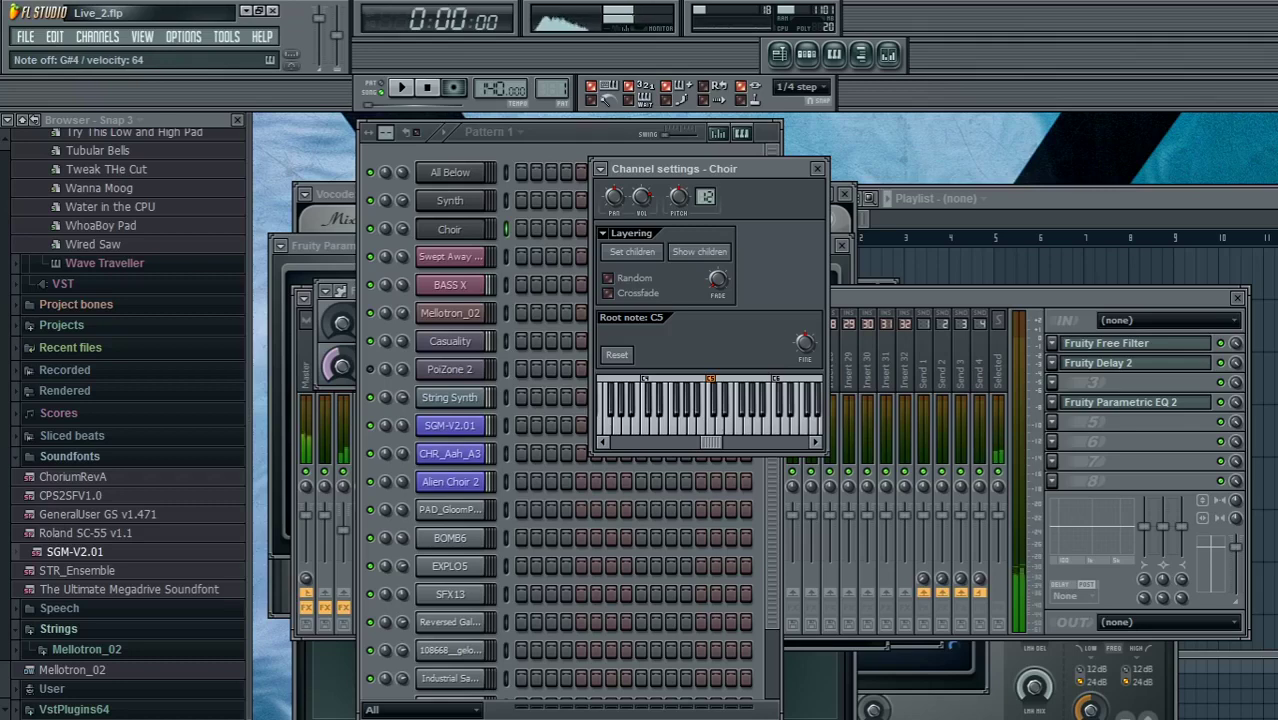
key("t")
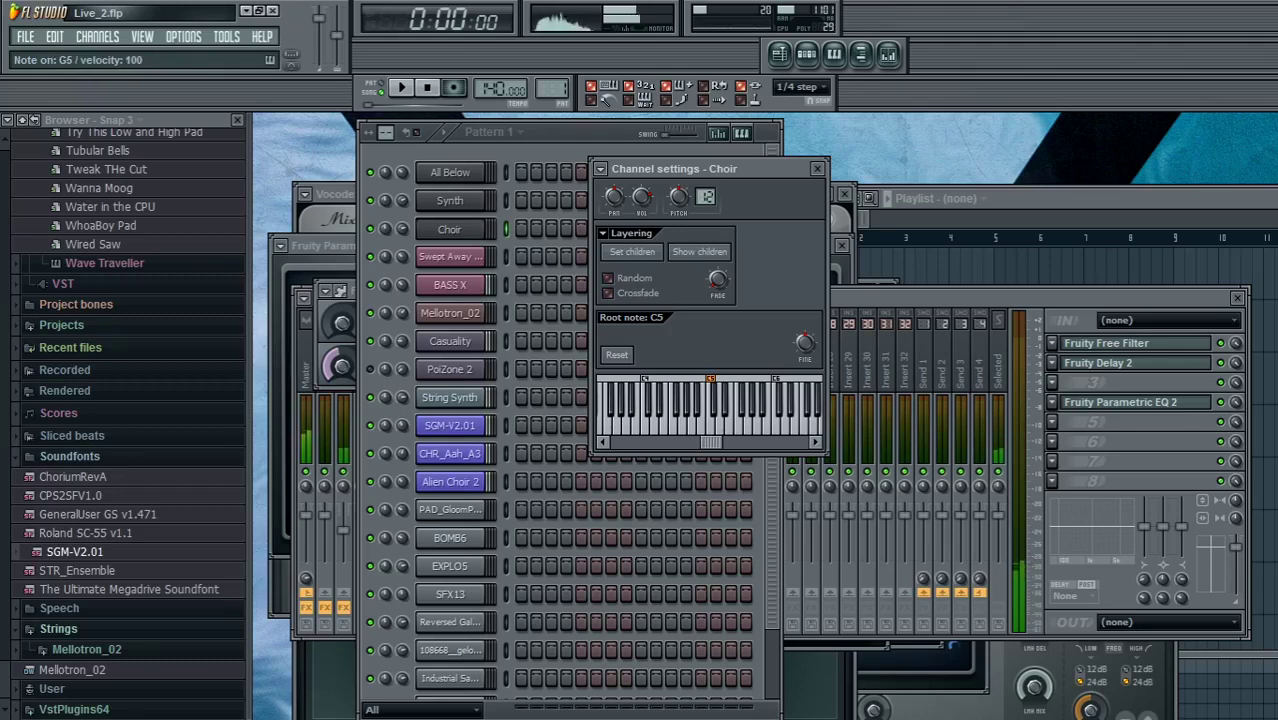
key("3")
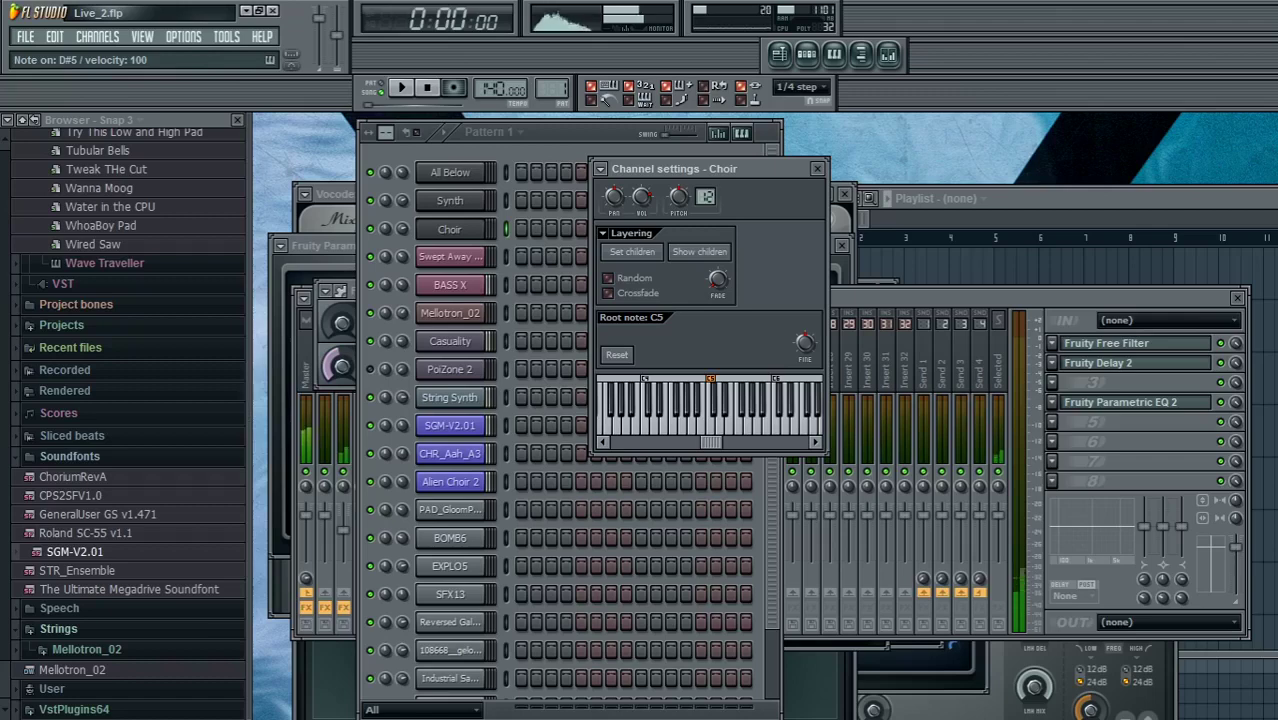
key("b")
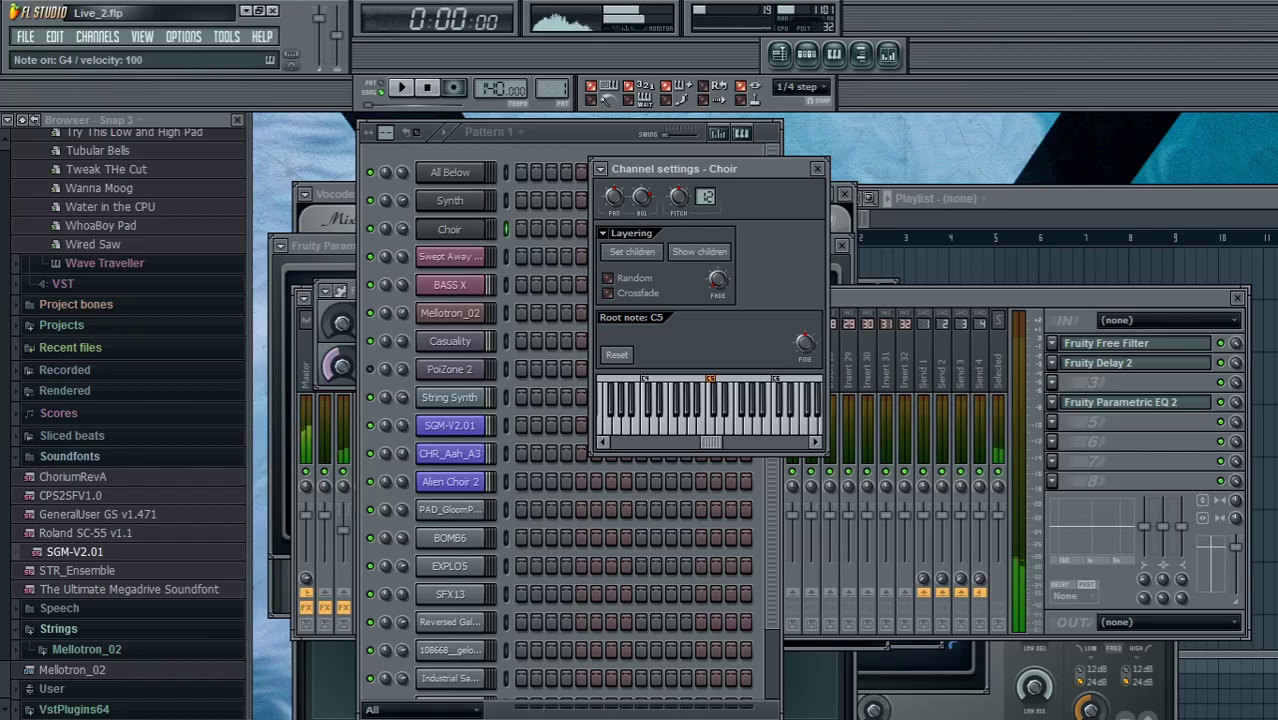
key("3")
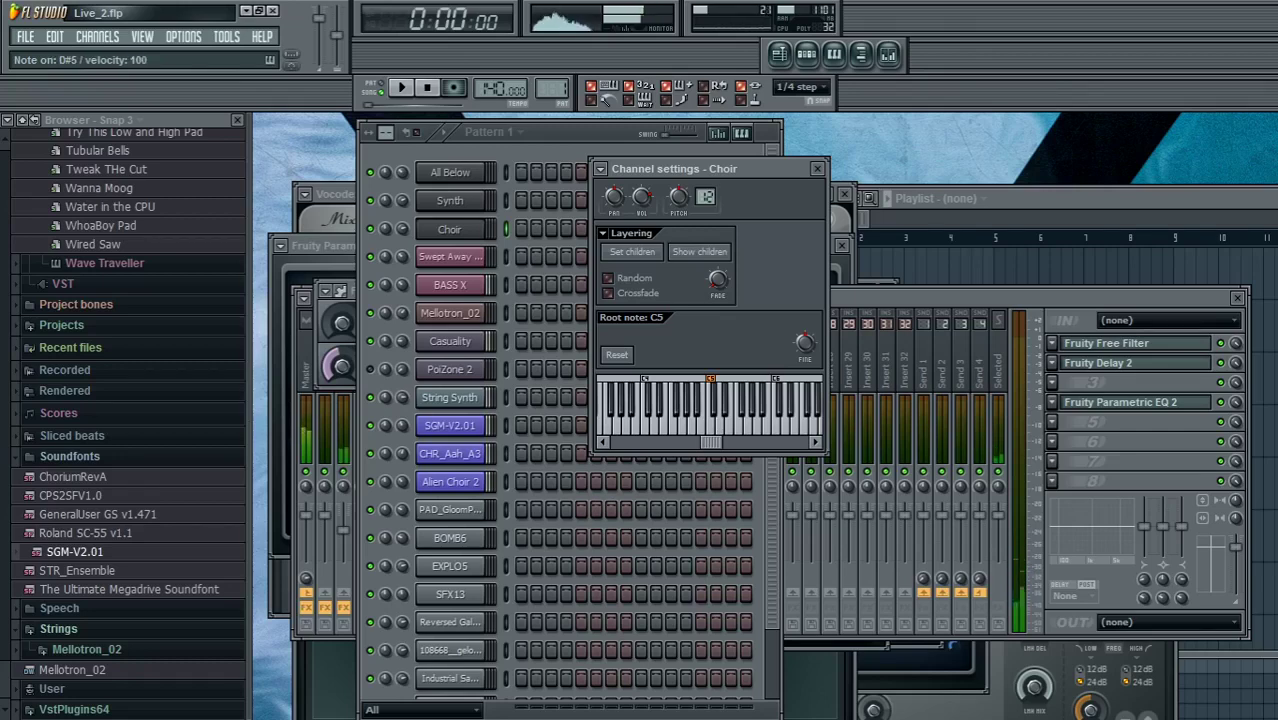
Continue the Choir layer phrase with G4, C5, G#4, A#4, F5 and G4.
key("b")
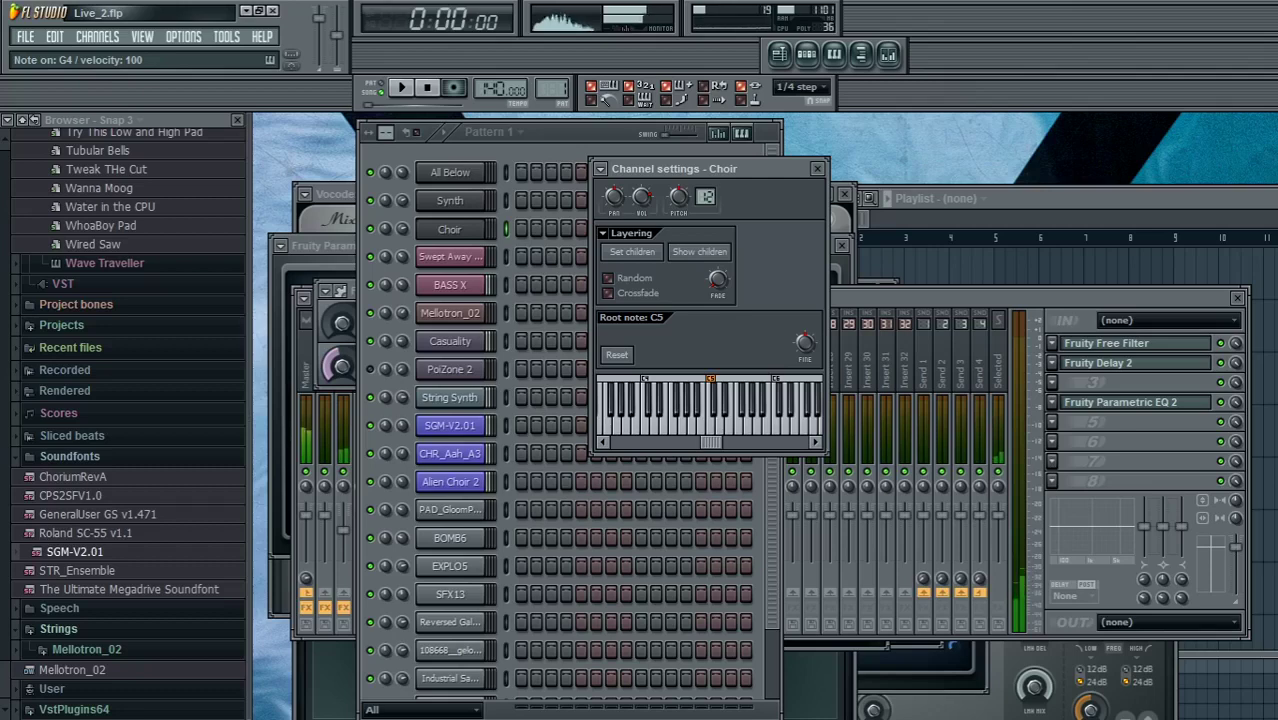
key("q")
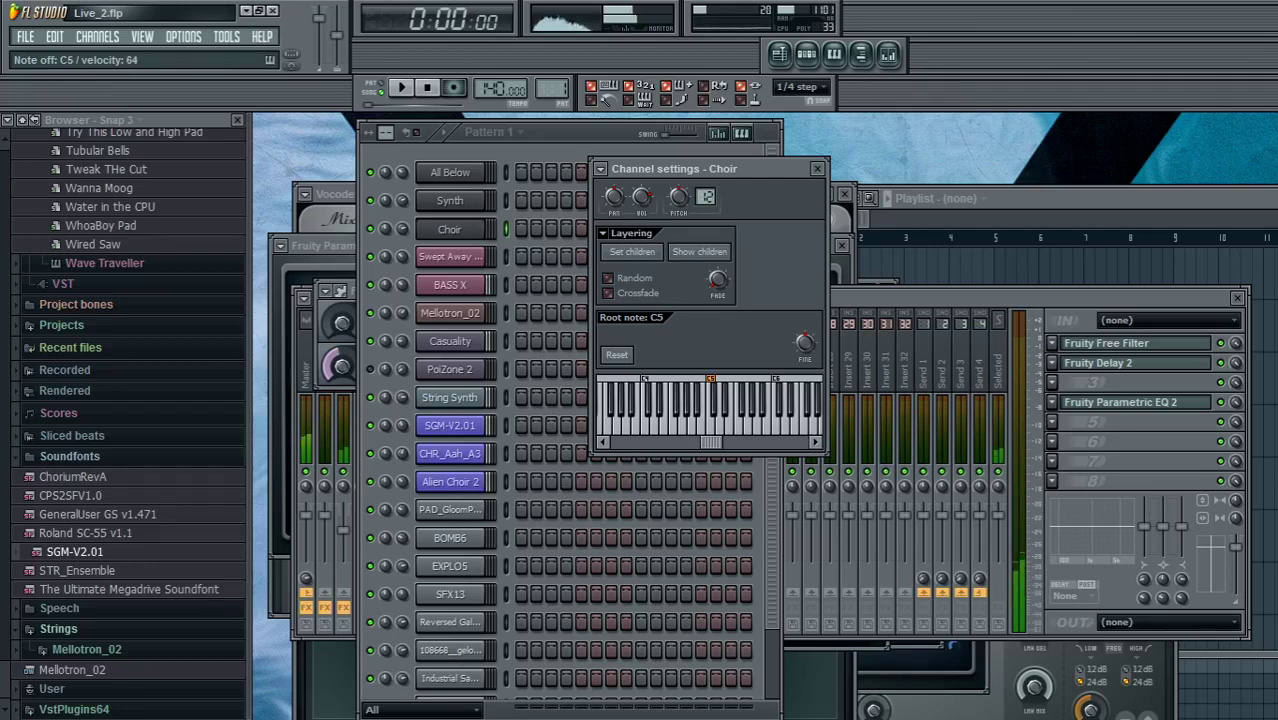
key("h")
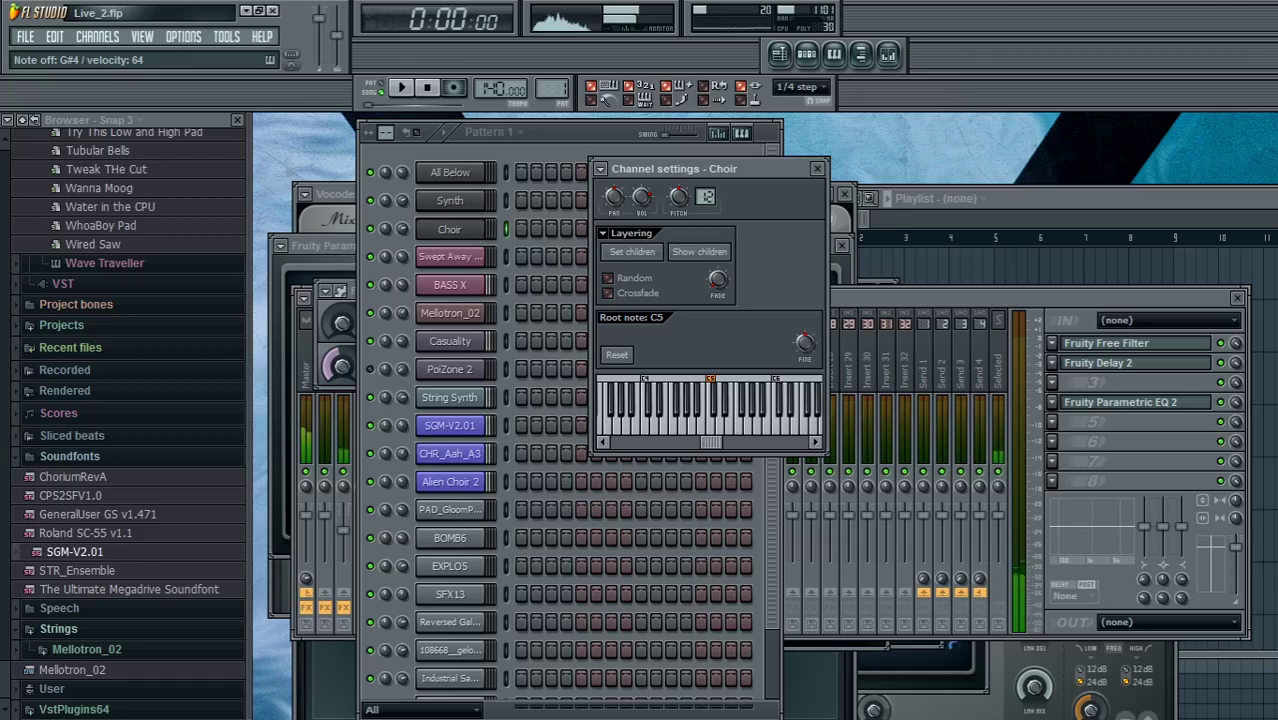
key("j")
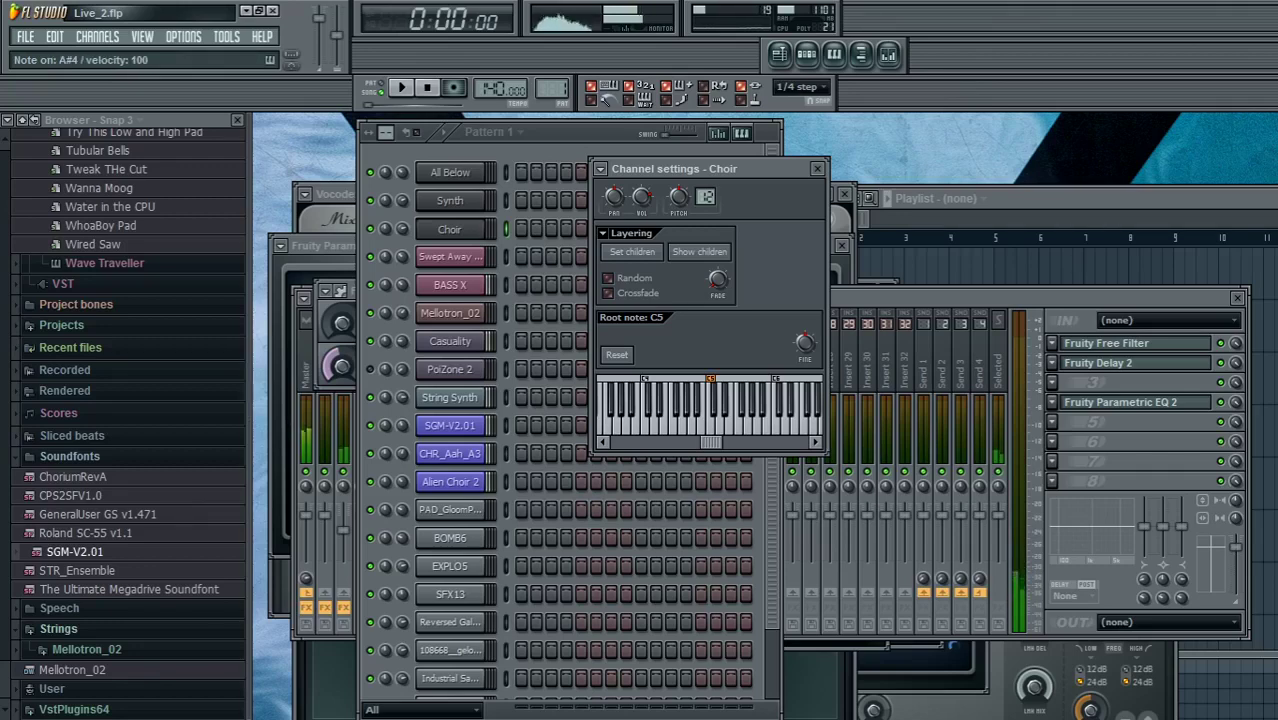
key("r")
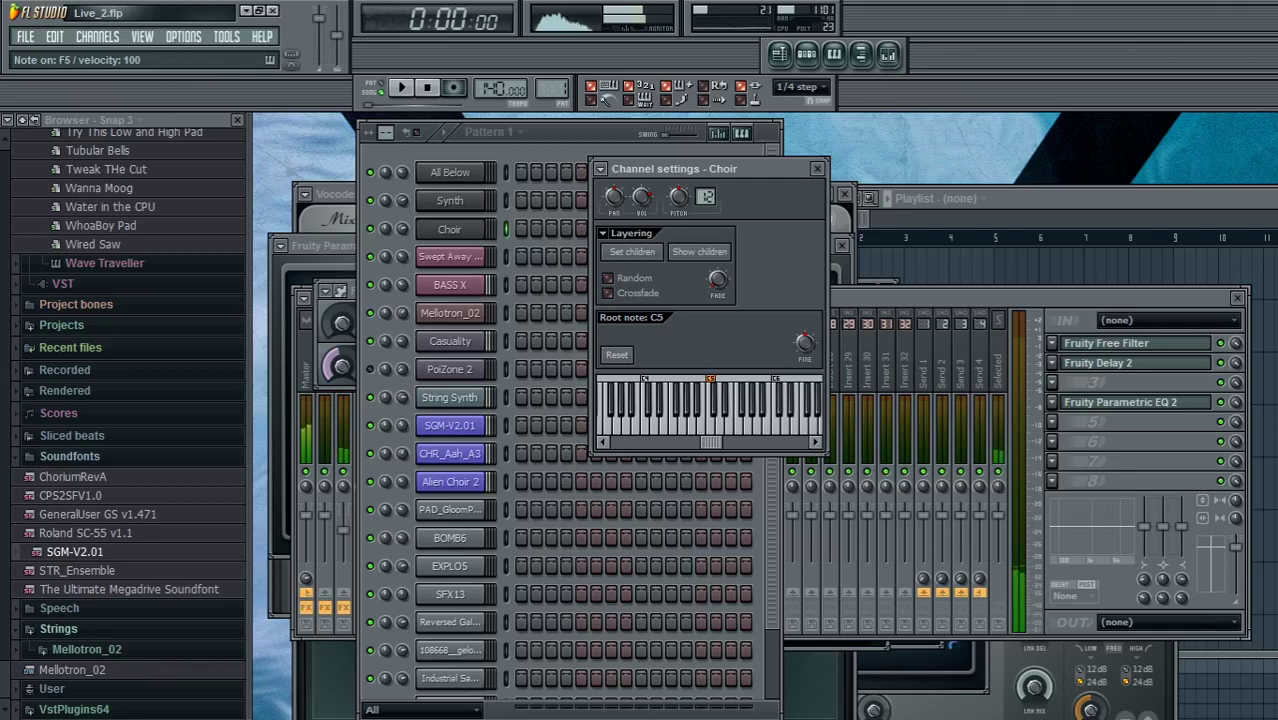
key("b")
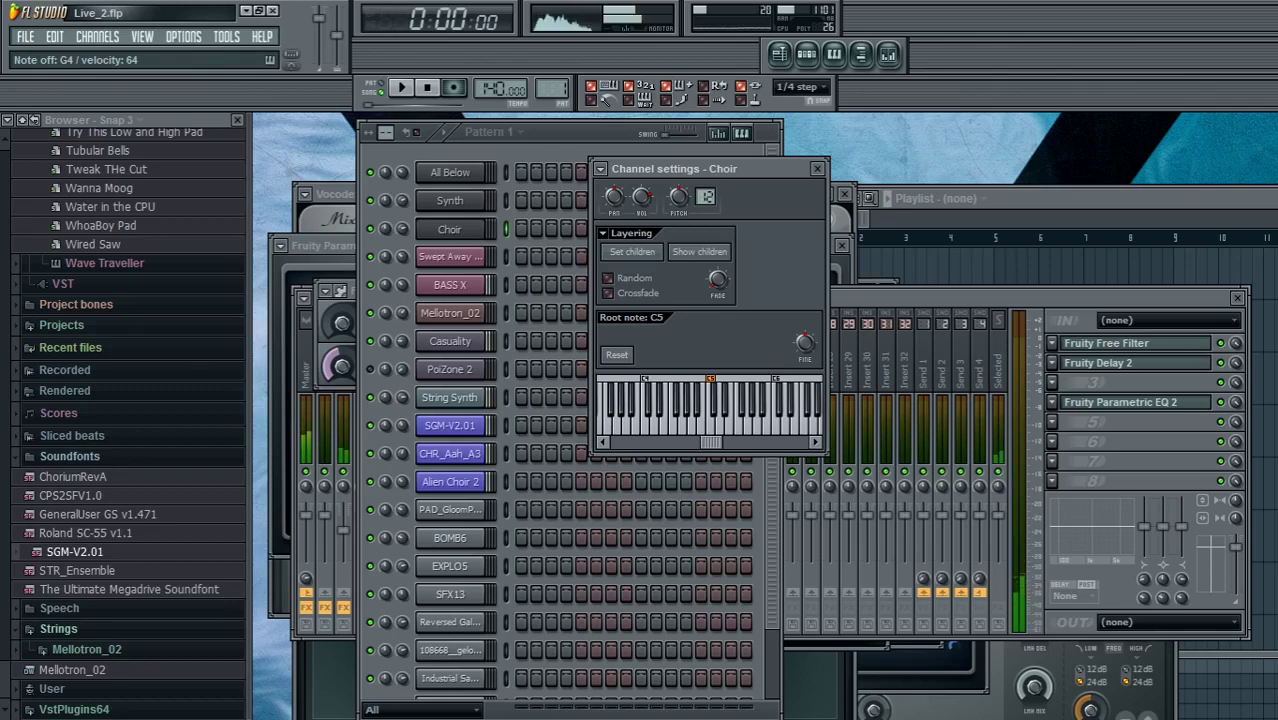
Play C4 twice on the All Below layer, switch to String Synth and return to All Below.
left_click(450, 173)
key("z")
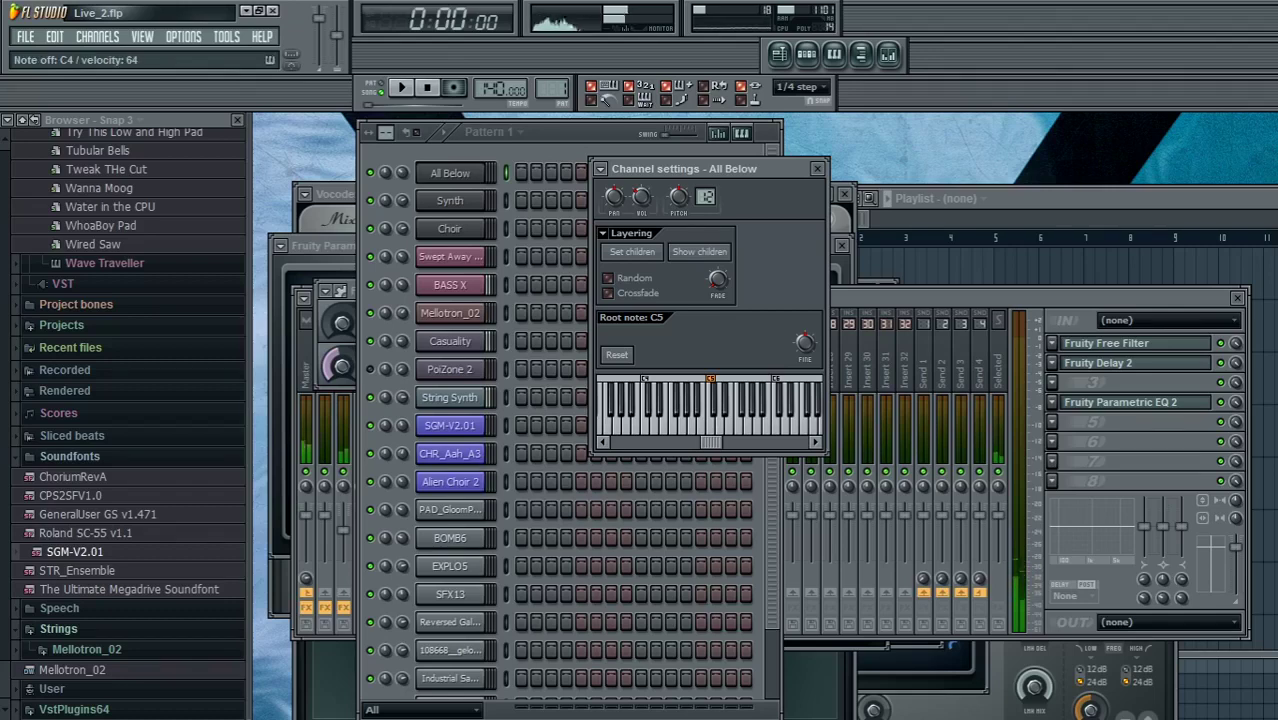
key("z")
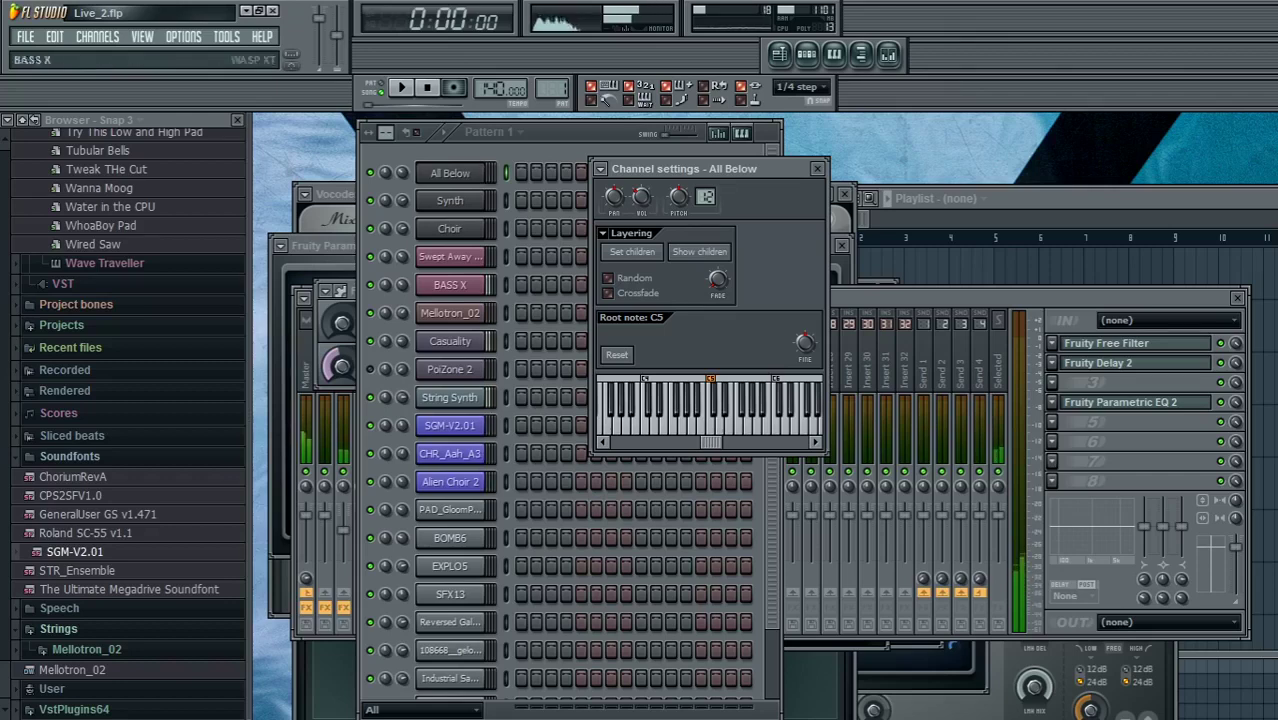
left_click(449, 398)
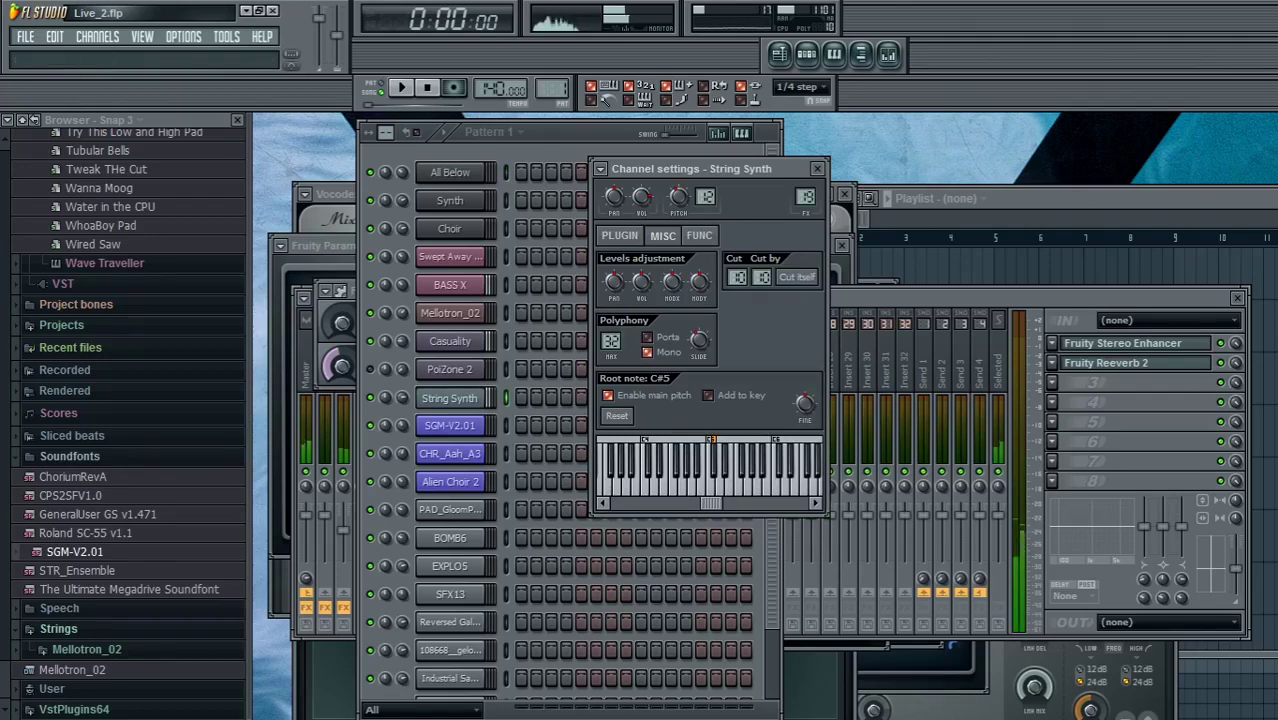
left_click(449, 173)
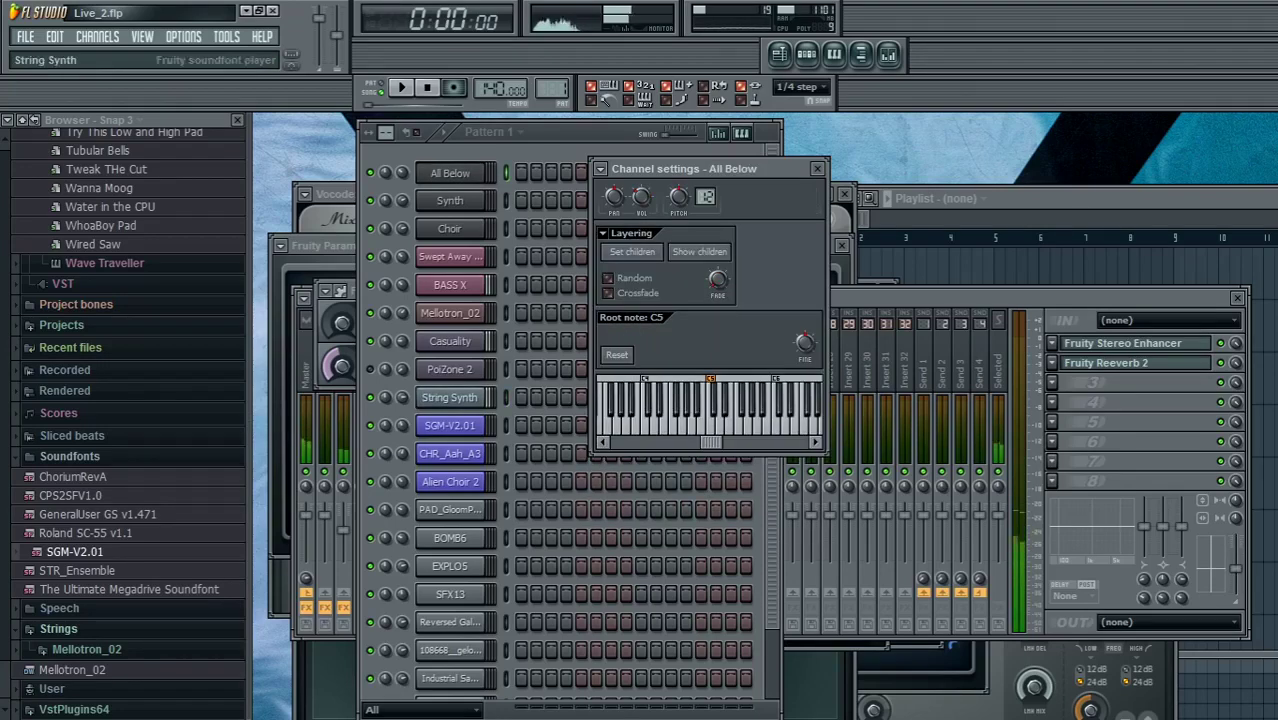
Trigger C5 on the 108668__gelo-pap... sample channel and on the 28777__corsica-s... sample channel.
left_click(370, 412)
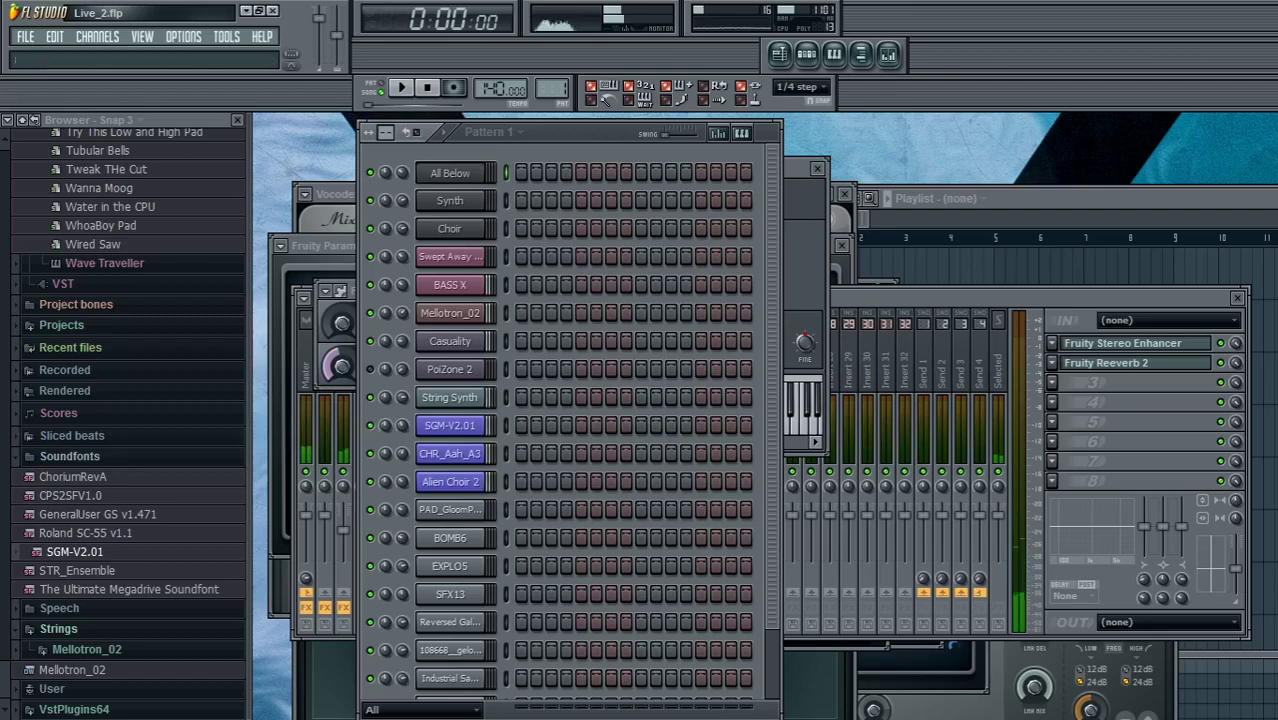
left_click(449, 650)
key("q")
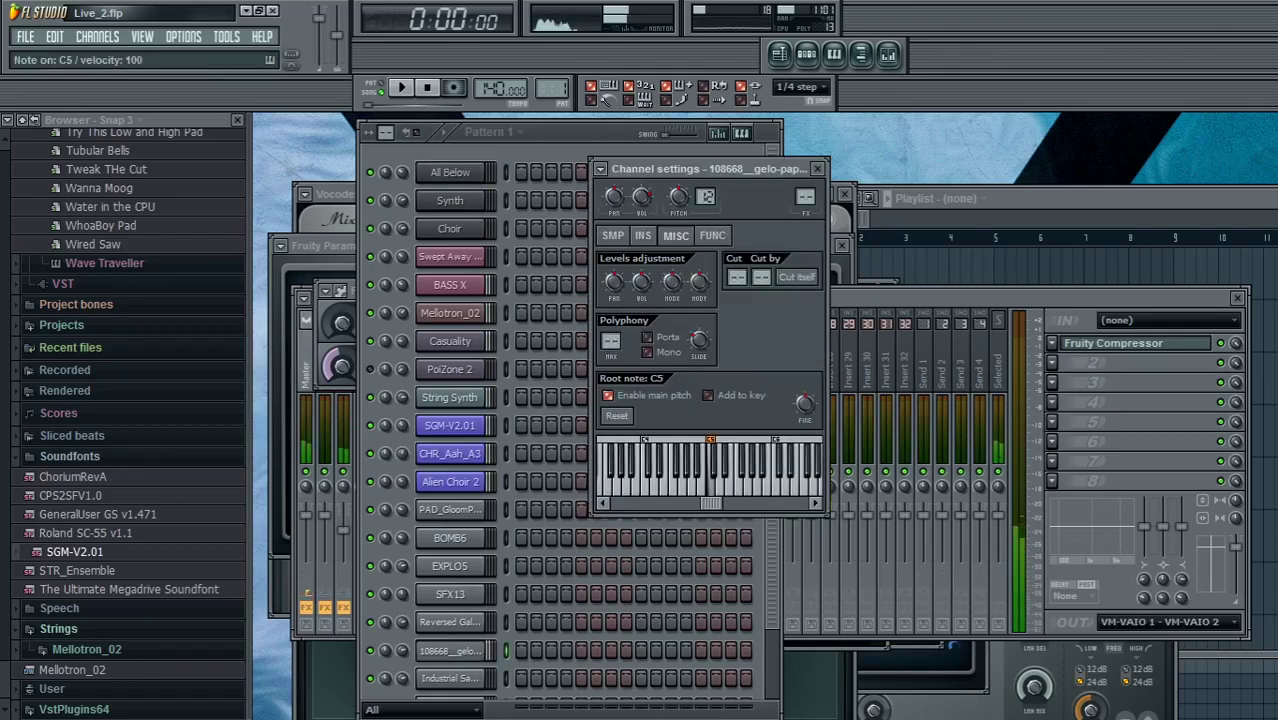
scroll(567, 640, "down", 4)
left_click(450, 668)
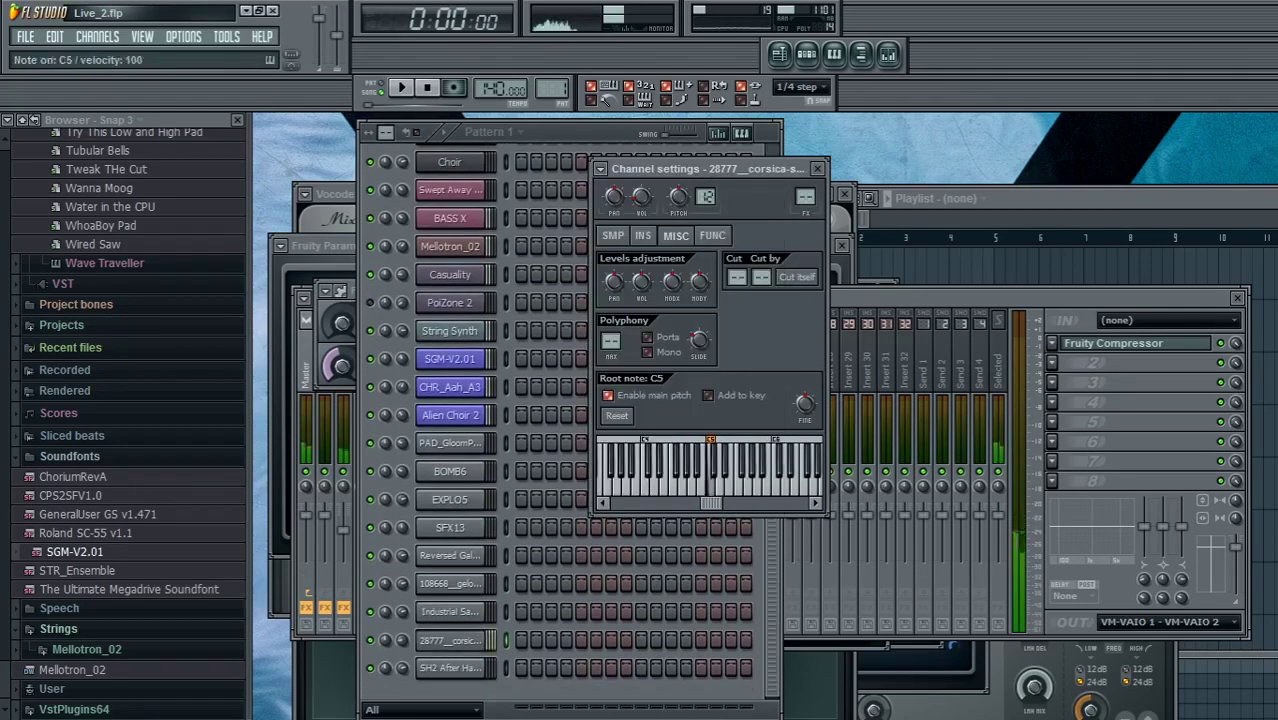
Play C5 on the 28777__corsica-s... sample channel and switch to the Industrial Sample channel.
key("q")
left_click(450, 612)
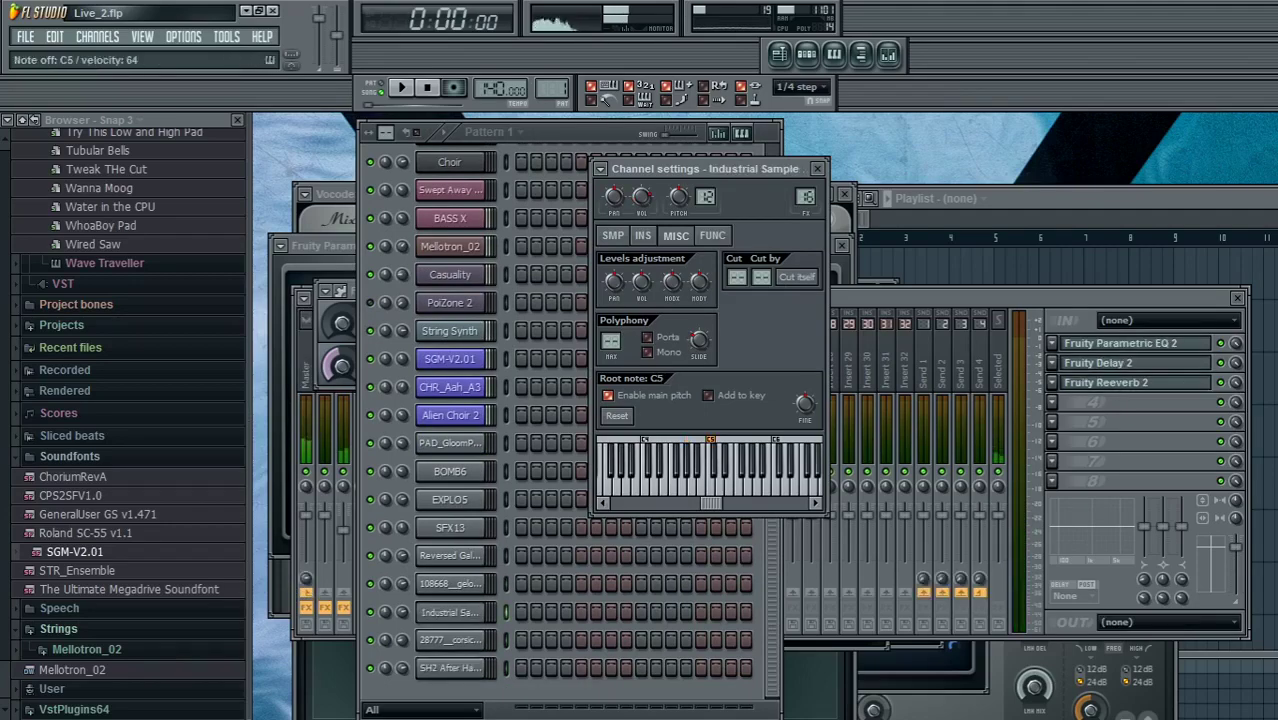
Select the All Below layer and play a phrase that includes G6.
left_click_drag(772, 610, 772, 535)
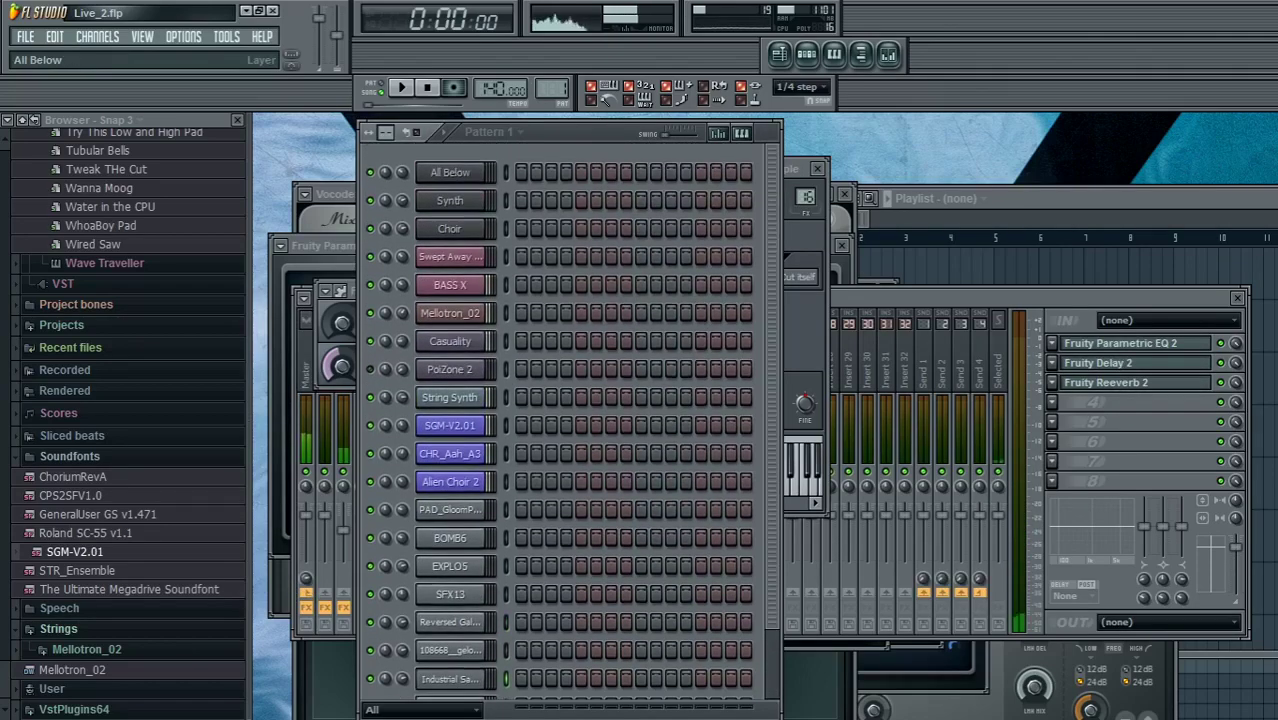
left_click(450, 173)
key("t")
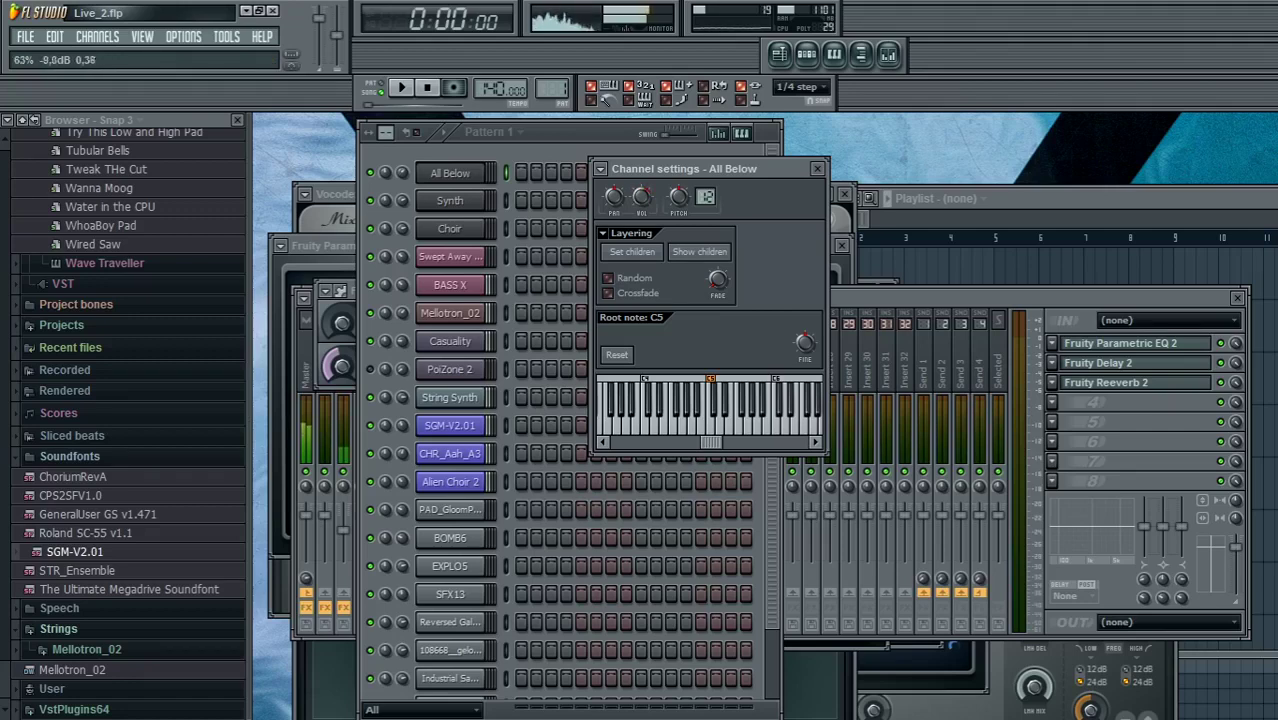
key("t")
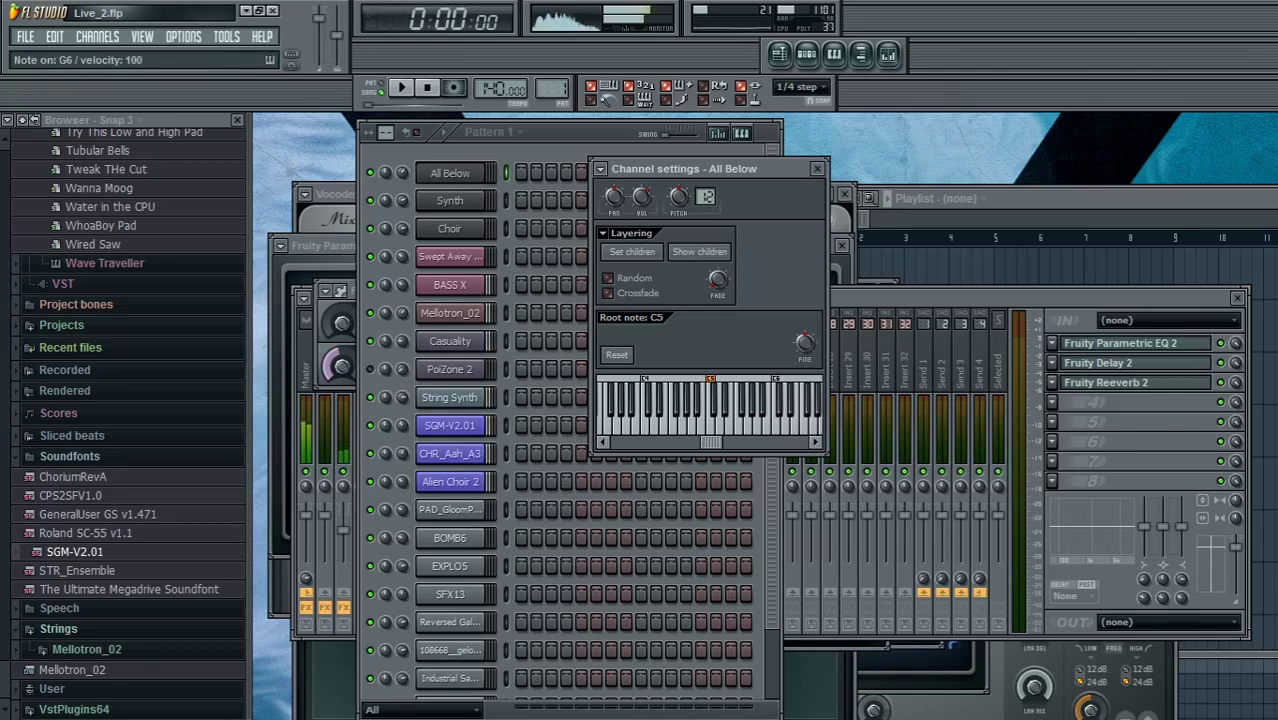
Unmute the PoiZone 2 channel, raise its volume slightly and reselect the All Below layer.
left_click(370, 369)
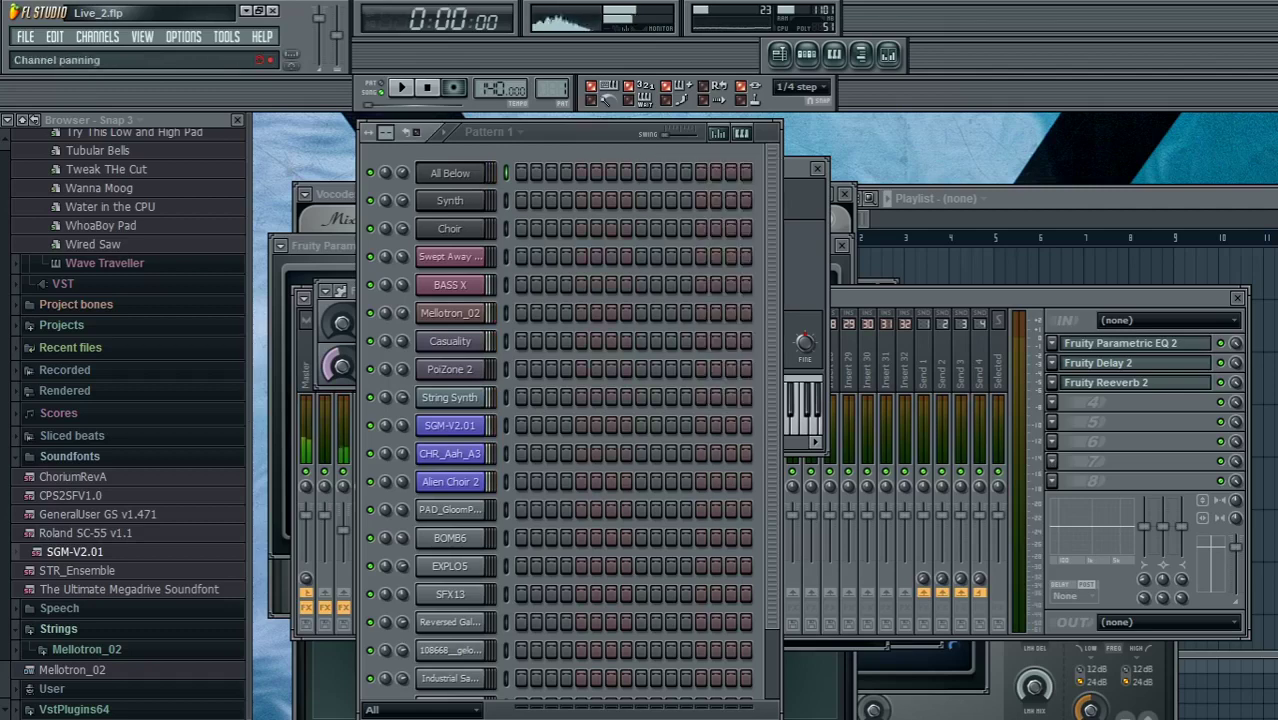
left_click_drag(402, 369, 402, 361)
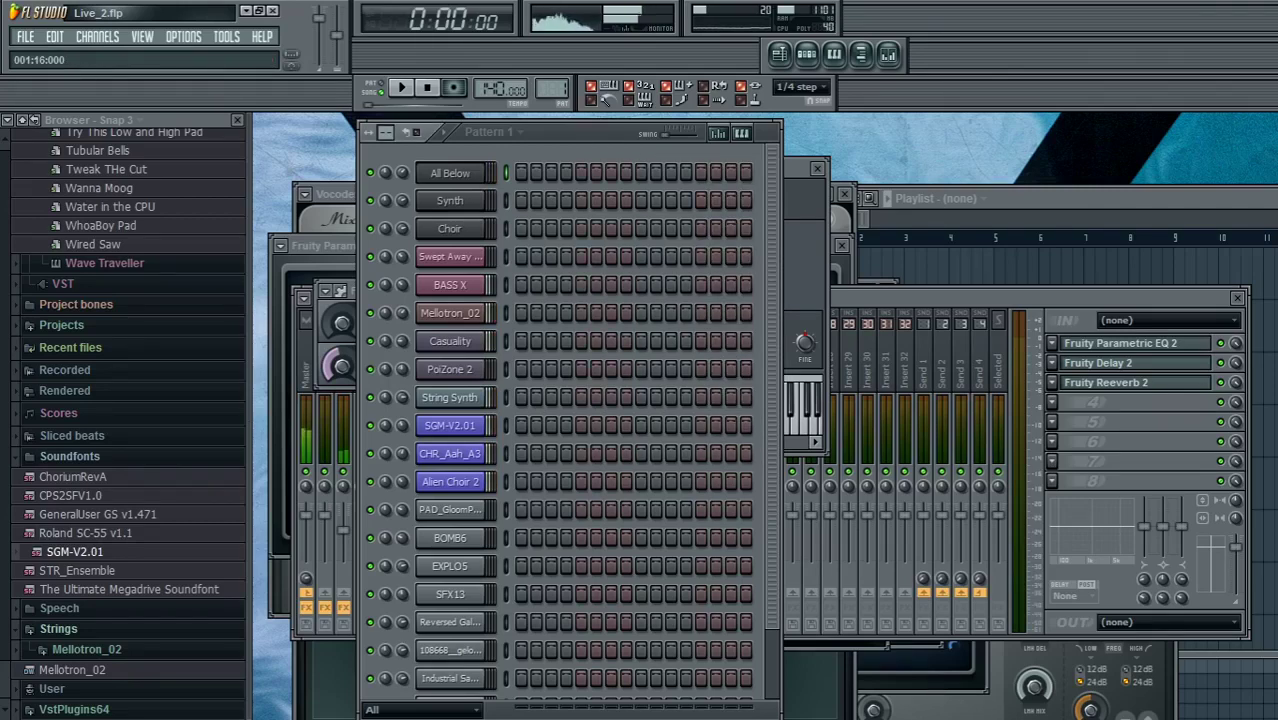
left_click(450, 173)
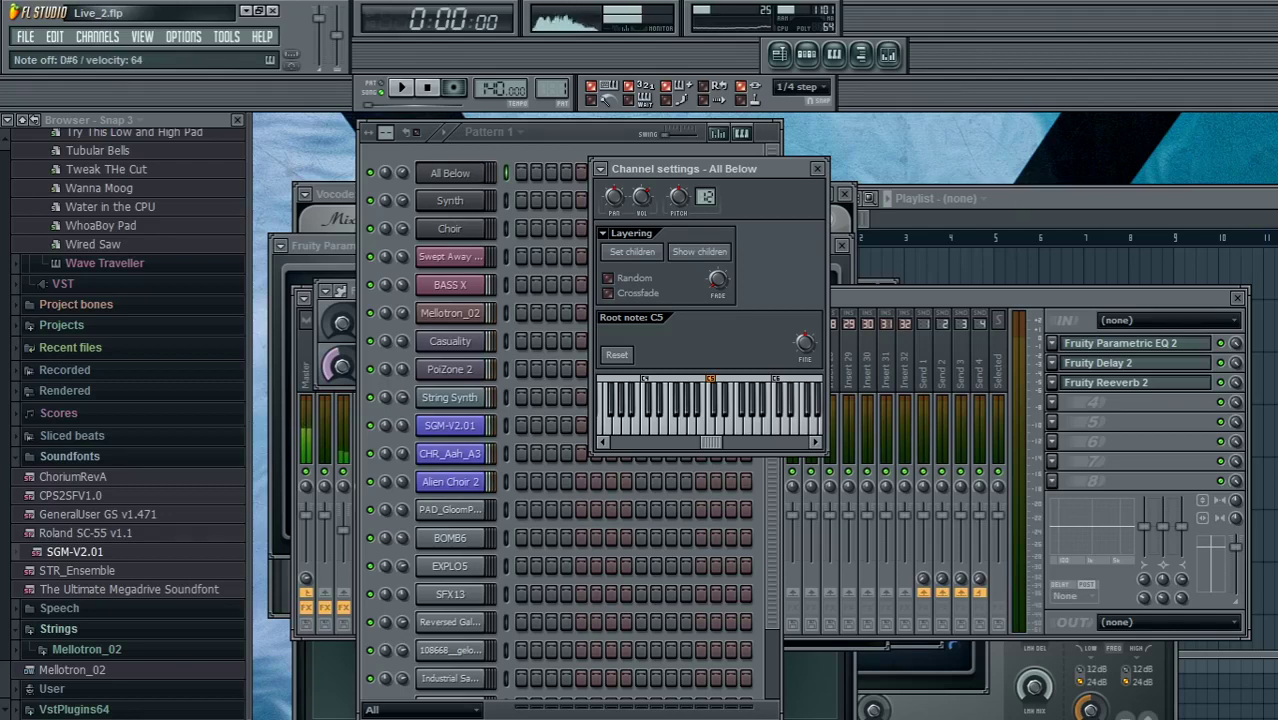
Lower the volumes of the SGM-V2.01 and Casuality channels and mute Casuality.
left_click(402, 425)
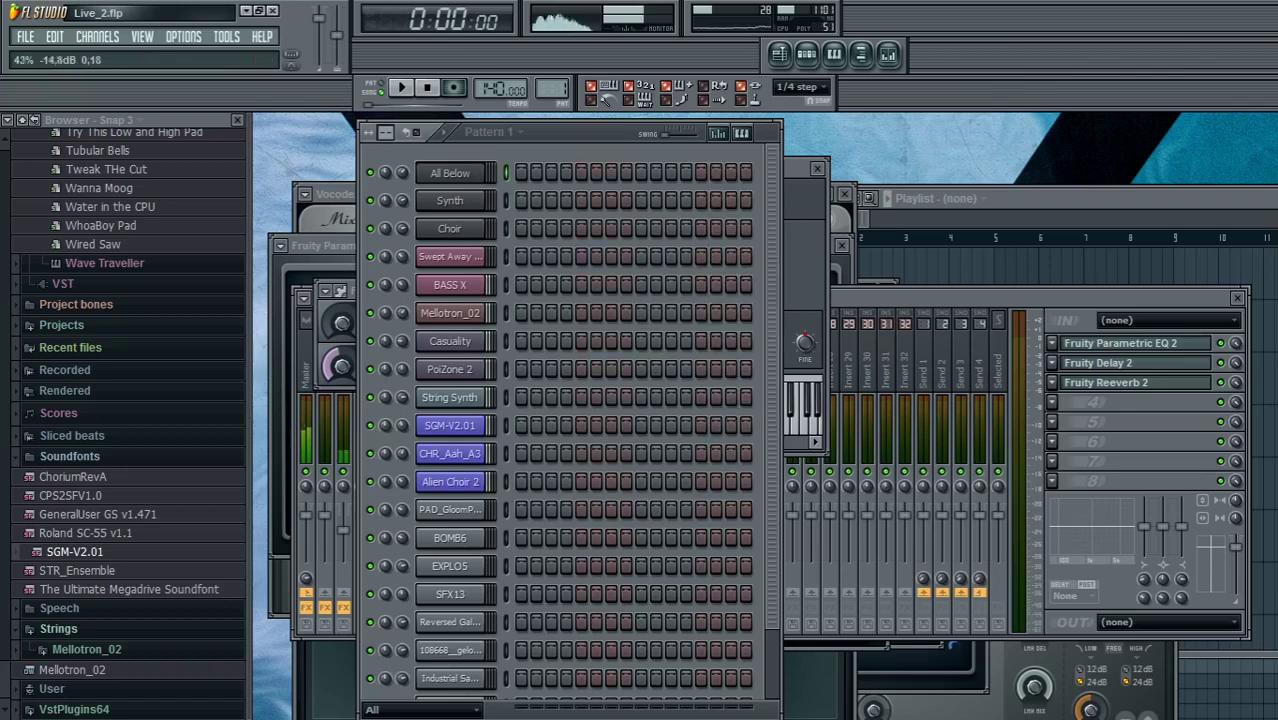
left_click_drag(402, 425, 402, 430)
left_click(370, 341)
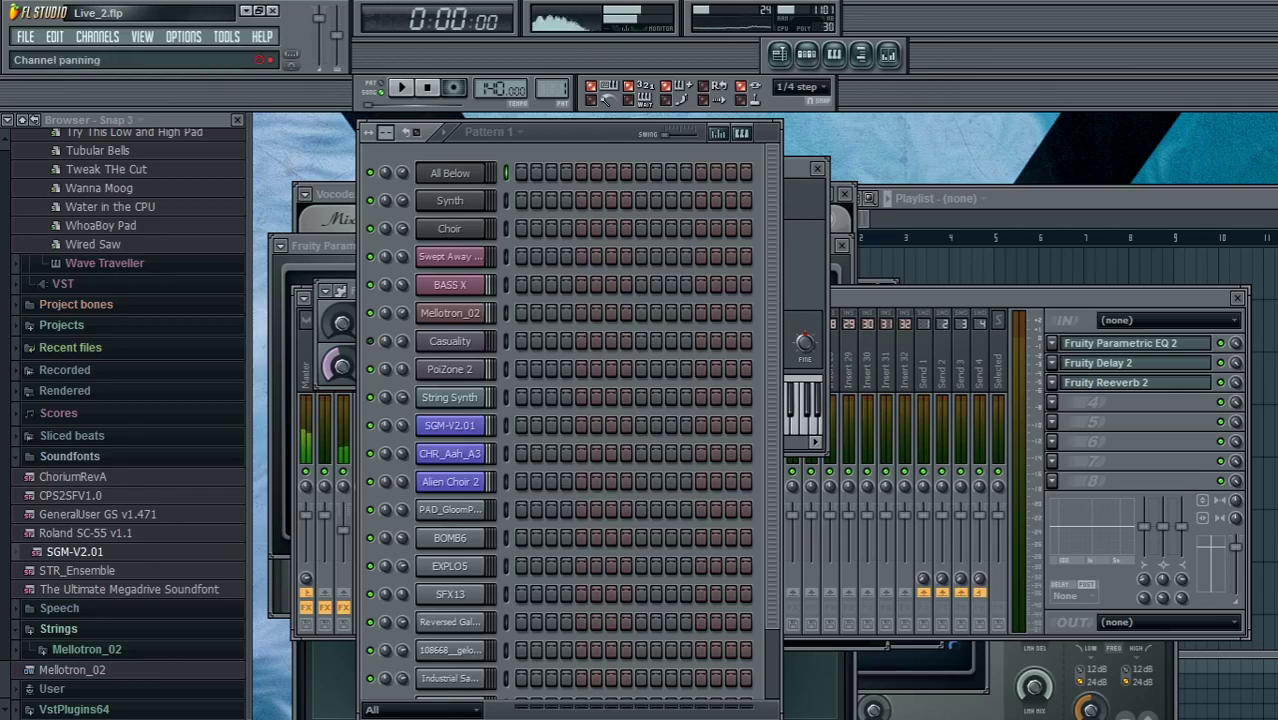
left_click_drag(402, 341, 402, 351)
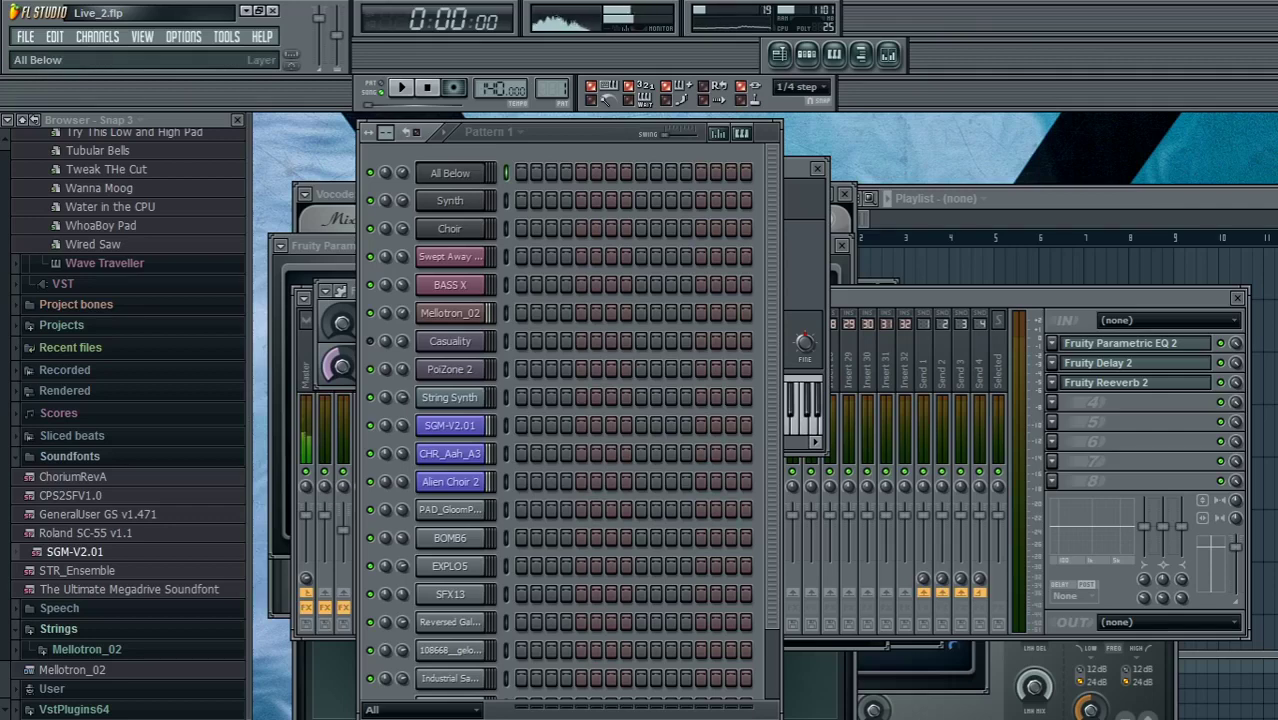
Select the All Below layer and play a phrase with D#5, D#6 and C4.
left_click(450, 173)
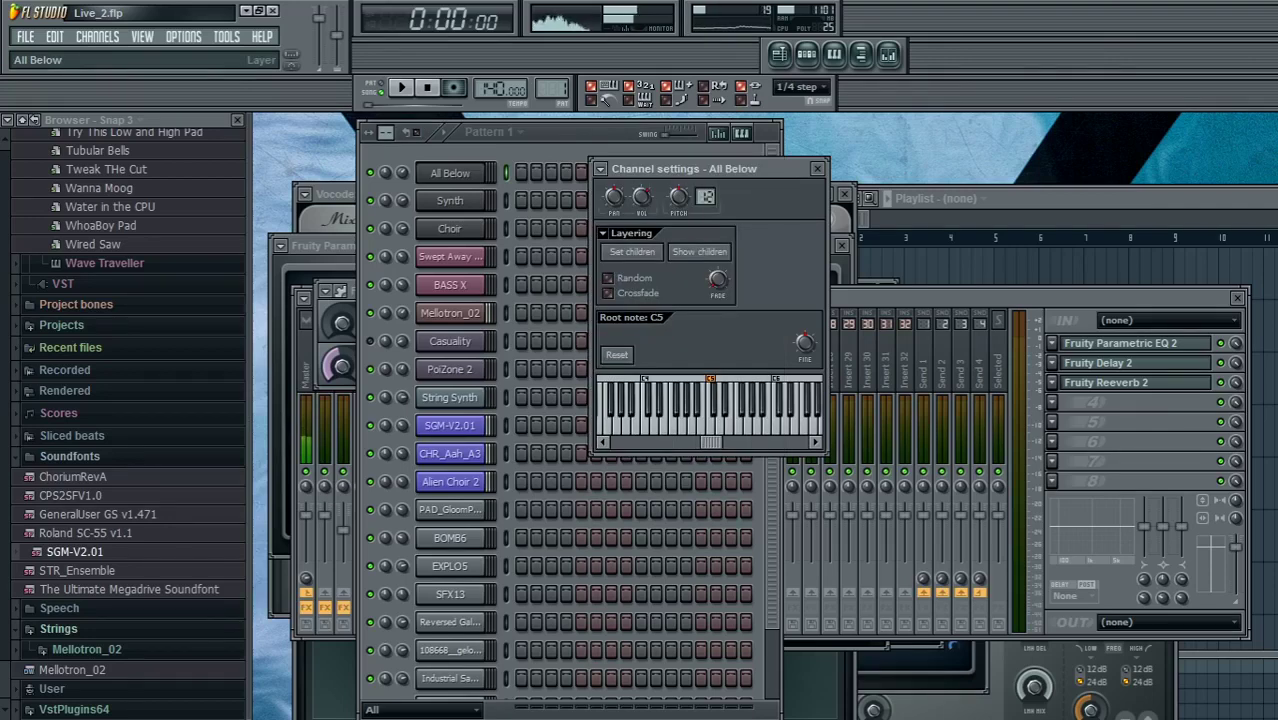
key("d")
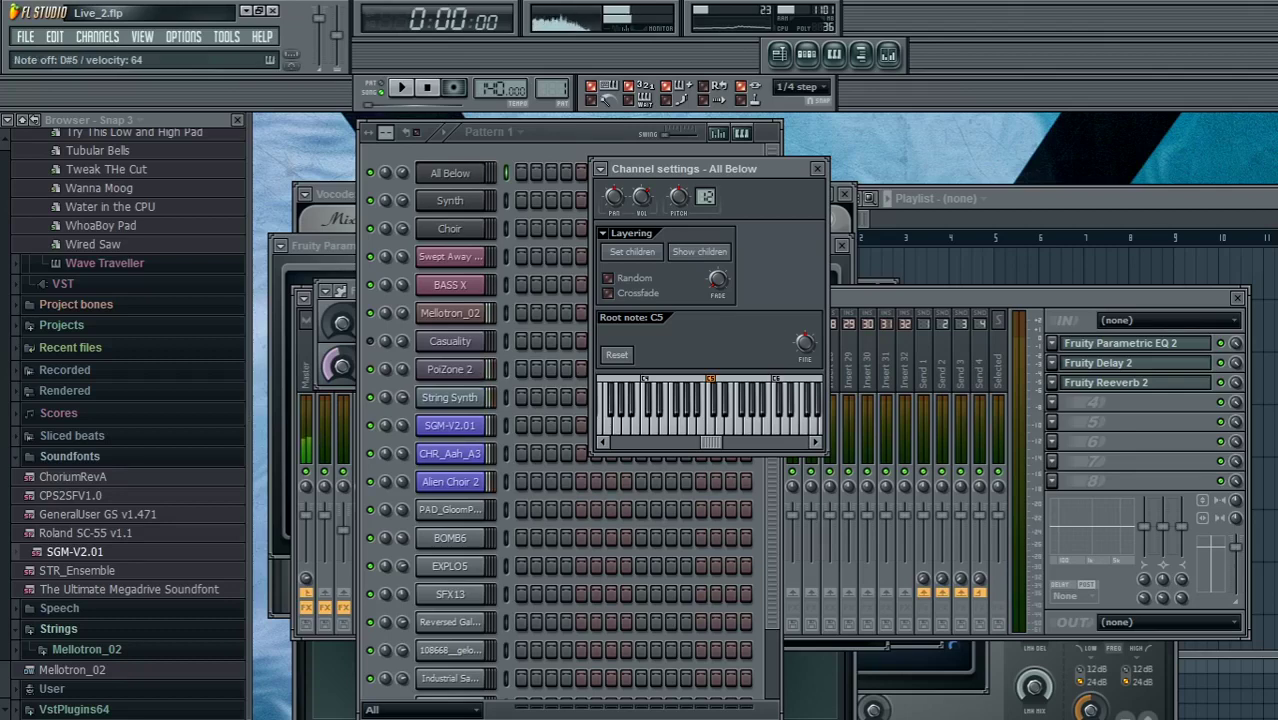
key("b")
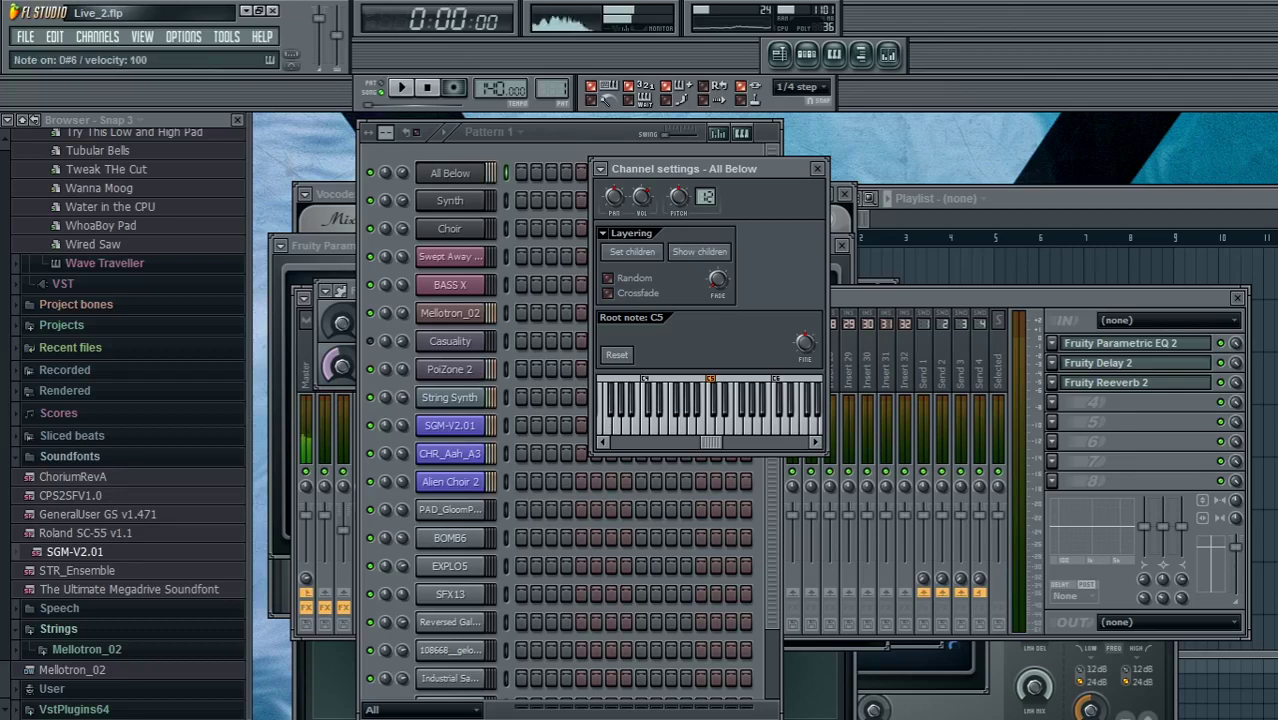
key("b")
key("z")
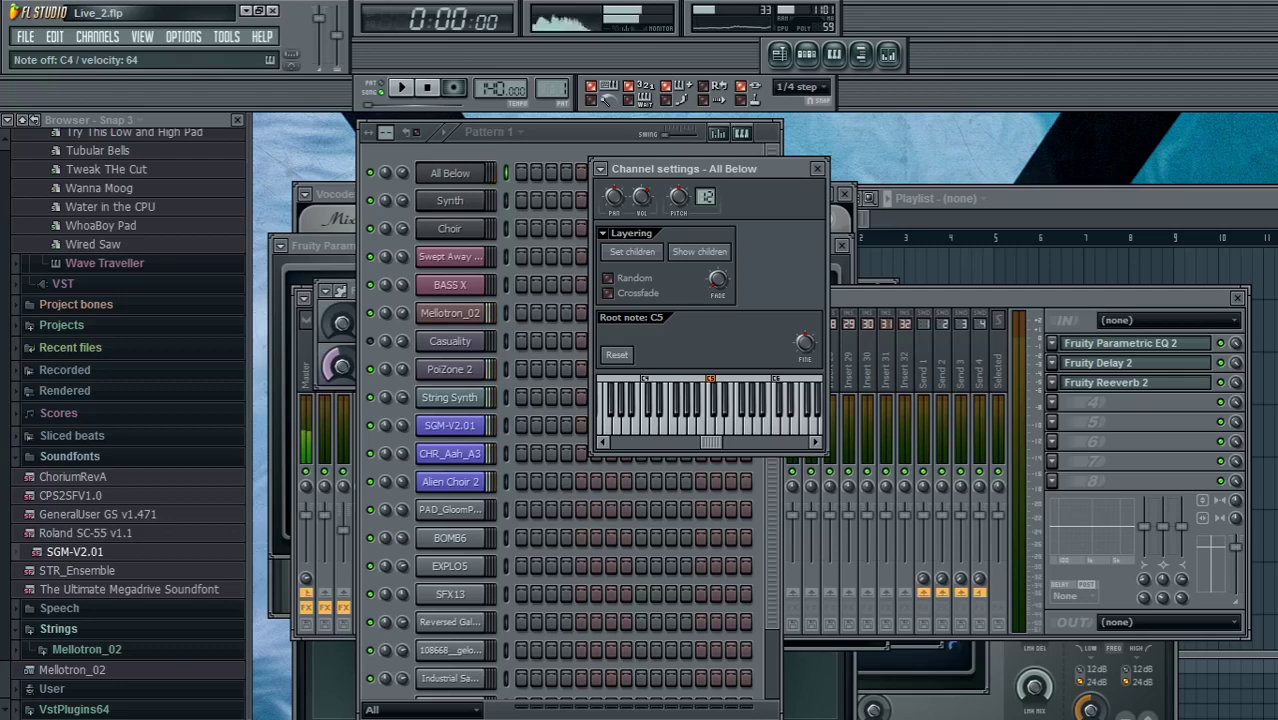
key("t")
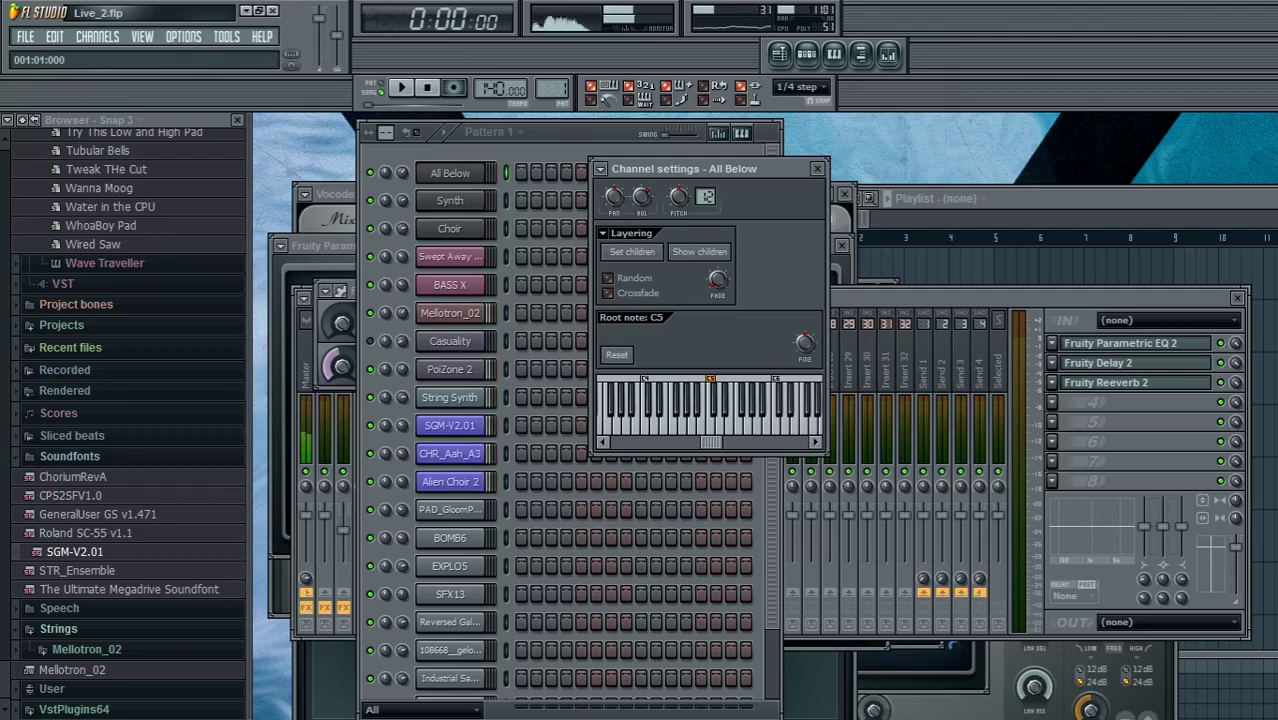
key("b")
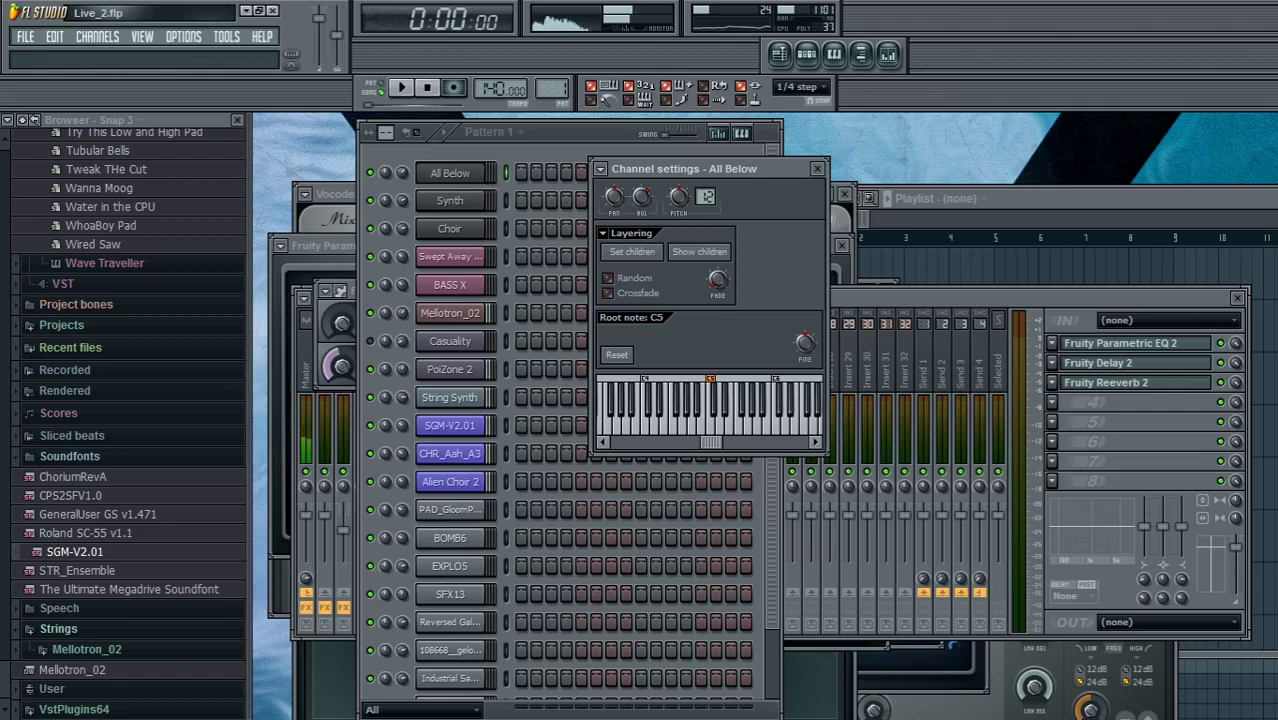
Select String Synth and Casuality in turn, adjust Casuality's volume and unmute it.
left_click(449, 398)
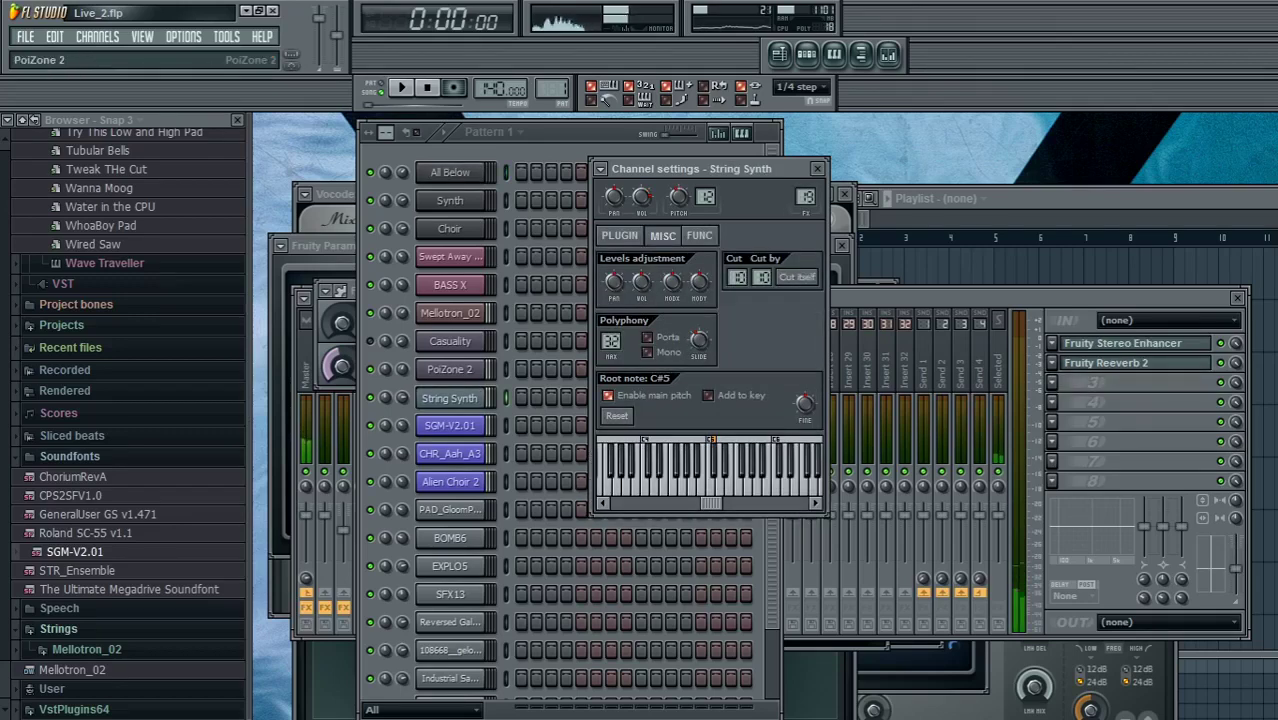
left_click(449, 341)
left_click(402, 341)
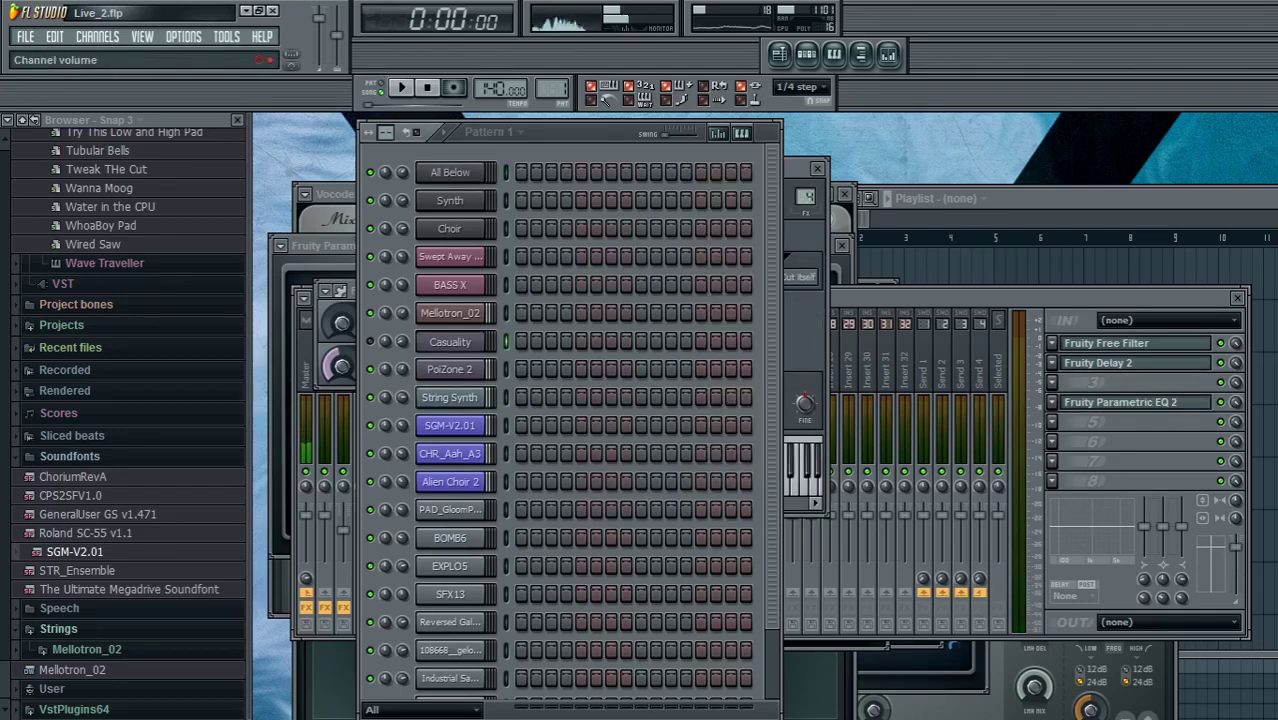
left_click(370, 341)
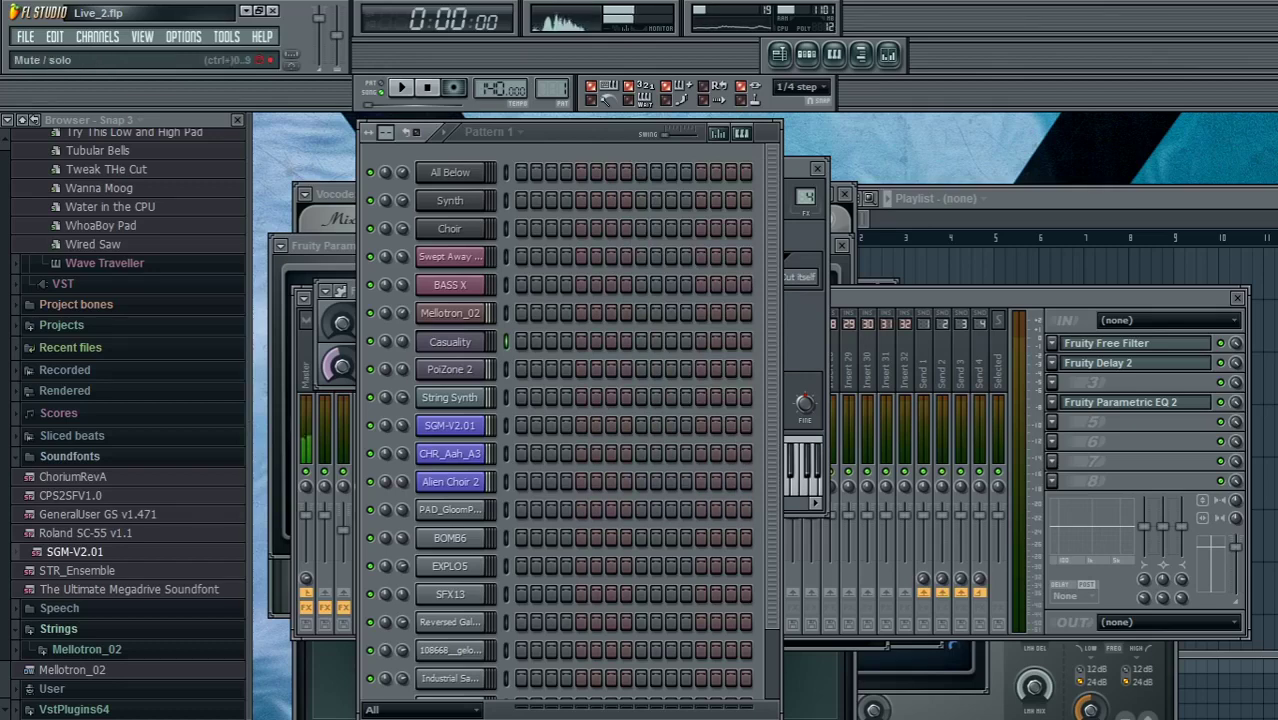
Bend the String Synth channel's pitch, return it to 0 cent, and play C5 on the All Below layer.
left_click(449, 397)
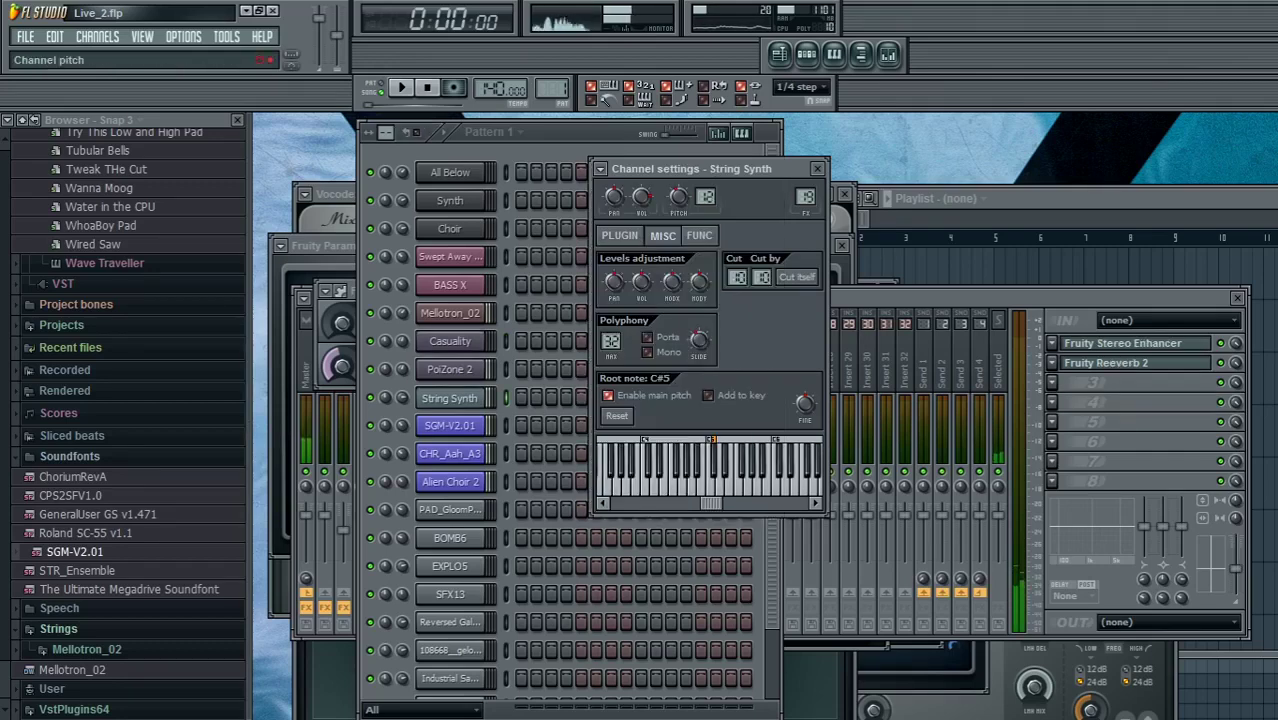
left_click_drag(678, 196, 678, 190)
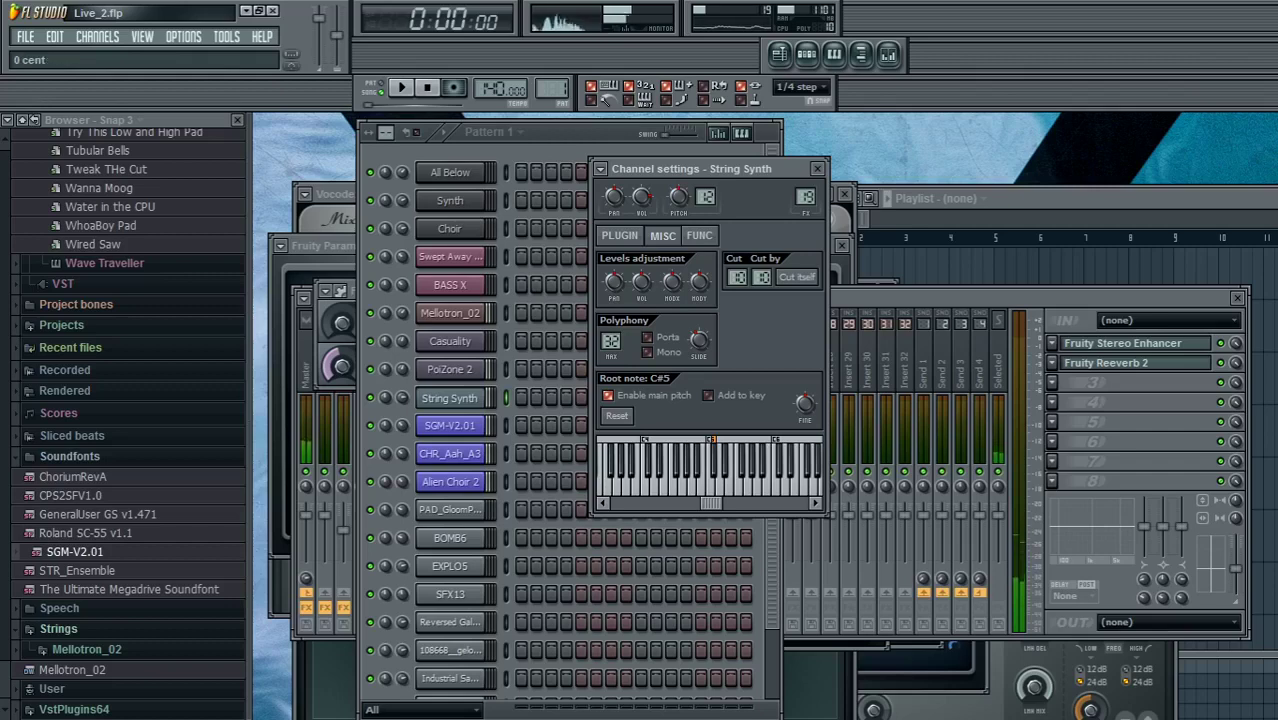
left_click(450, 173)
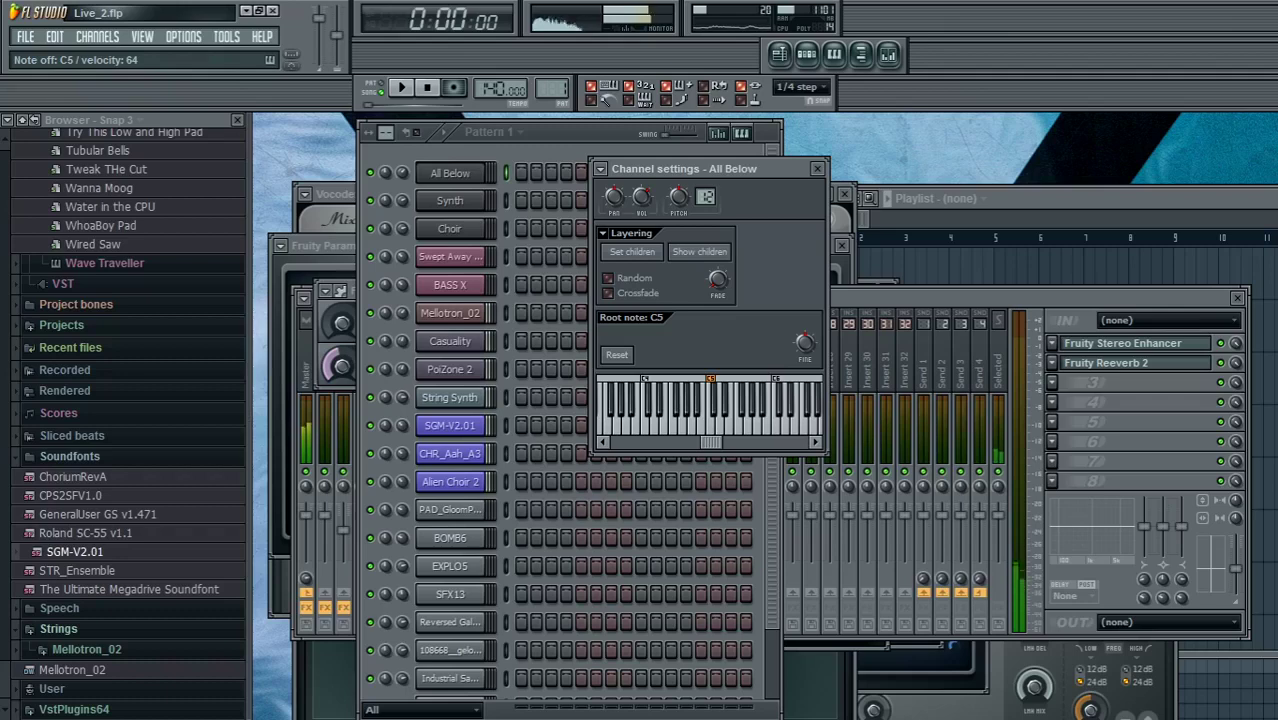
Switch through the BOMB6 and 108668__gelo... samples to Reversed Galatic Cymbal and play C6.
left_click(450, 538)
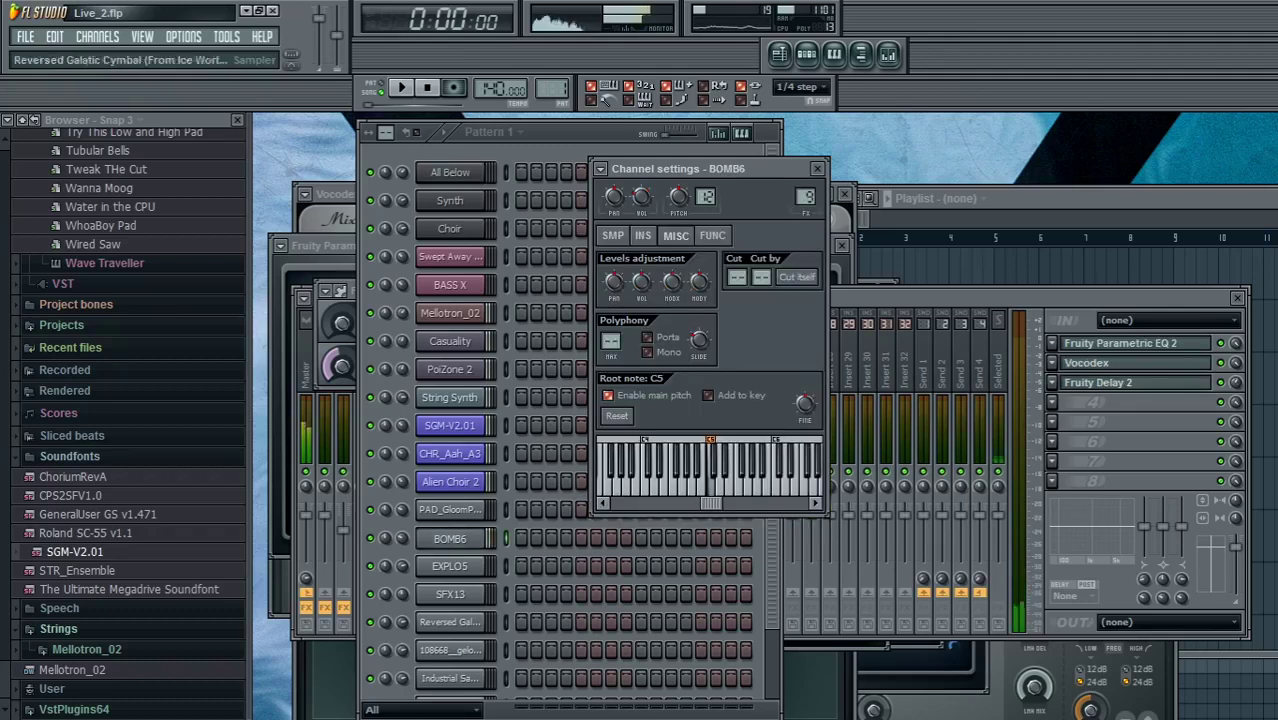
left_click(450, 650)
left_click(450, 622)
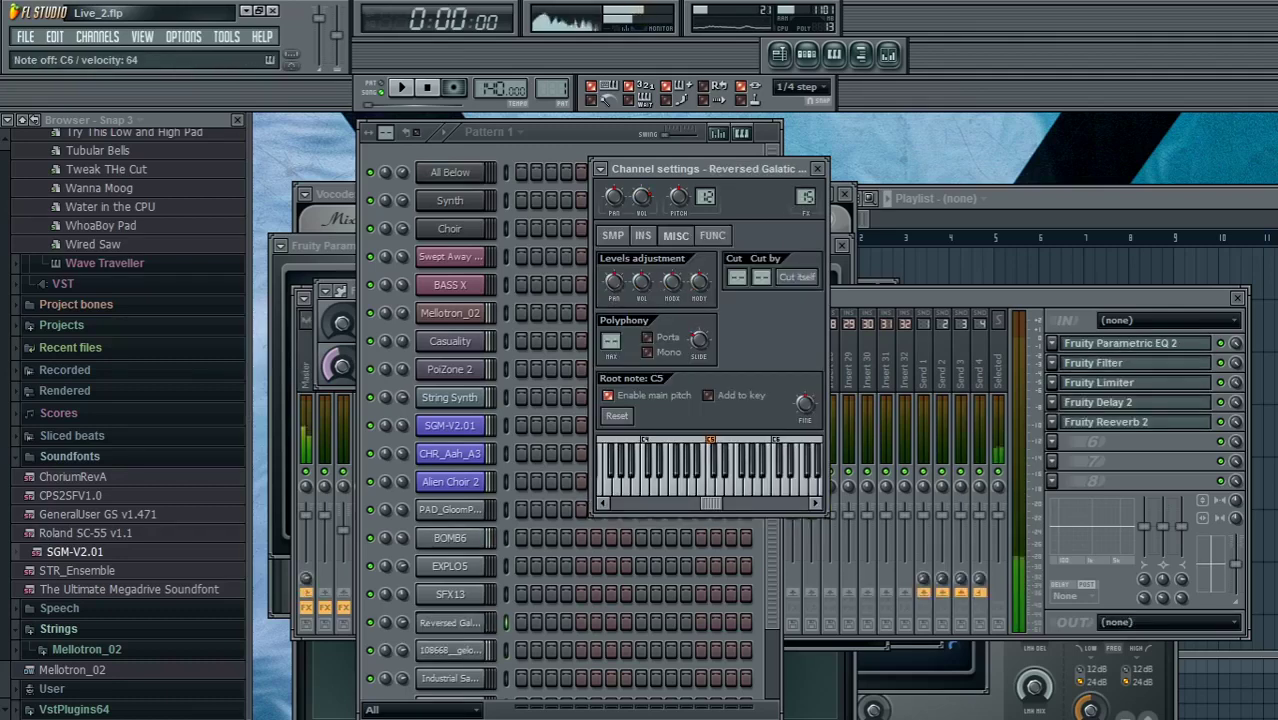
Reselect the All Below layer and lower the String Synth channel's volume.
left_click(450, 173)
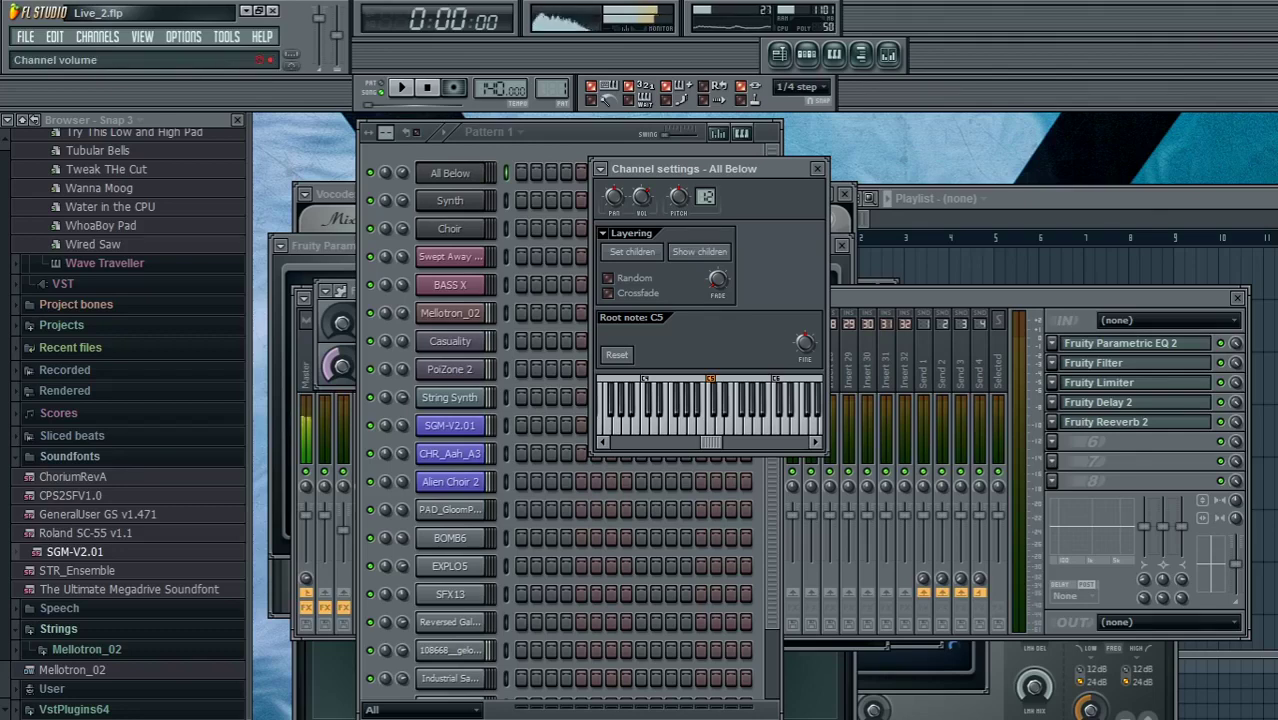
left_click_drag(402, 397, 402, 425)
left_click(806, 270)
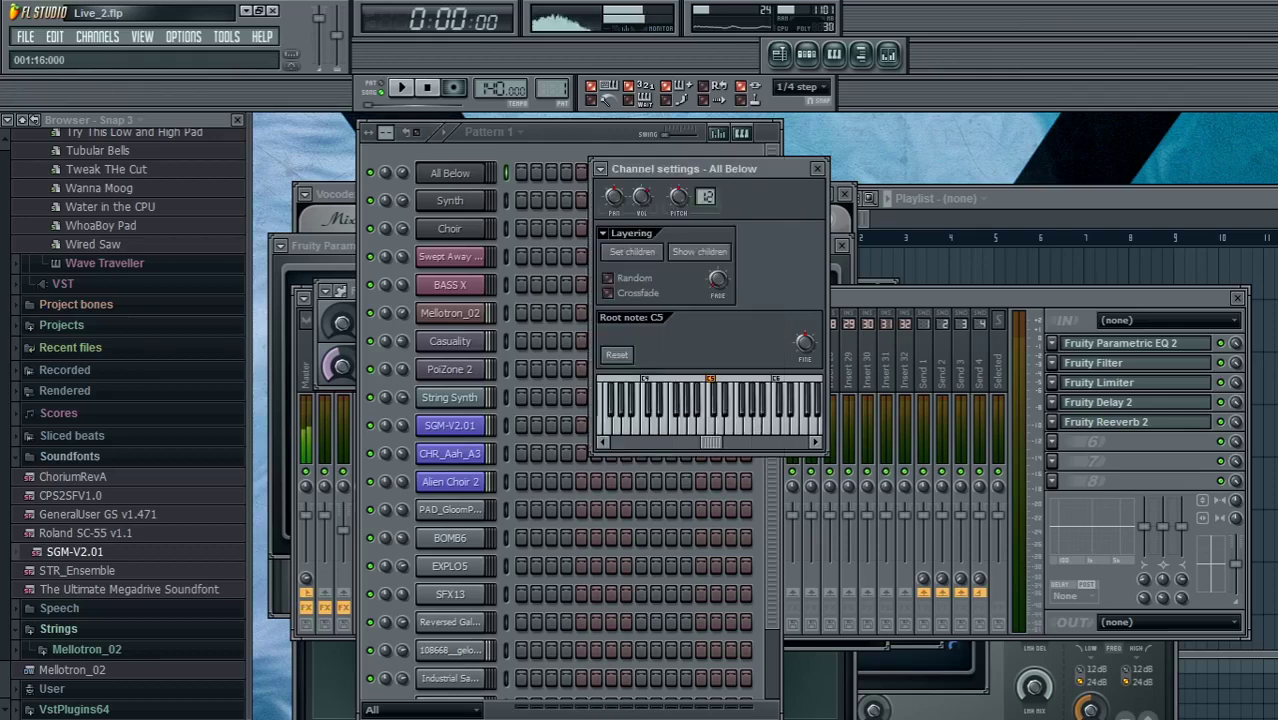
Play a phrase on the All Below layer with G#5, G4, F4, D#6, F4, D#6 and C5.
key("h")
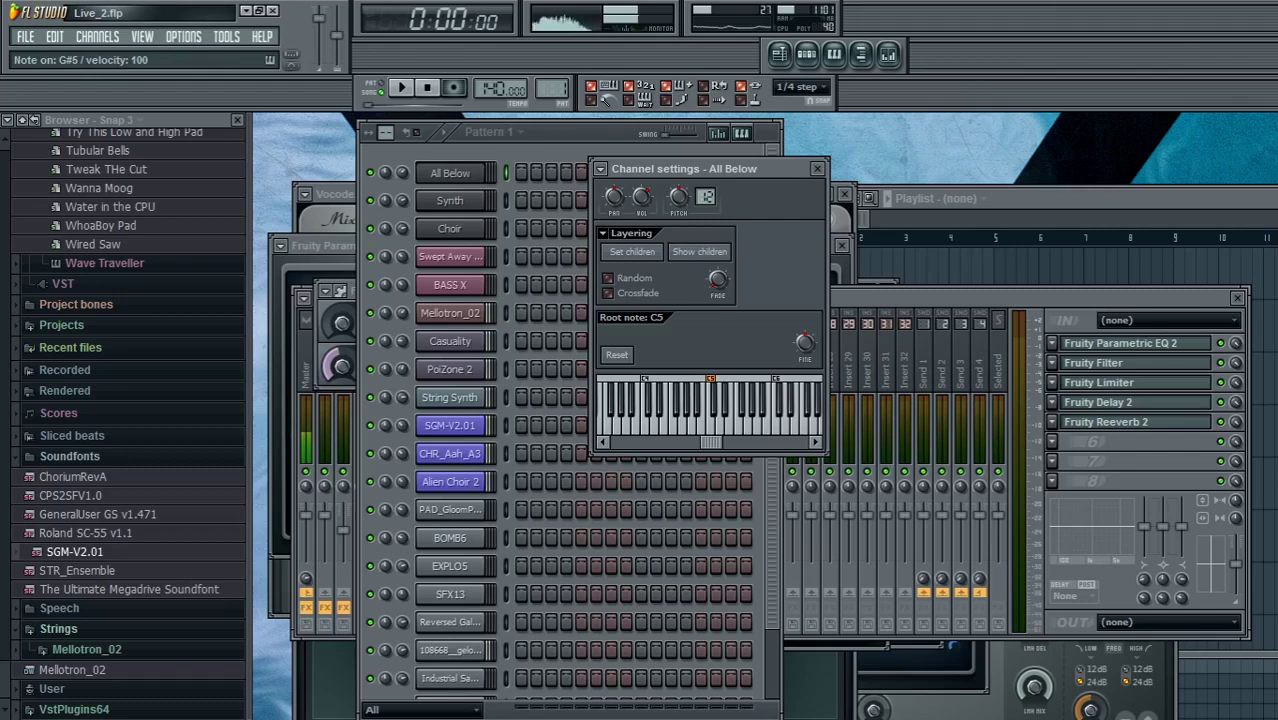
key("v")
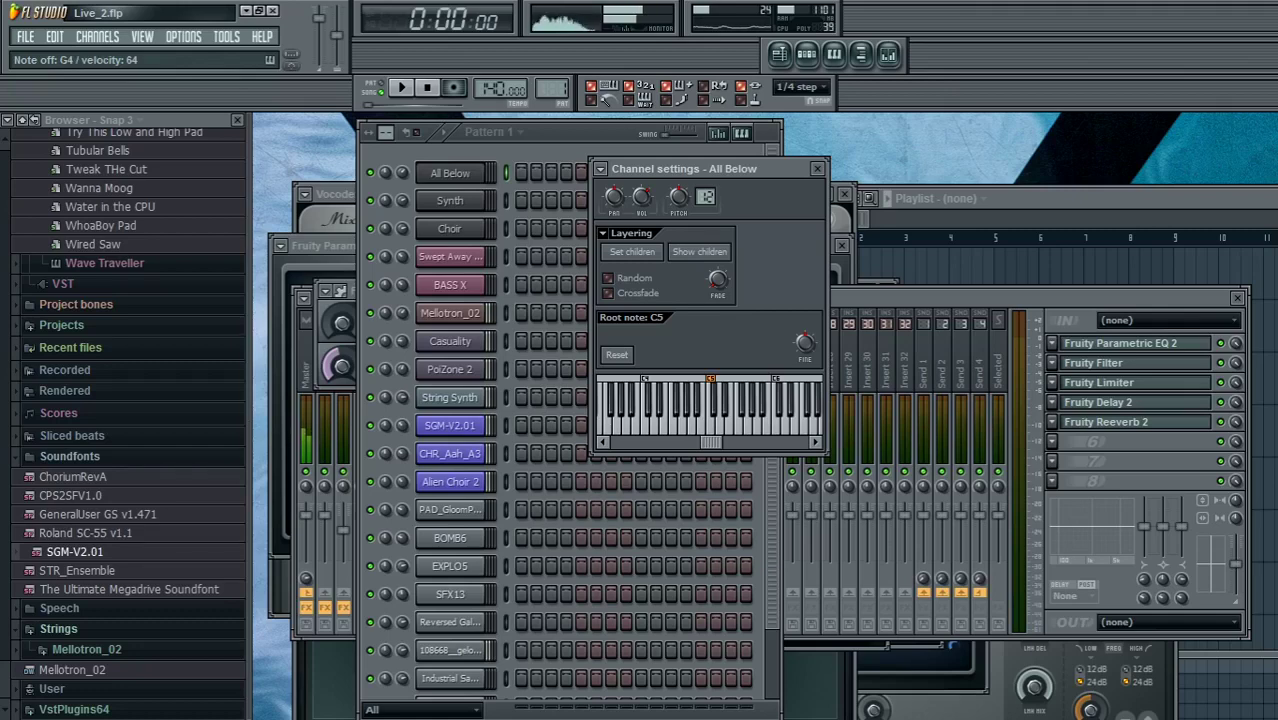
key("v")
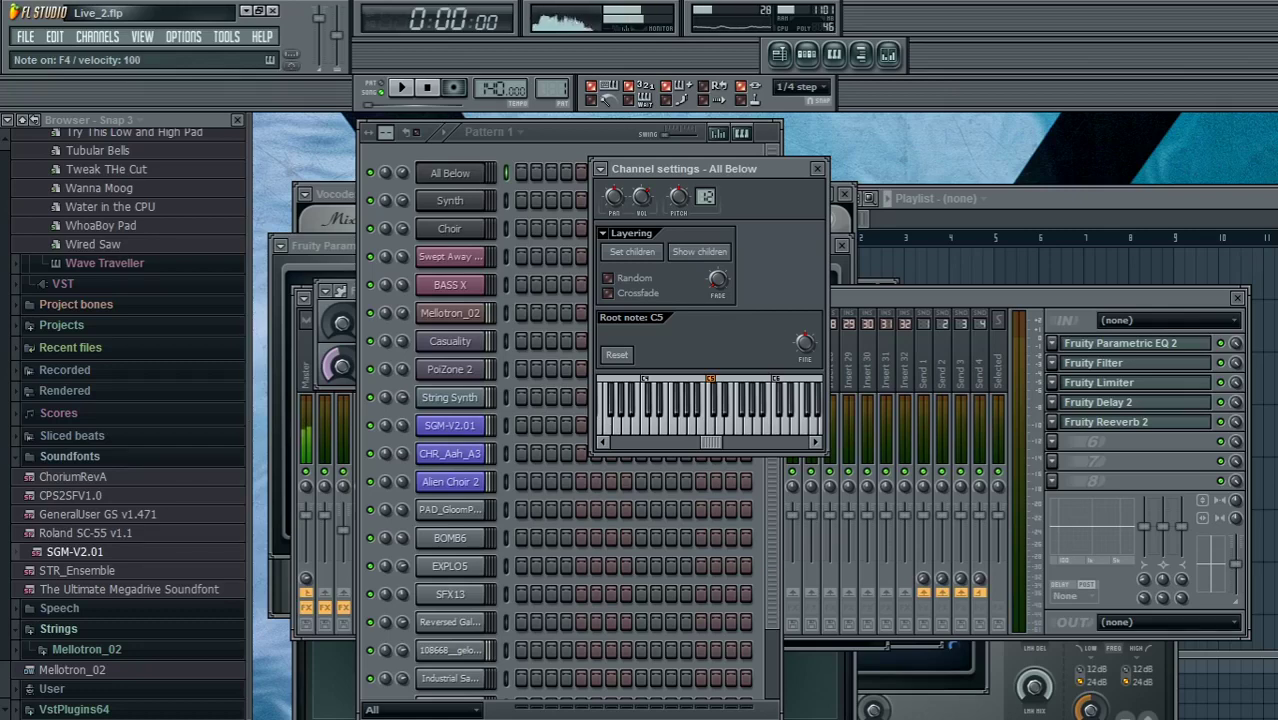
key("z")
key("d")
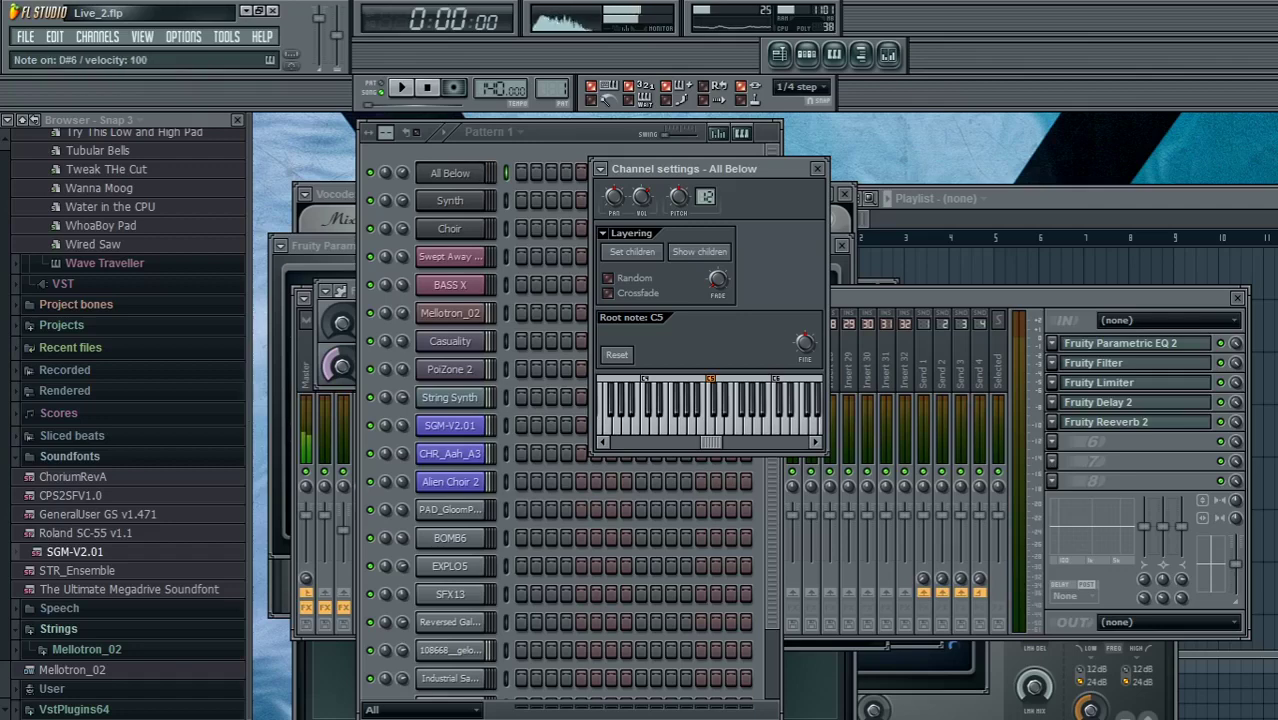
key("v")
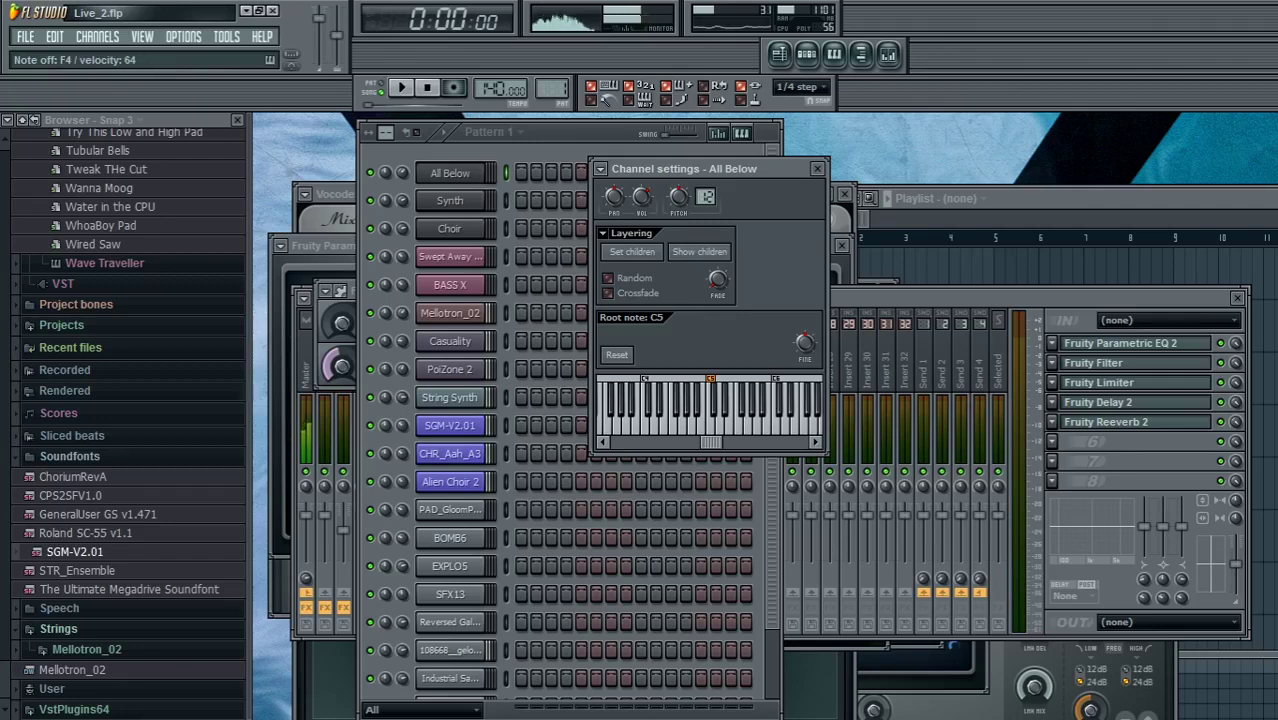
key("0")
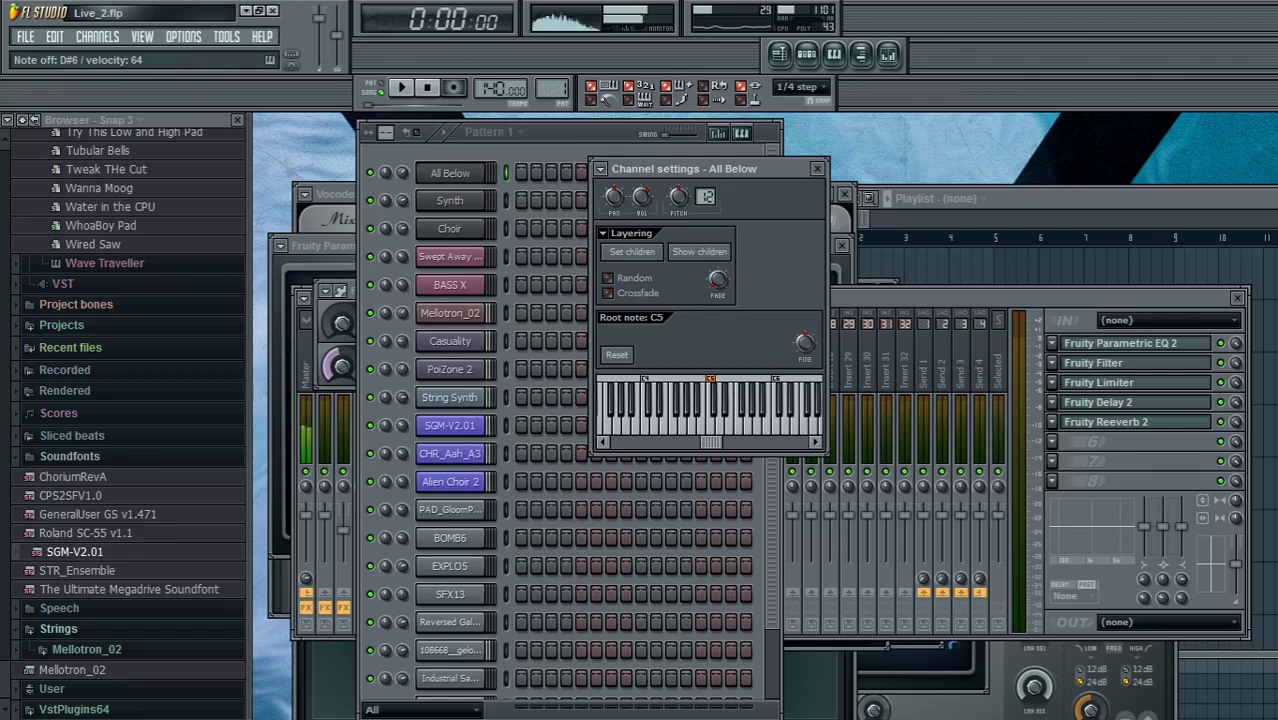
key("b")
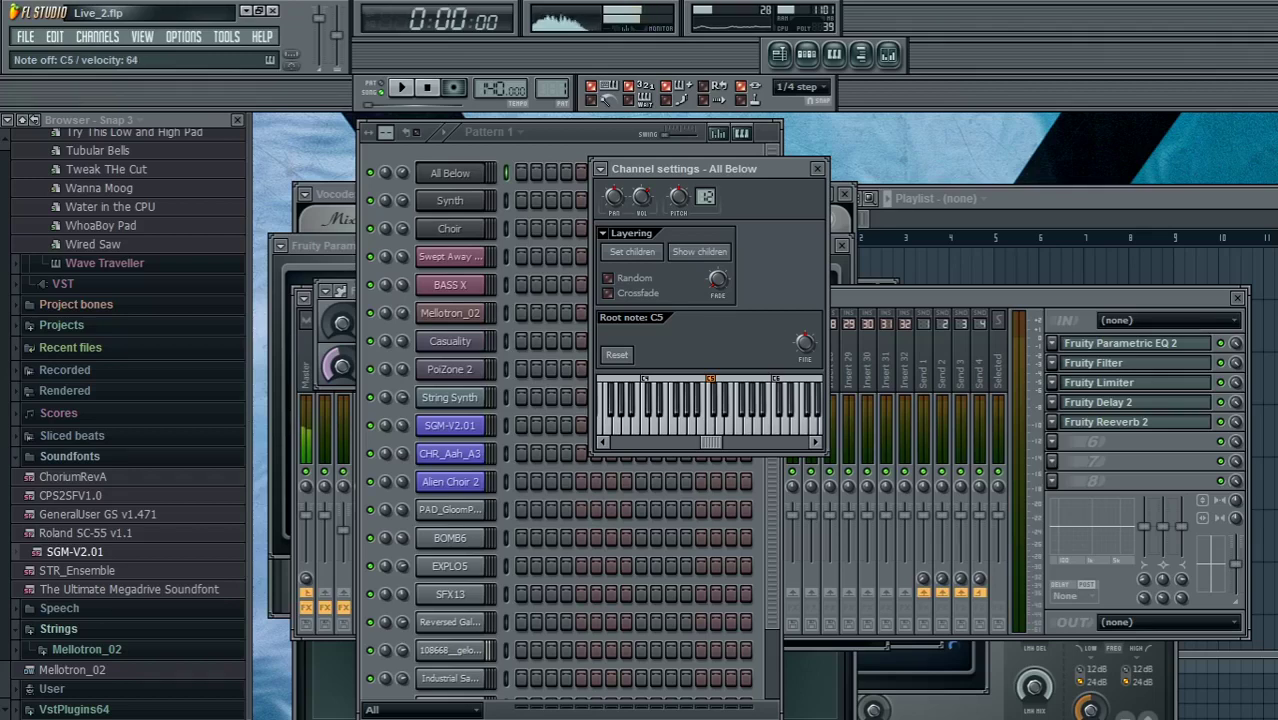
Mute the 108668__gelo... sample channel and turn down the SGM-V2.01 and Casuality volumes, setting Casuality to 26%.
key("F6")
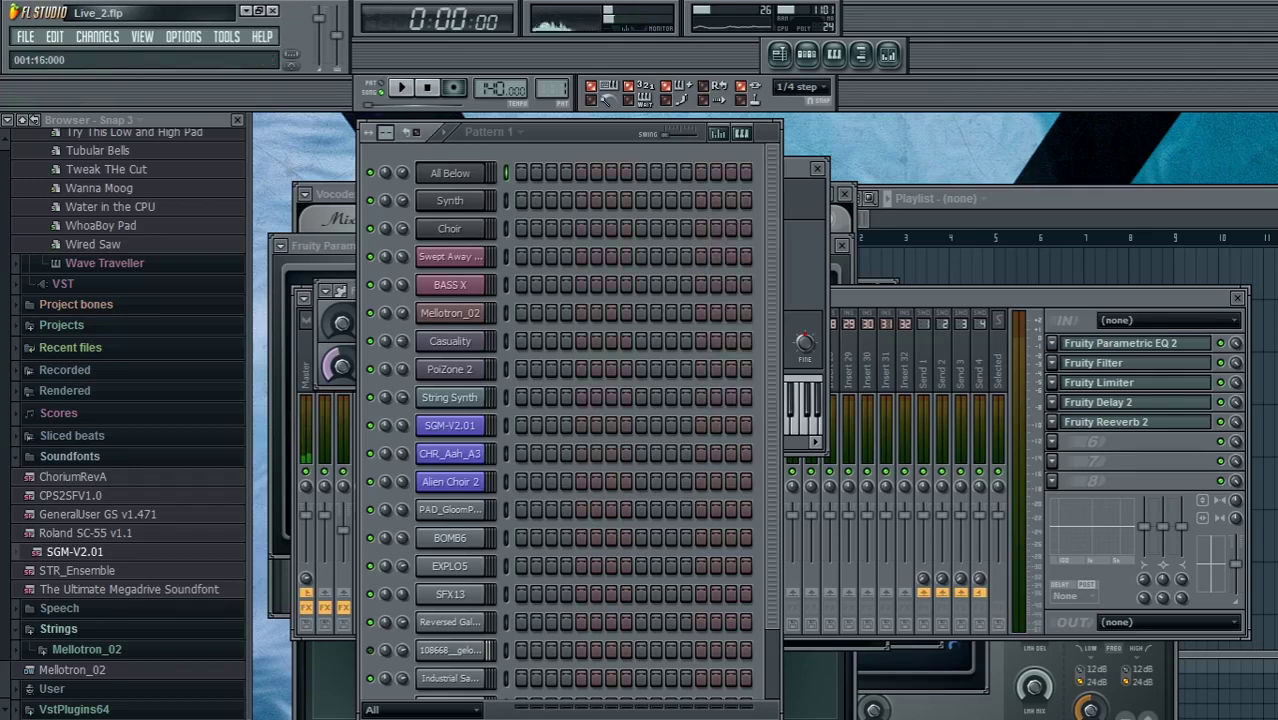
scroll(585, 420, "down", 3)
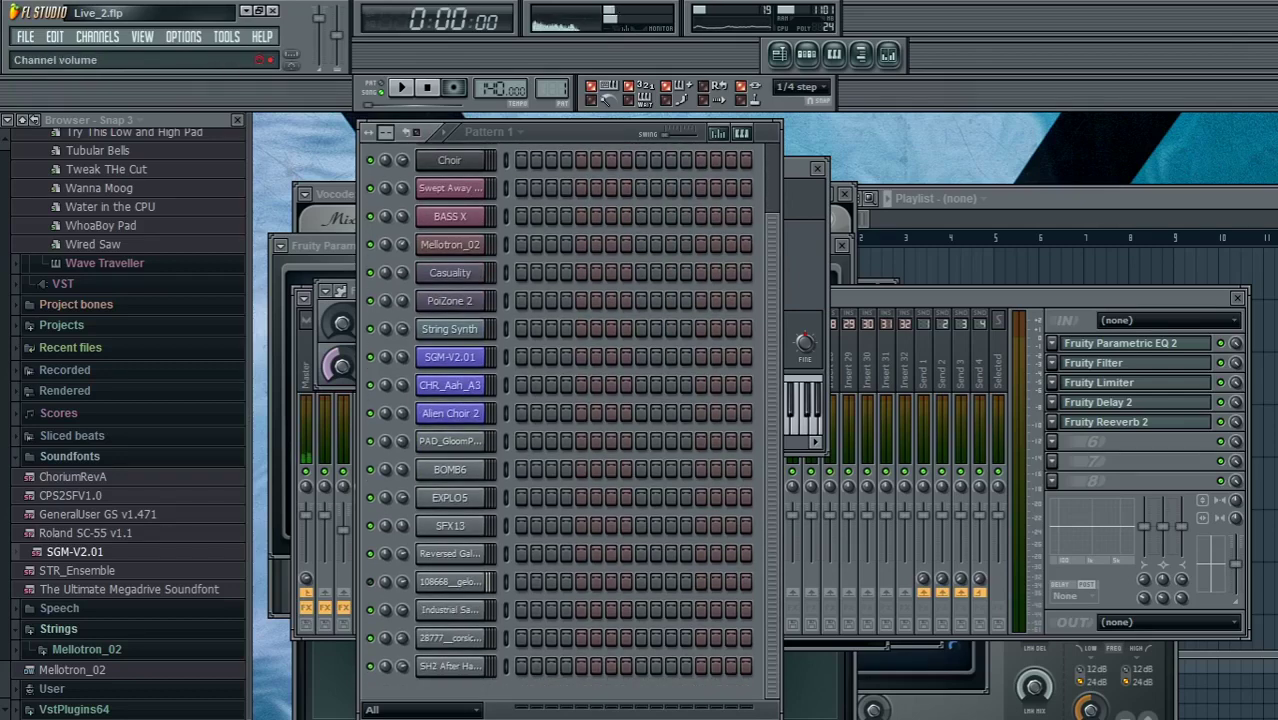
left_click_drag(402, 357, 402, 360)
left_click_drag(402, 272, 402, 290)
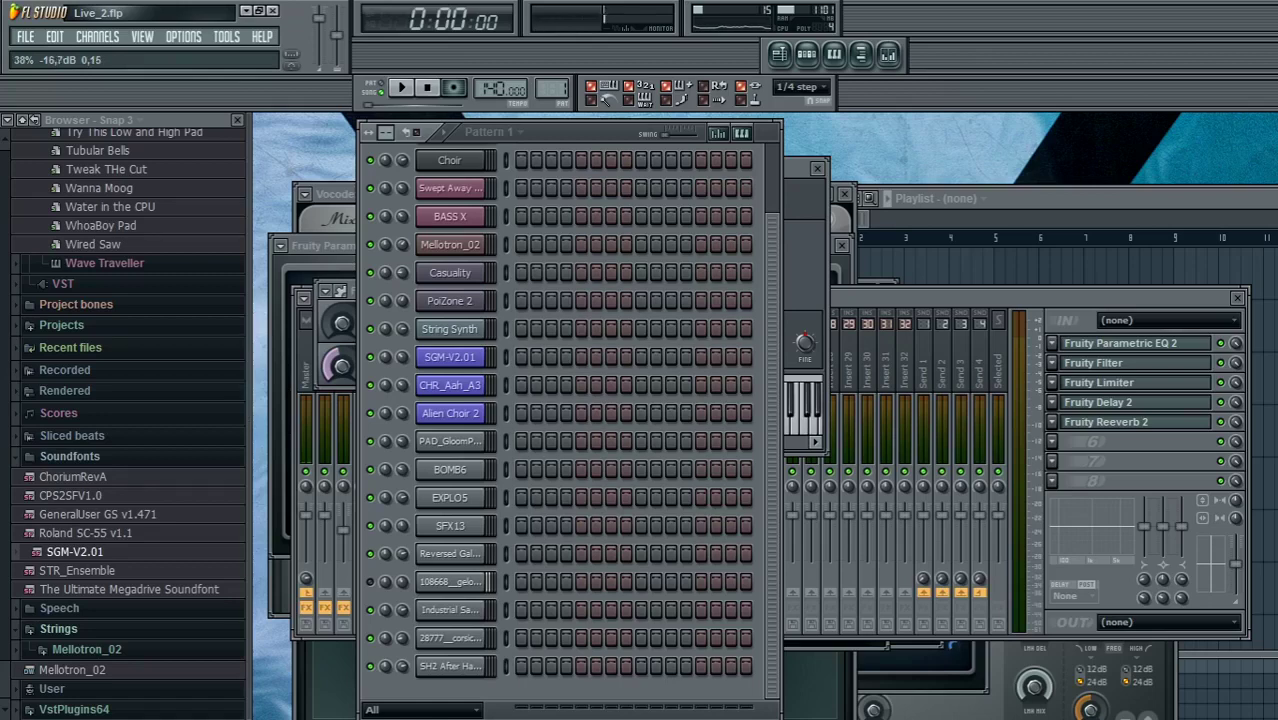
left_click_drag(402, 272, 402, 276)
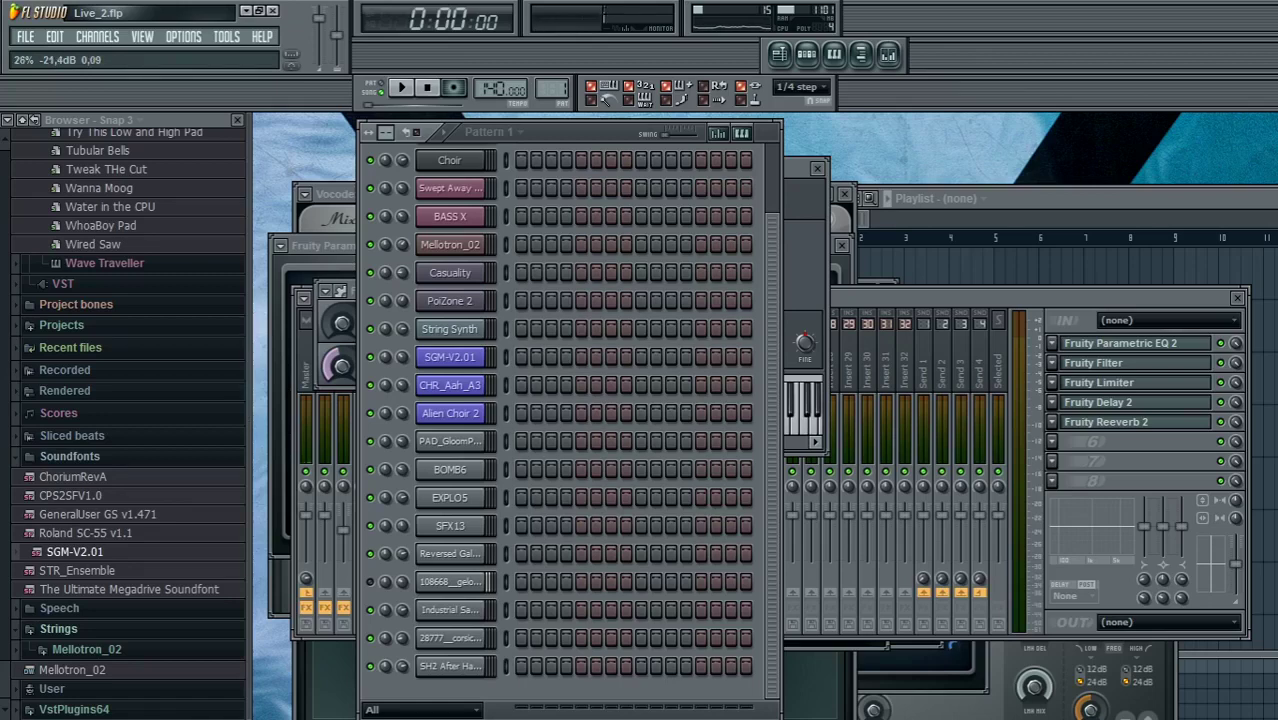